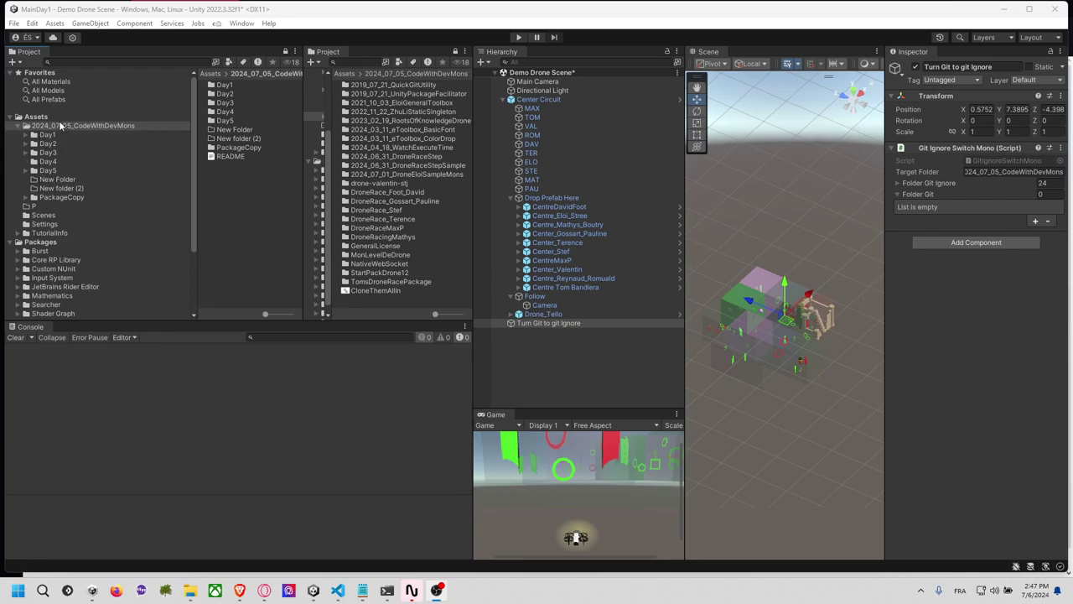
Expand PackageCopy to list its packages, then switch to the 2024_07_05_CodeWithDevMons repository page.
left_click(25, 198)
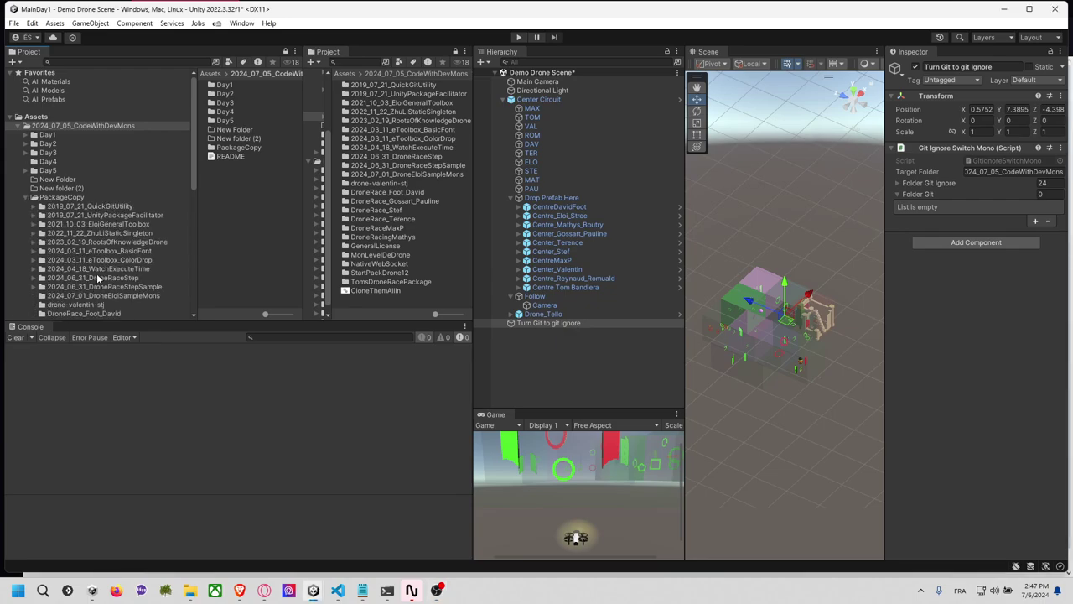
scroll(98, 269, "down", 3)
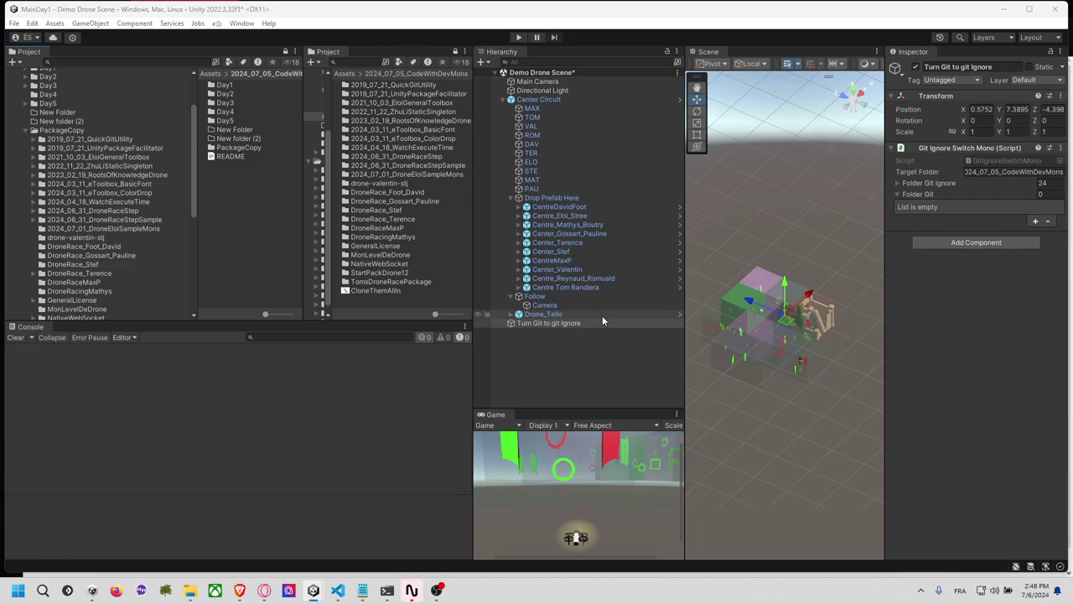
key("alt+Tab")
key("alt+Tab")
key("alt+Tab")
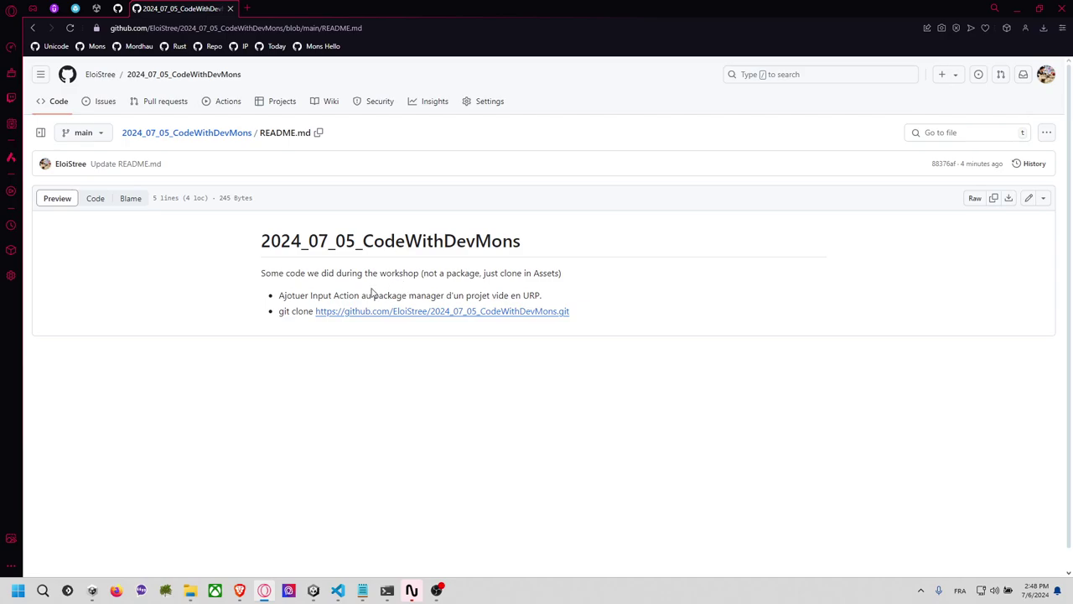
Highlight the 'Input Action' and 'URP' requirements in the repository README.
left_click_drag(311, 295, 362, 295)
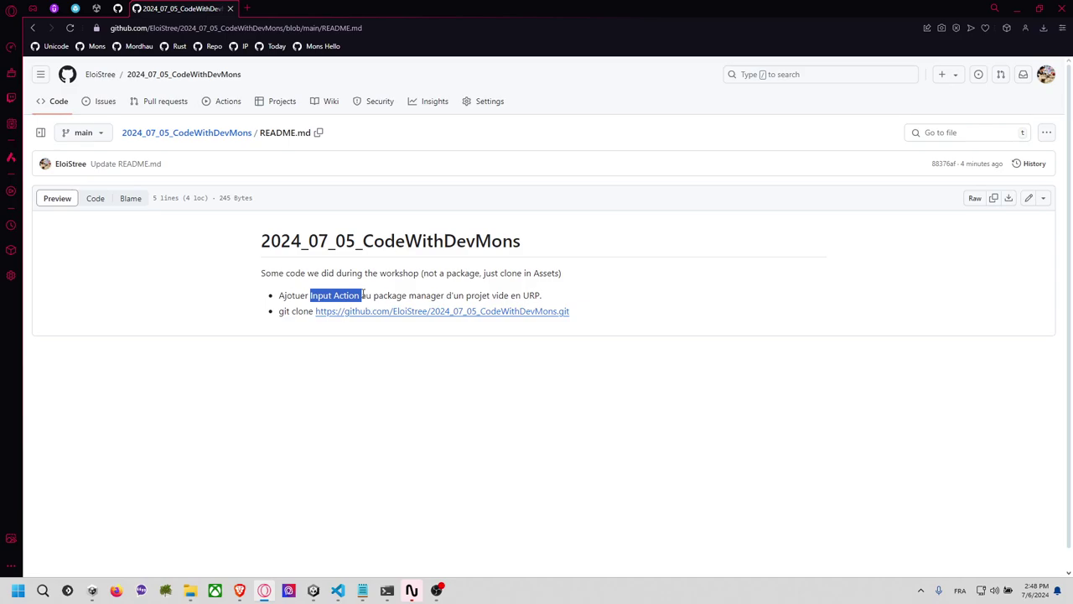
double_click(536, 295)
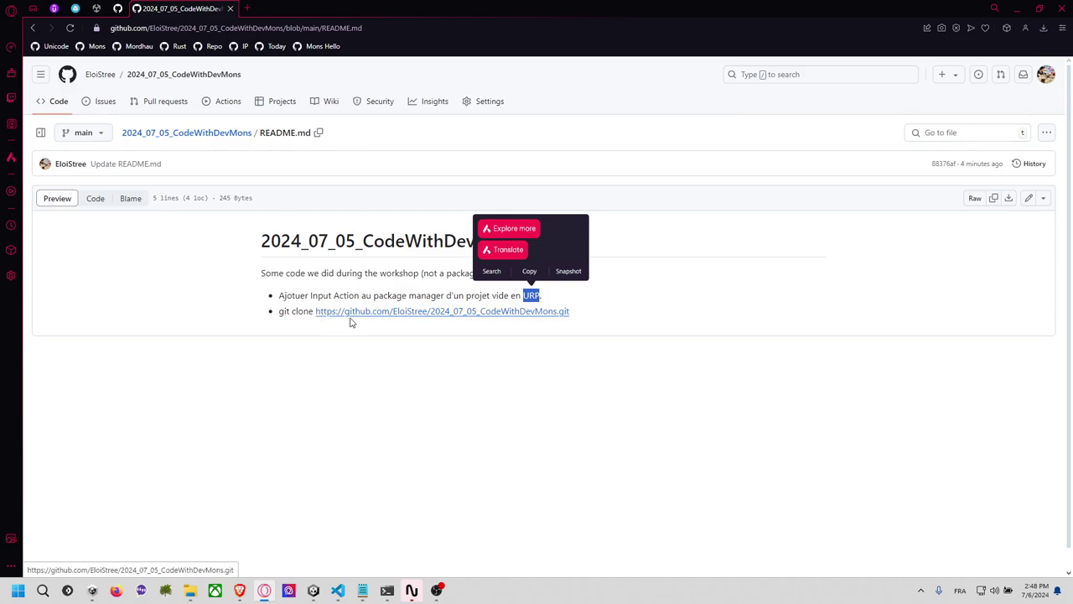
left_click(362, 291)
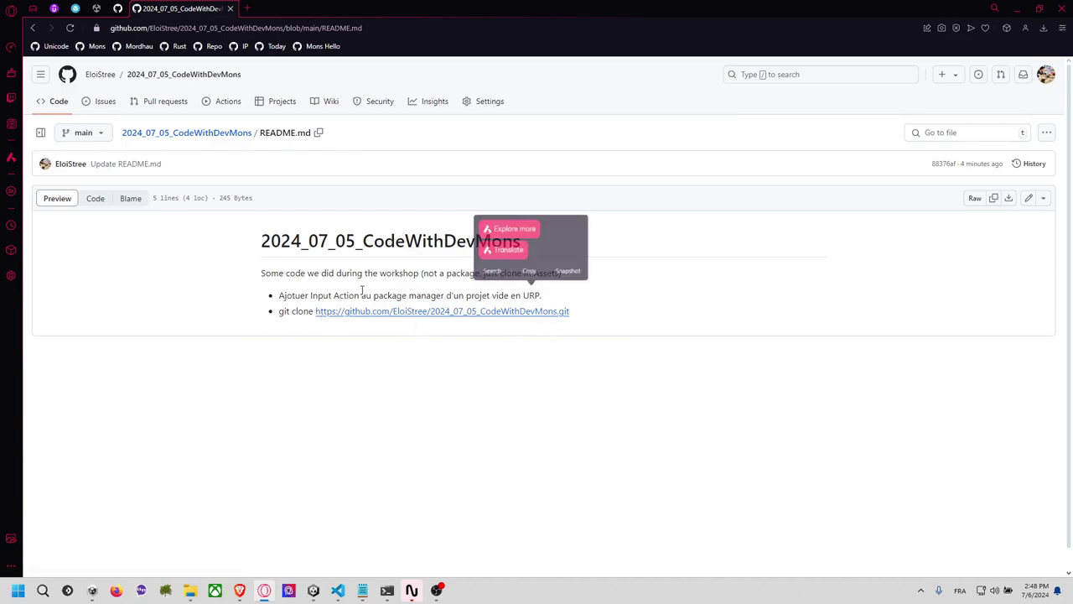
key("alt")
key("Escape")
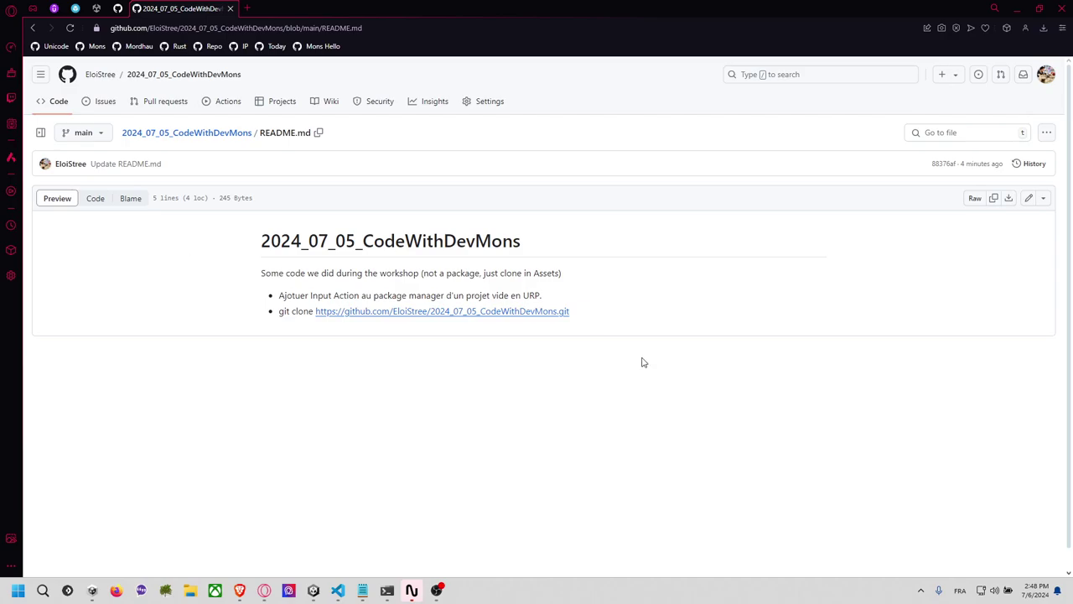
Select the git clone command in the README and bring the DeleteMe Unity project forward.
mouse_move(576, 313)
left_mouse_down()
mouse_move(303, 311)
mouse_move(574, 323)
left_mouse_up()
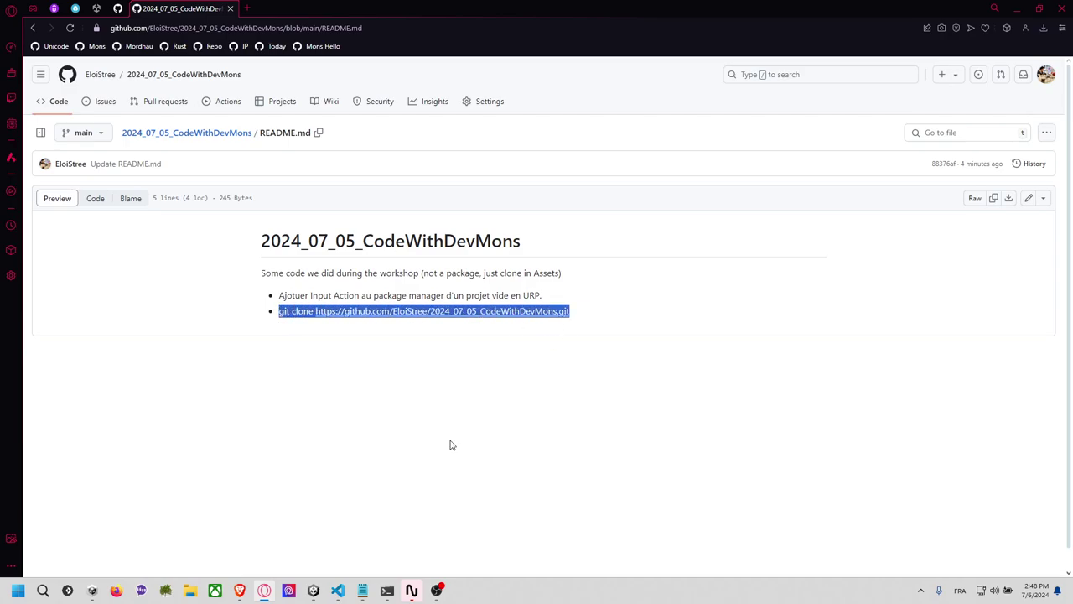
left_click(314, 590)
left_click(345, 535)
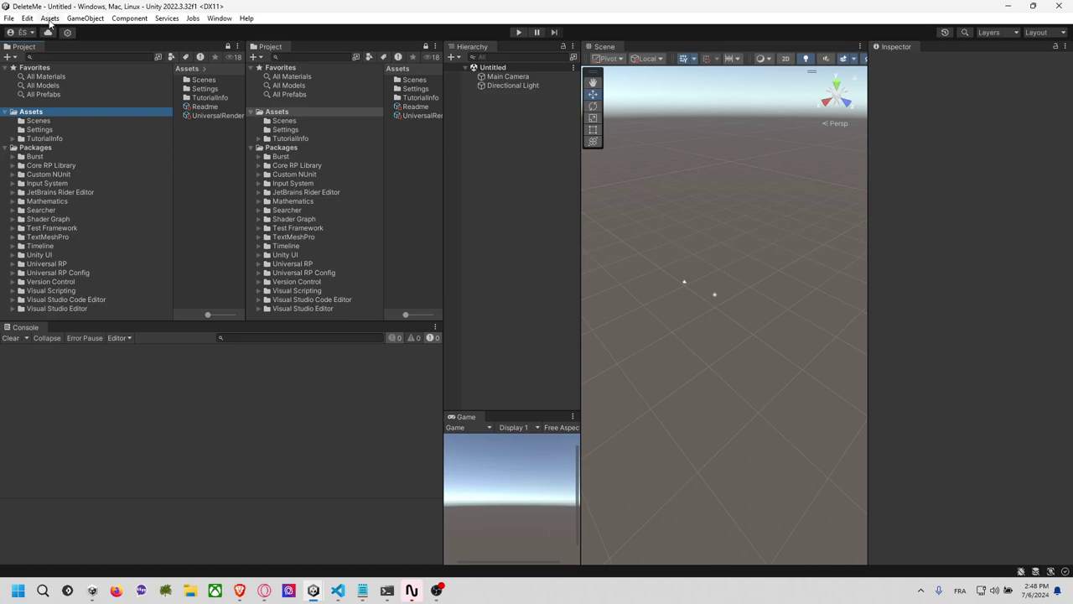
Confirm in Package Manager that Universal RP 14.0.11 and Input System 1.7.0 are installed, then close it.
left_click(218, 18)
left_click(251, 223)
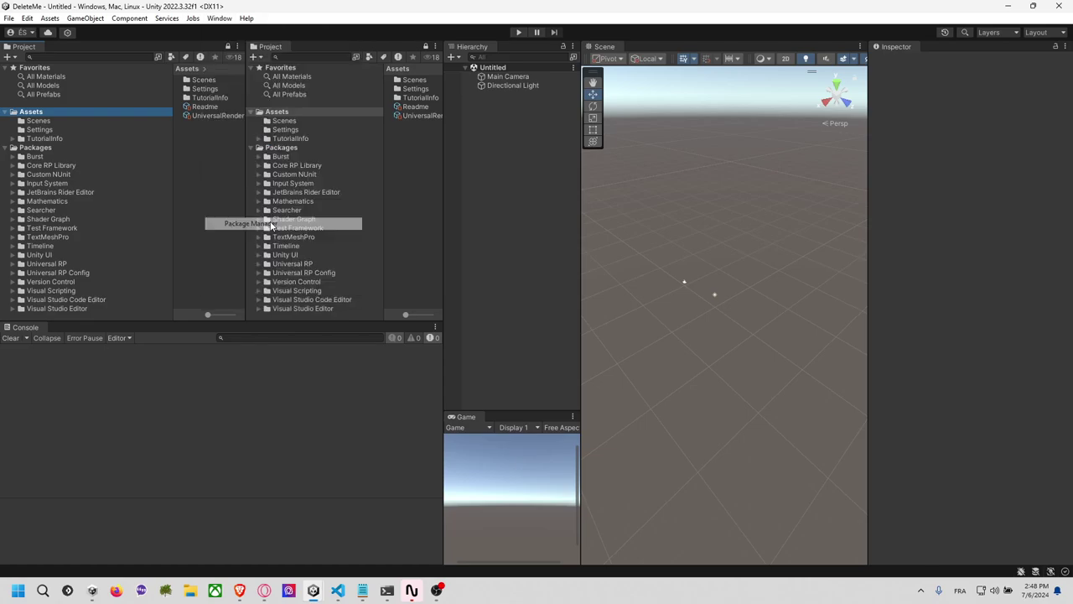
left_click(504, 77)
type("univers")
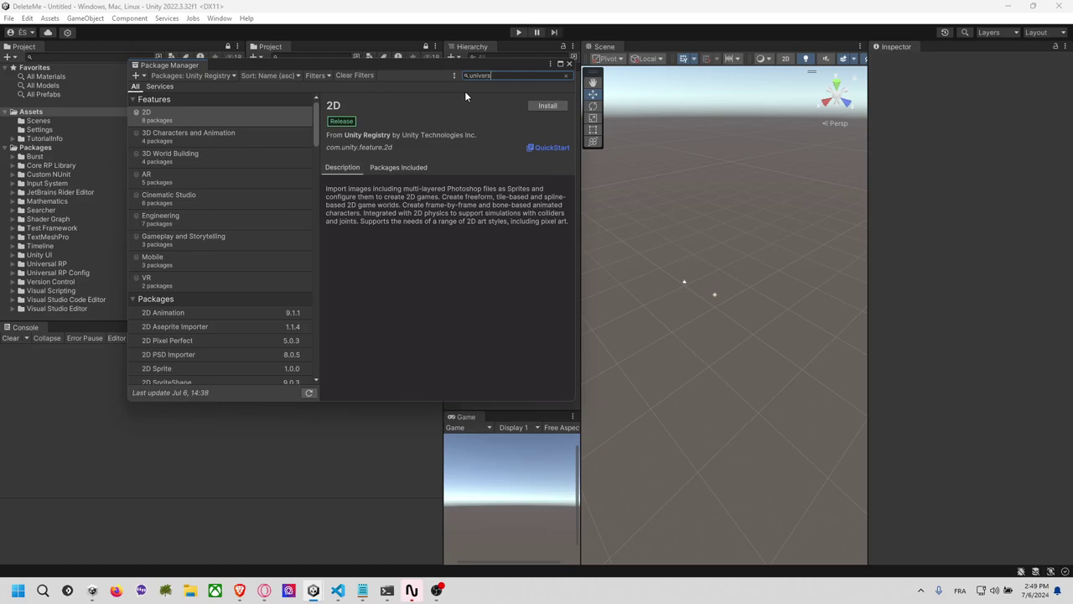
type("al")
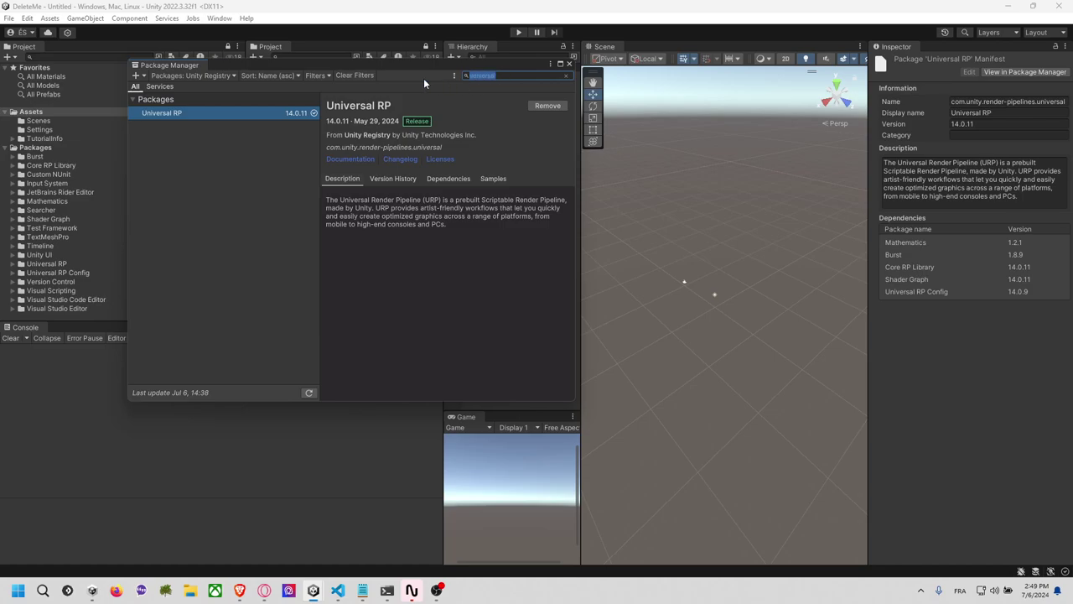
type("input action")
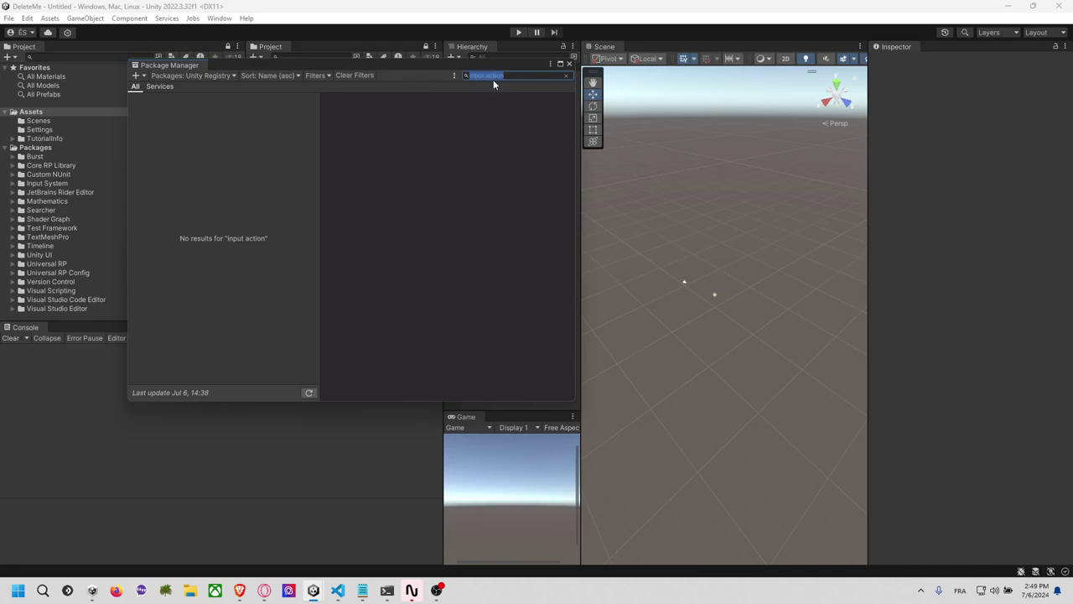
type("put")
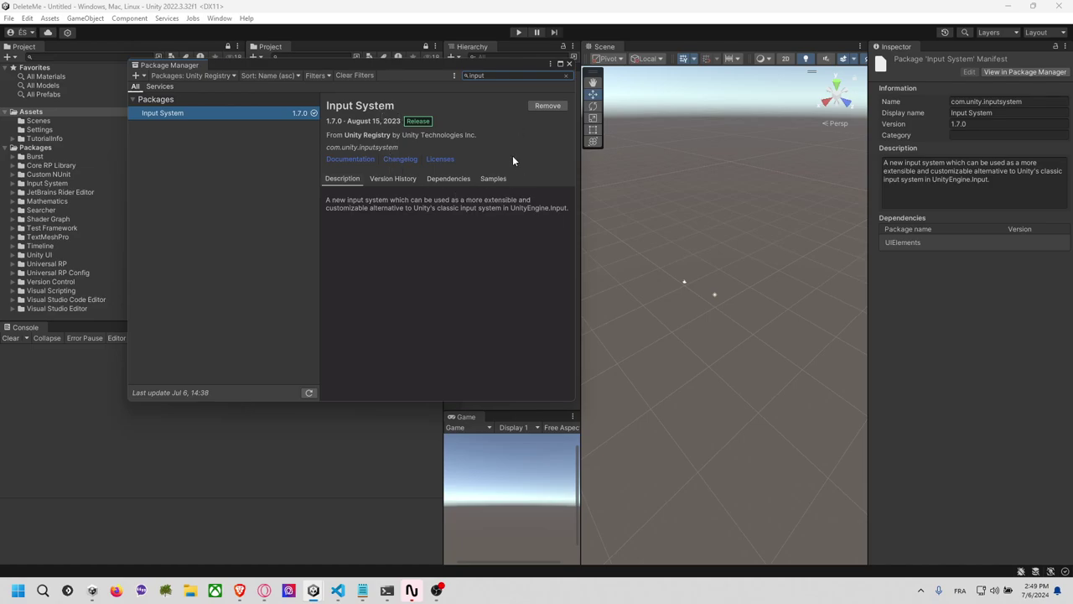
left_click(569, 64)
Show the Assets folder in File Explorer and open a command prompt there via 'cmd'.
right_click(73, 112)
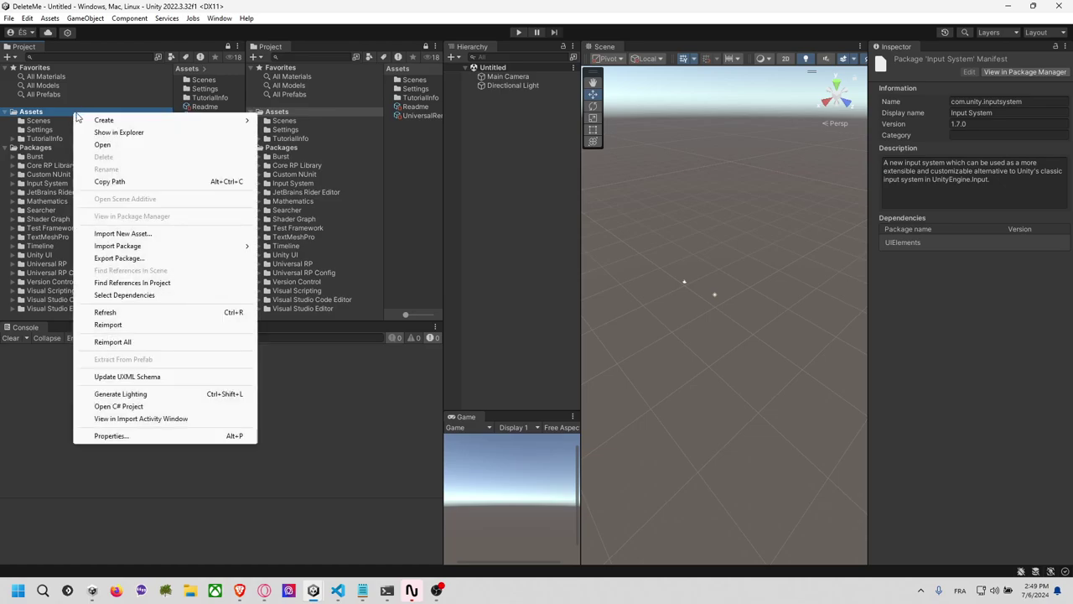
left_click(120, 134)
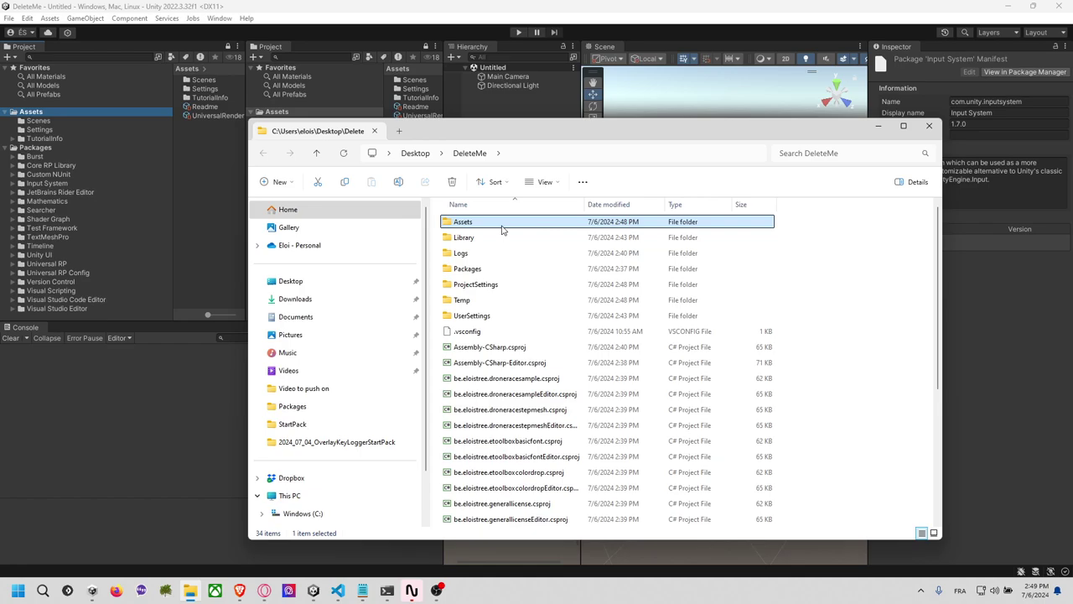
double_click(499, 223)
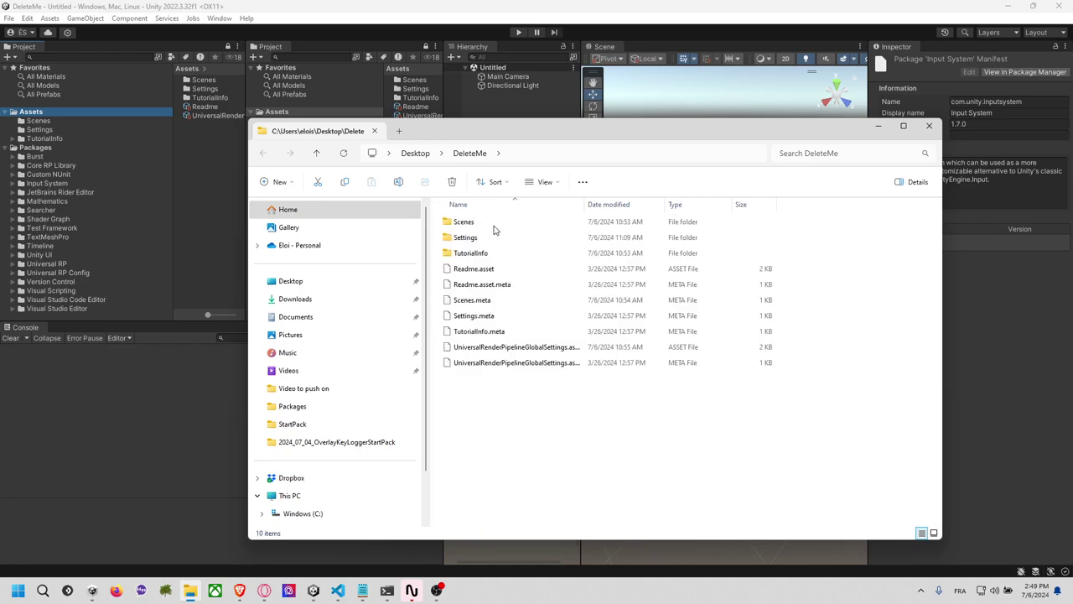
left_click(579, 156)
type("cmd")
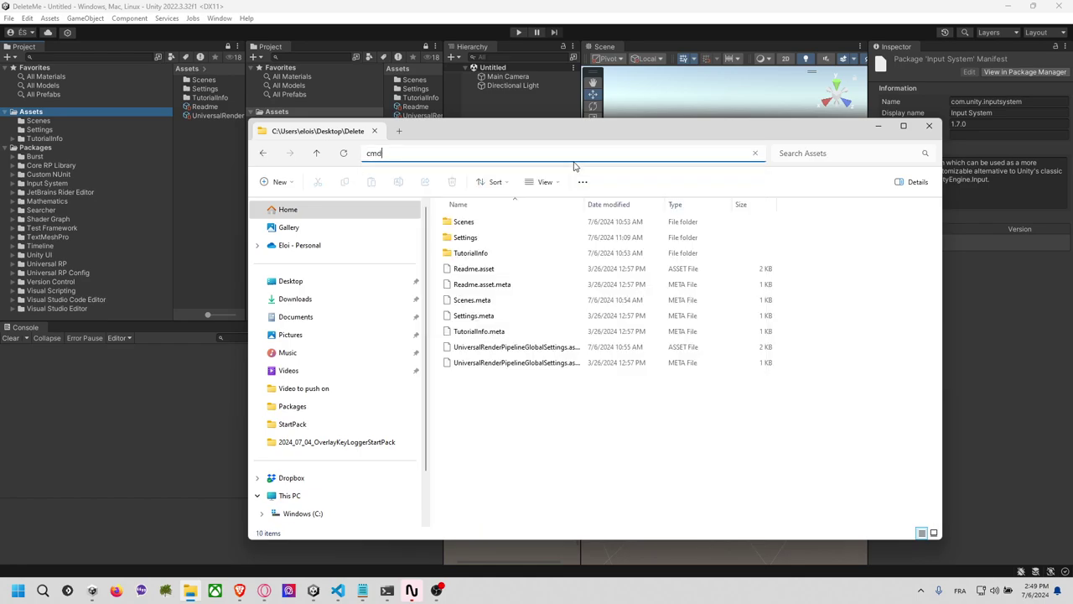
key("Return")
Run the pasted git clone command for 2024_07_05_CodeWithDevMons, then return to Unity.
type("git")
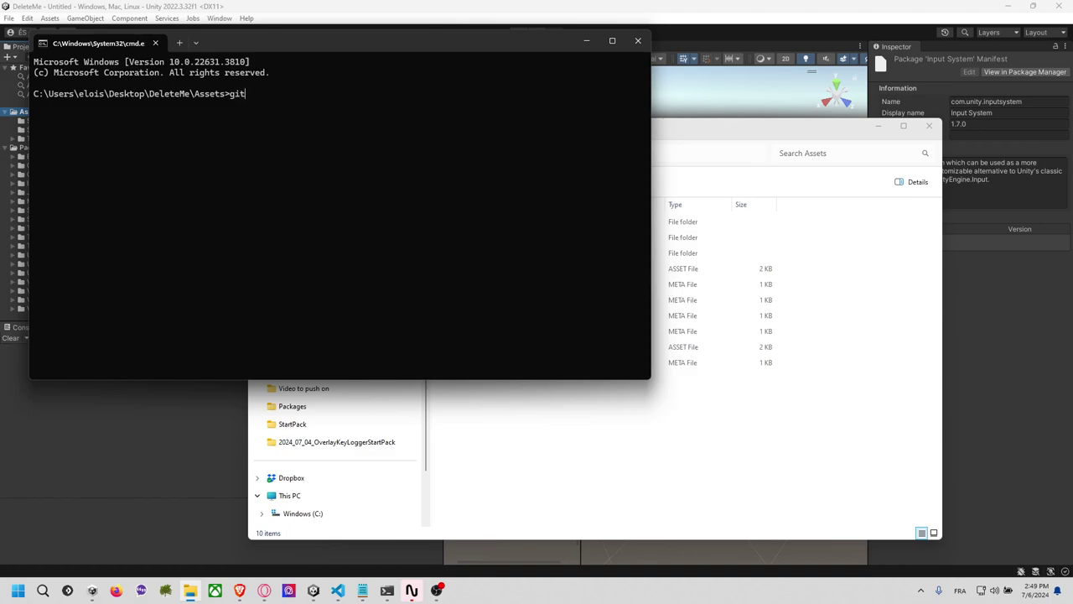
type(" clone")
key("Return")
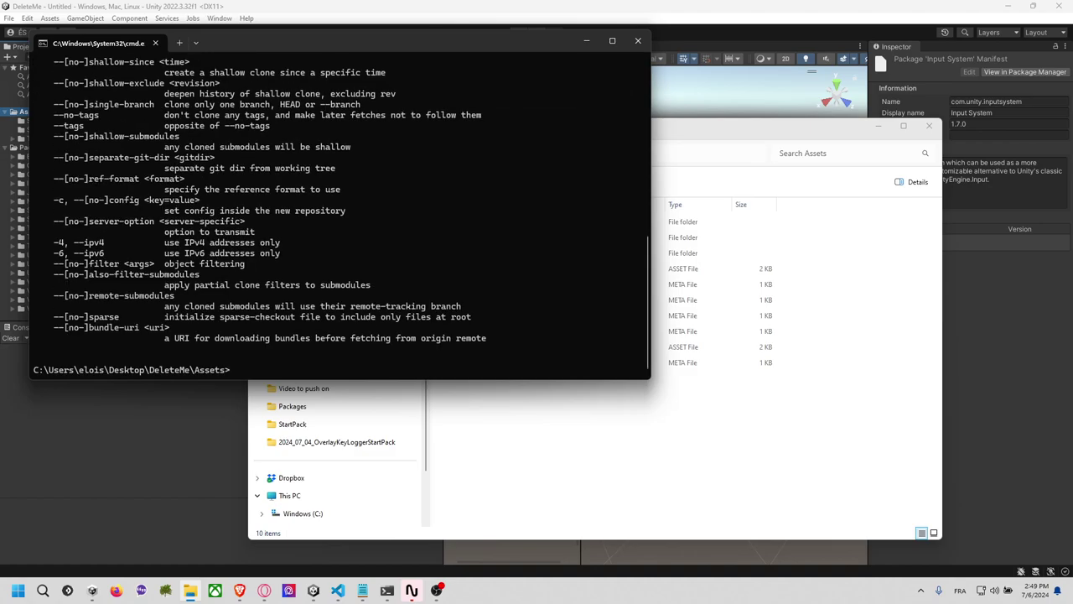
type("git clone https://github.com/EloiStree/2024_07_05_CodeWithDevMons.git")
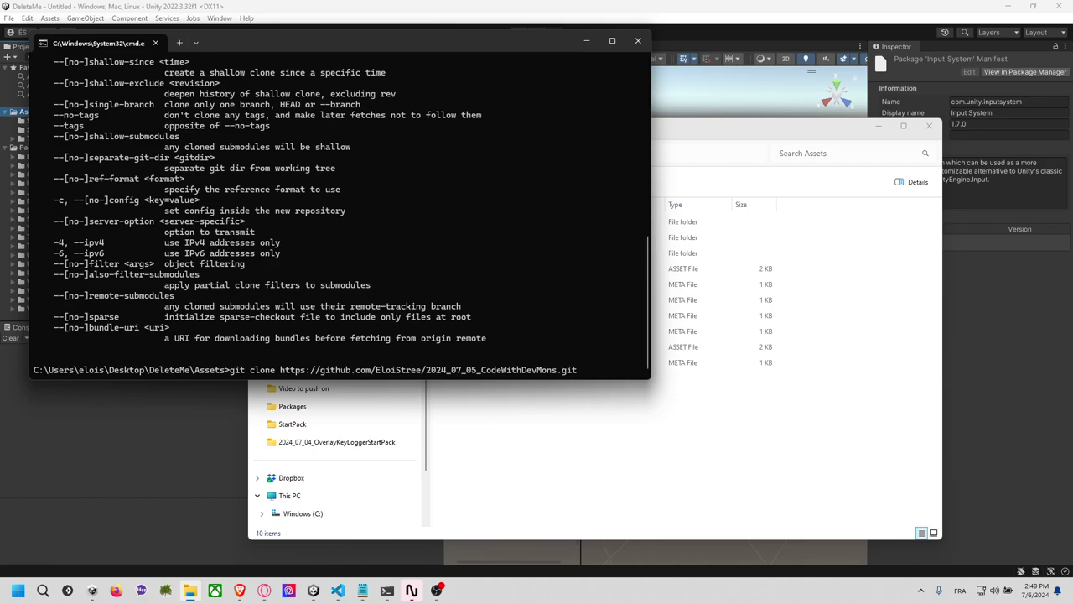
key("Return")
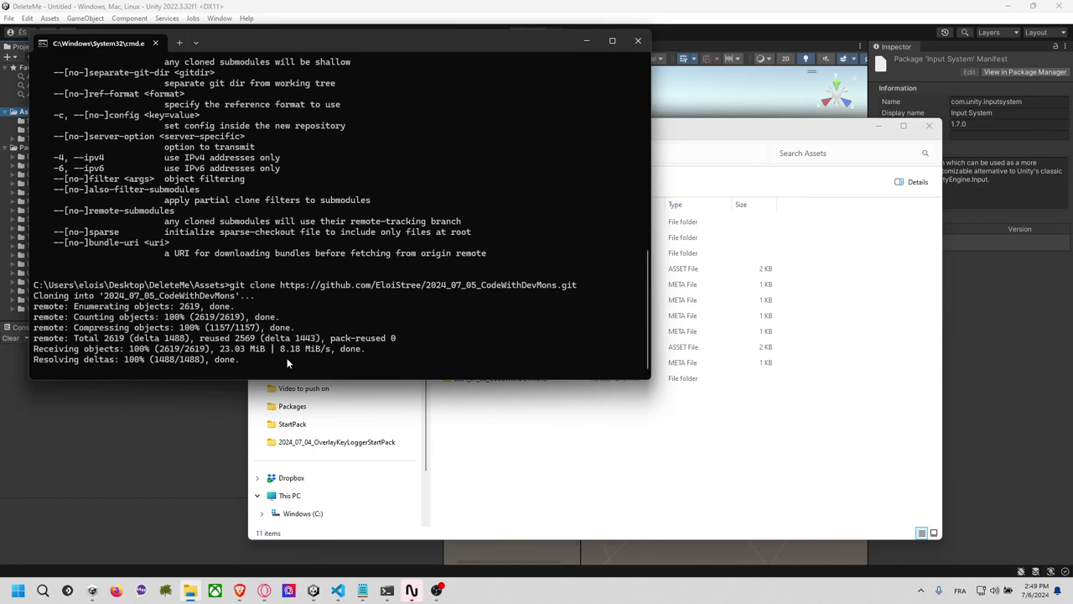
left_click(194, 434)
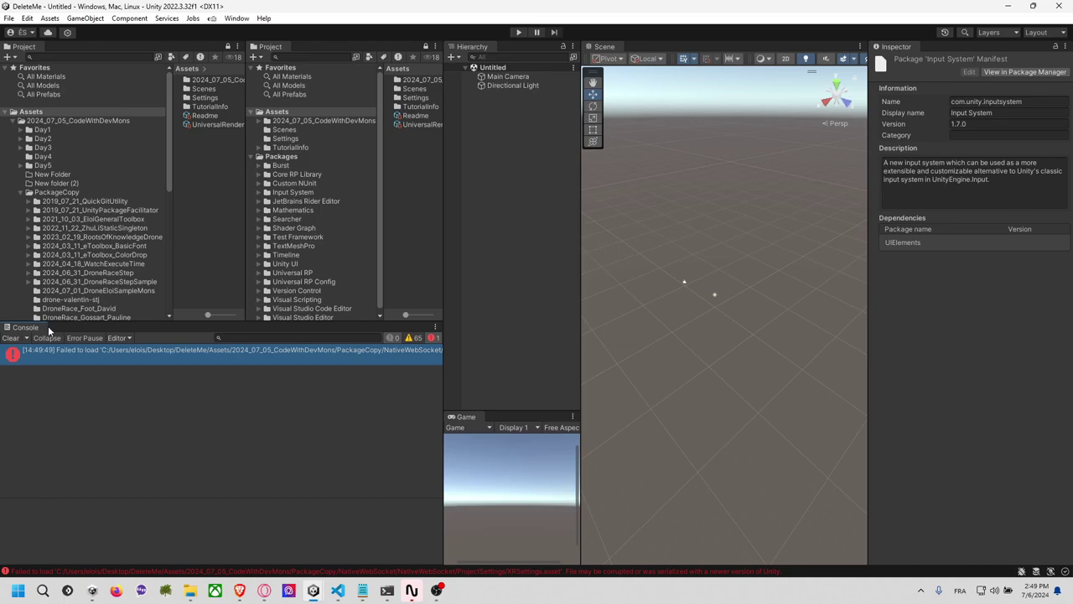
Clear the console errors, widen the Project panels, and open the Demo Drone Scene from StartPackDrone12.
left_click(10, 338)
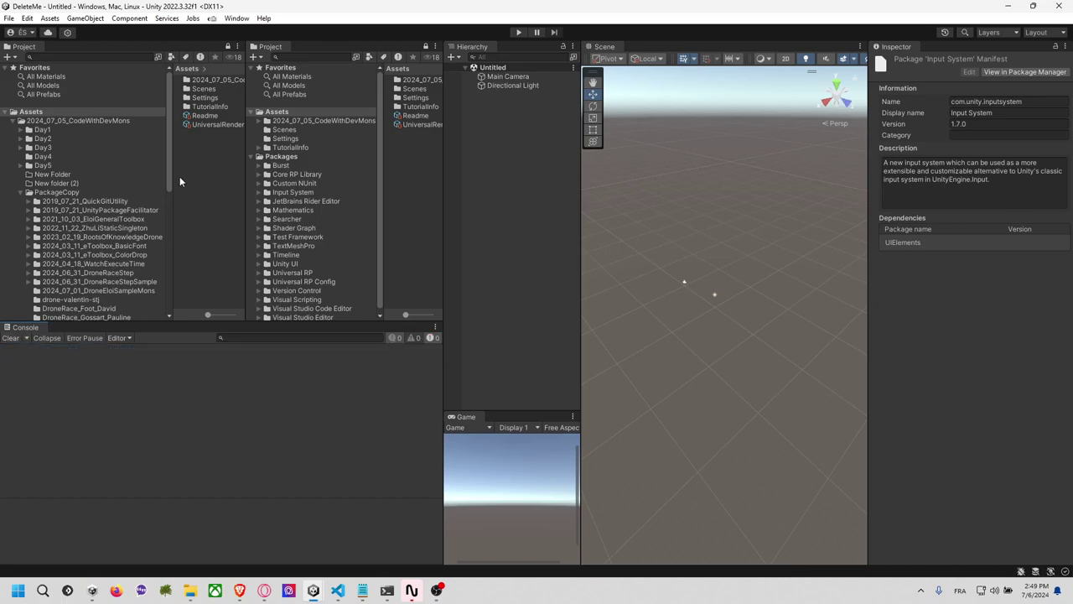
left_click_drag(172, 179, 216, 179)
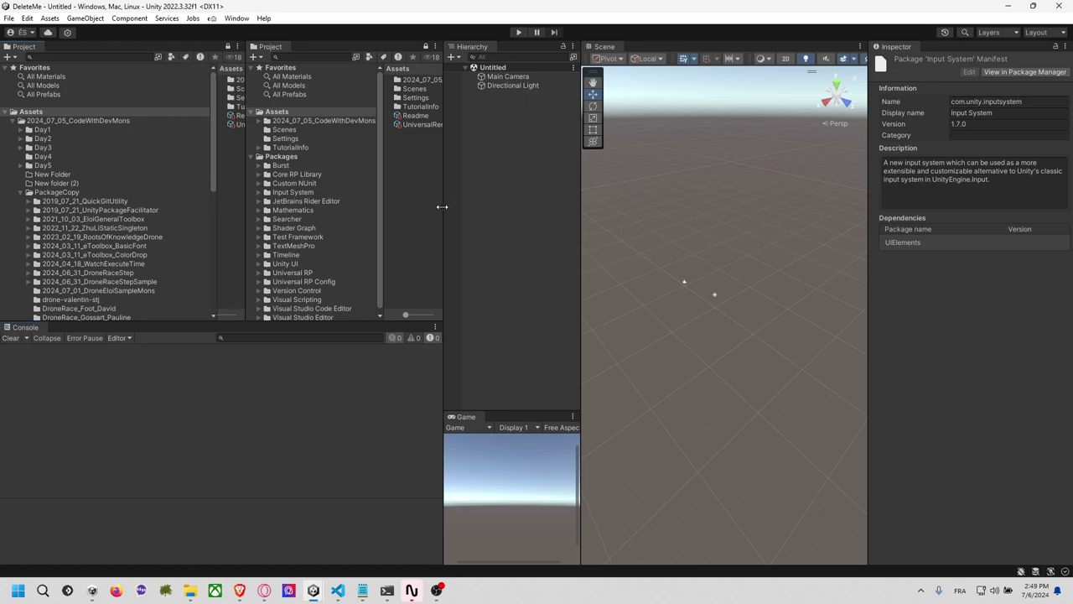
left_click_drag(441, 206, 496, 206)
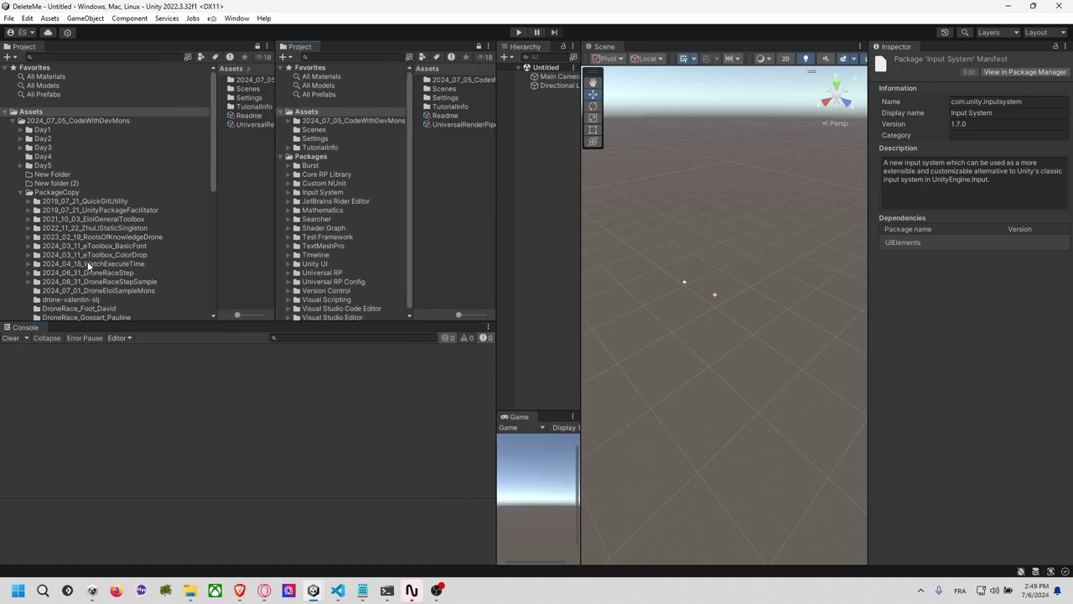
scroll(87, 264, "down", 2)
scroll(79, 284, "down", 1)
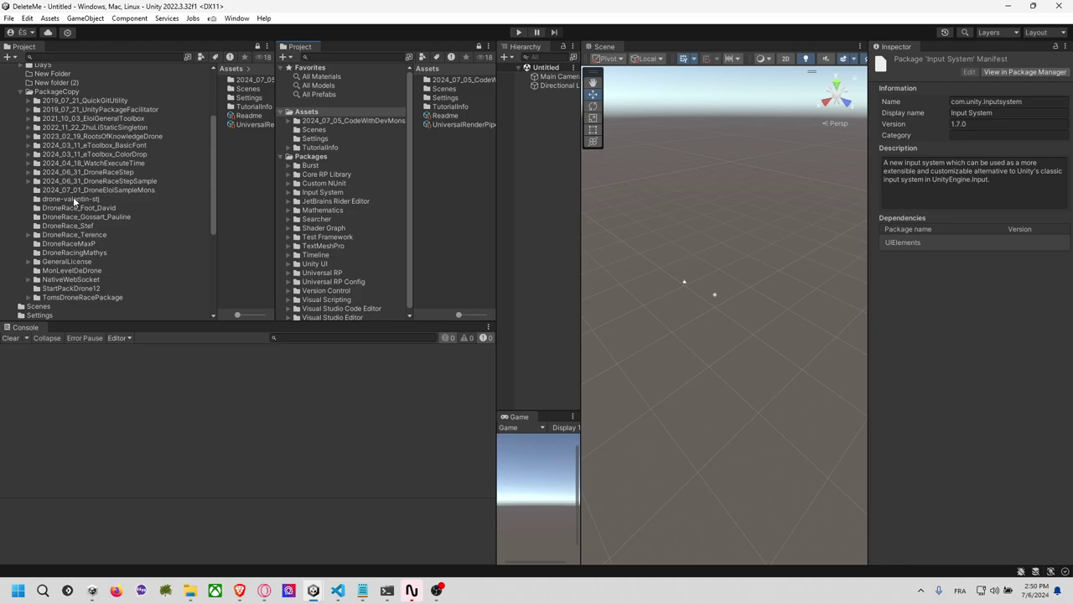
left_click(71, 288)
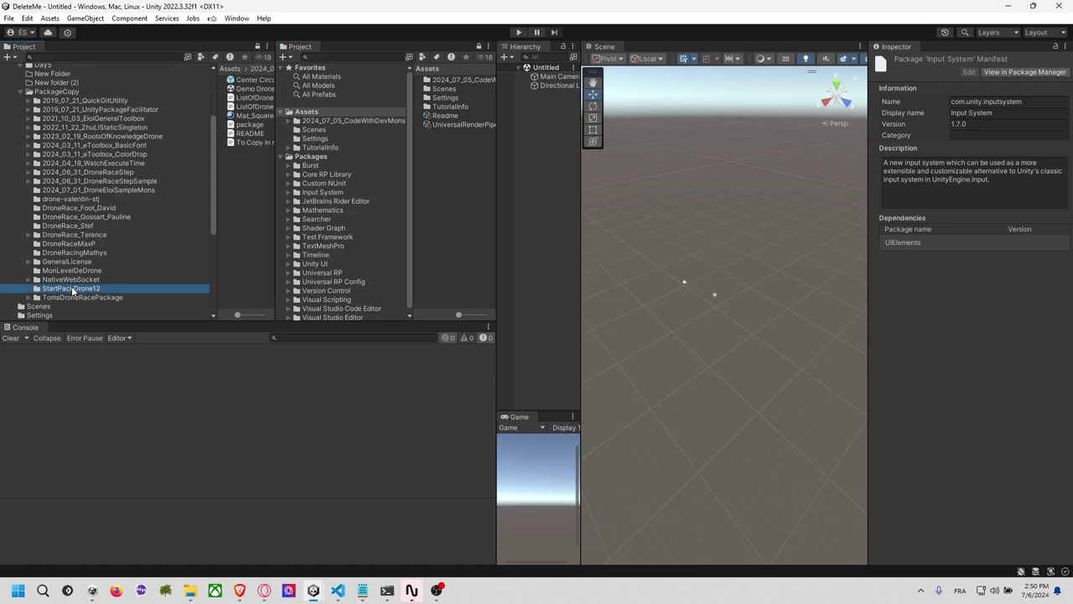
double_click(252, 89)
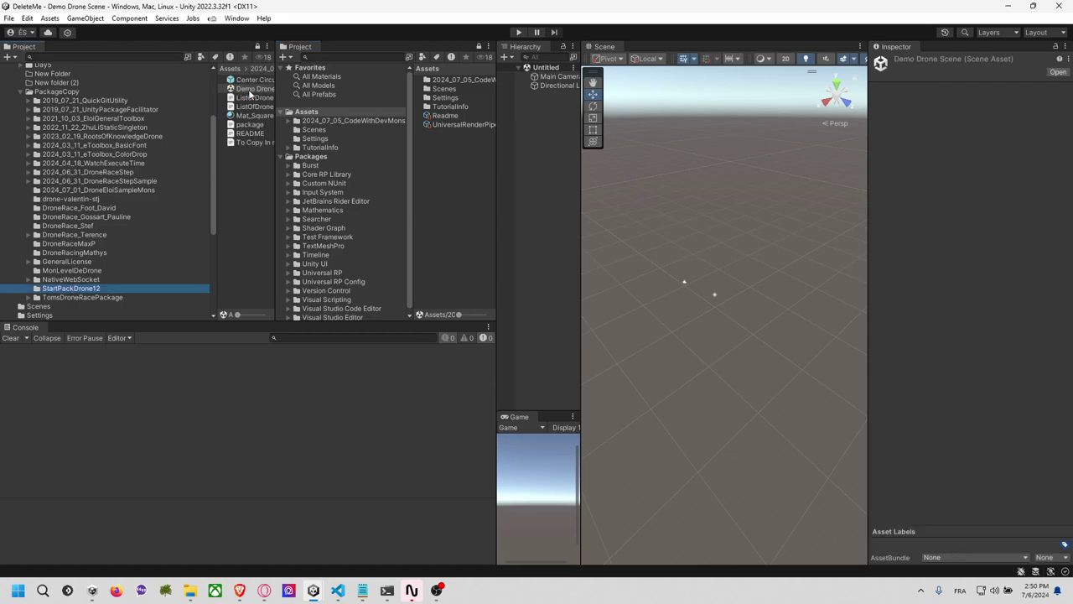
scroll(708, 314, "up", 3)
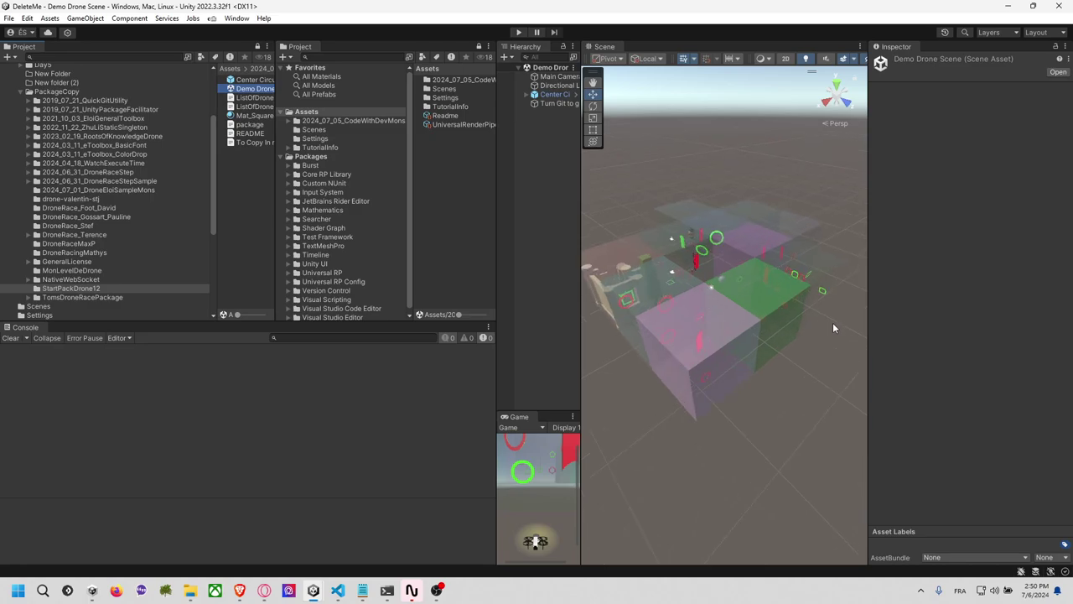
left_click_drag(867, 315, 1009, 315)
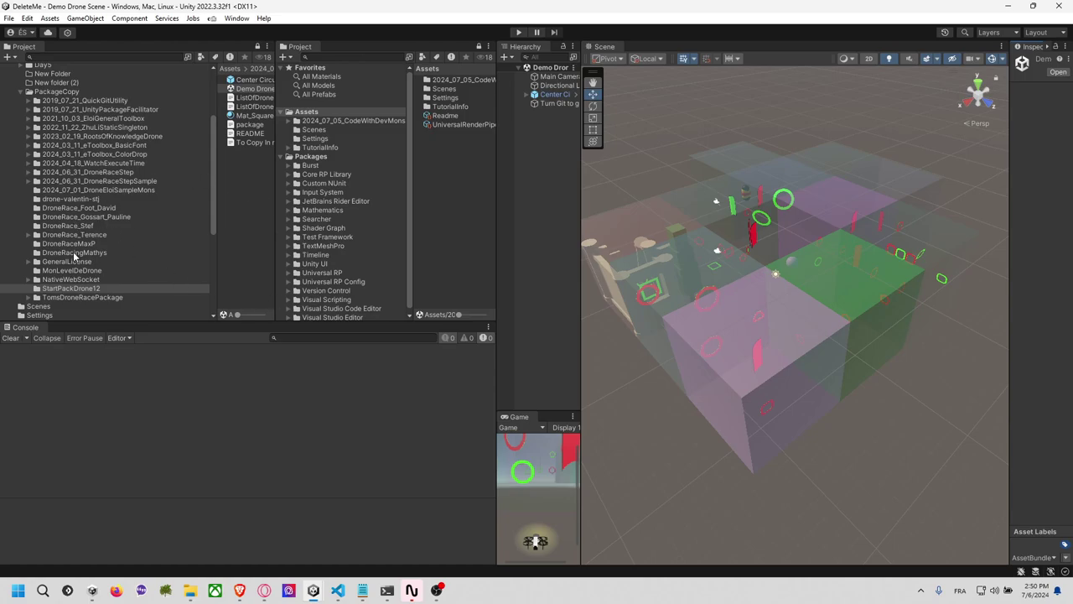
Reveal the DroneRace_Stef folder in File Explorer.
left_click(70, 226)
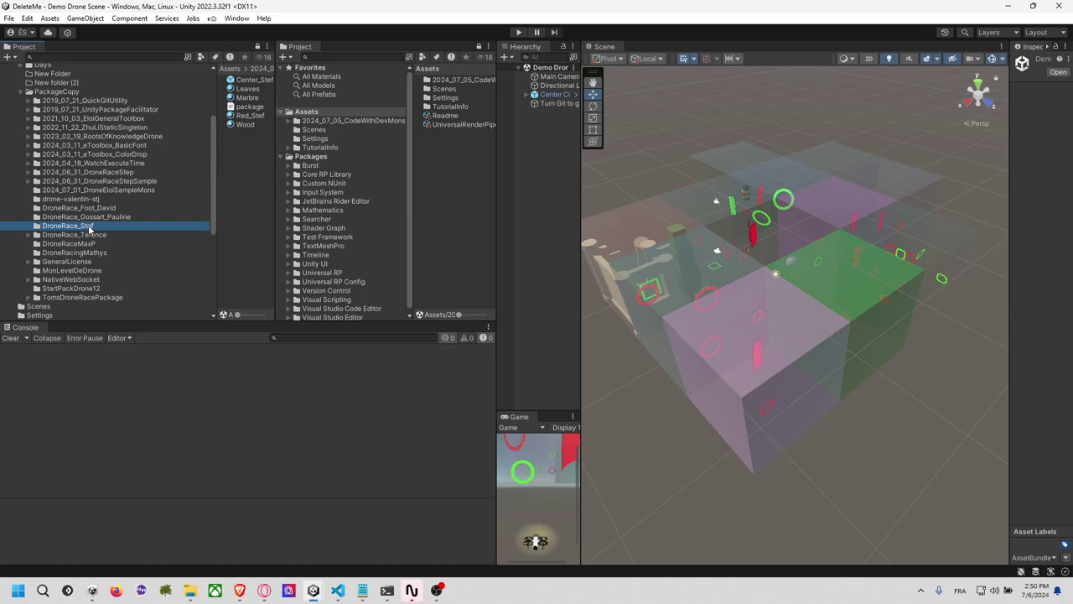
right_click(84, 231)
left_click(131, 249)
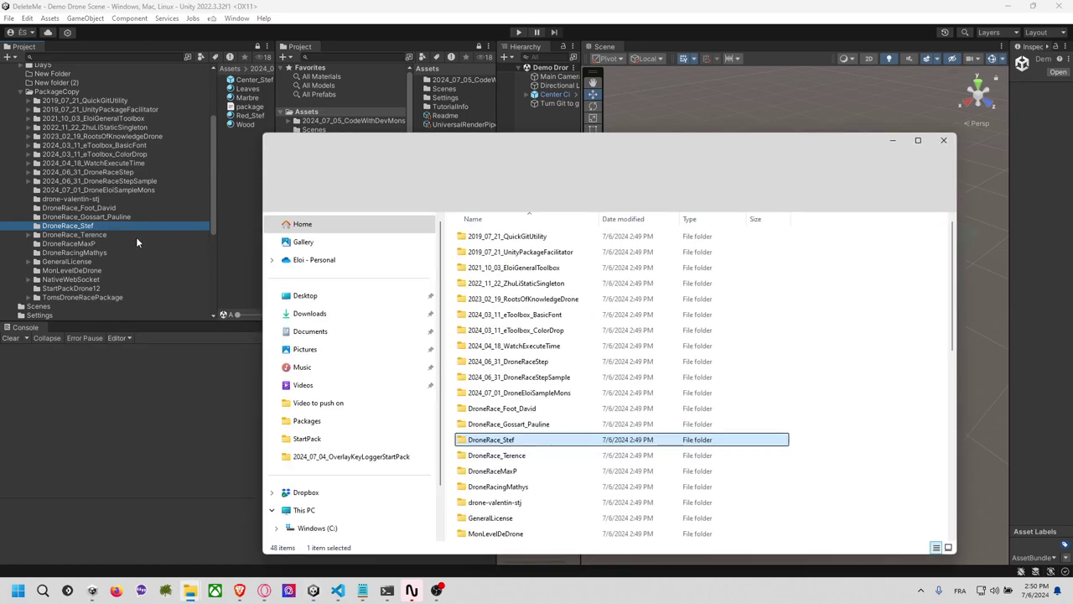
Open DroneRace_Stef in File Explorer to review its 12 files, then close the window.
double_click(515, 436)
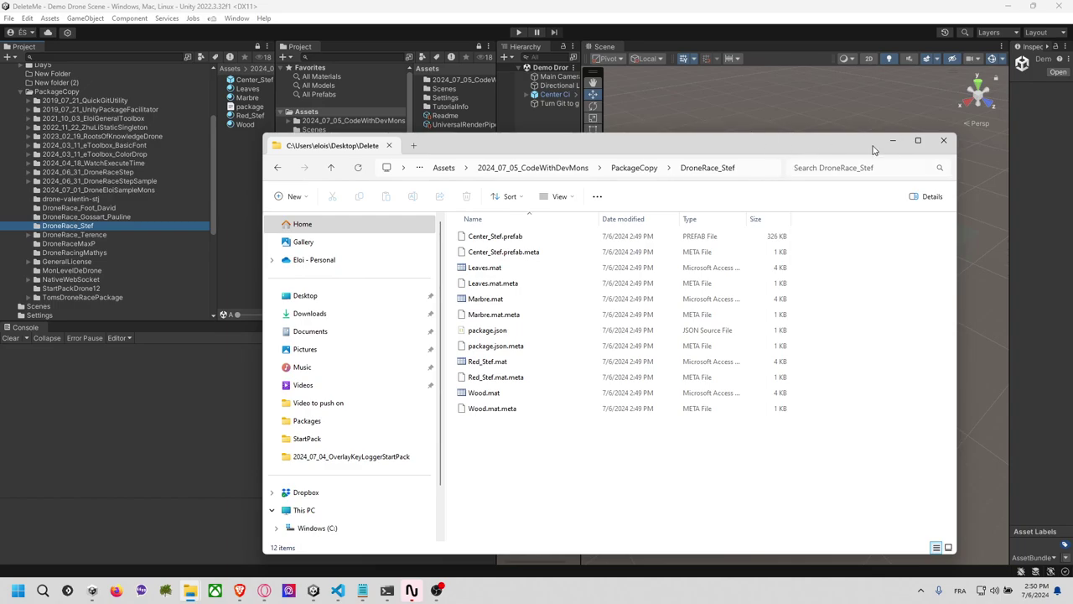
left_click(943, 140)
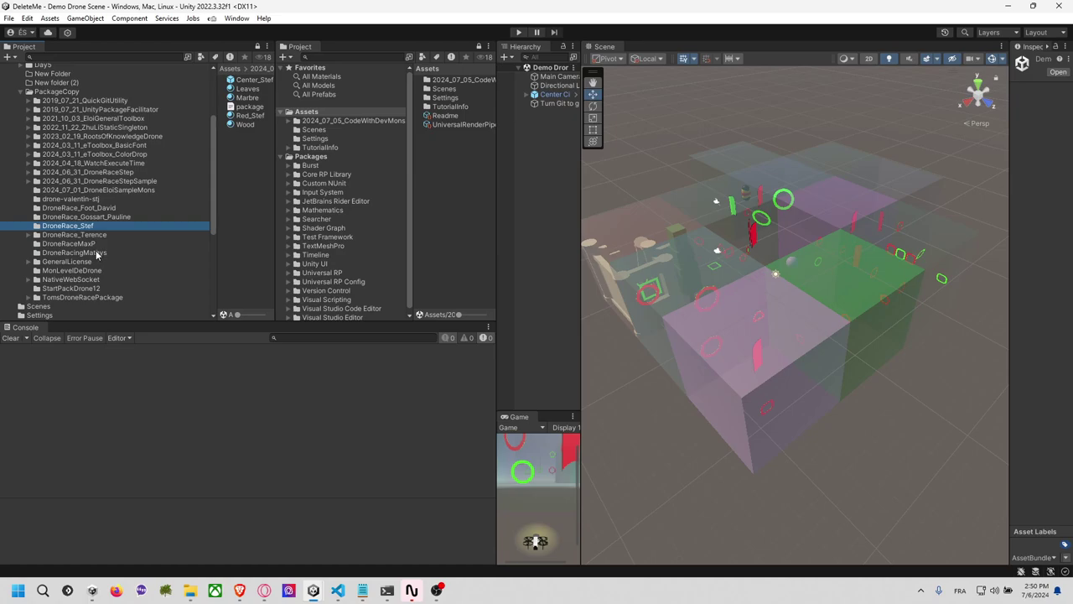
left_click(97, 253)
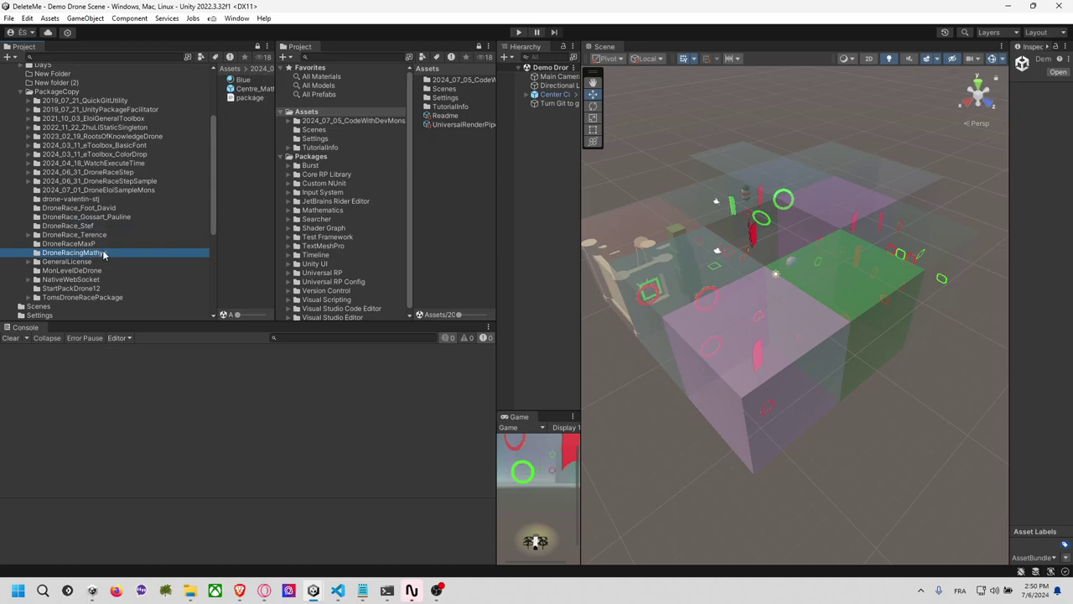
left_click(78, 209)
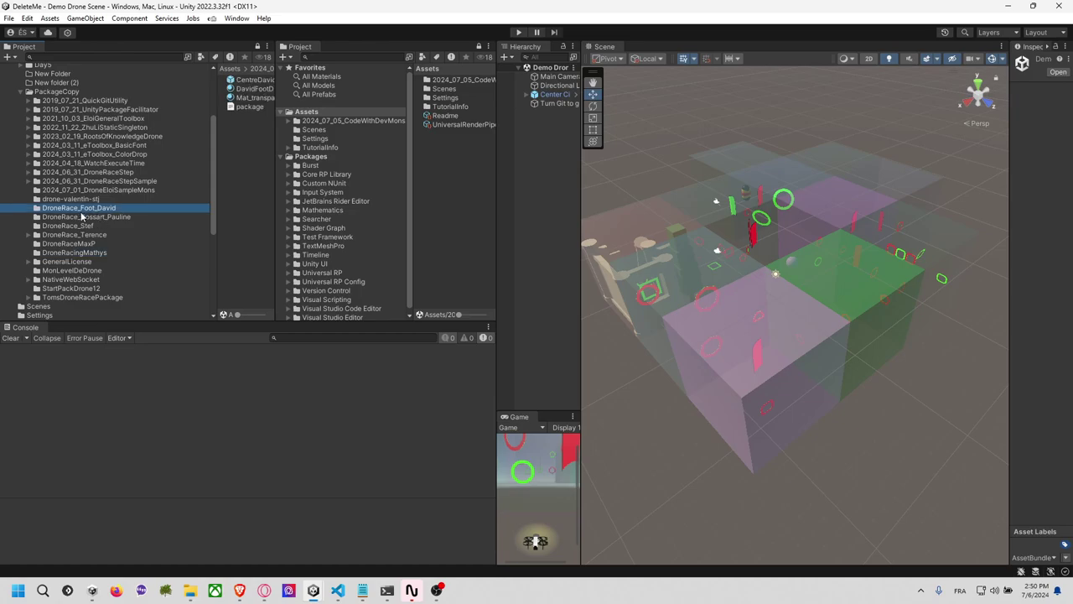
left_click(79, 217)
left_click(77, 226)
left_click(73, 234)
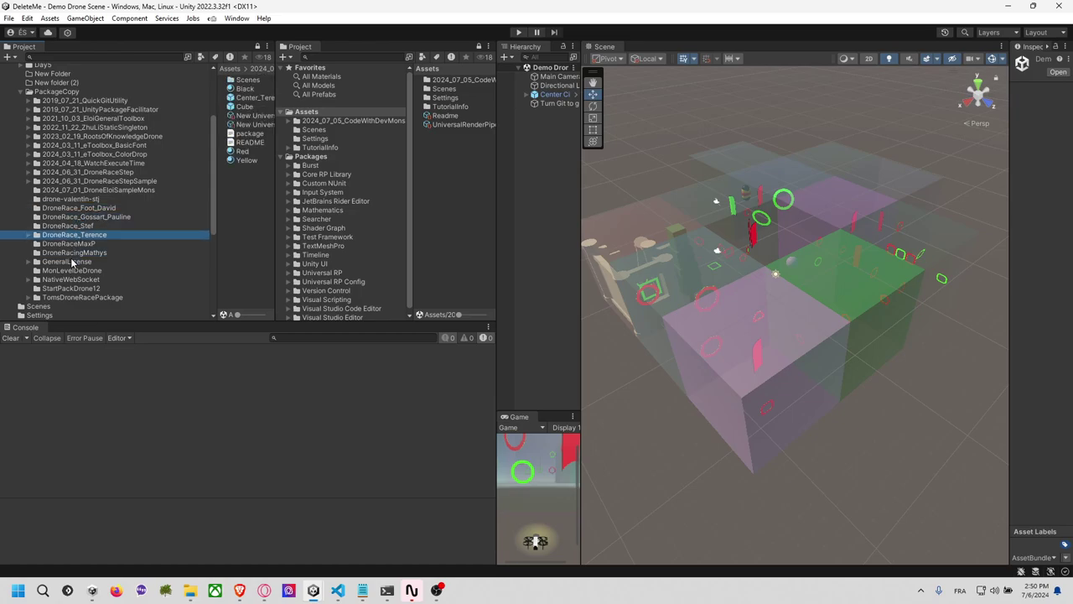
scroll(90, 240, "up", 2)
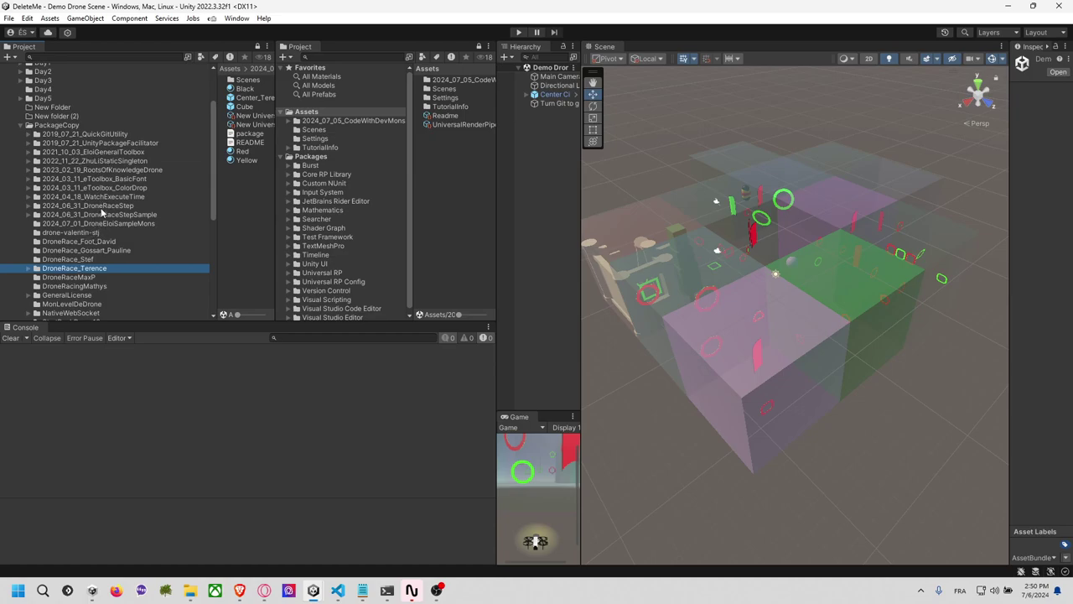
Open the Demo Watch scene from 2024_04_18_WatchExecuteTime and widen the Hierarchy panel.
left_click(97, 198)
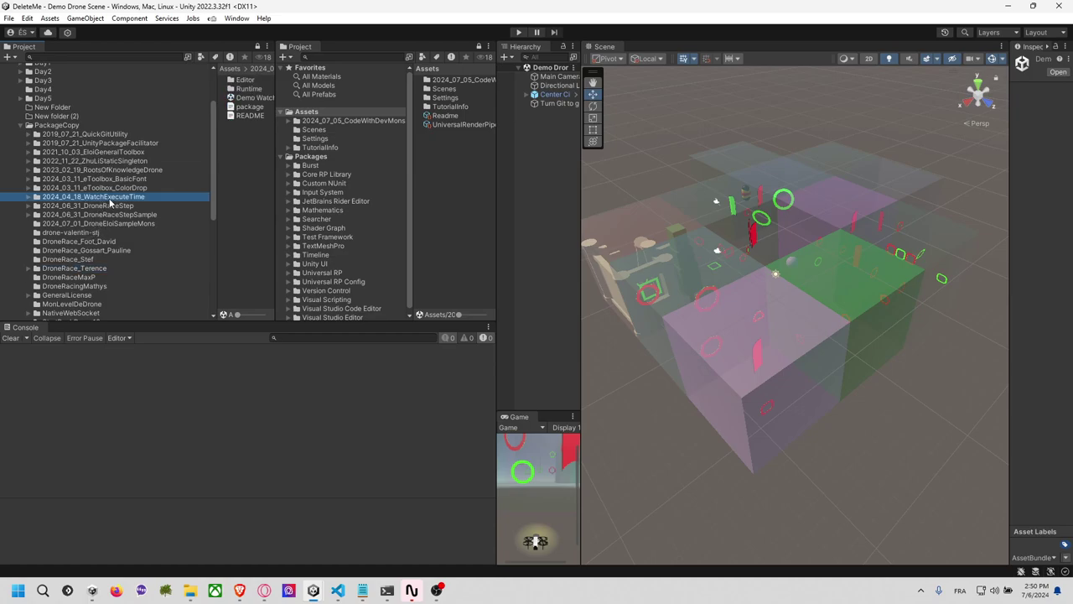
left_click(251, 99)
double_click(249, 99)
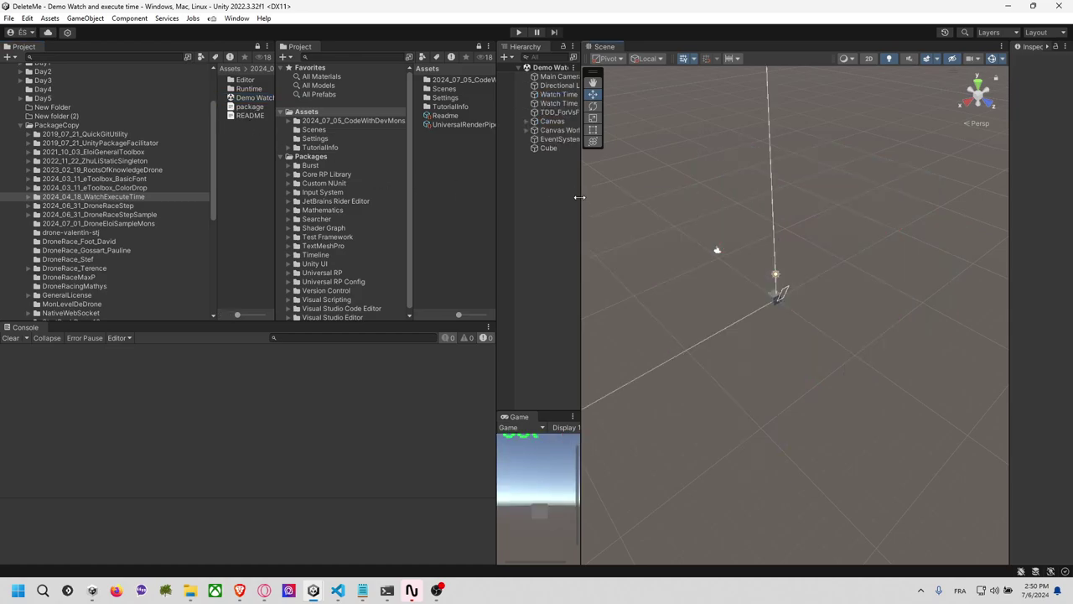
left_click_drag(580, 192, 684, 193)
Inspect TDD_ForVsForeachMono's timing and log settings in a wider Inspector, then browse 2021_10_03_EloiGeneralToolbox.
left_click(578, 113)
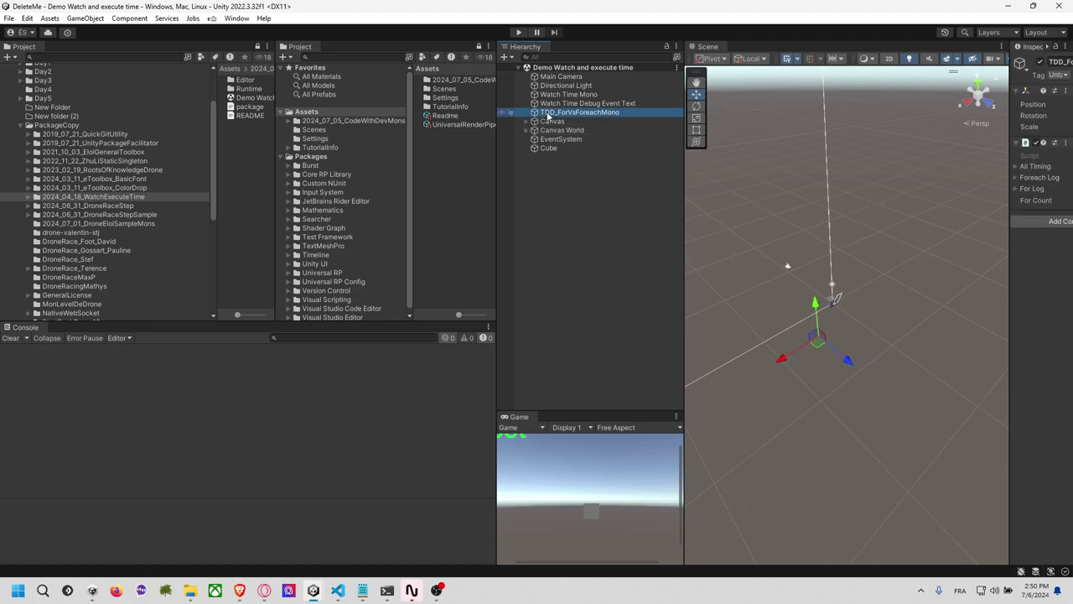
left_click_drag(1010, 208, 728, 202)
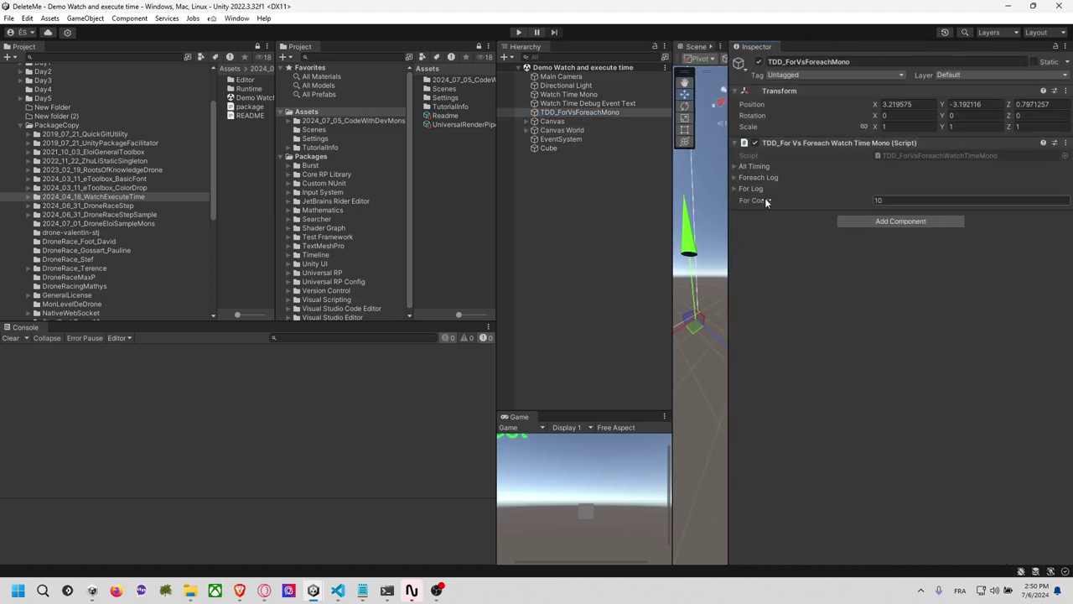
left_click(755, 167)
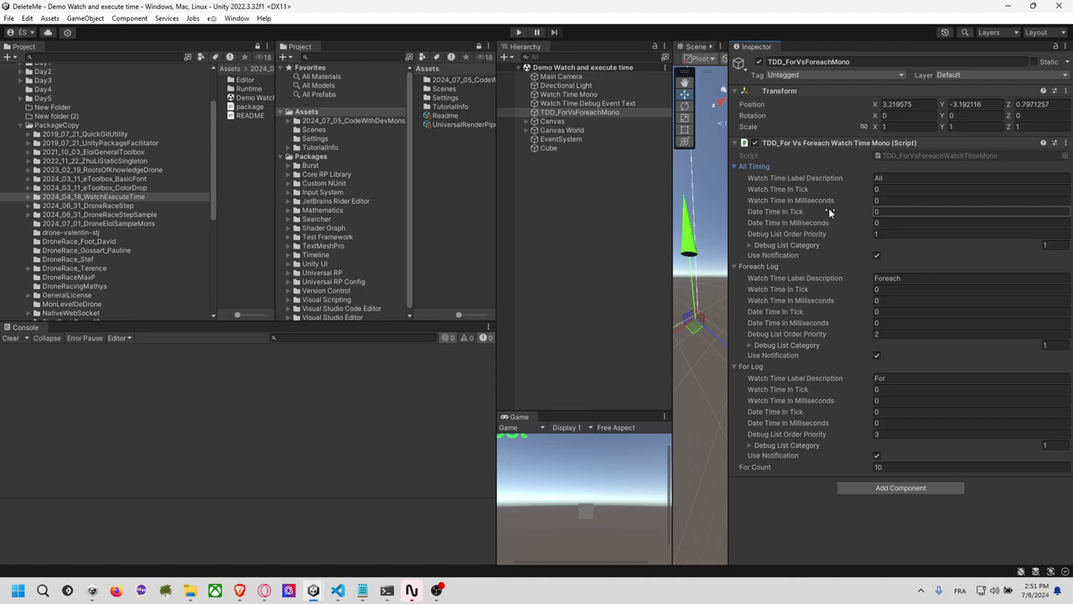
left_click(108, 153)
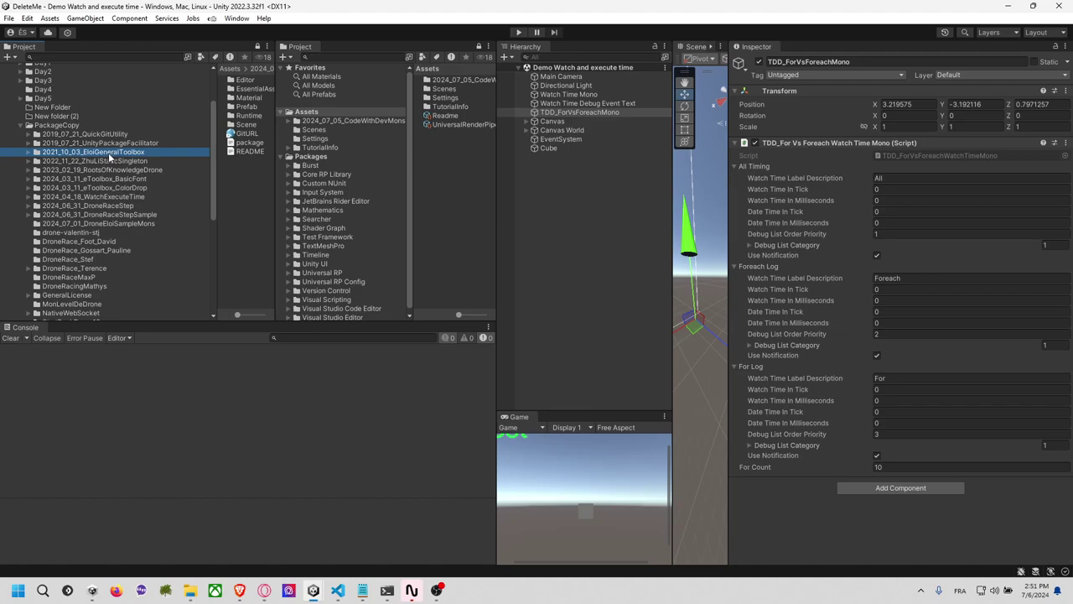
left_click(211, 19)
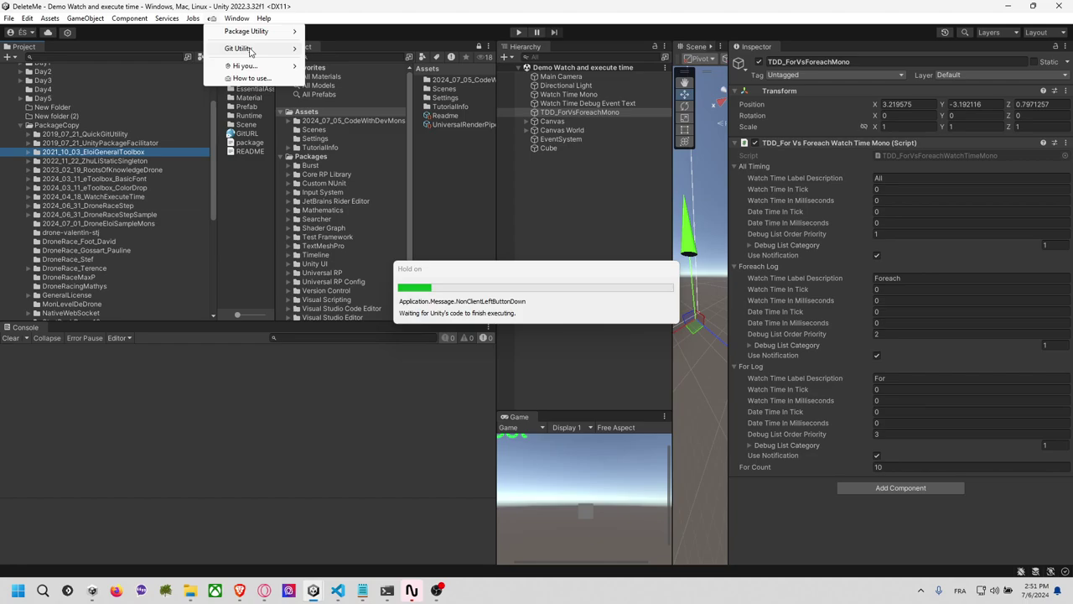
mouse_move(269, 33)
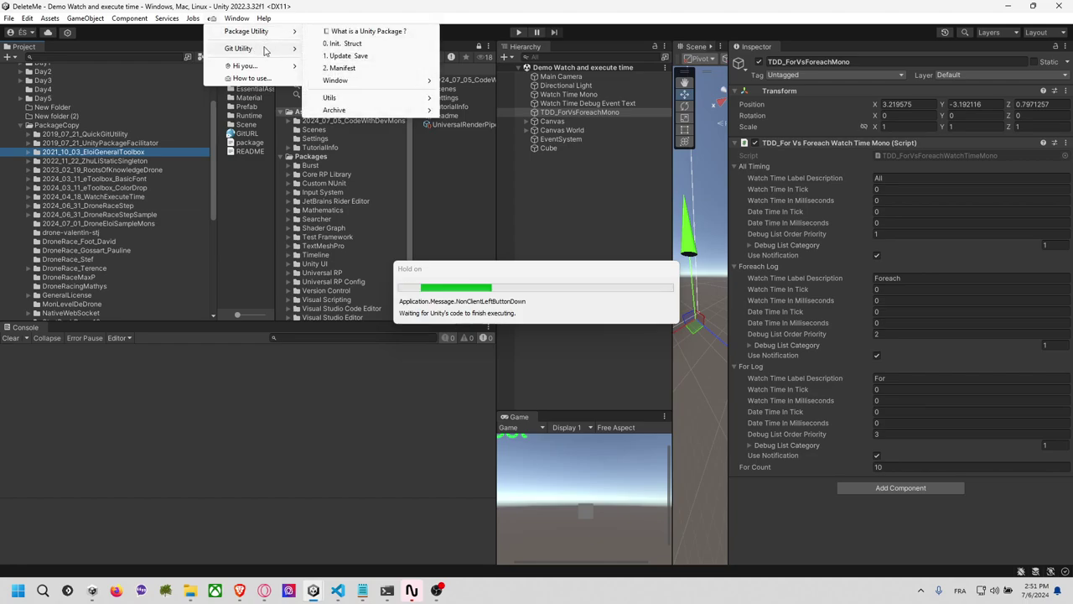
left_click(340, 74)
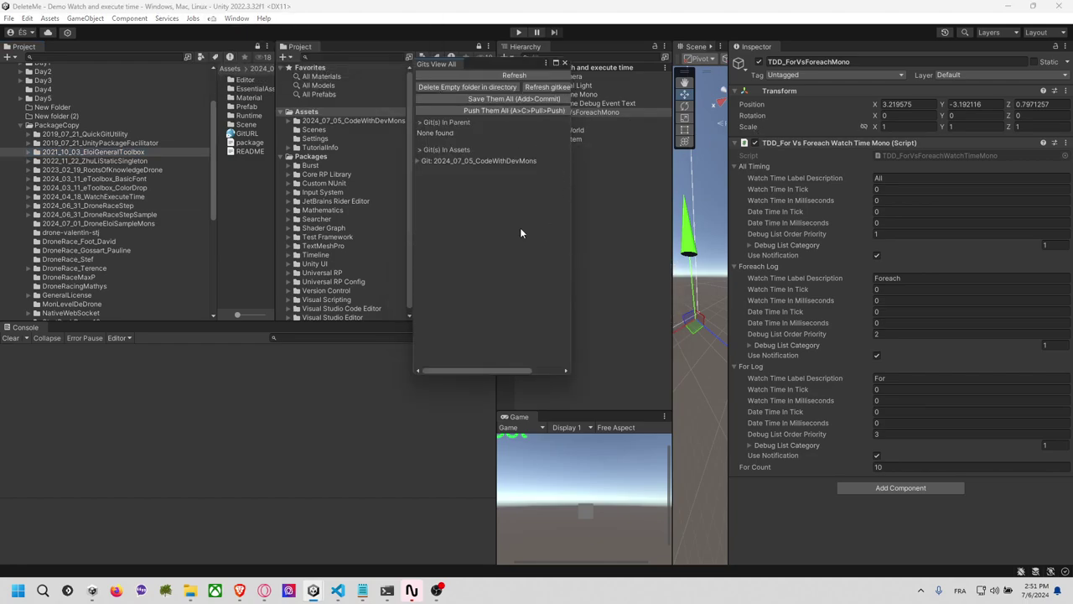
left_click(417, 162)
left_click(418, 184)
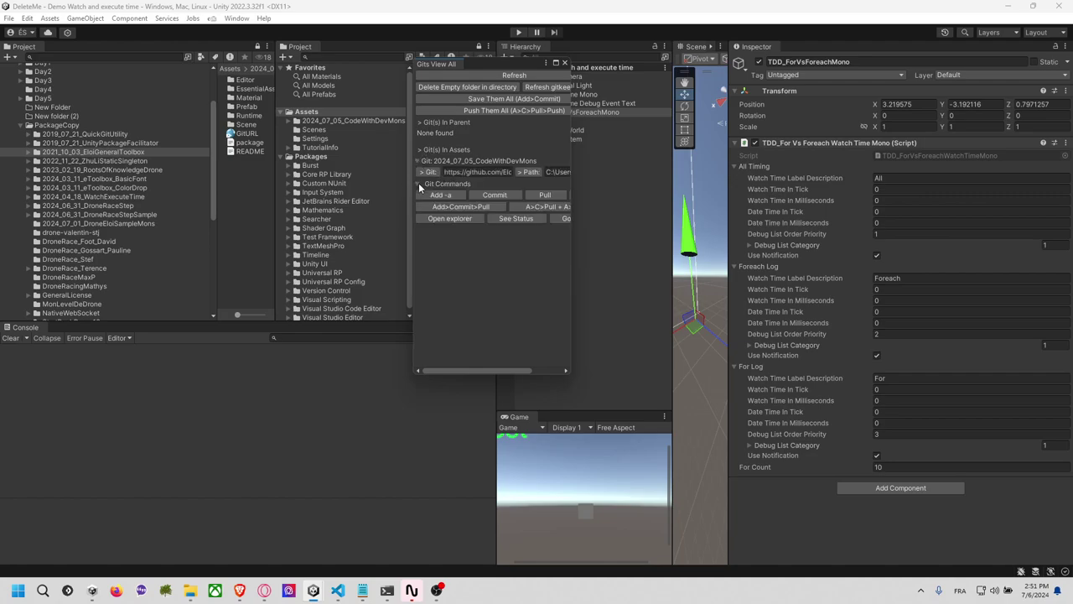
left_click(566, 64)
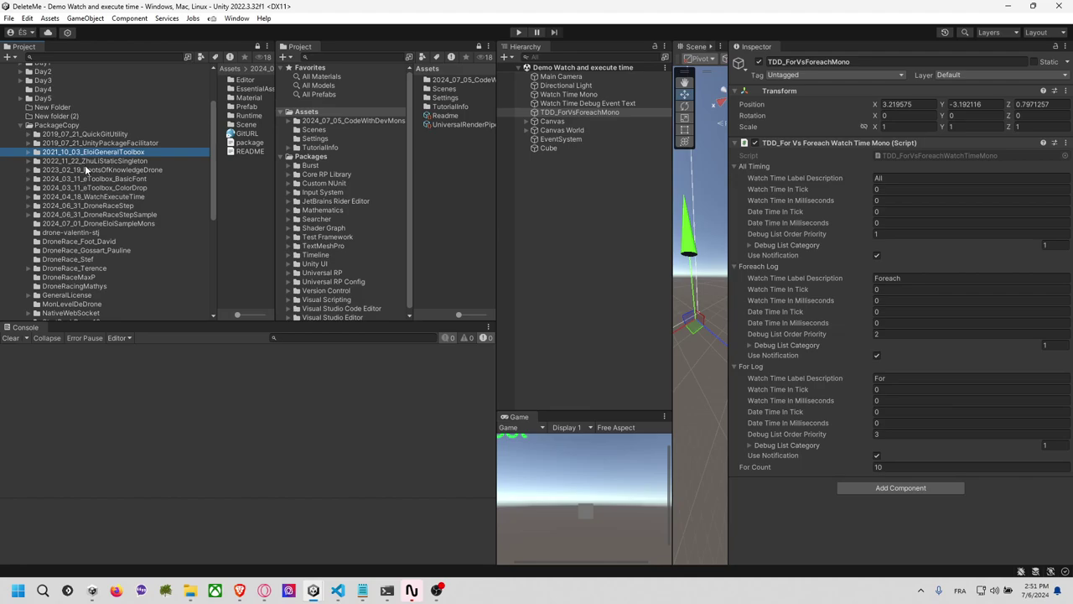
Expand Day5, Day3, Day2 and Day1, list Day1's contents, and widen the Project file list.
scroll(92, 141, "up", 4)
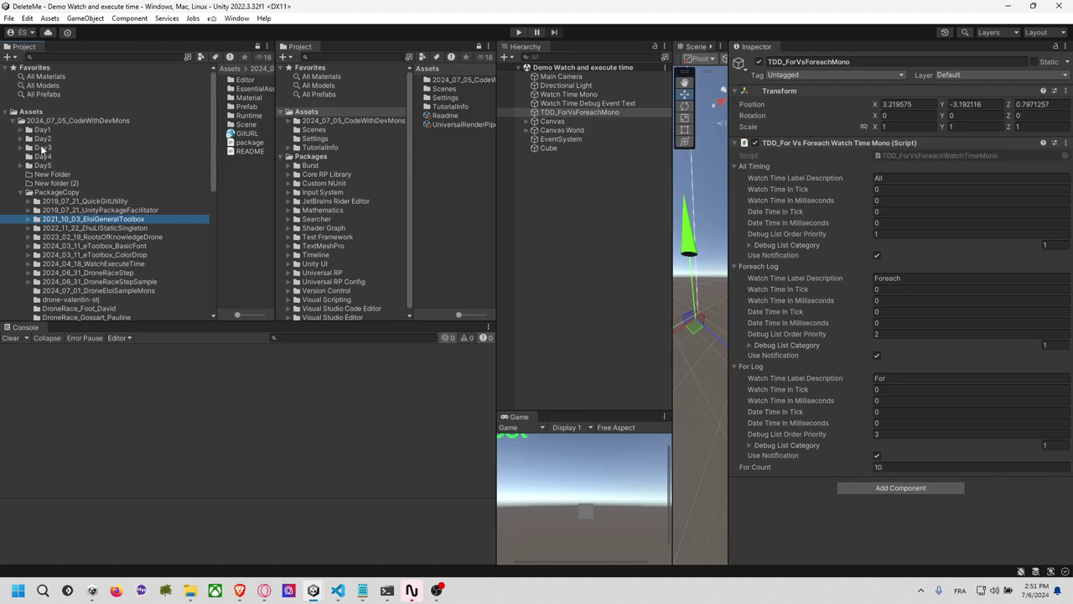
left_click(22, 165)
left_click(22, 147)
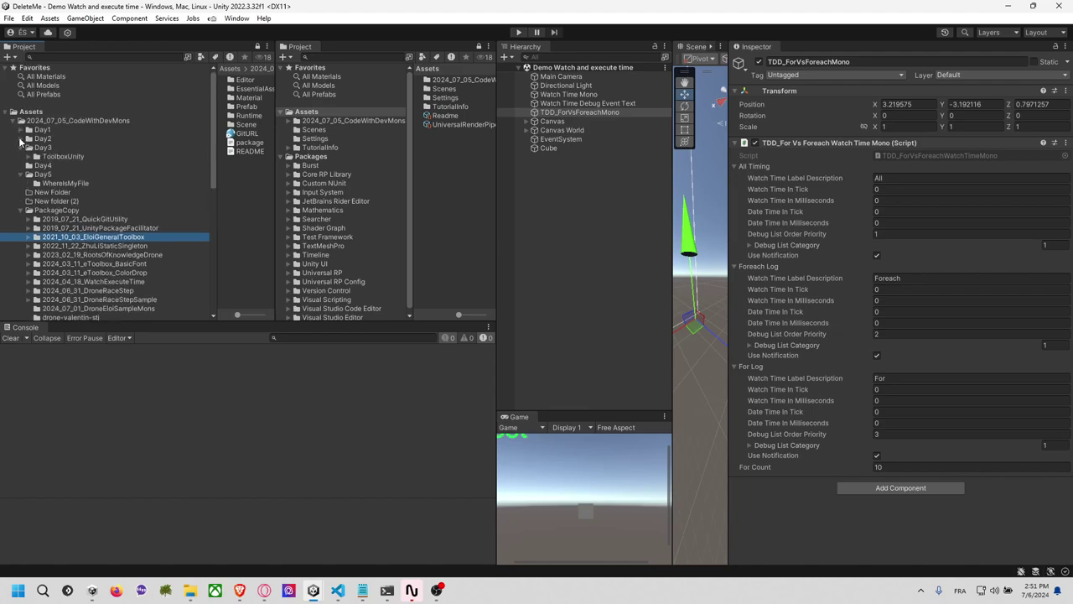
left_click(20, 138)
left_click(20, 129)
left_click(43, 130)
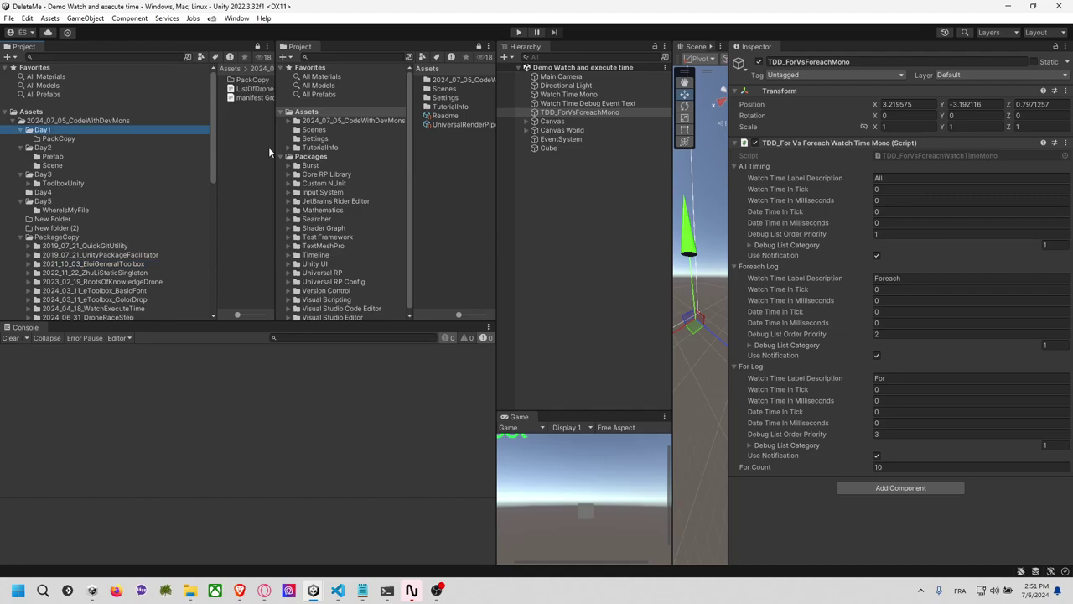
left_click_drag(277, 151, 586, 166)
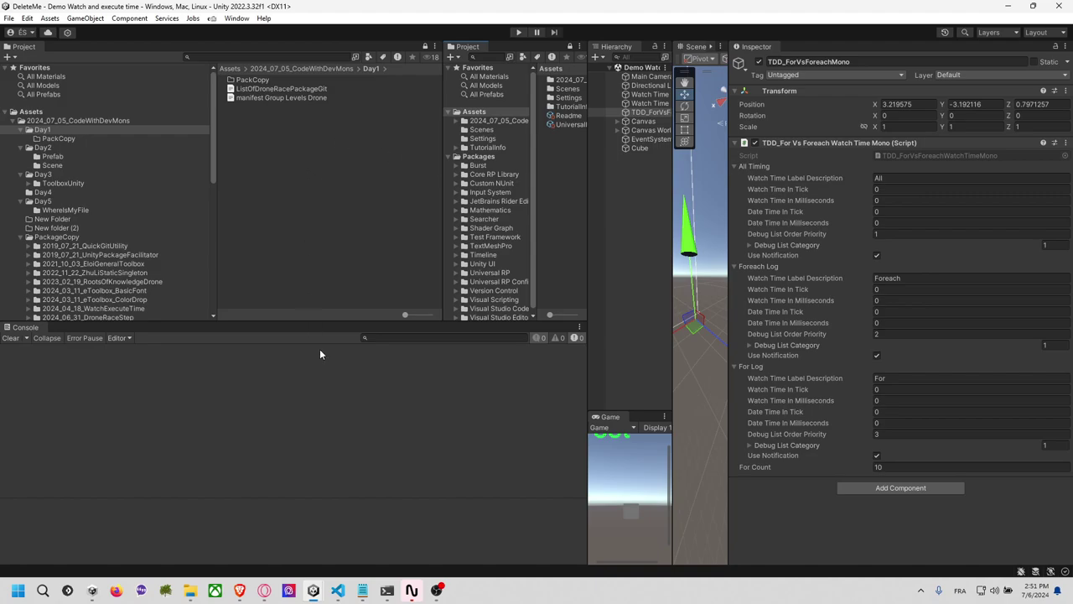
Browse to Pictures > Screenshots and open Screenshot 2024-07-04 072627.png in the photo viewer.
left_click(190, 590)
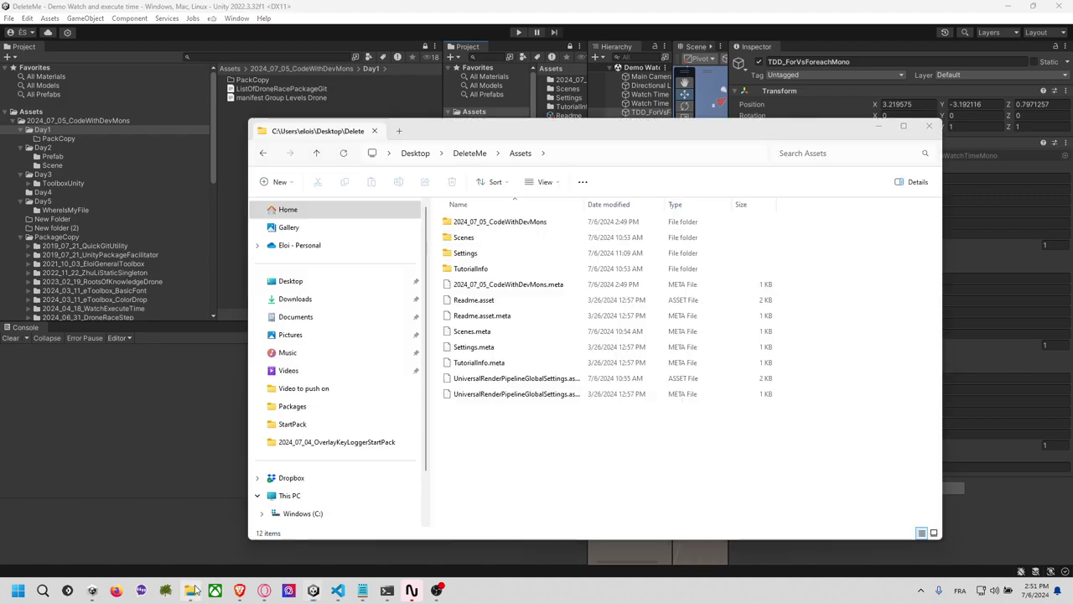
left_click(304, 336)
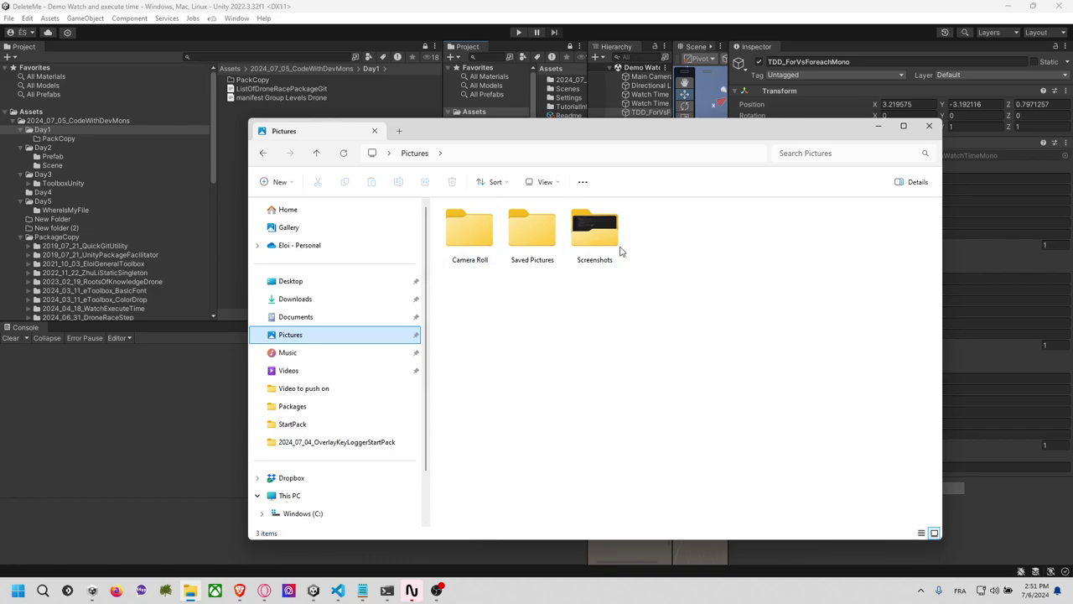
double_click(610, 245)
mouse_move(937, 225)
left_mouse_down()
mouse_move(937, 298)
mouse_move(877, 491)
left_mouse_up()
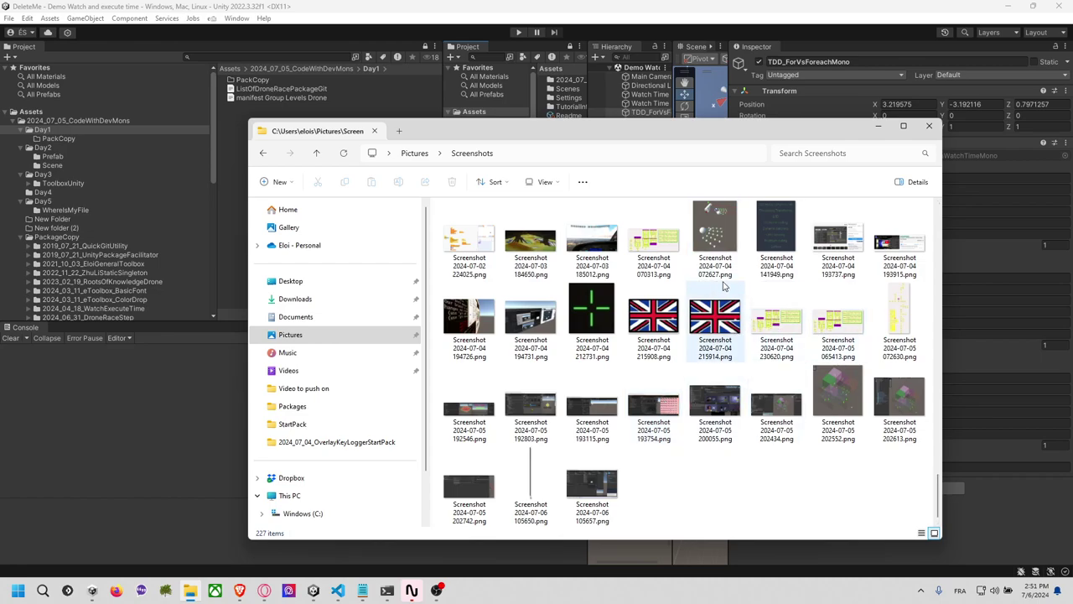
scroll(724, 287, "up", 2)
scroll(724, 286, "down", 2)
left_click(726, 242)
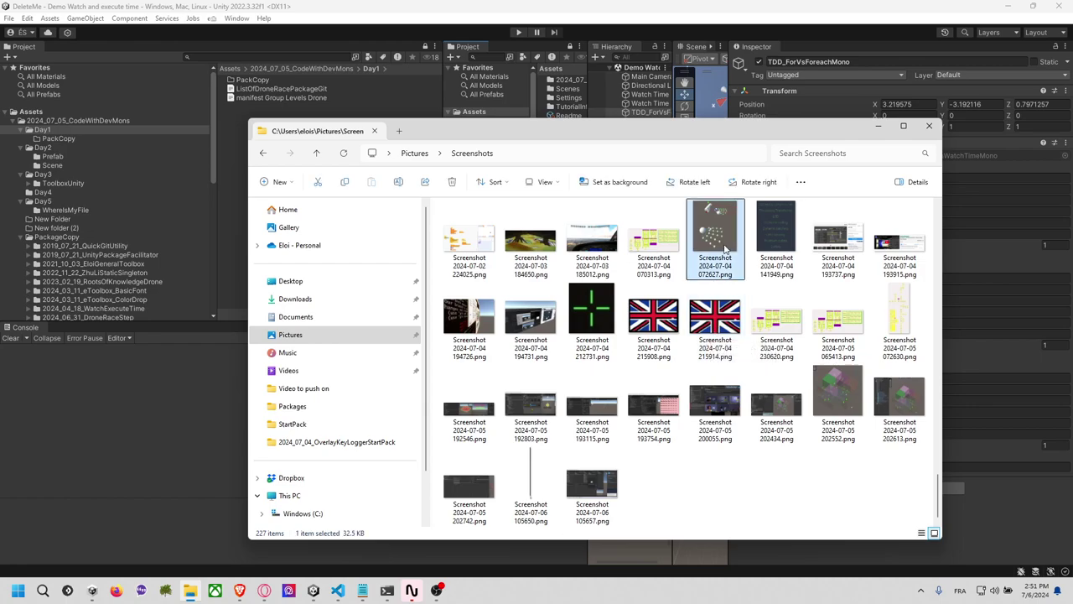
double_click(726, 242)
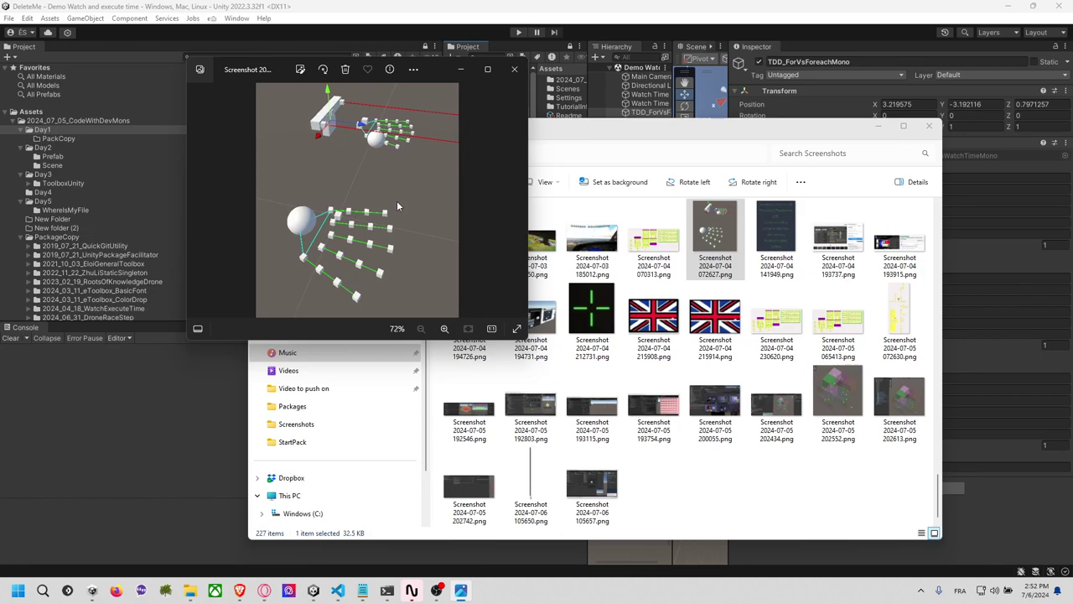
Page forward four workshop screenshots, then enlarge the Photos window and shift it left.
key("Right")
key("Right")
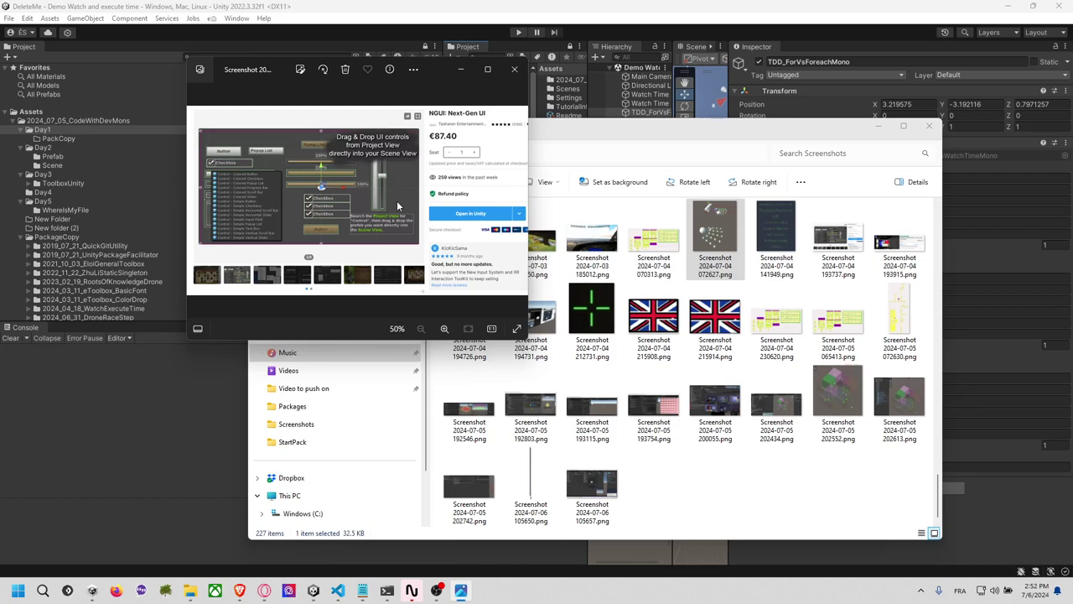
key("Right")
key("Right")
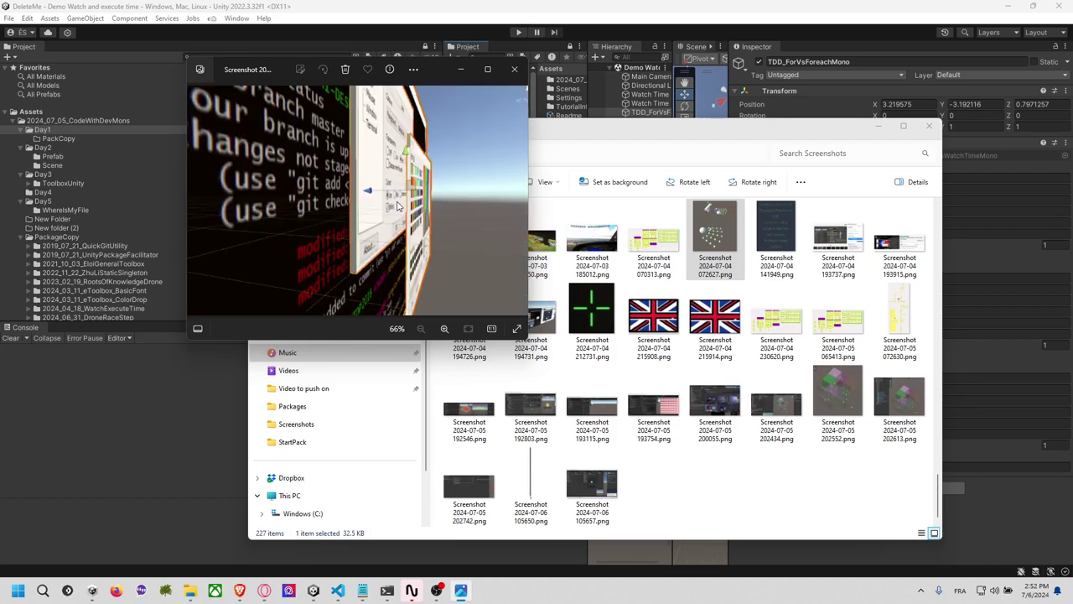
key("Right")
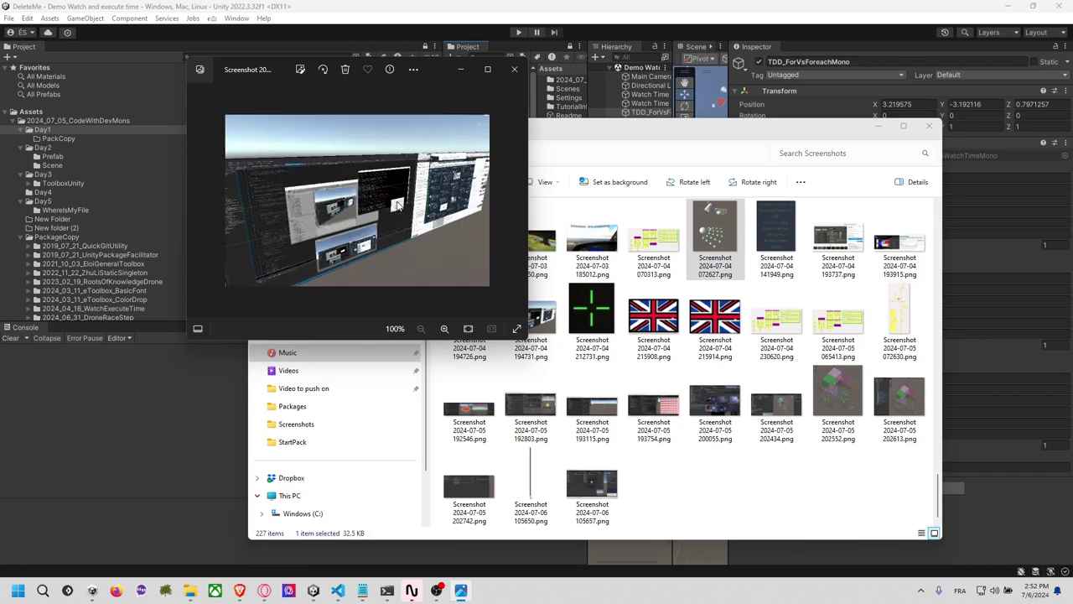
key("Right")
key("Right")
key("Right")
key("Right")
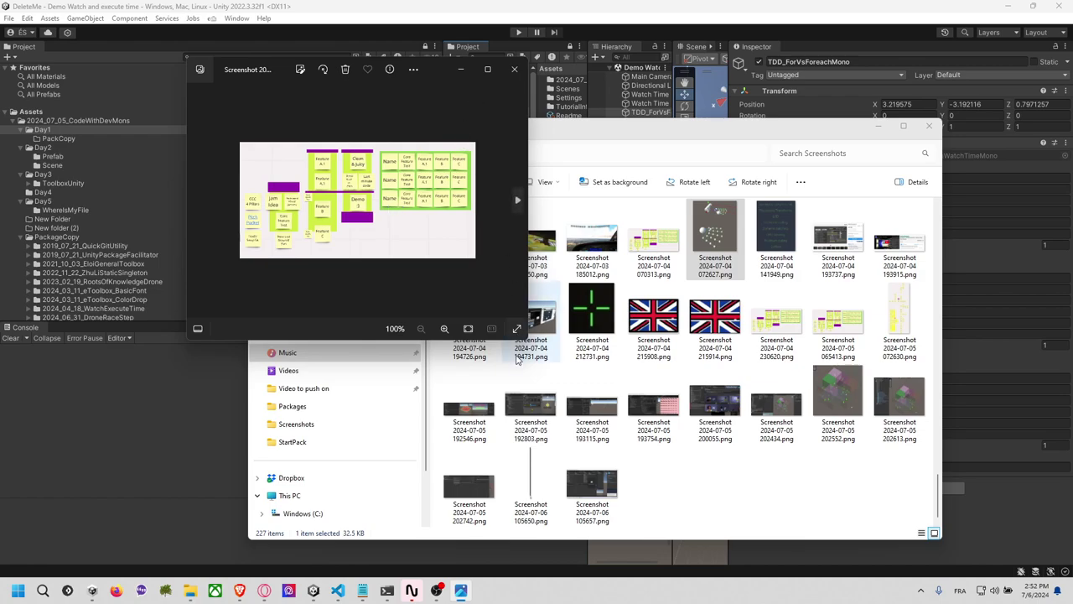
left_click_drag(539, 341, 658, 386)
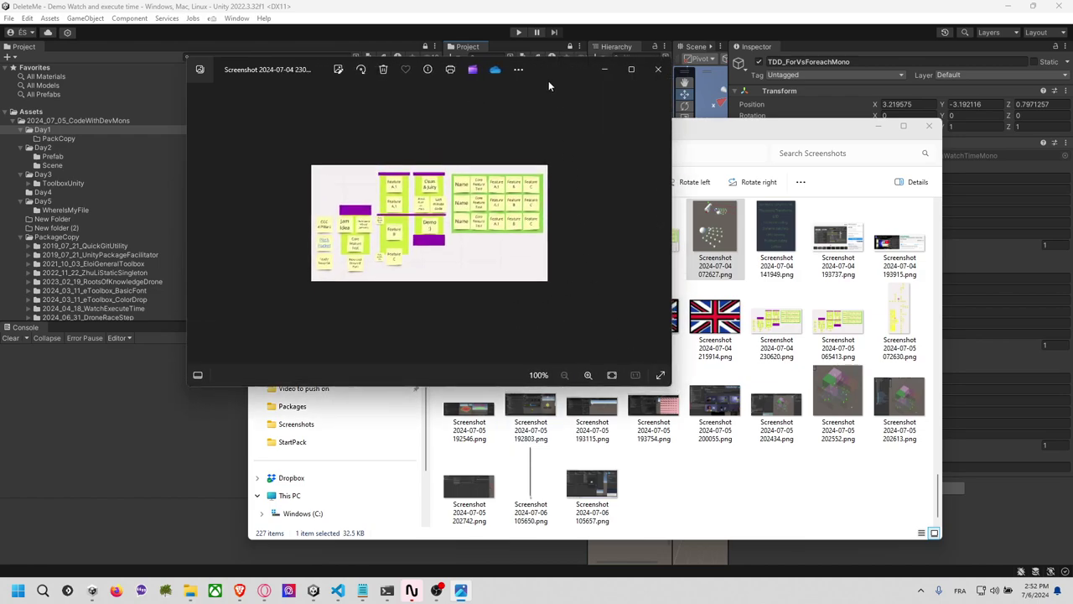
left_click_drag(549, 81, 357, 87)
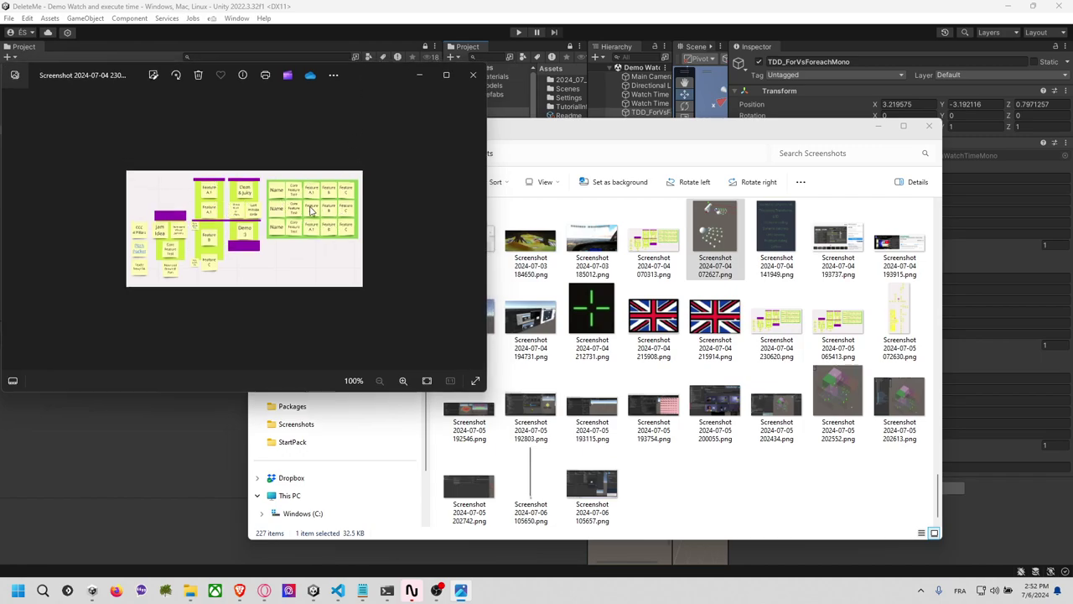
Page past the LOD scene to Screenshot 2024-07-05 193115.png full screen, then return to Unity's DeleteMe project.
key("Right")
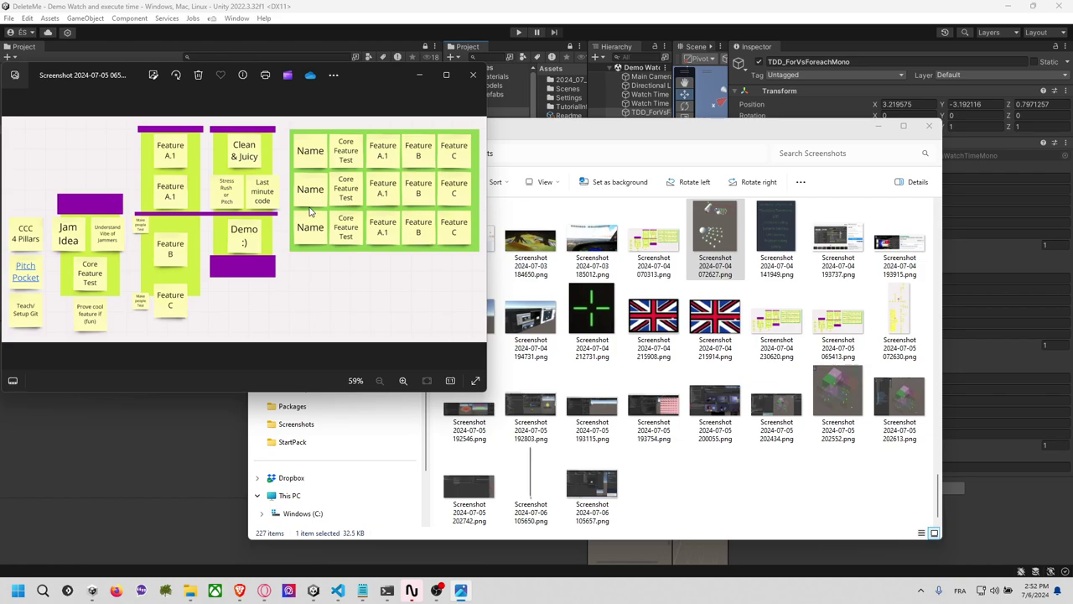
key("Right")
key("Right")
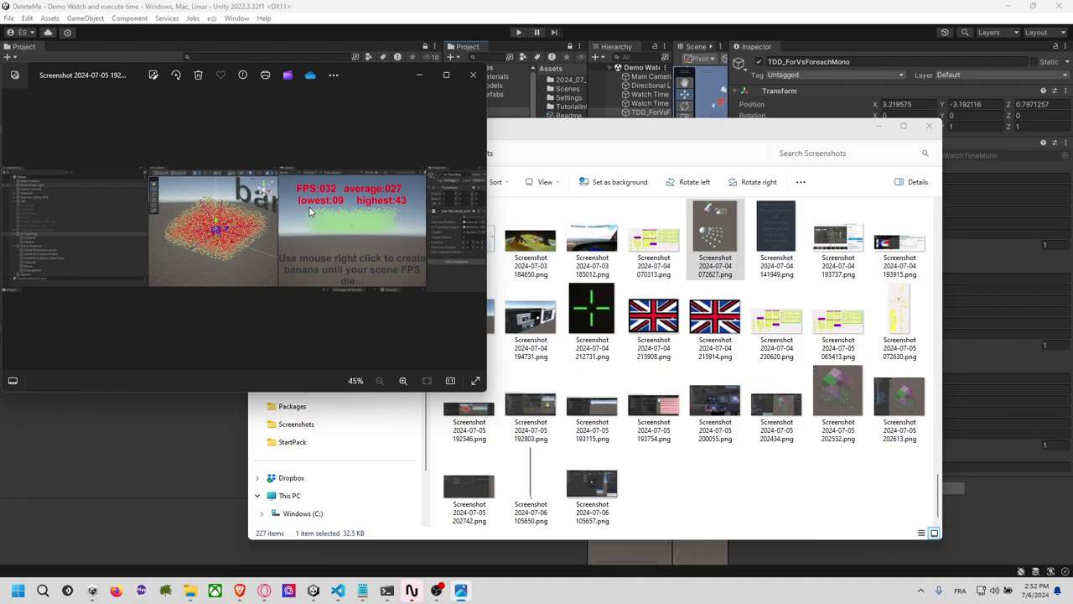
key("Right")
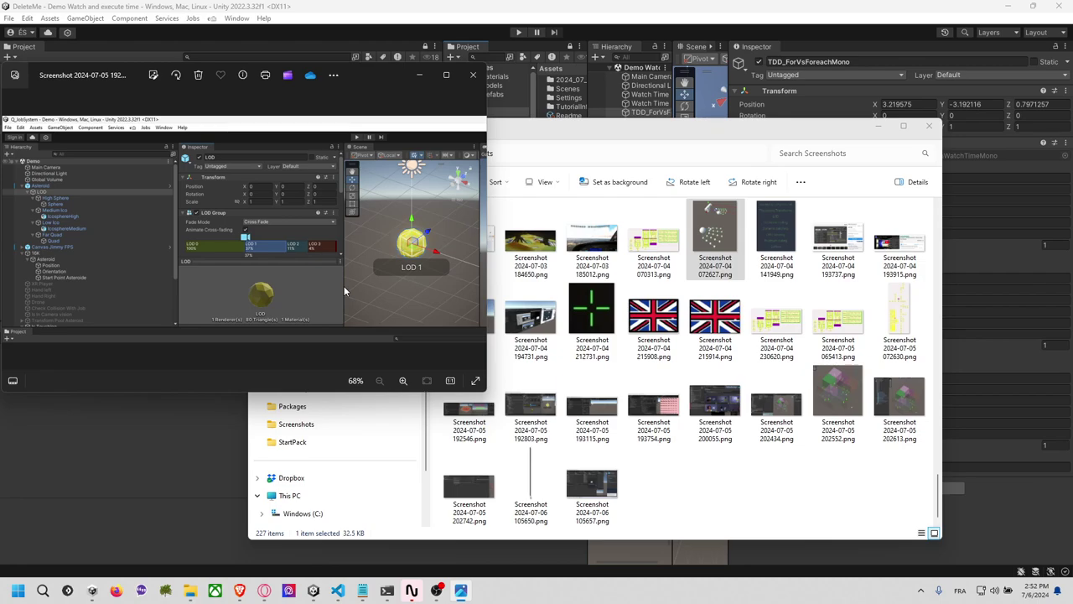
key("Right")
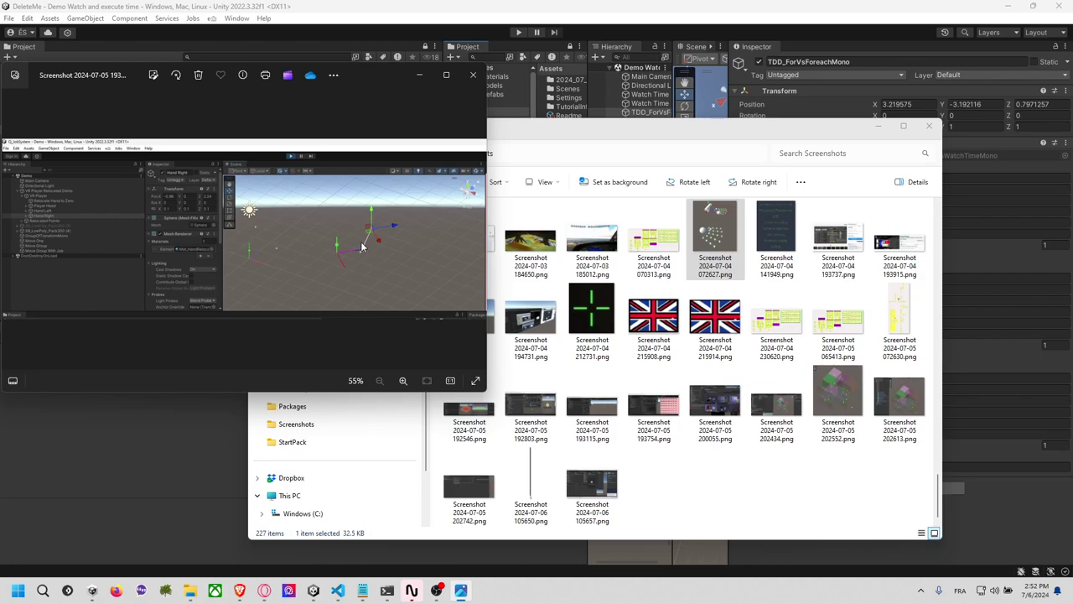
left_click(447, 76)
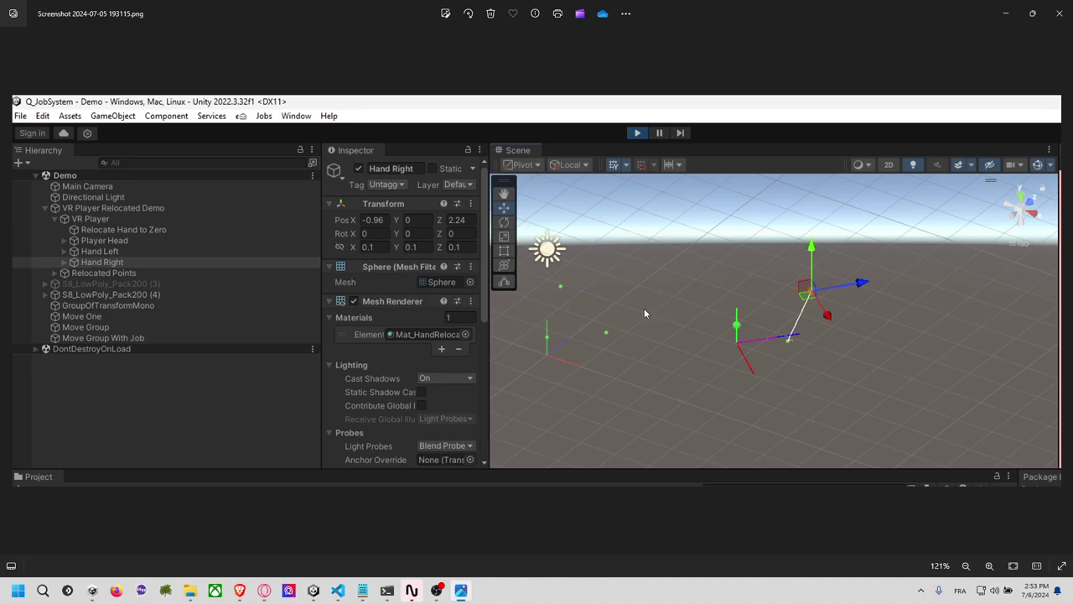
key("alt+Tab")
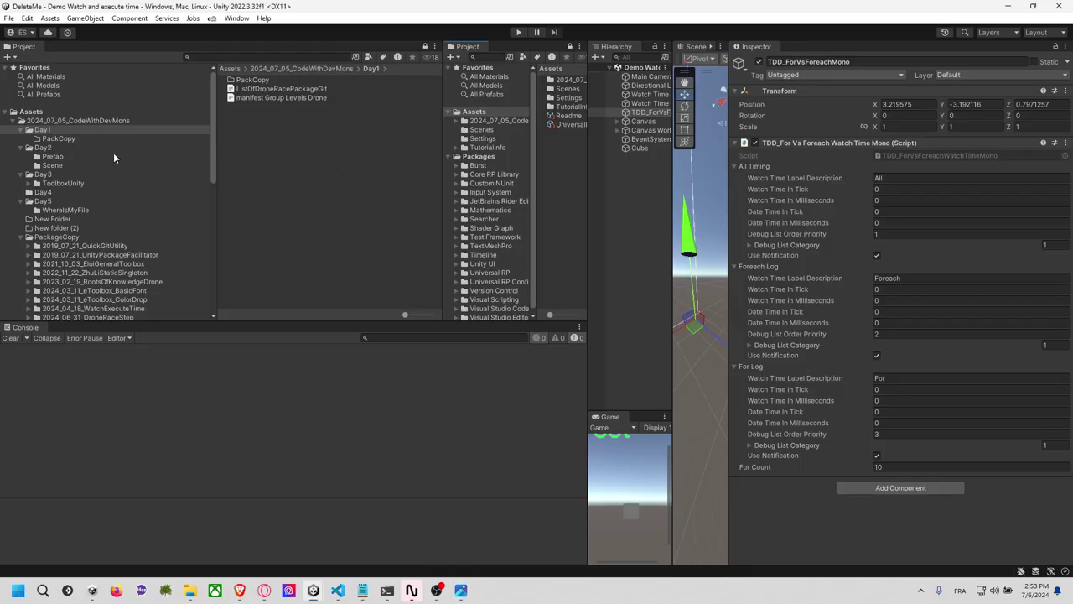
Search the project assets for 'E_Reloca' and open the E_RelocationUtility script in Visual Studio.
left_click(80, 120)
left_click(261, 57)
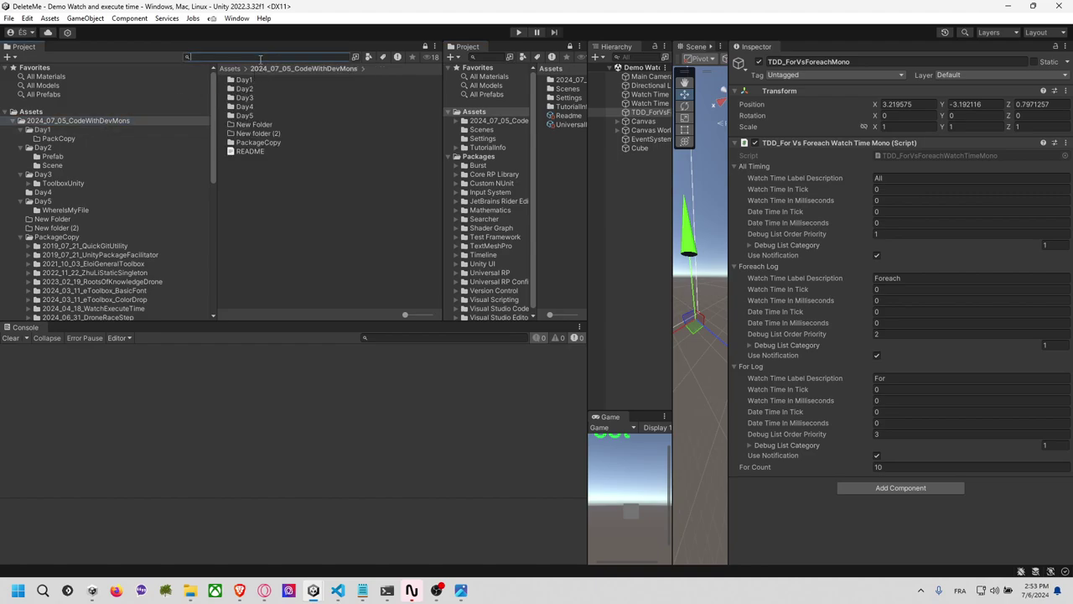
type("E_")
type("Relo")
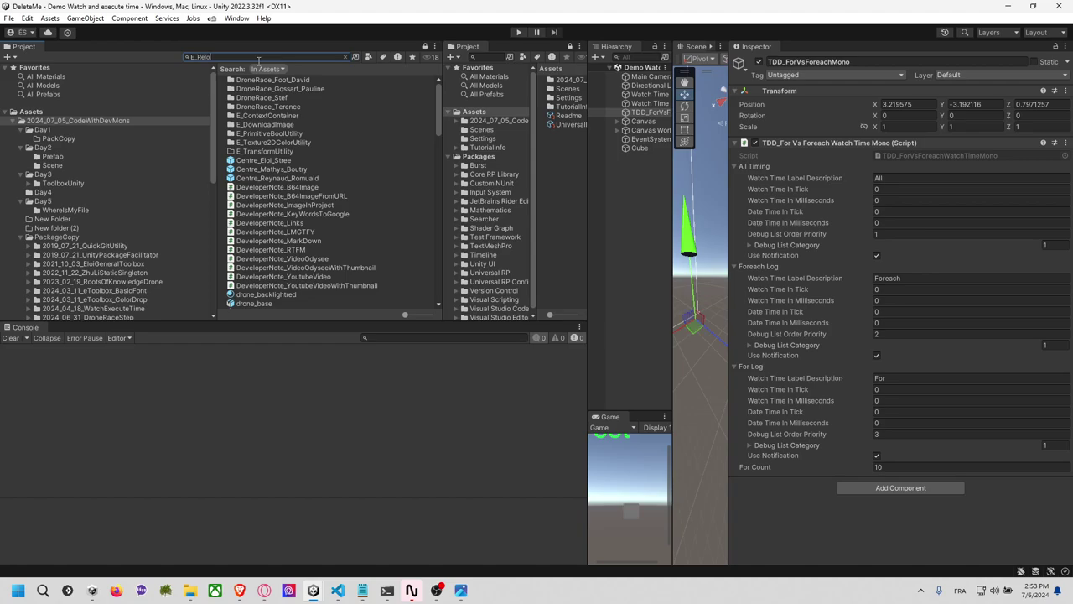
type("ca")
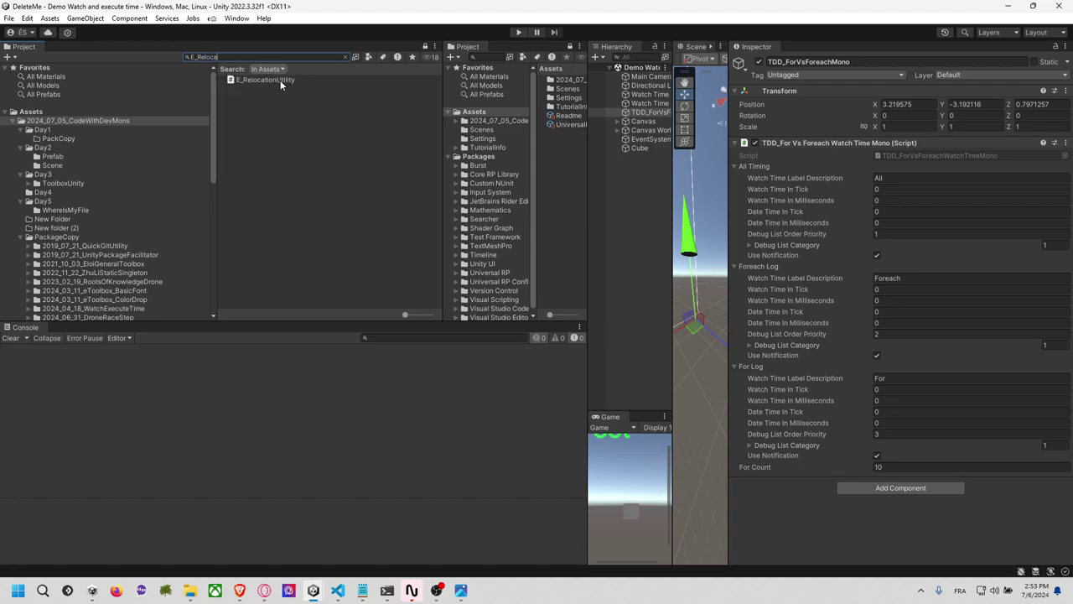
left_click(280, 79)
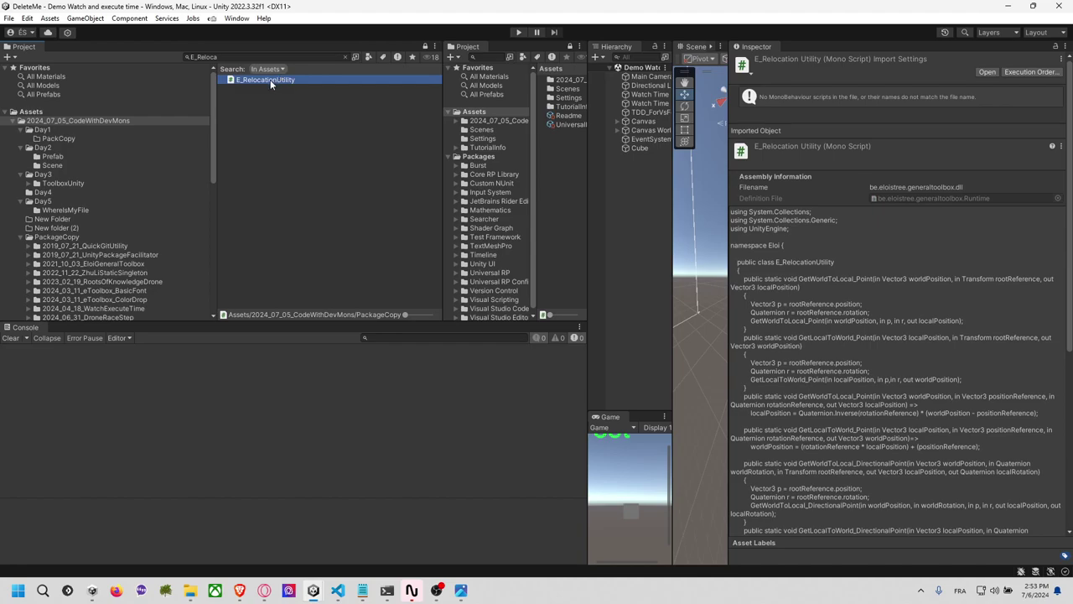
double_click(270, 81)
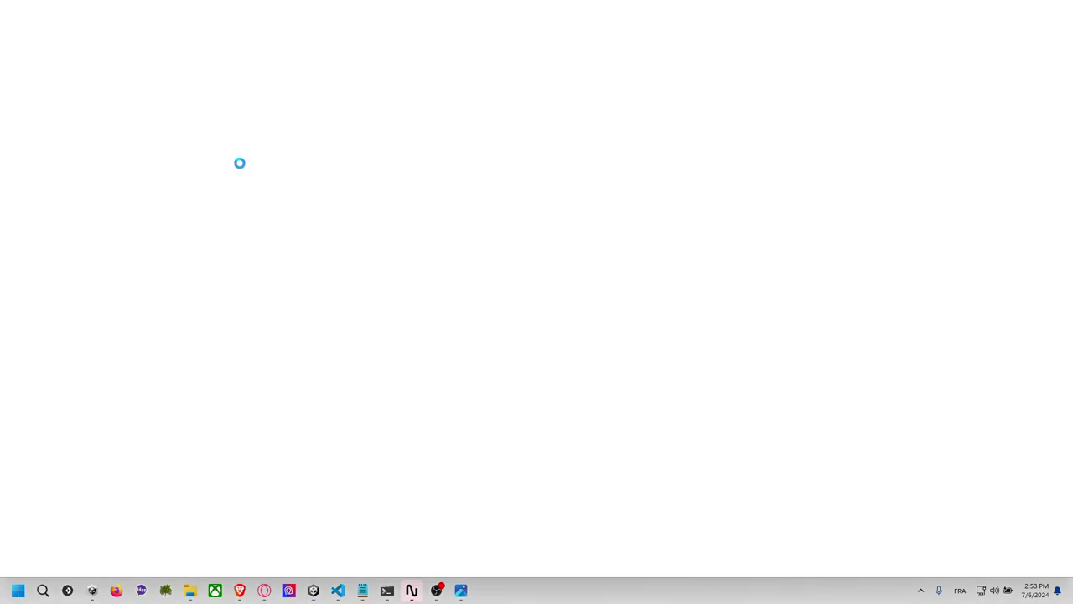
Switch to the DeleteMe Visual Studio window showing E_RelocationUtility.cs.
key("alt+Tab")
key("alt+Tab")
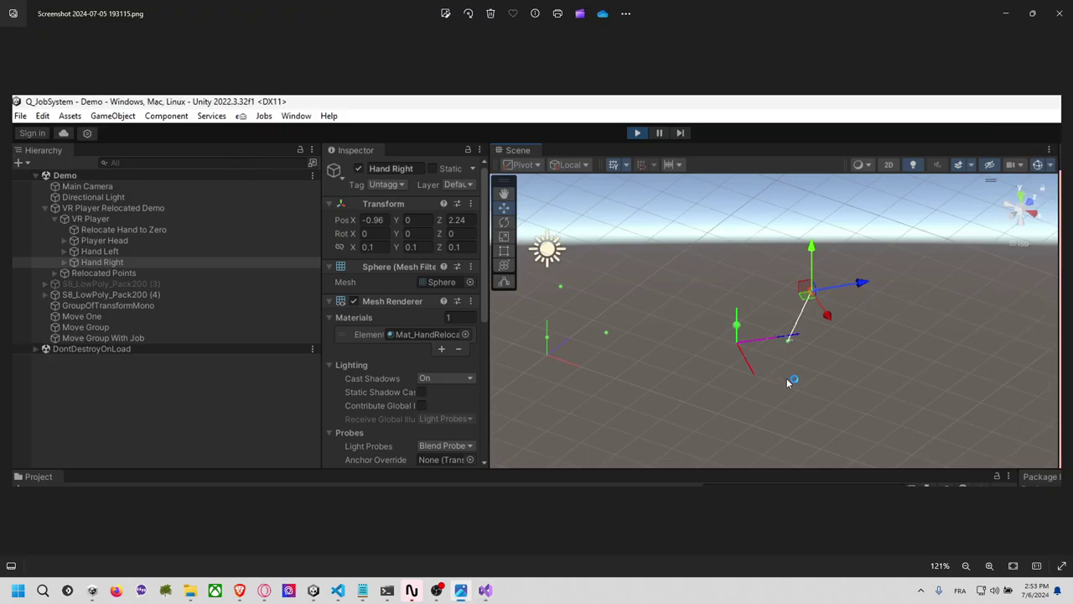
key("alt+Tab")
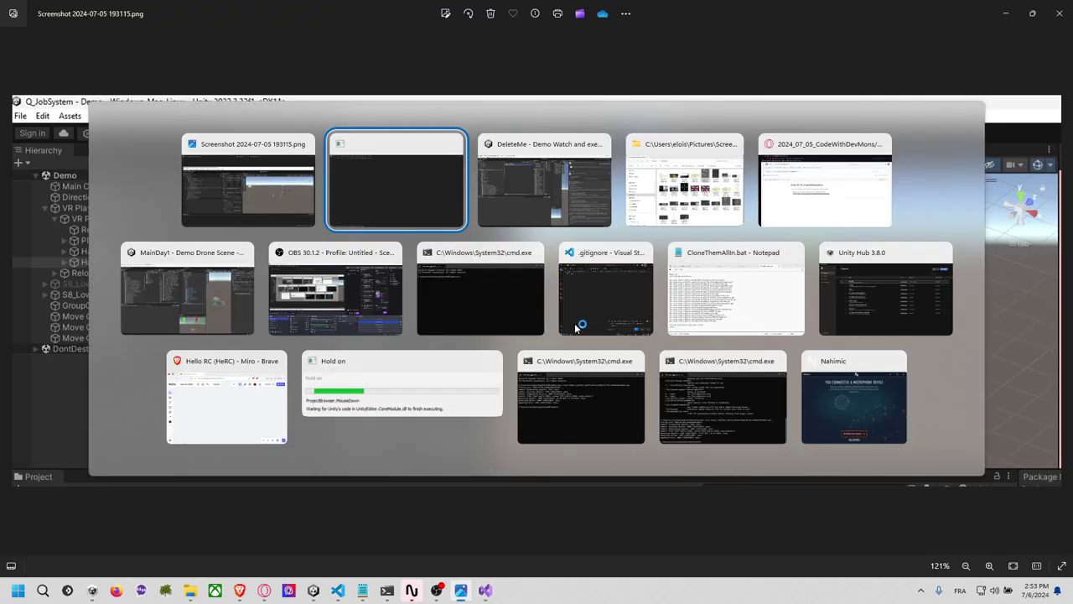
key("alt+Tab")
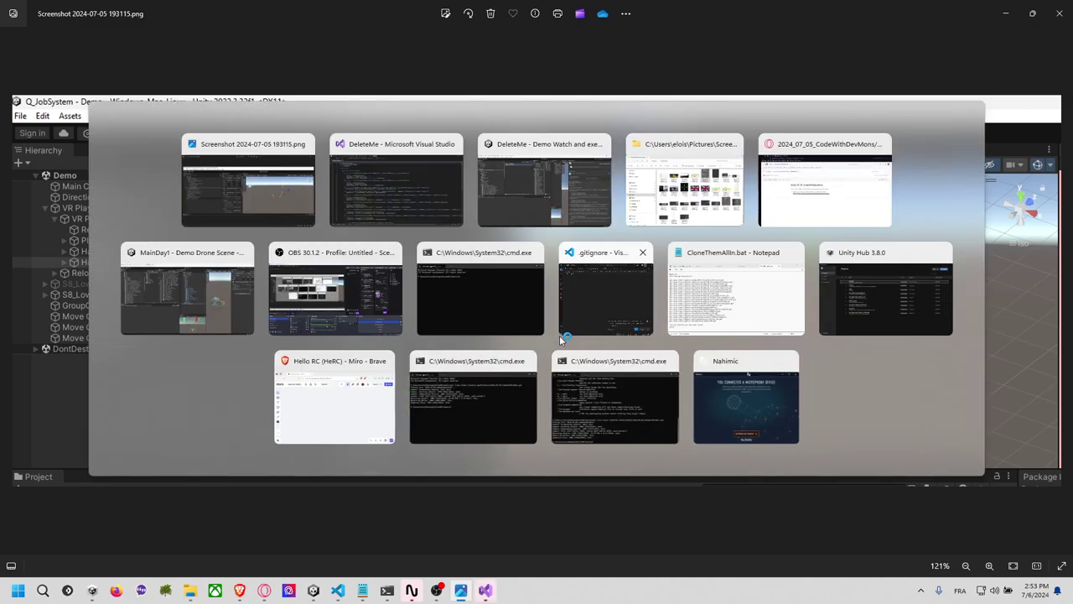
left_click(394, 220)
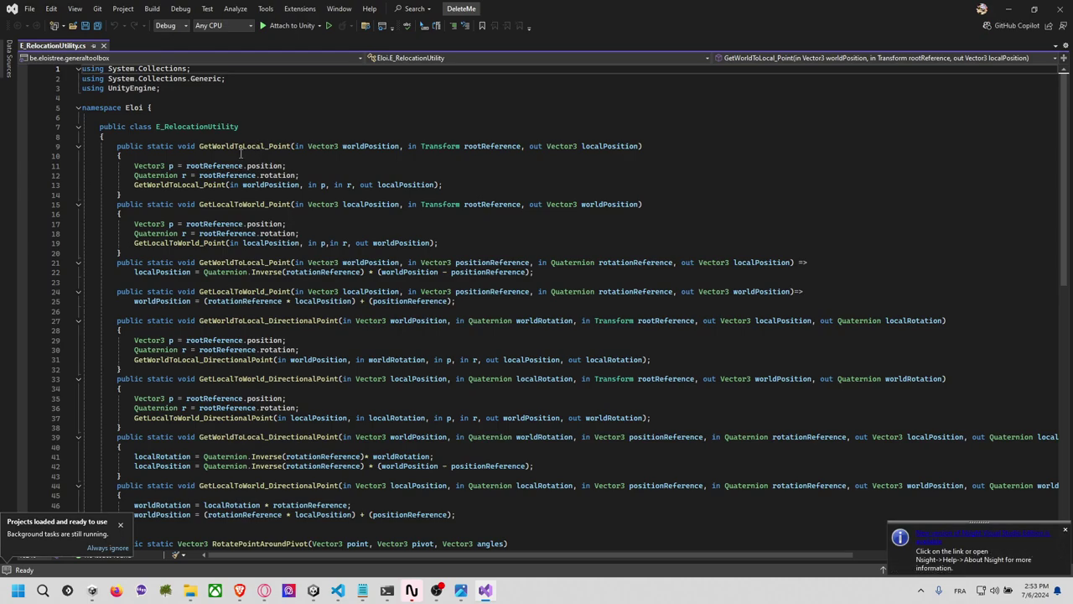
Select the first GetWorldToLocal_Point method and scroll through the rest of E_RelocationUtility.cs.
scroll(314, 272, "down", 2)
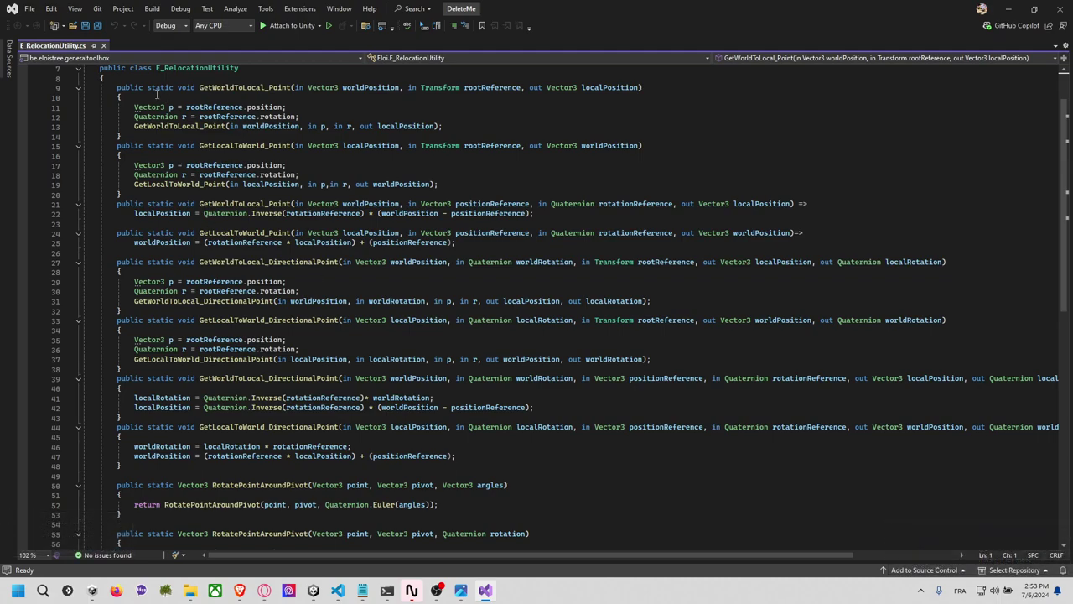
key("shift+alt+equal")
key("shift+alt+equal")
key("shift+alt+equal")
left_click_drag(98, 88, 180, 126)
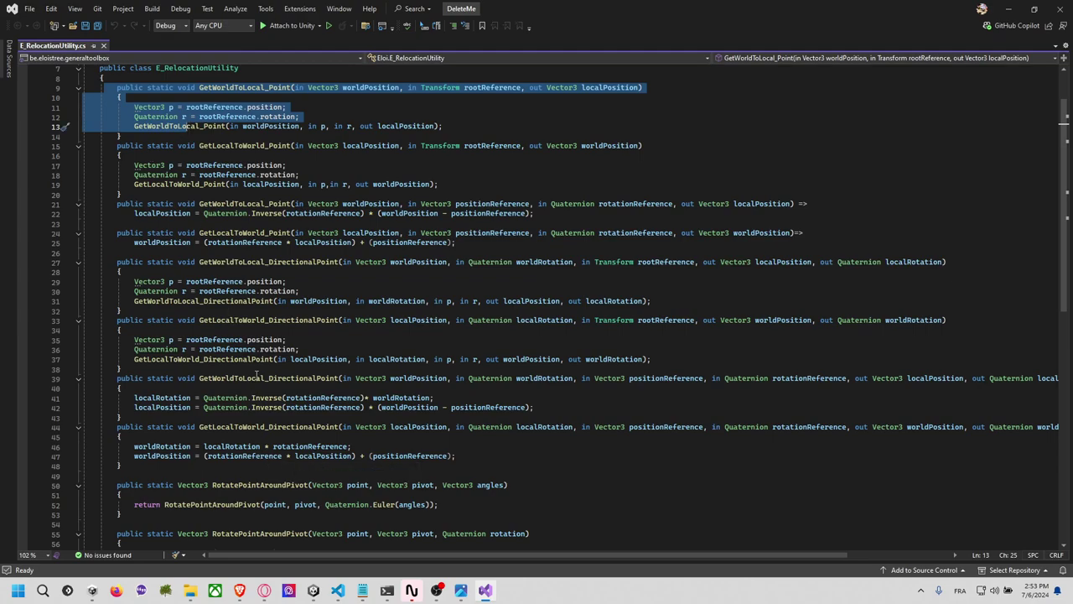
scroll(251, 373, "down", 1)
scroll(255, 374, "down", 2)
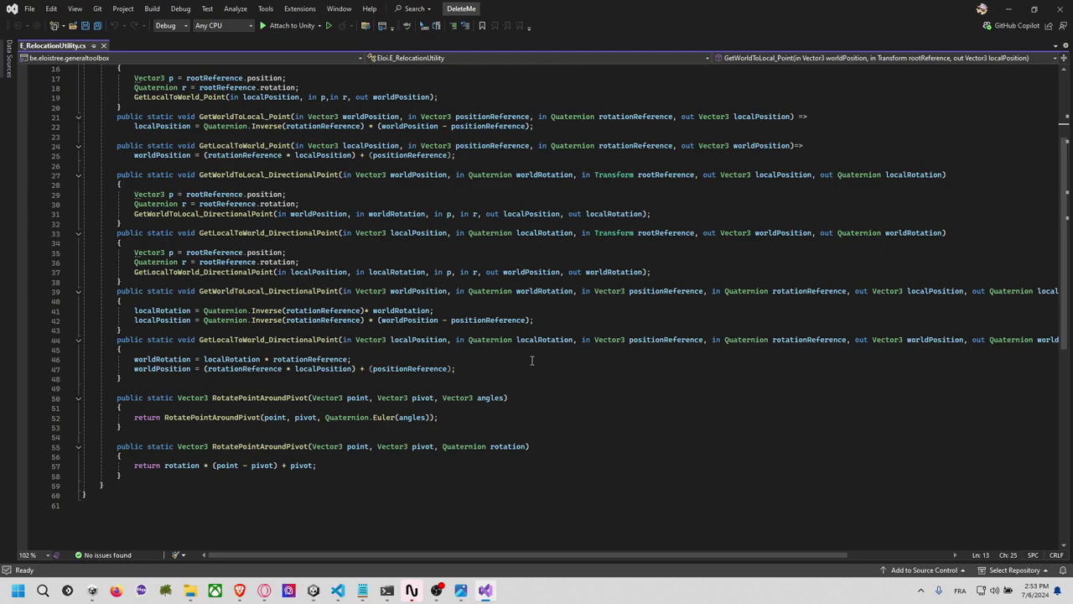
scroll(533, 360, "down", 1, "ctrl")
scroll(533, 359, "up", 2)
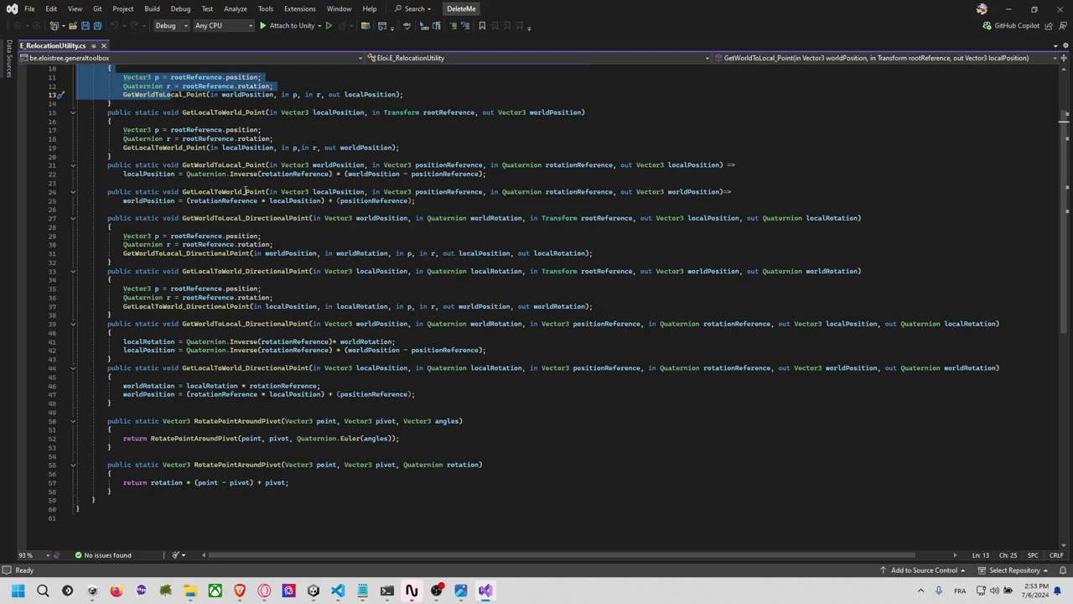
Highlight the GetWorldToLocal_Point overload on line 21 and GetWorldToLocal_DirectionalPoint on line 27.
double_click(222, 165)
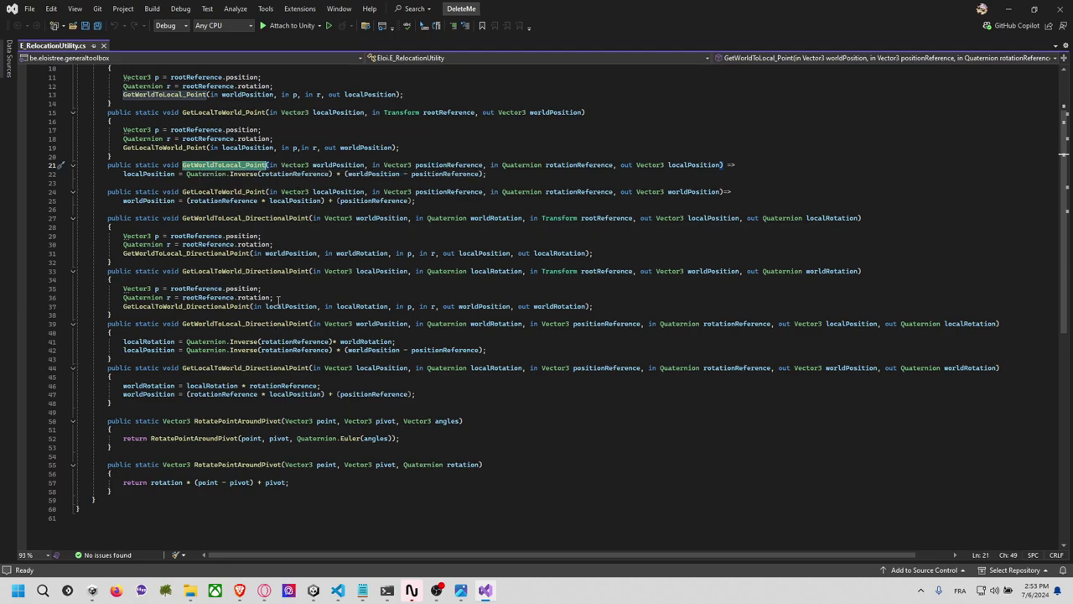
double_click(271, 218)
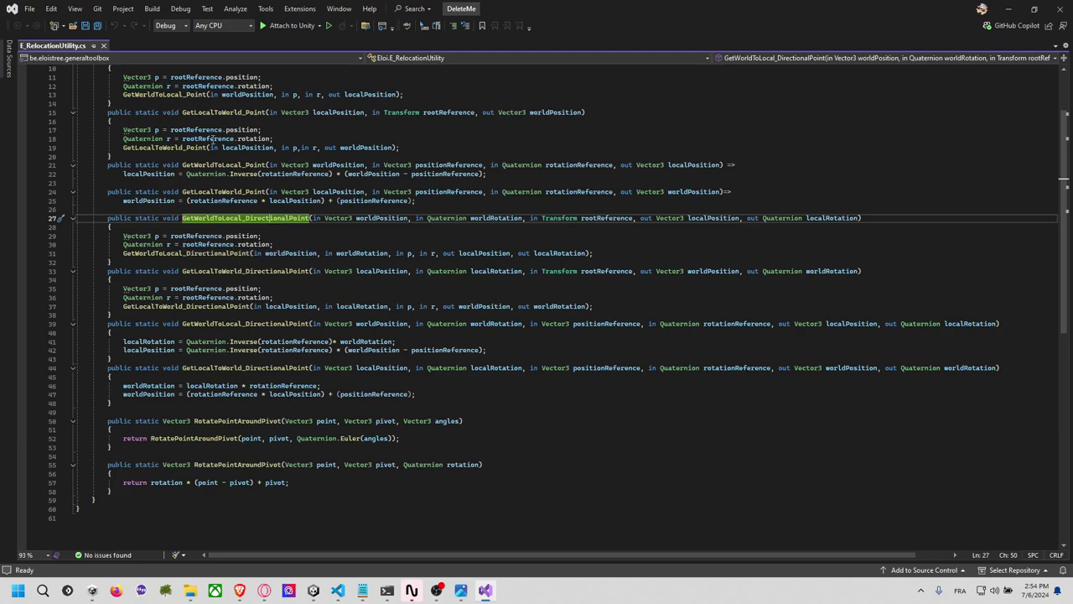
key("alt+Tab")
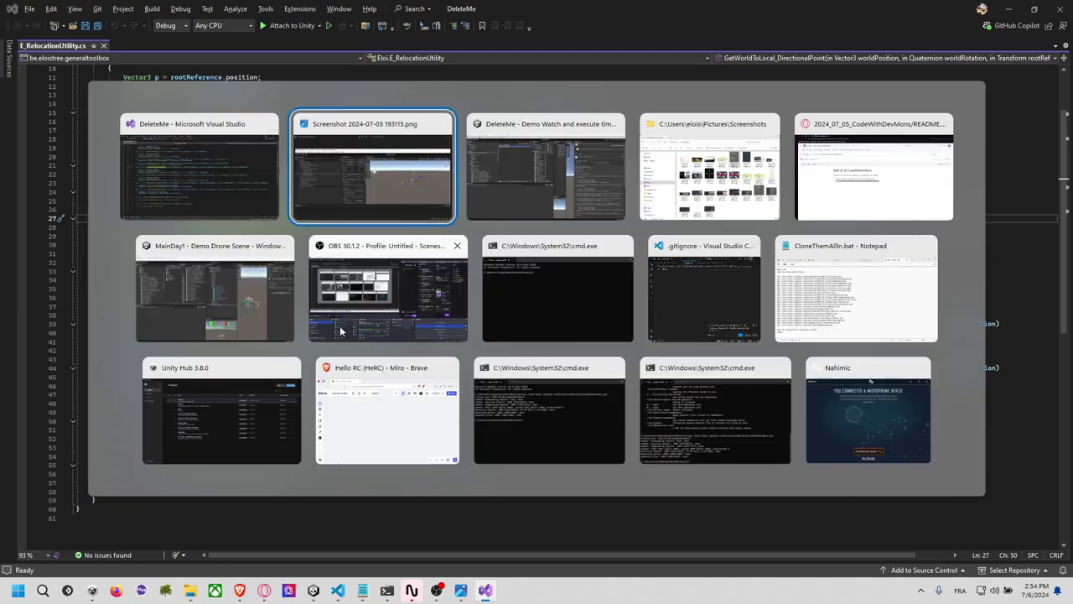
Open Screenshot 2024-07-05 192803.png from the Screenshots folder in Photos and advance one image.
key("alt+Tab")
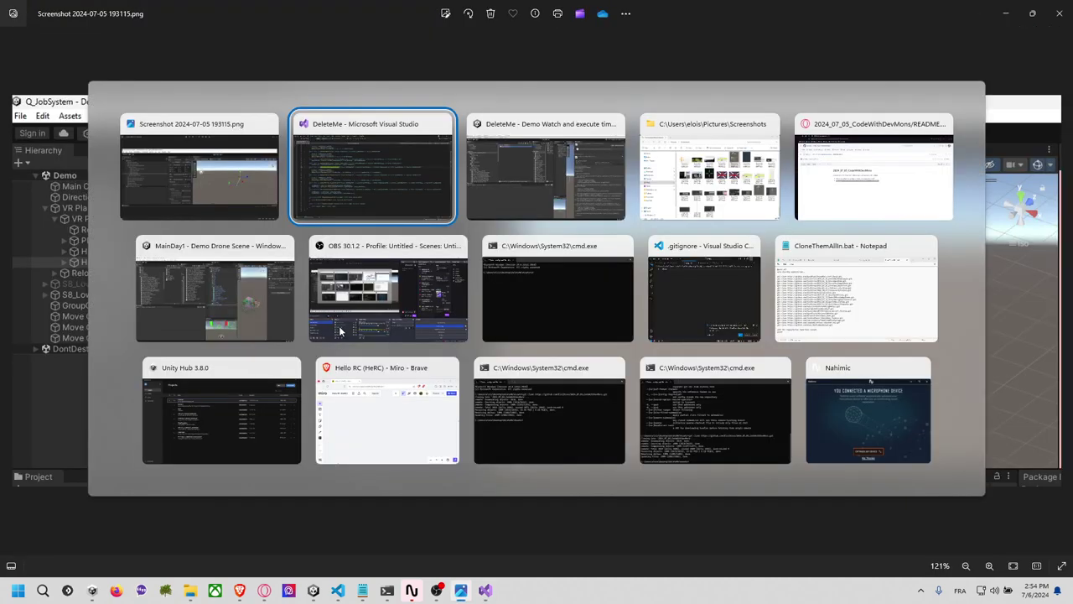
key("alt+Tab")
key("alt+Tab")
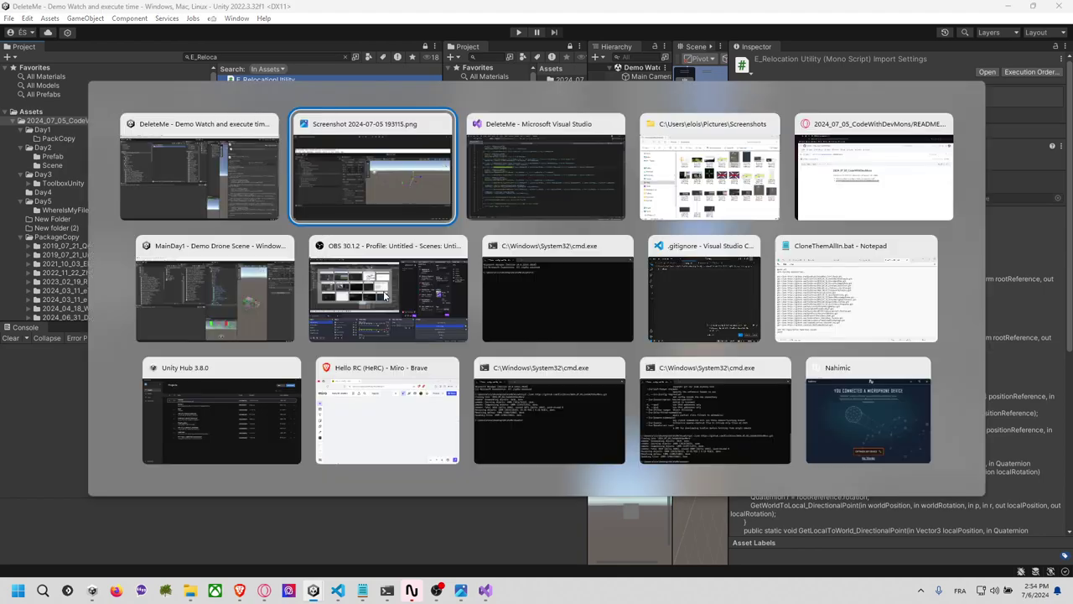
key("alt+Tab")
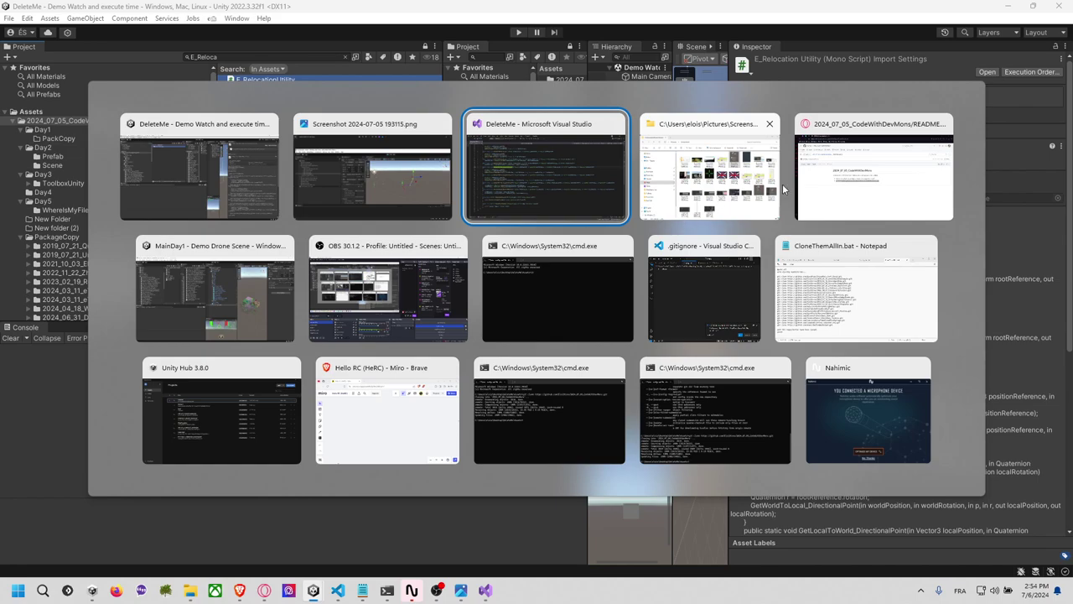
left_click(722, 192)
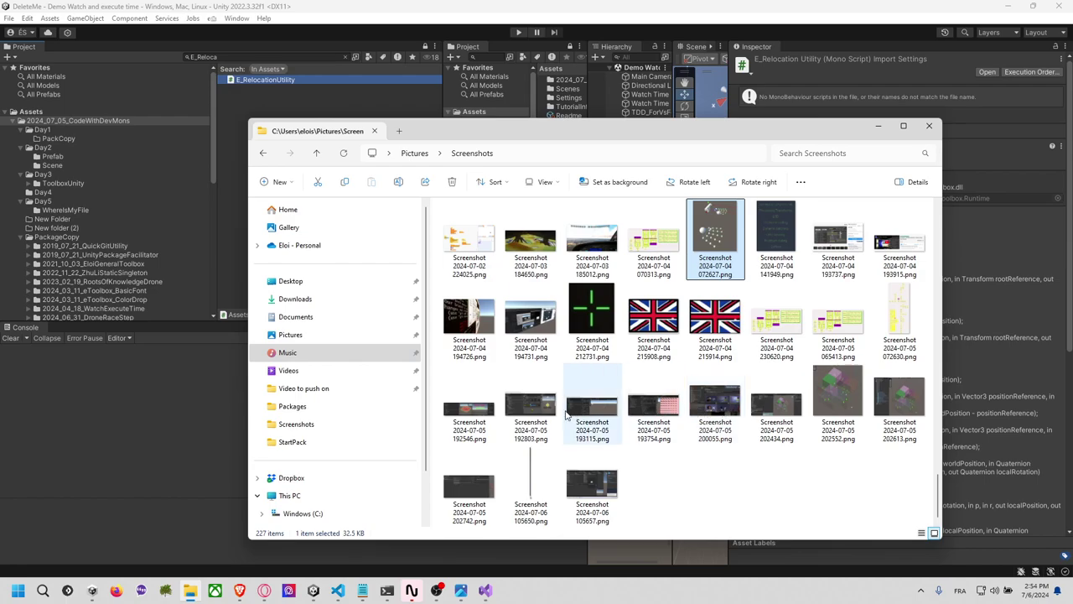
double_click(547, 411)
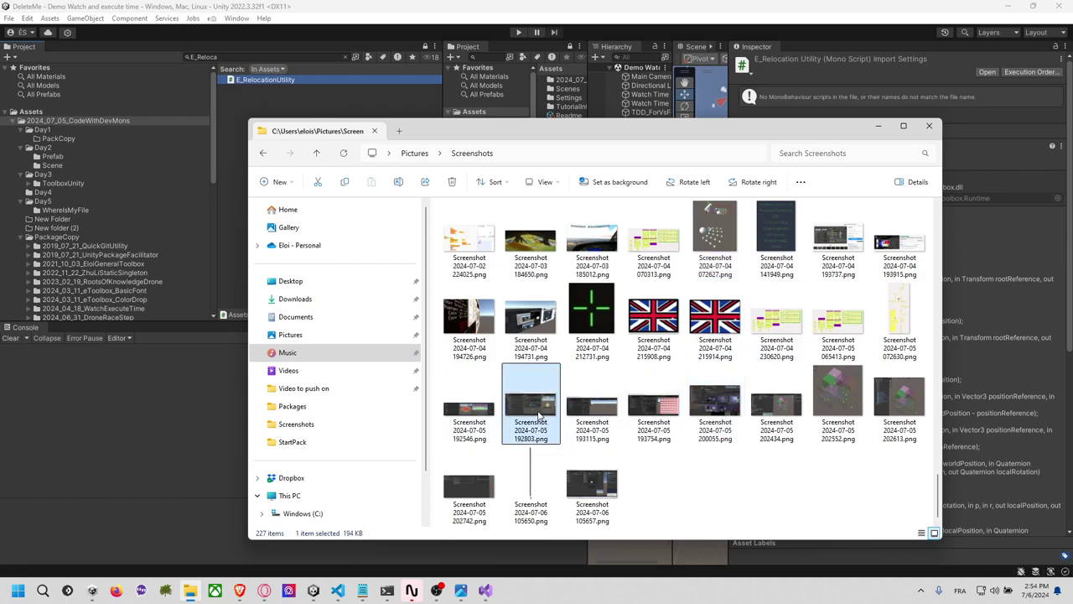
key("Right")
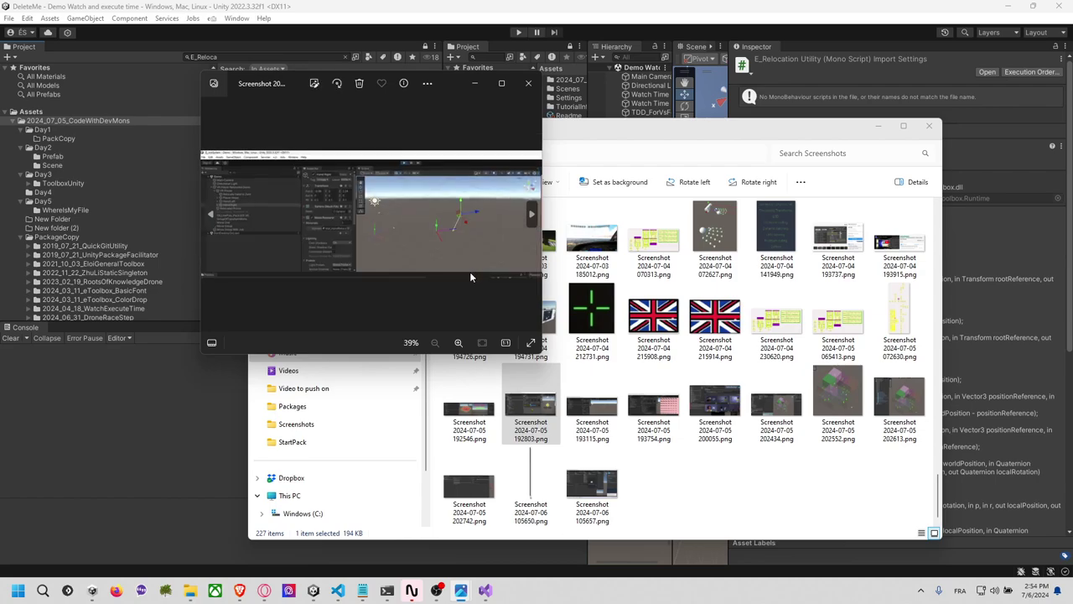
Maximize the Photos viewer and page forward past the Building Blocks screenshot.
left_click(507, 85)
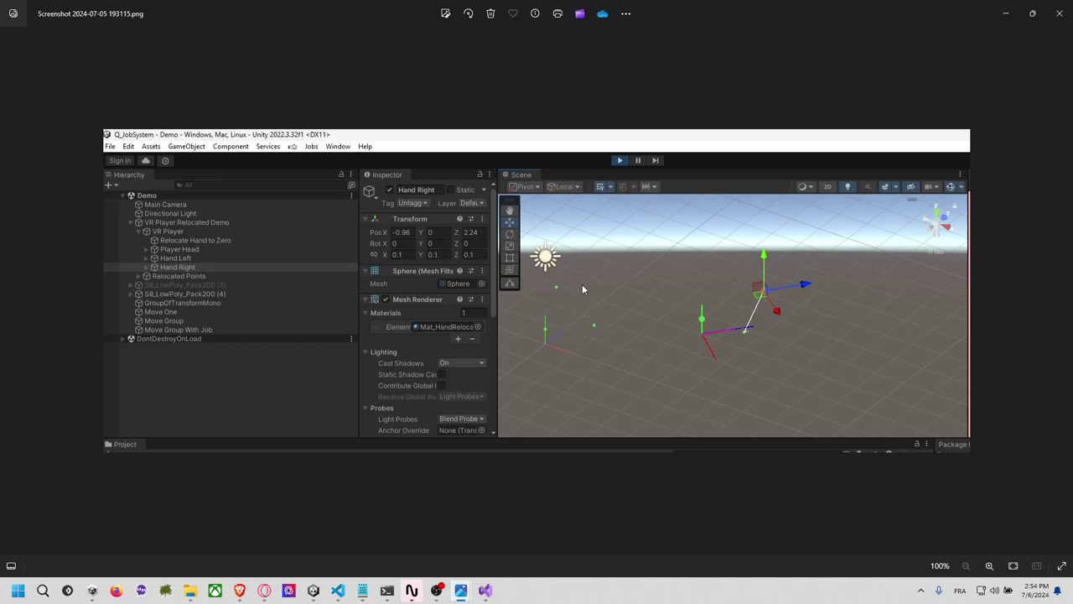
key("Right")
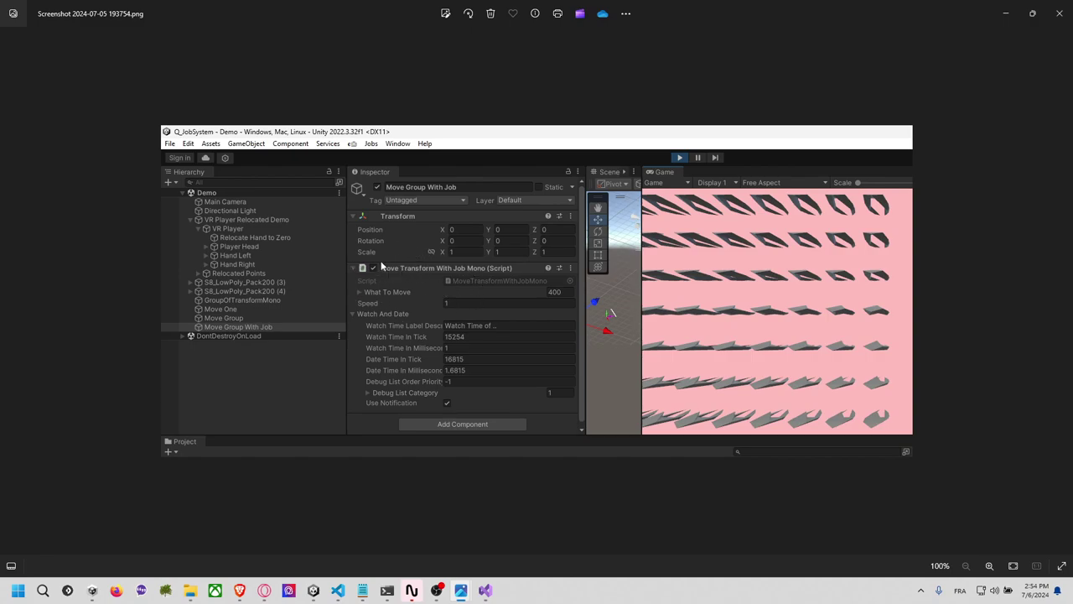
key("Right")
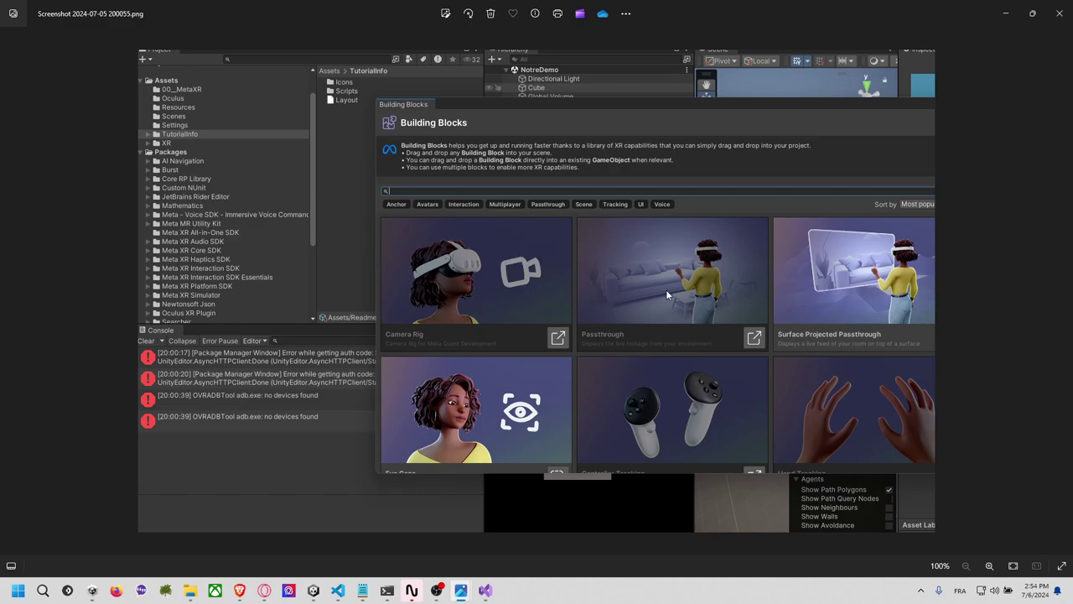
key("Right")
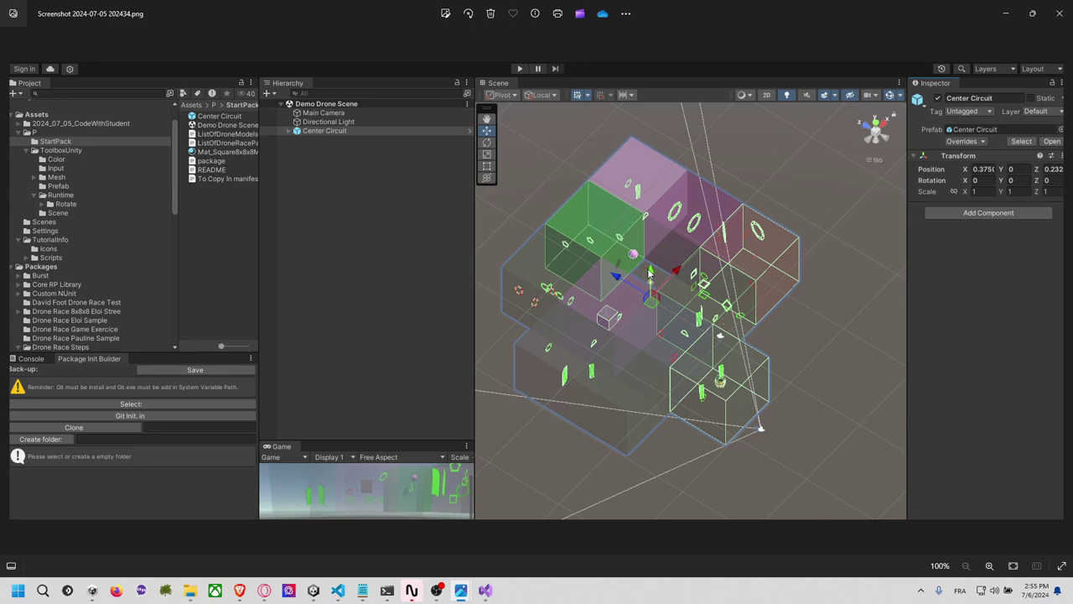
Return to the Photos window and page on to Screenshot 2024-07-06 105657.png from July 6.
key("alt+Tab")
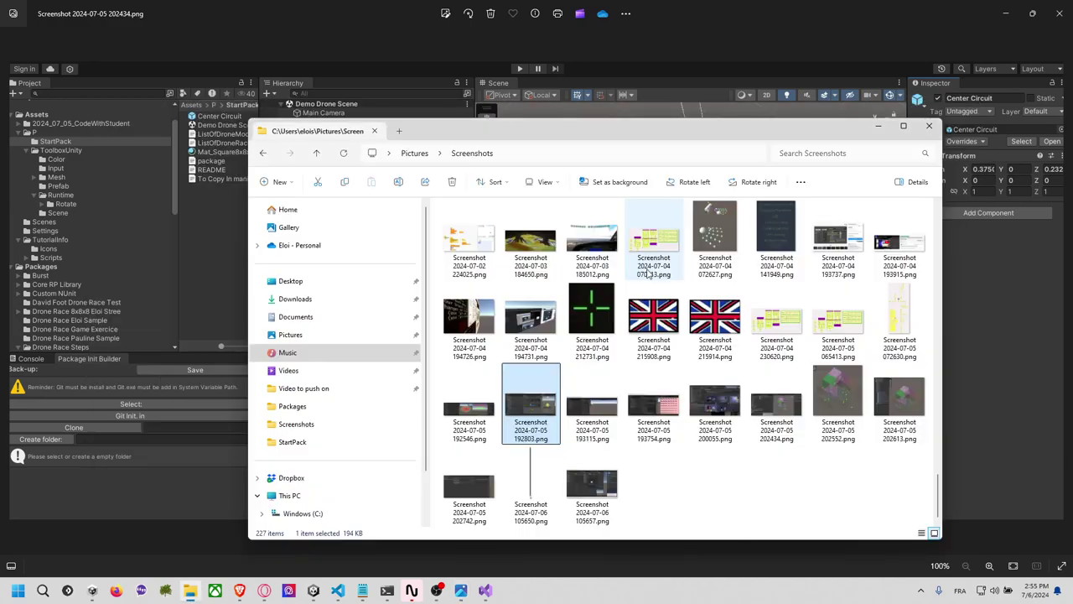
key("alt+Tab")
key("alt+Tab")
key("alt+Tab")
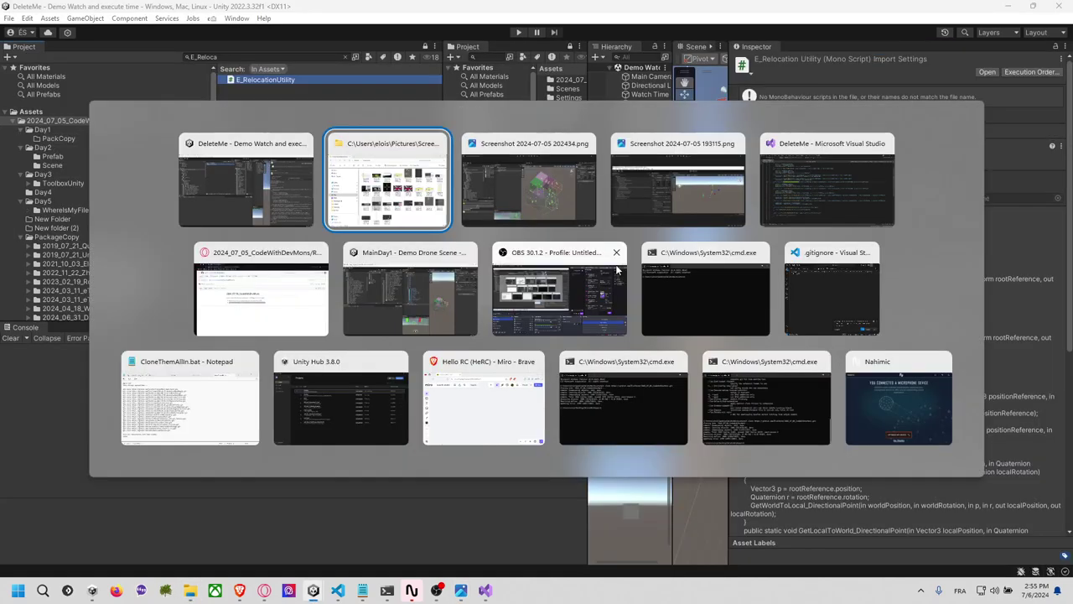
left_click(528, 201)
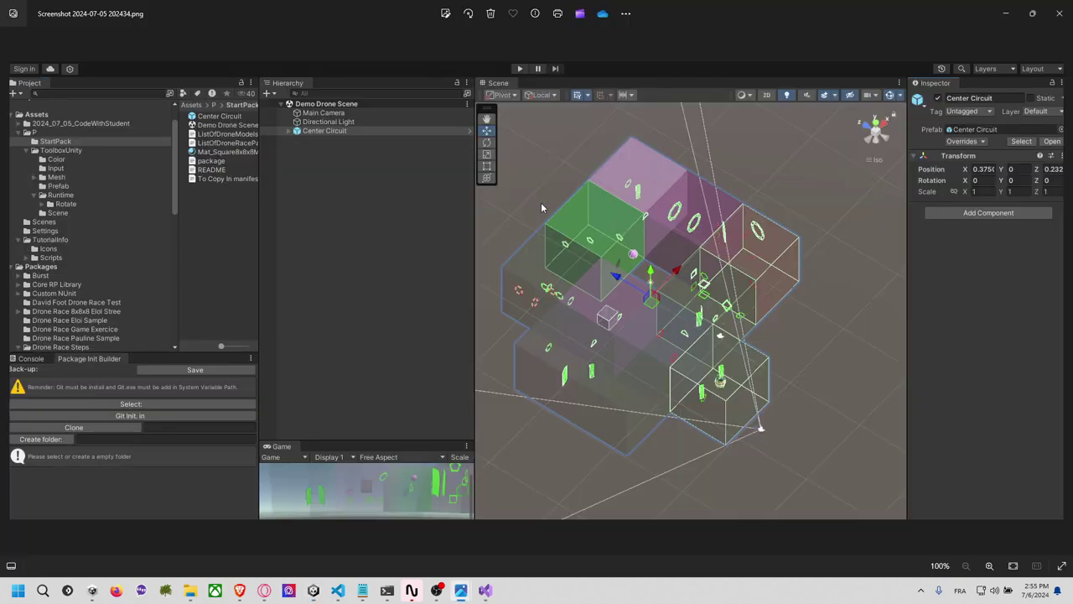
key("Right")
key("Right")
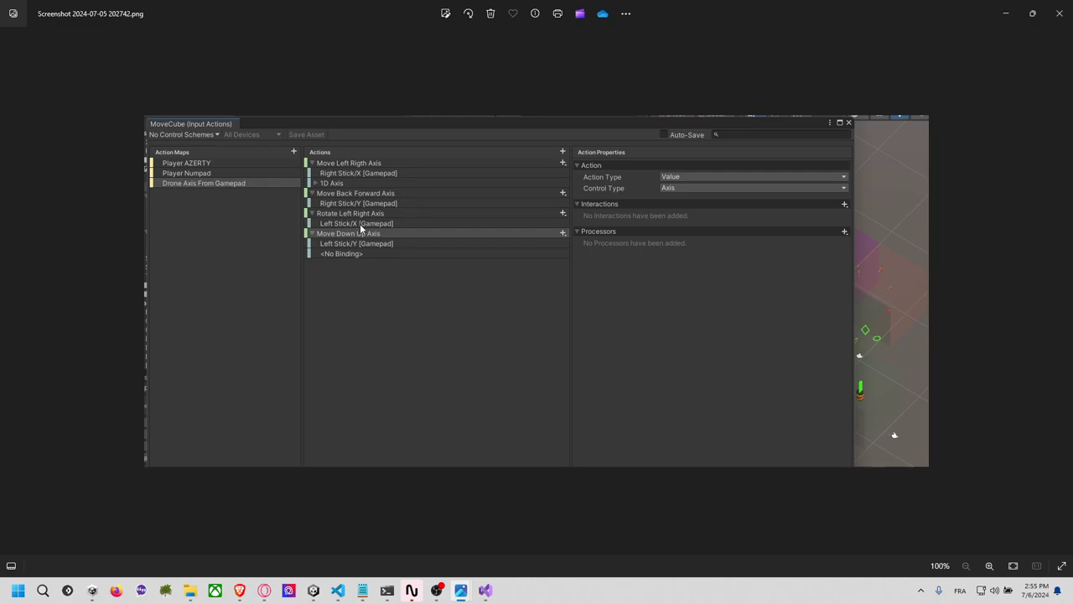
key("Right")
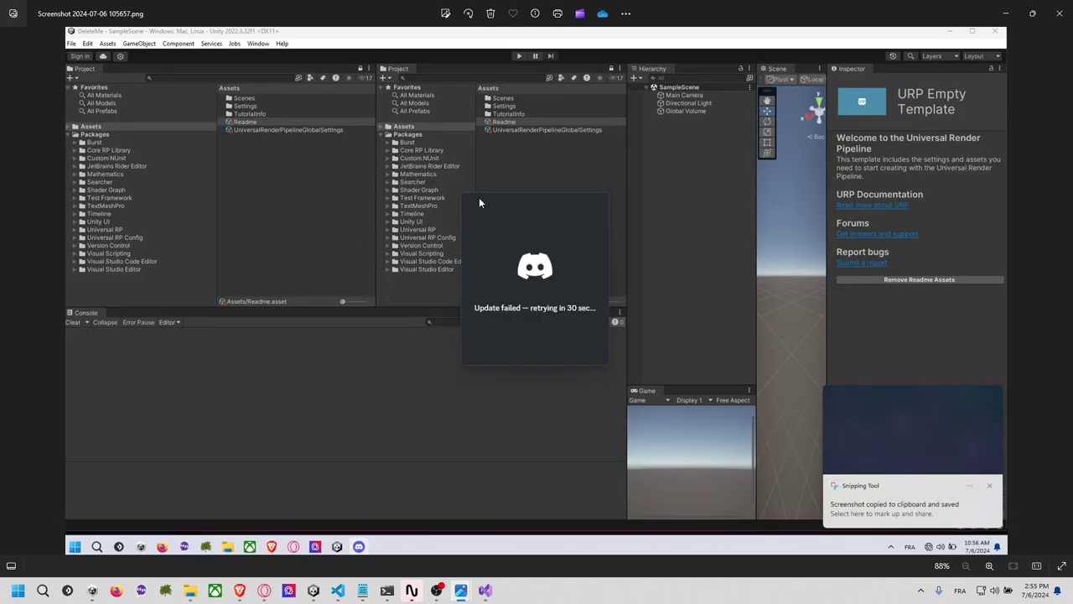
Close Photos and open Day1's manifest Group Levels Drone from Unity in VS Code.
left_click(1058, 14)
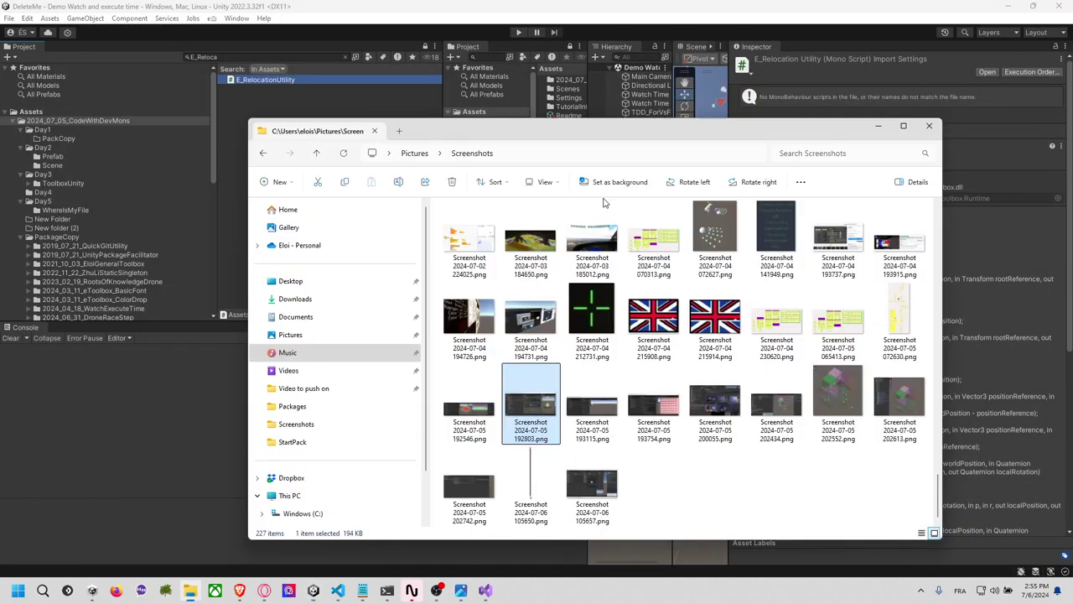
left_click(216, 156)
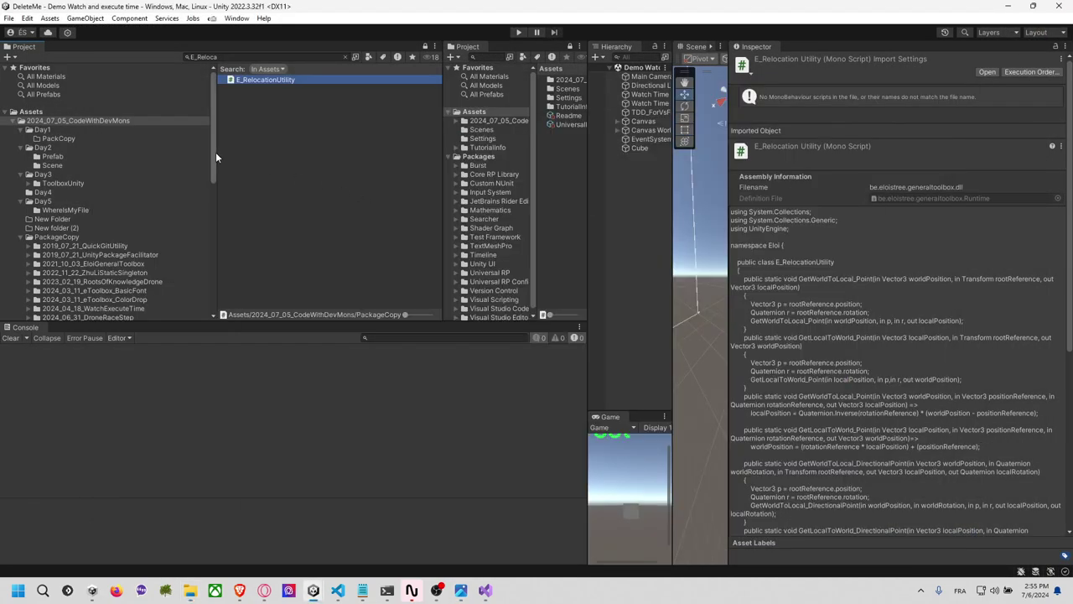
left_click(63, 131)
left_click(261, 98)
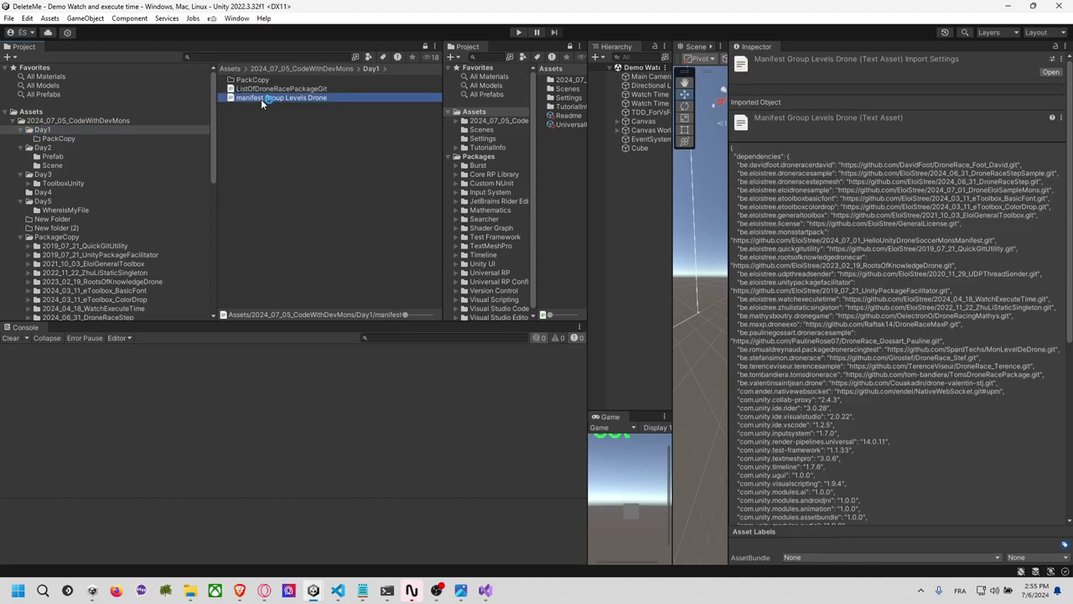
double_click(260, 99)
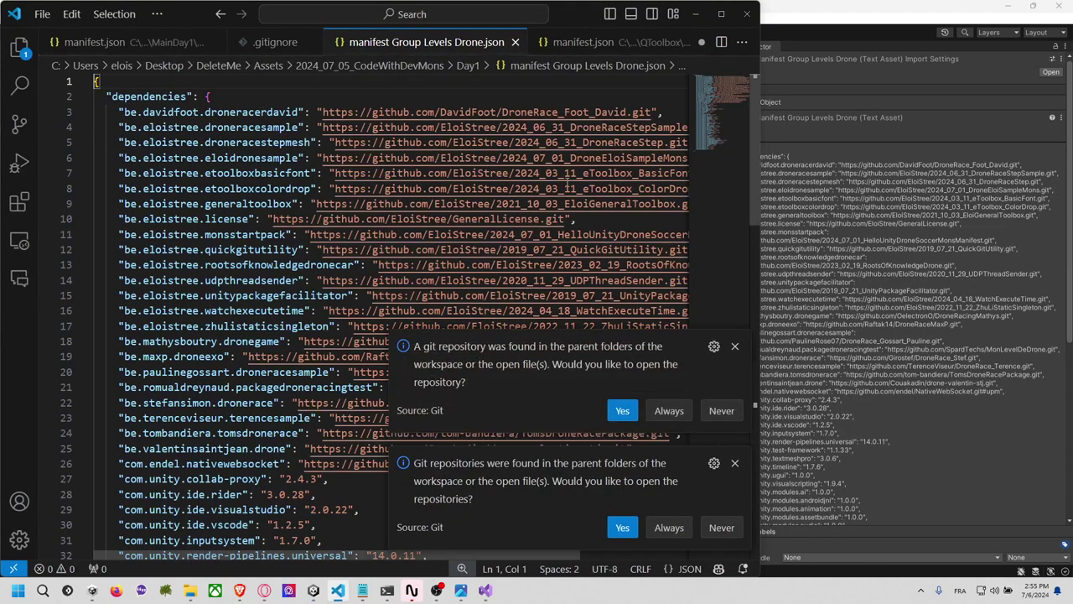
scroll(503, 252, "down", 2)
scroll(503, 251, "up", 2)
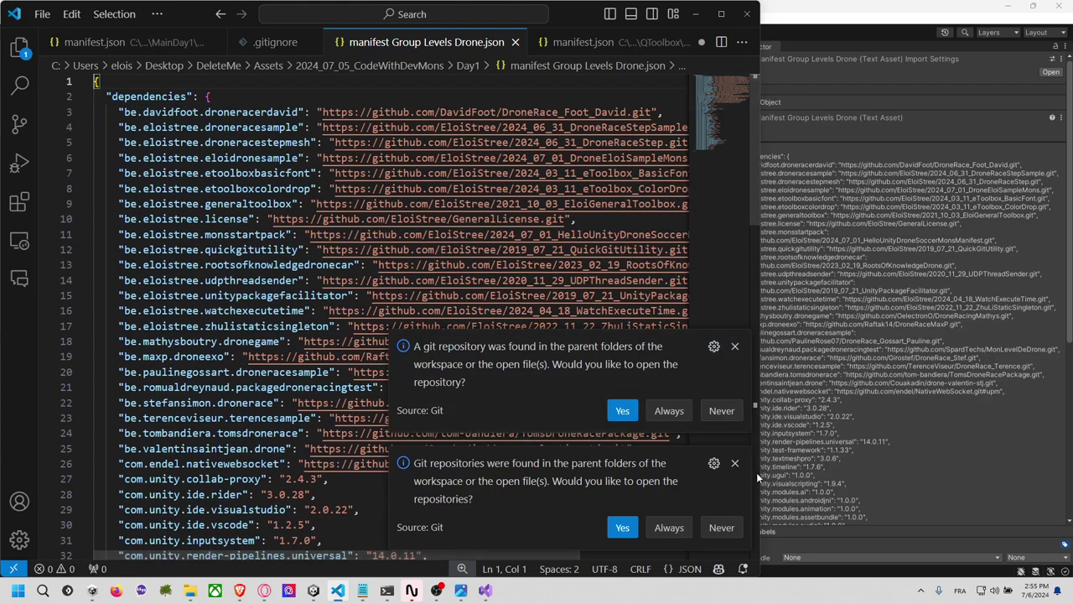
Dismiss both Git prompts, widen the editor window, and select dependency lines 17–26.
left_click(735, 345)
left_click(734, 463)
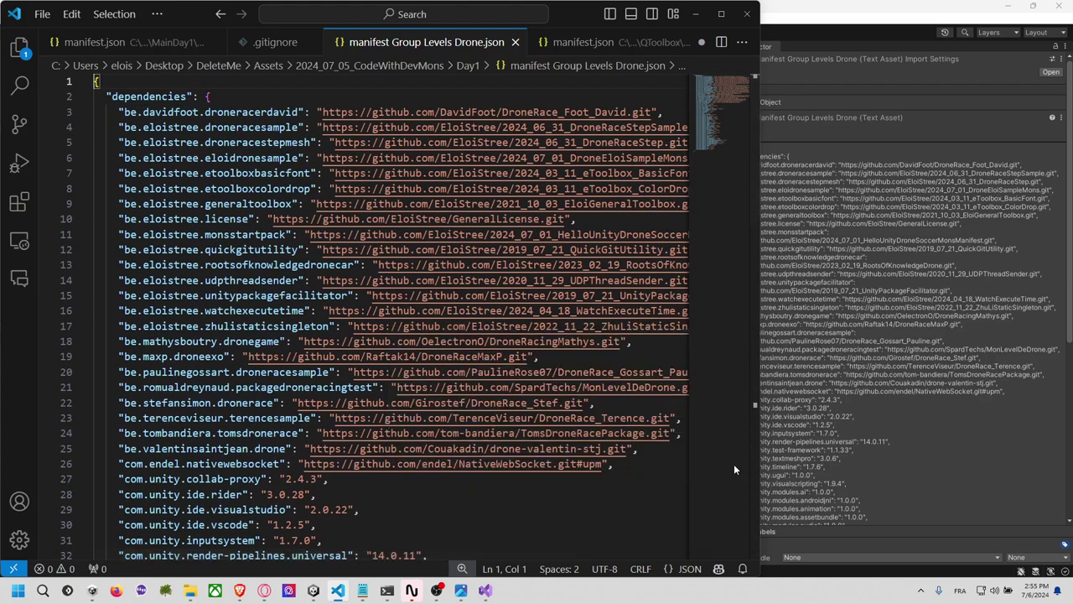
left_click_drag(759, 436, 942, 403)
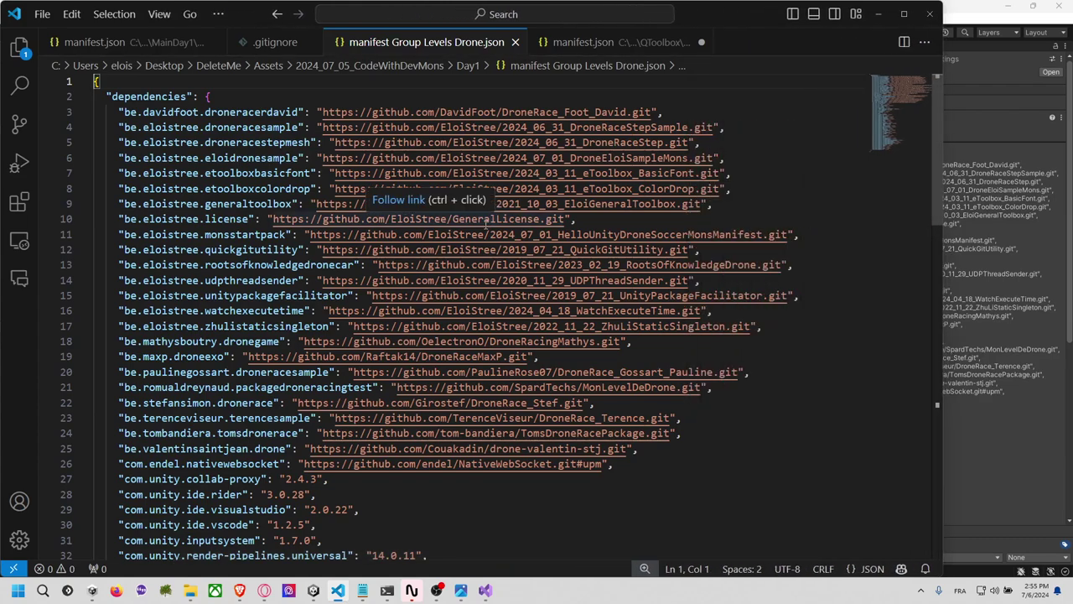
mouse_move(118, 111)
left_mouse_down()
mouse_move(723, 295)
mouse_move(725, 411)
left_mouse_up()
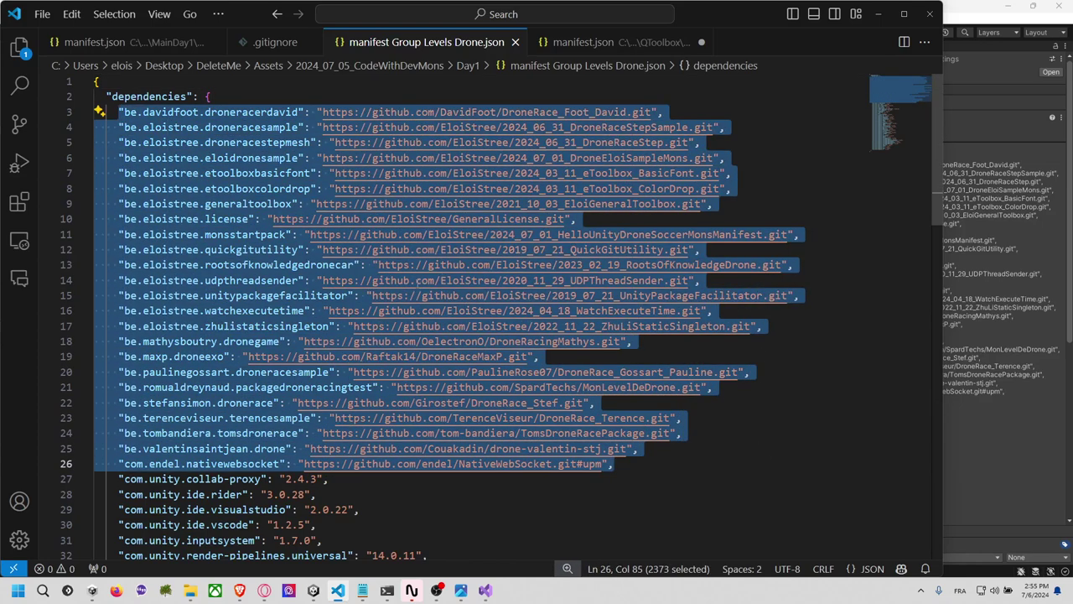
left_click(136, 356)
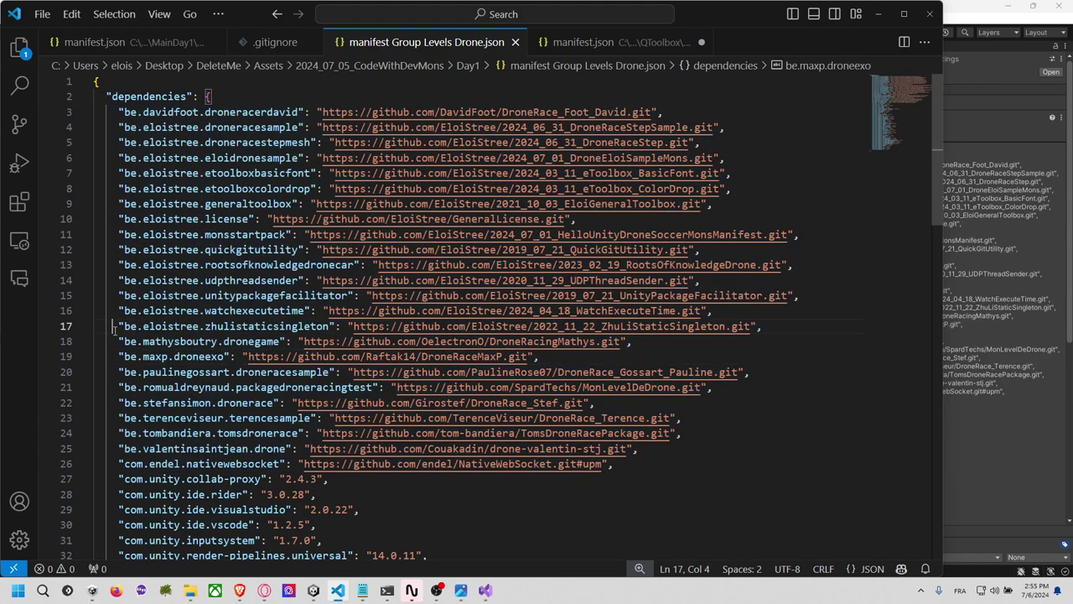
mouse_move(112, 326)
left_mouse_down()
mouse_move(723, 451)
mouse_move(721, 461)
left_mouse_up()
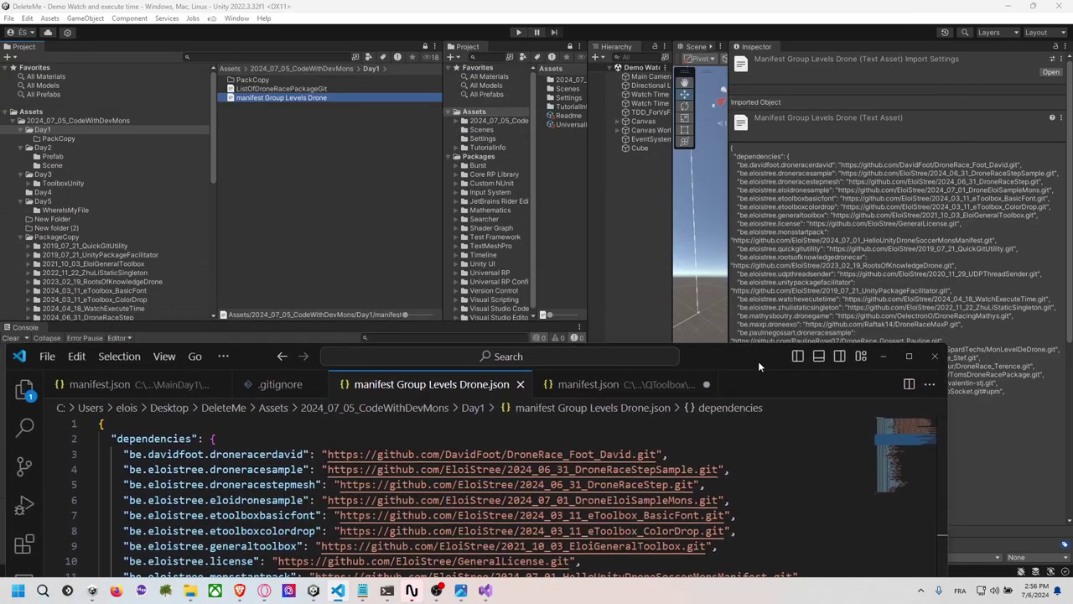
left_click_drag(754, 24, 821, 161)
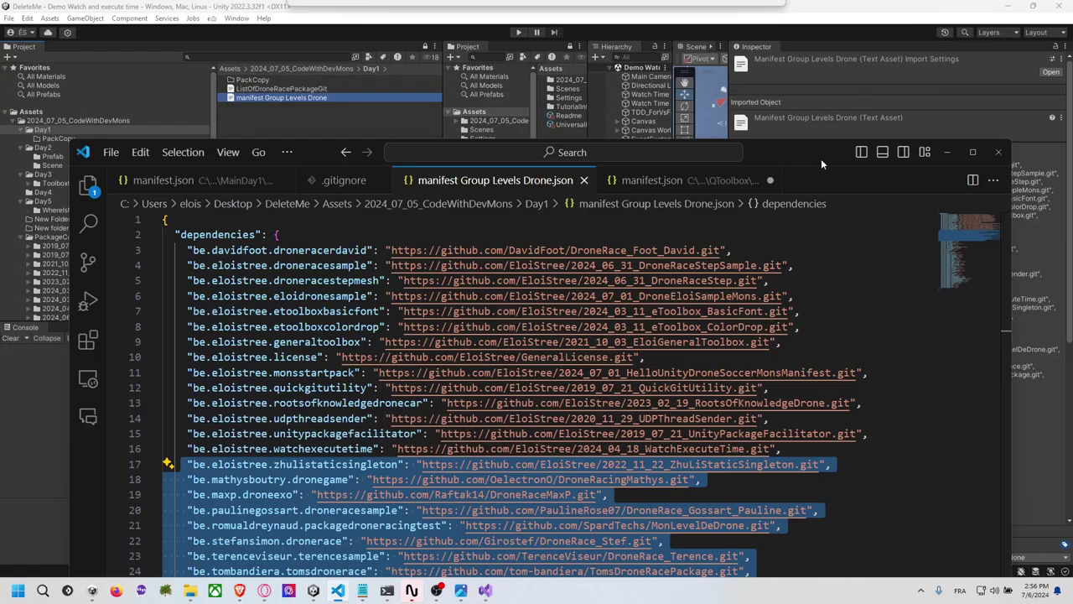
left_click(778, 33)
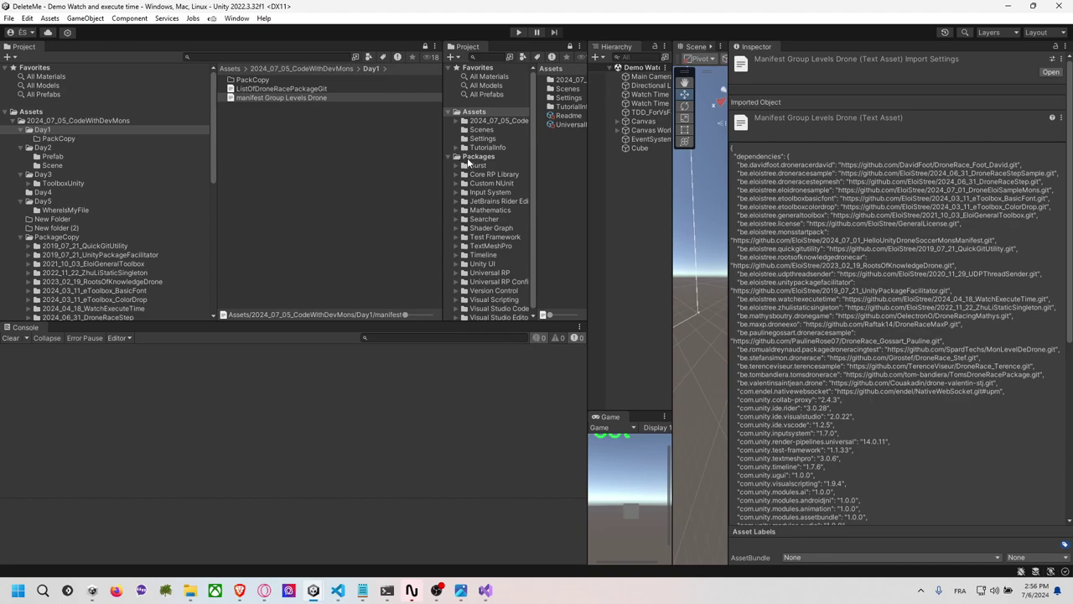
scroll(157, 246, "down", 2)
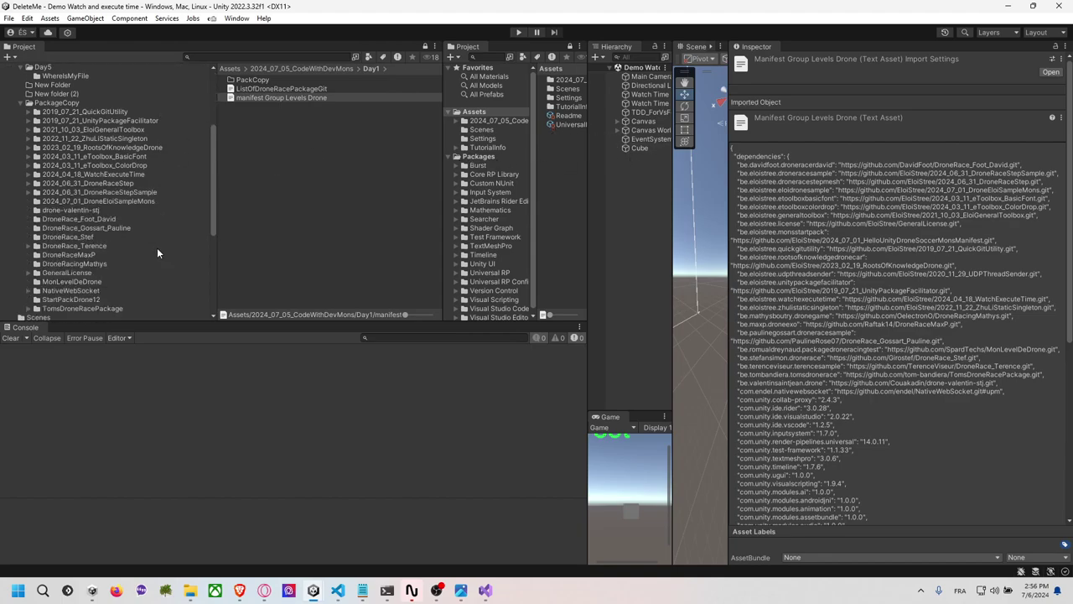
scroll(158, 247, "down", 2)
scroll(168, 235, "down", 1)
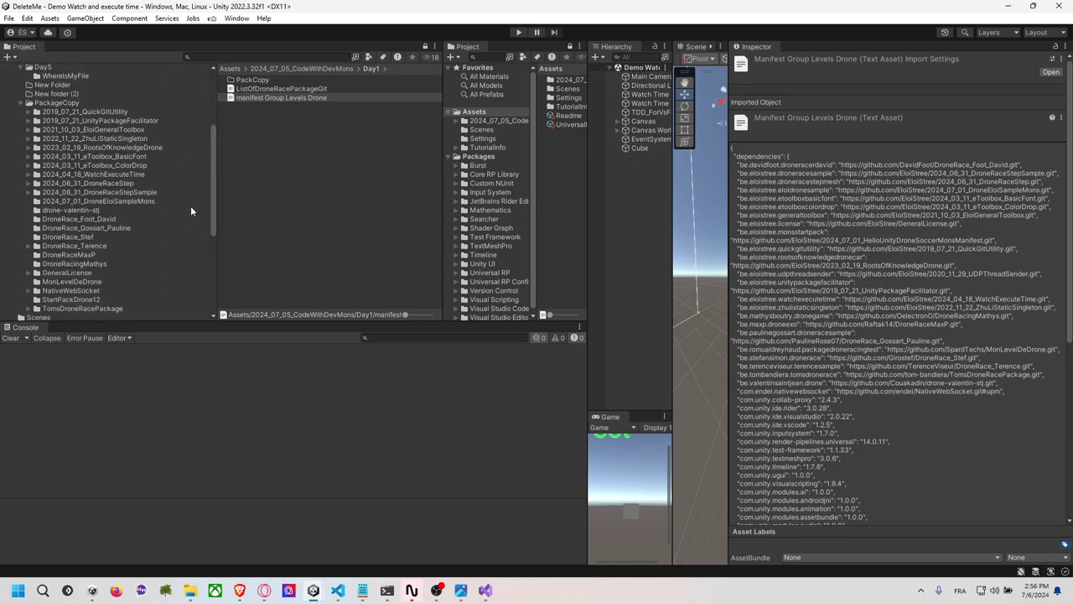
left_click(288, 88)
scroll(81, 115, "up", 3)
scroll(73, 117, "up", 2)
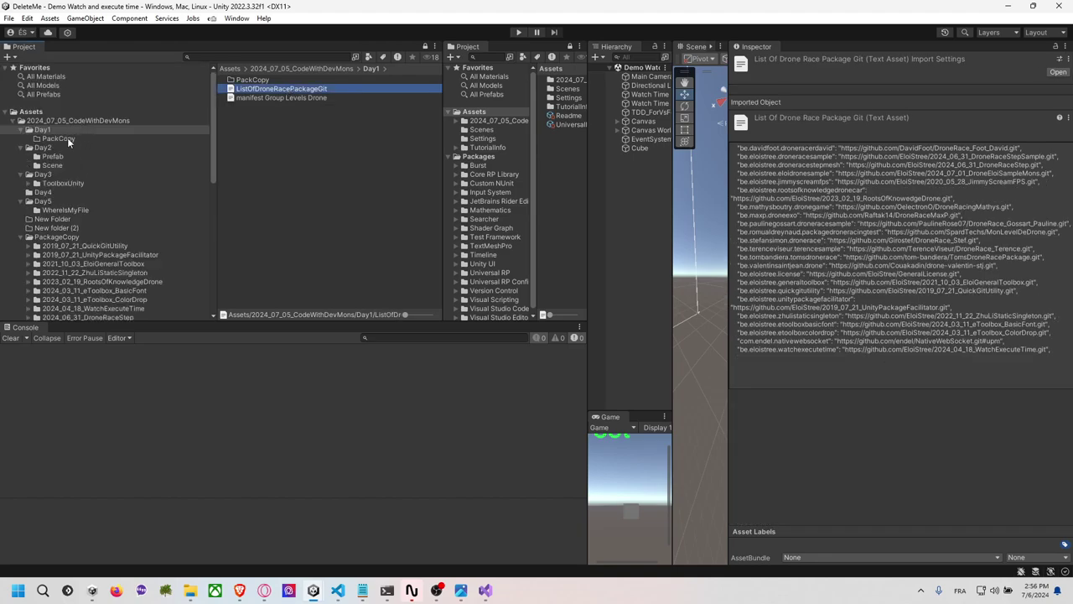
left_click(68, 139)
left_click(66, 156)
left_click(66, 147)
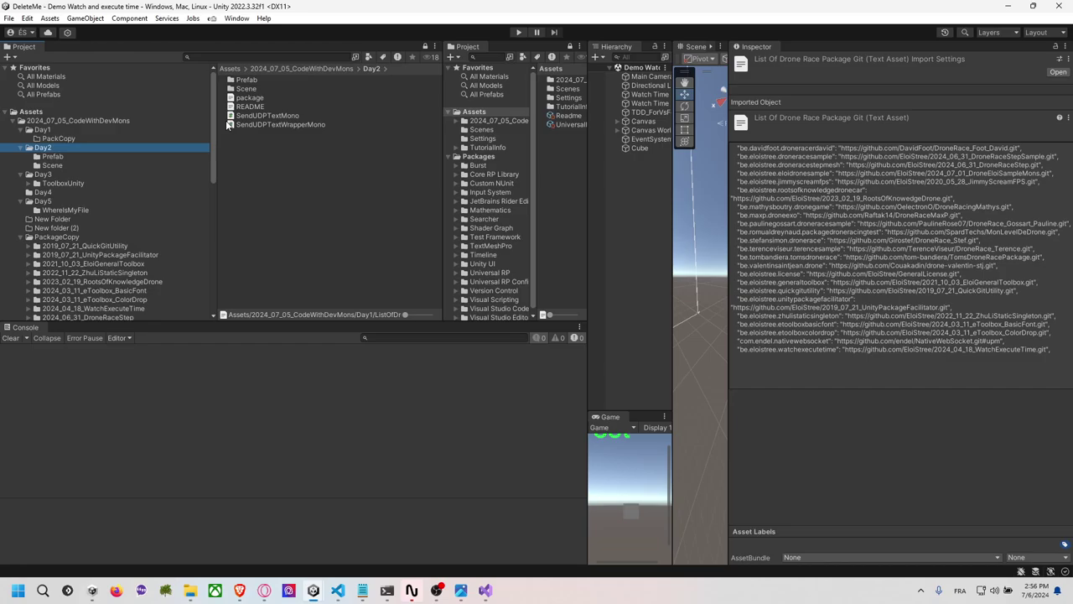
double_click(285, 116)
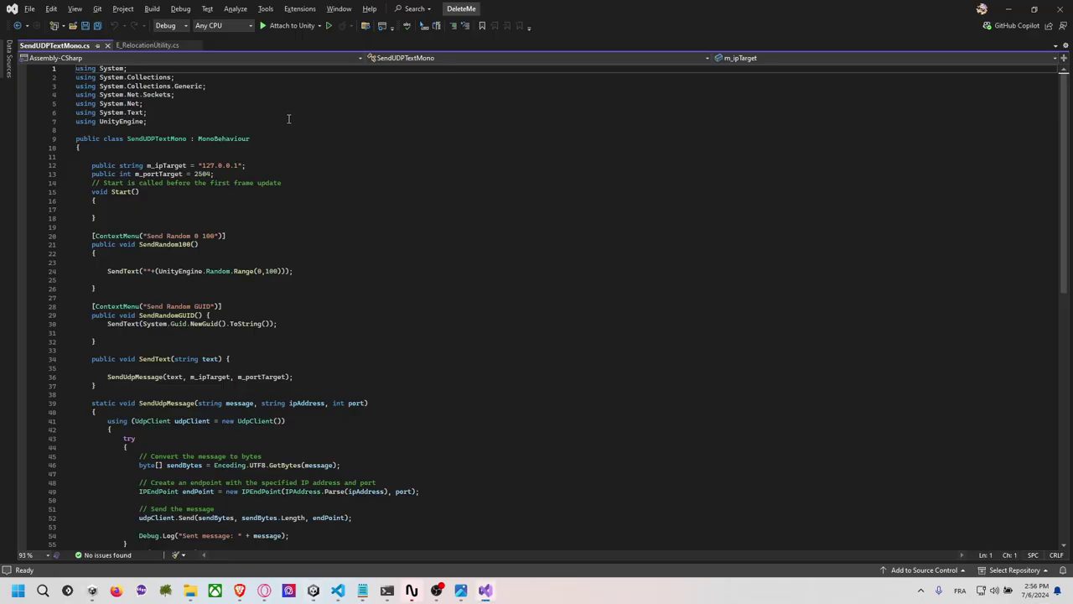
left_click(182, 221)
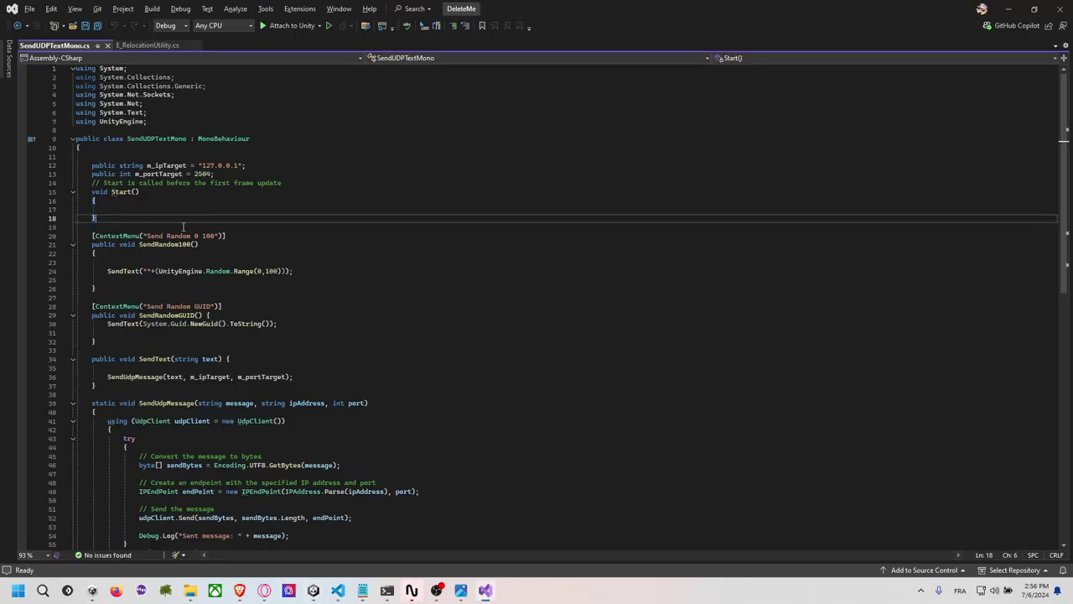
left_click_drag(132, 219, 83, 183)
key("Delete")
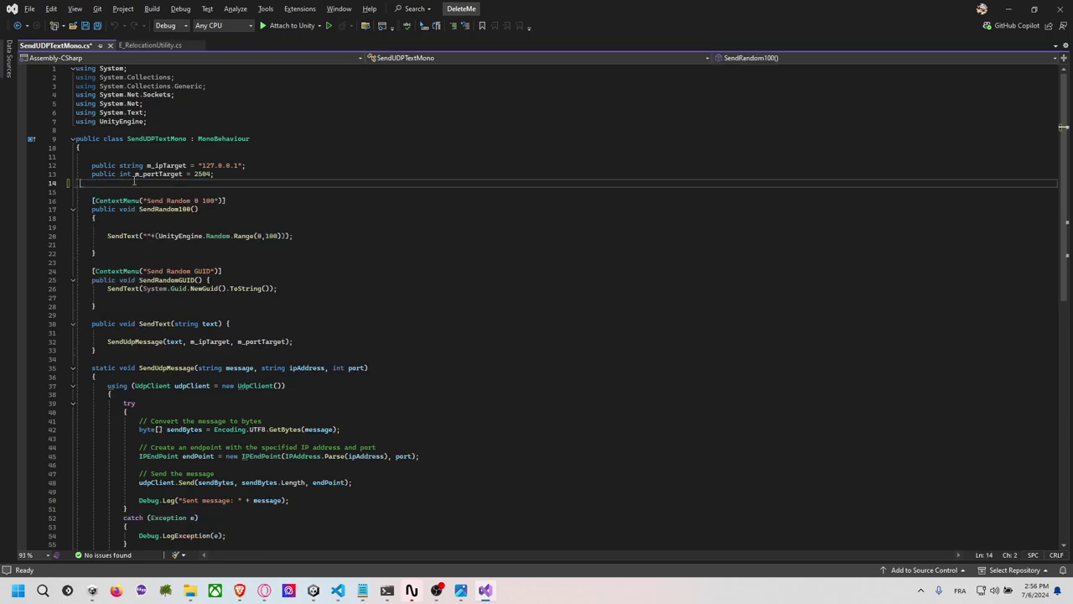
key("Delete")
left_click(180, 217)
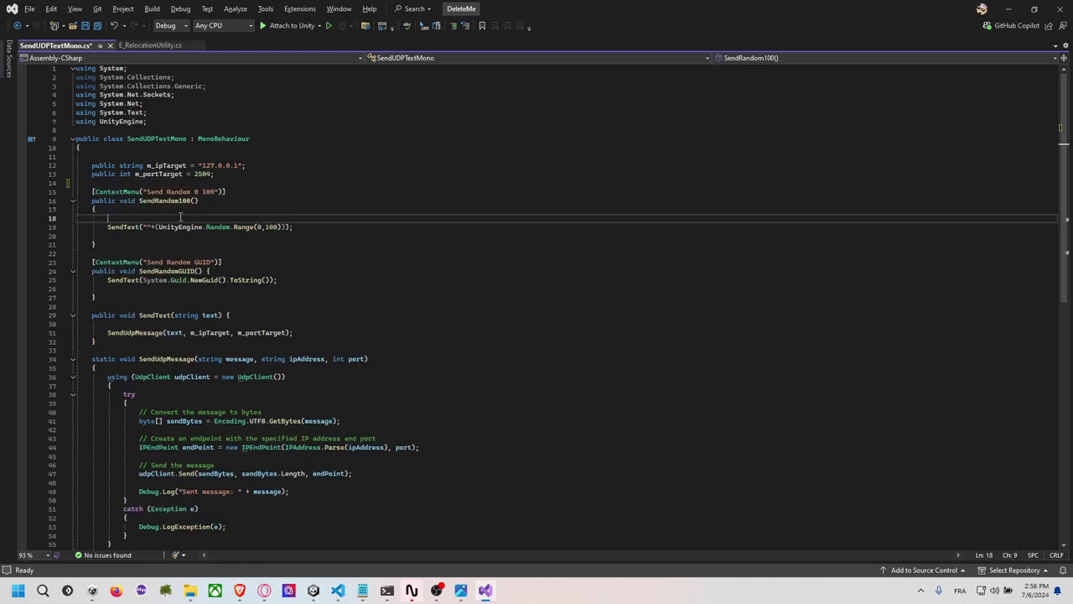
key("Delete")
left_click(193, 227)
key("Delete")
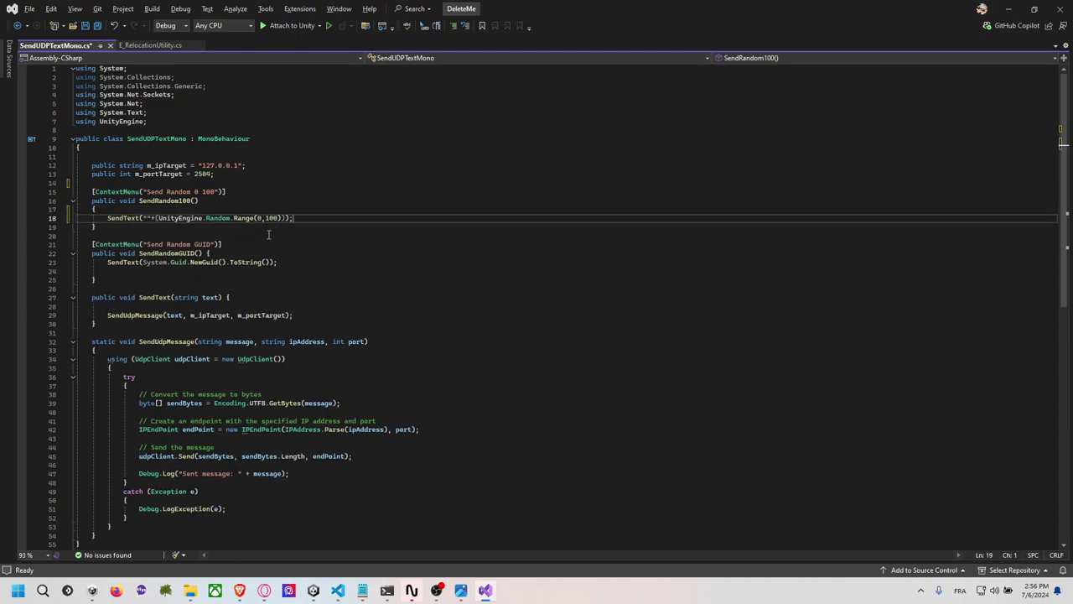
scroll(269, 235, "down", 2)
left_click(185, 253)
left_click(93, 261)
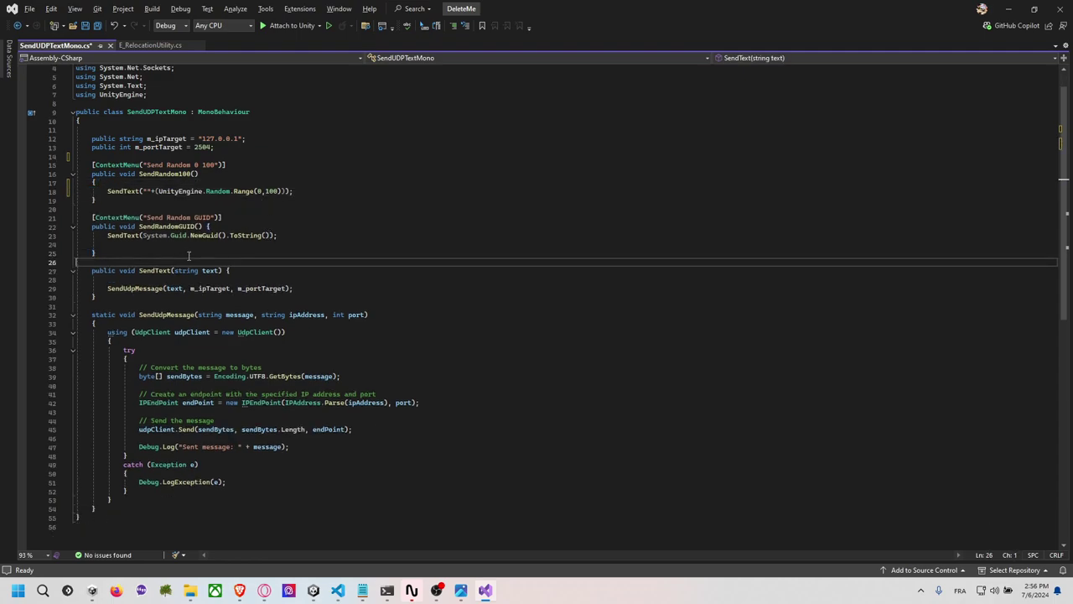
key("BackSpace")
scroll(214, 260, "down", 1)
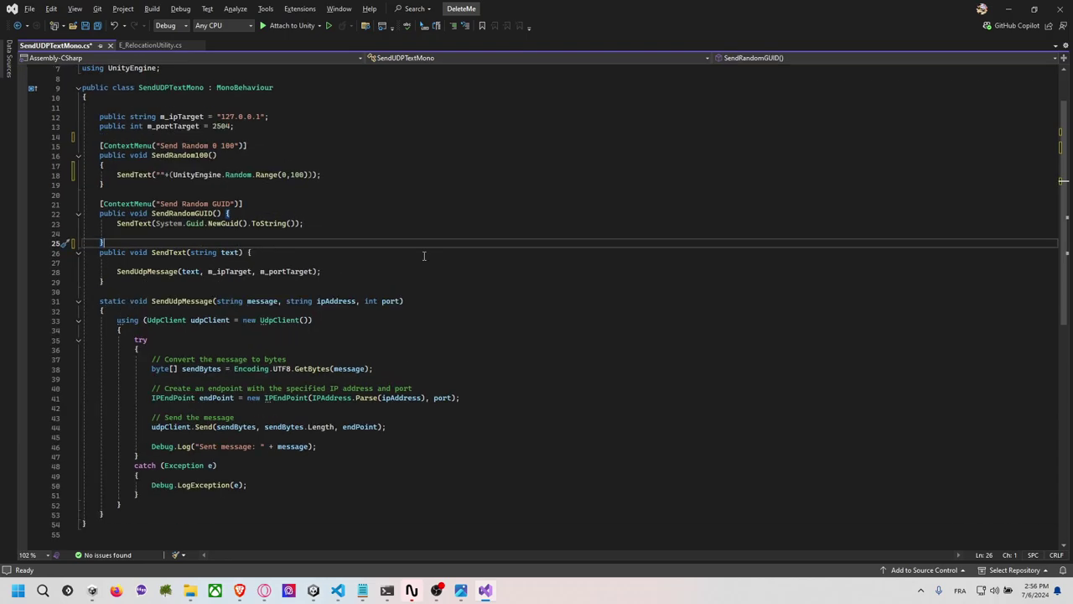
scroll(423, 256, "up", 5, "ctrl")
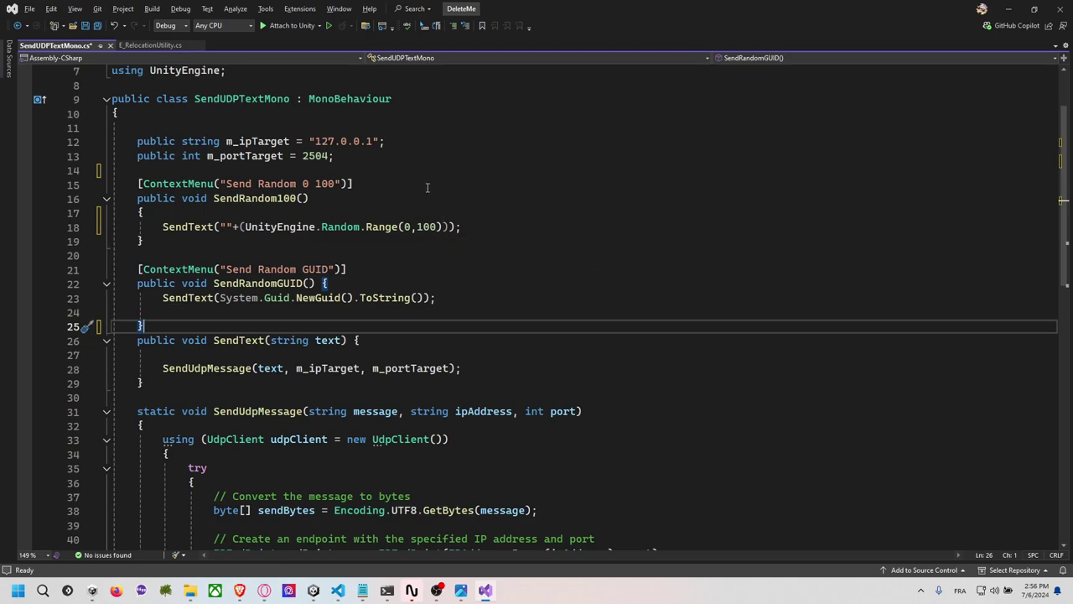
scroll(421, 185, "down", 1)
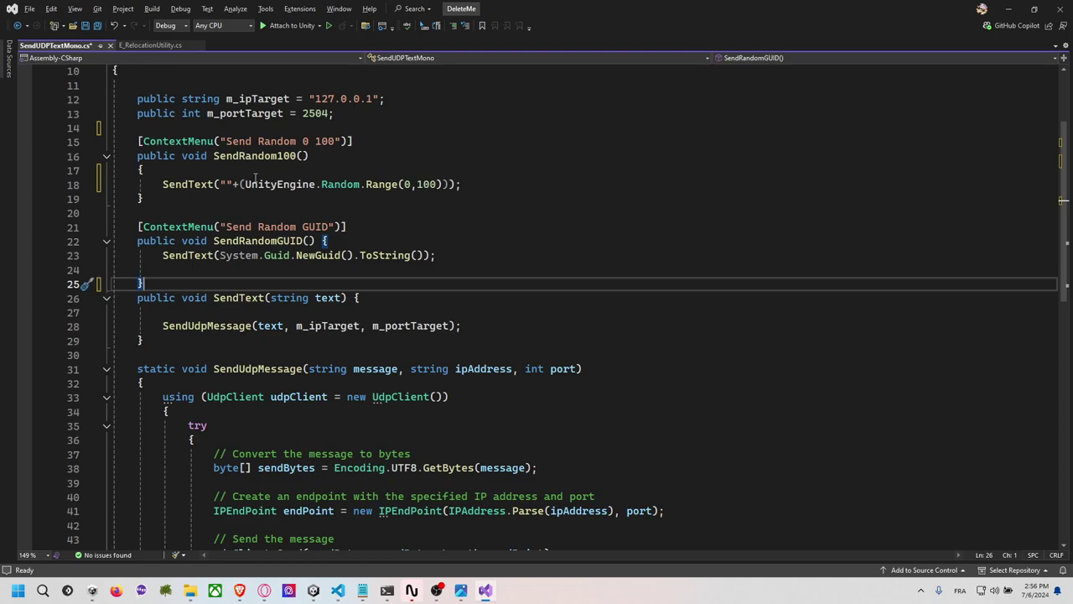
scroll(270, 167, "down", 1)
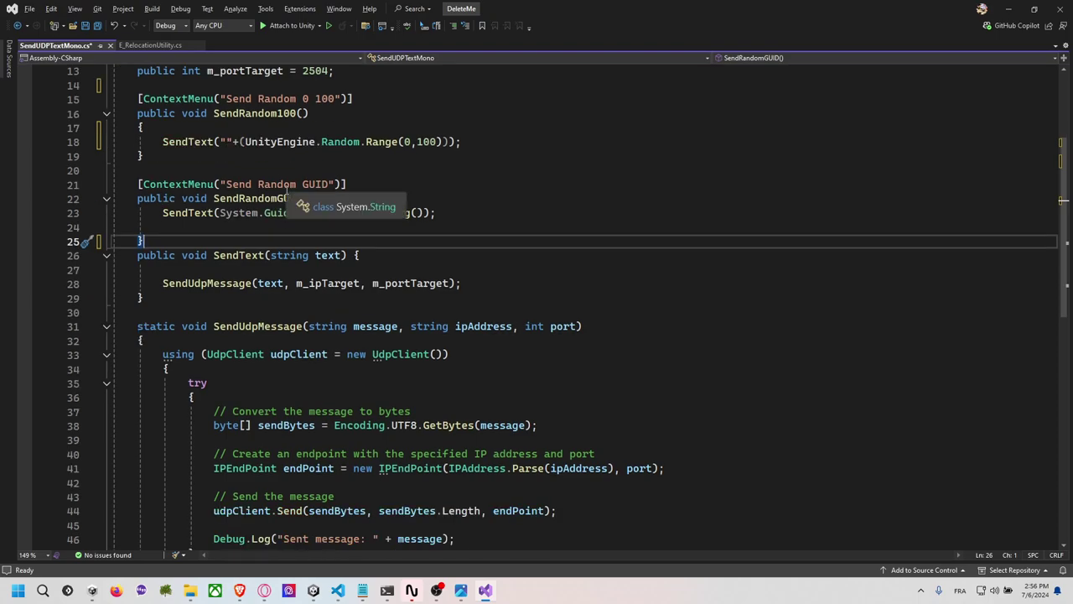
left_click(240, 113)
scroll(269, 195, "down", 2)
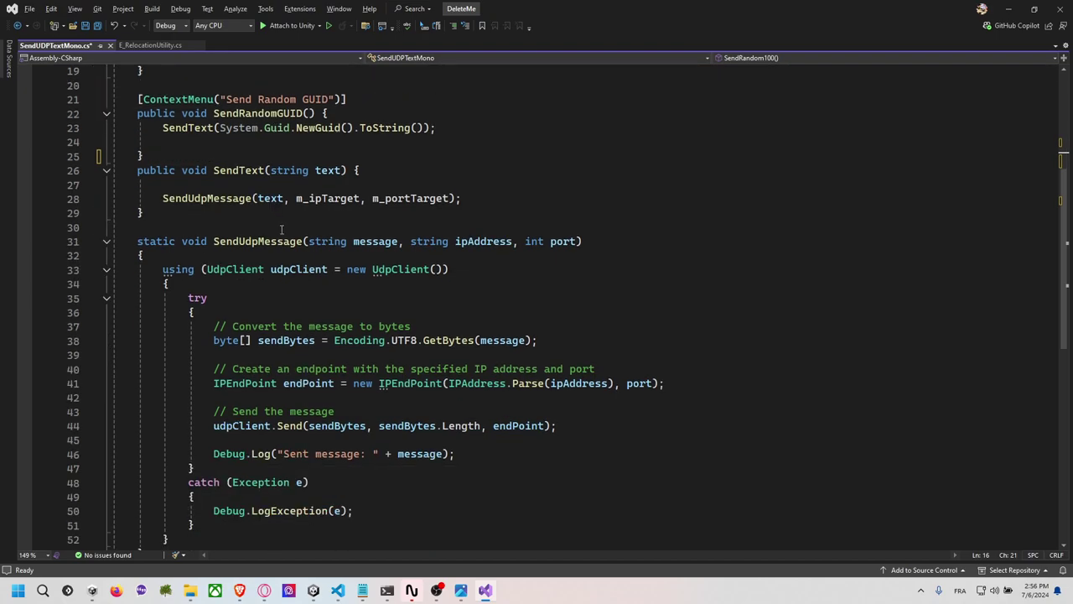
scroll(246, 246, "down", 1)
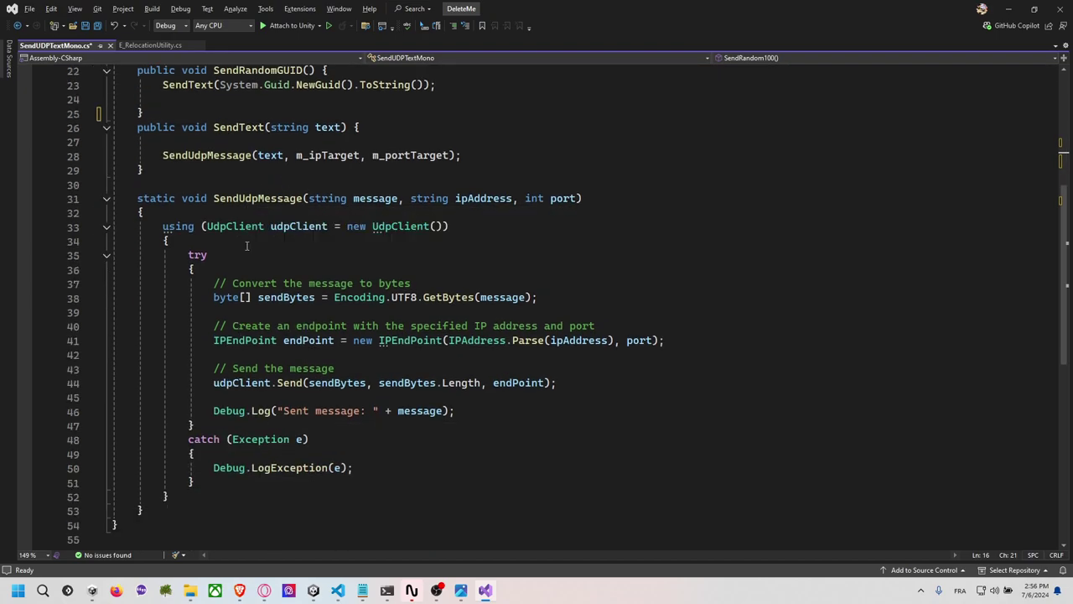
left_click(378, 198)
left_click(514, 198)
left_click(559, 198)
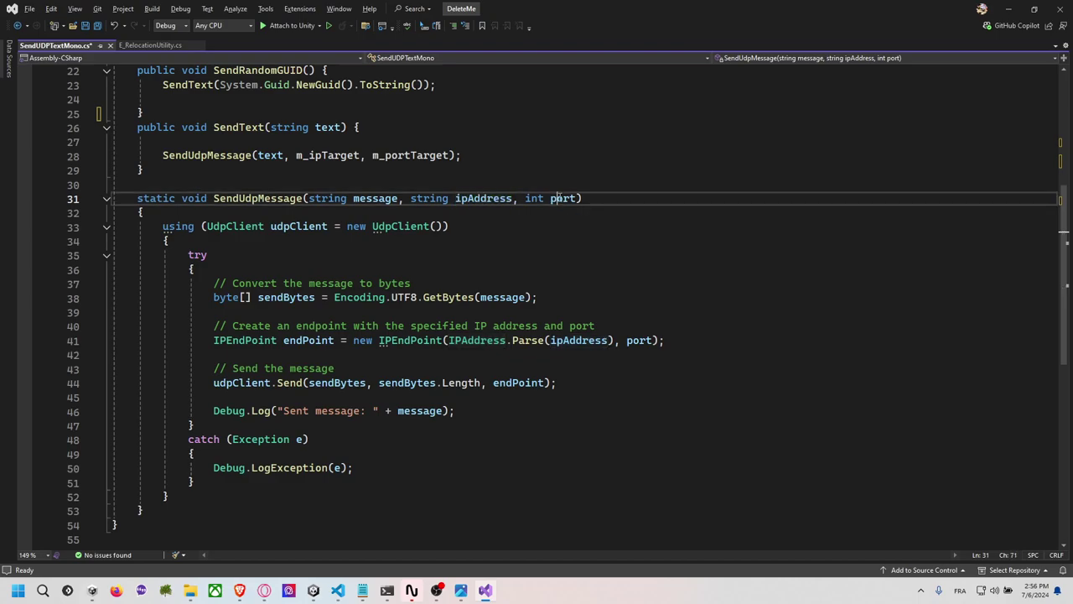
left_click(399, 227)
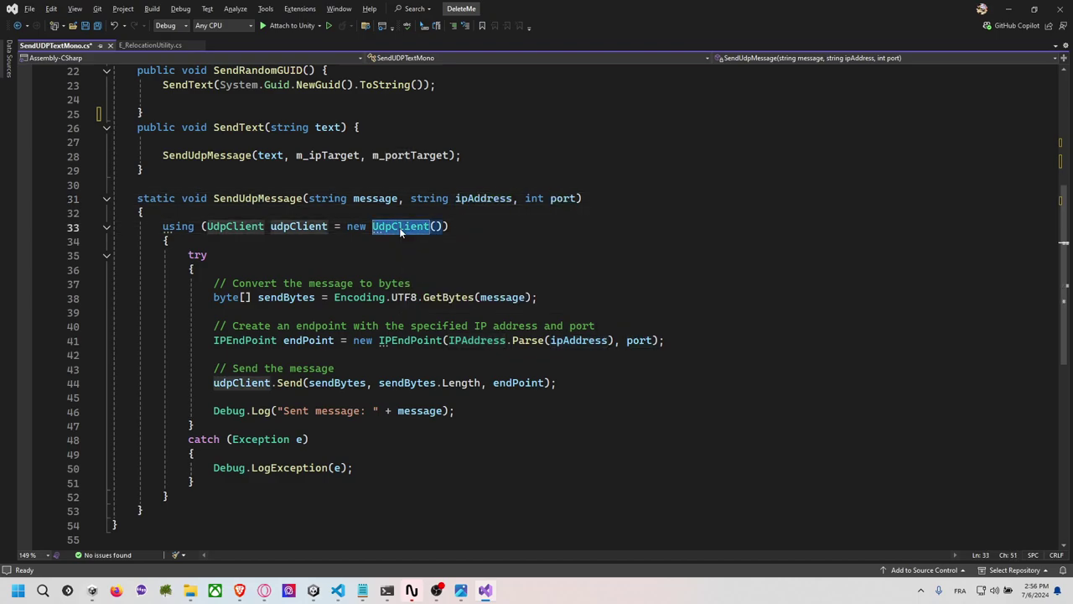
left_click(409, 299)
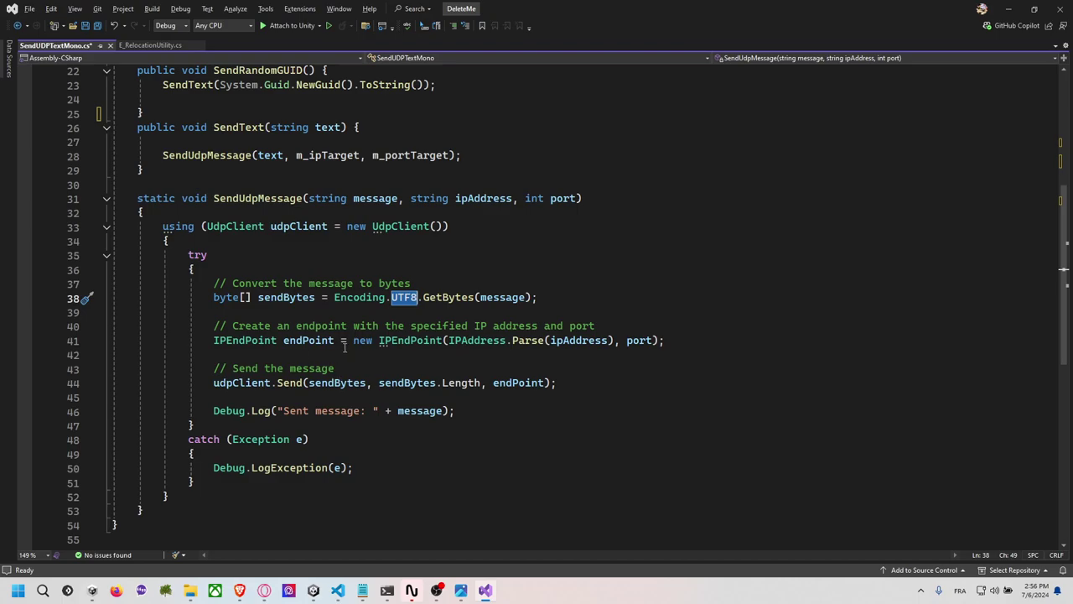
scroll(345, 347, "up", 1)
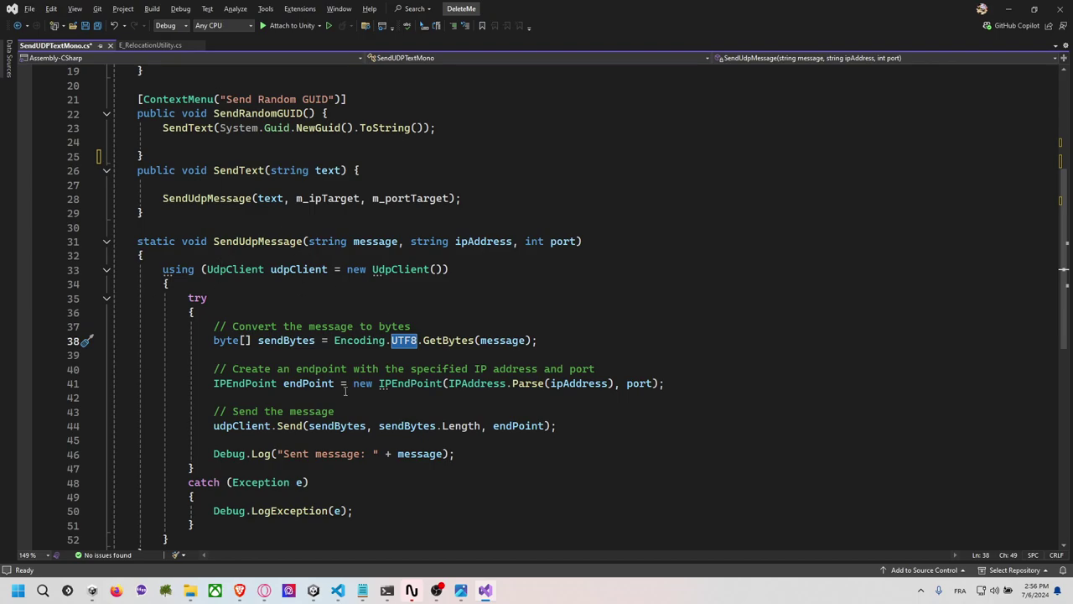
Minimize Visual Studio and browse Day2's Prefab folder, then its Scene folder listing the two demo scenes.
left_click(1009, 9)
scroll(112, 222, "down", 2)
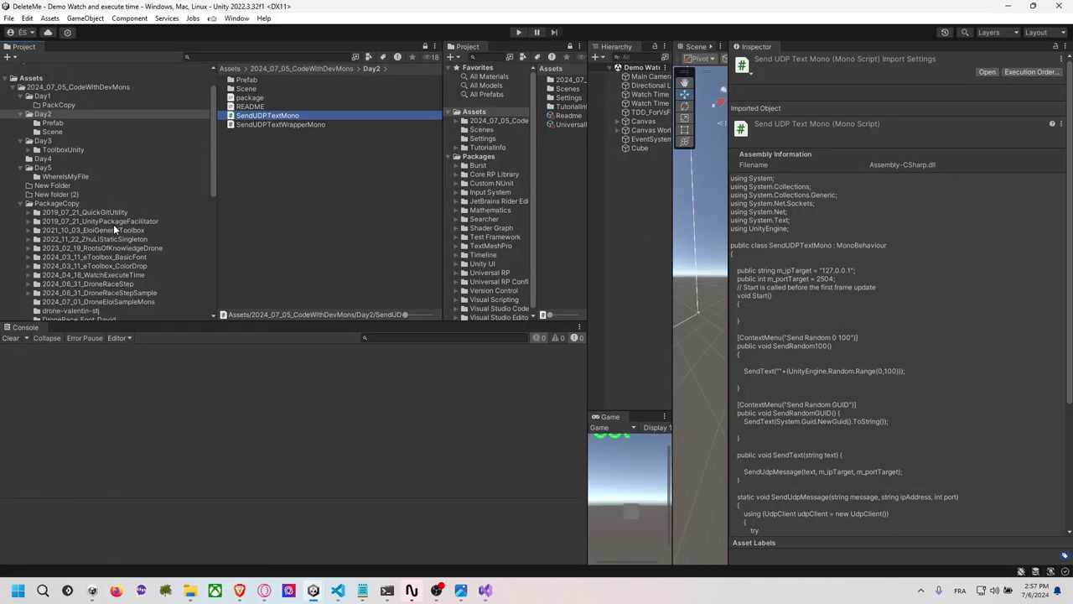
scroll(114, 228, "down", 2)
scroll(113, 223, "down", 2)
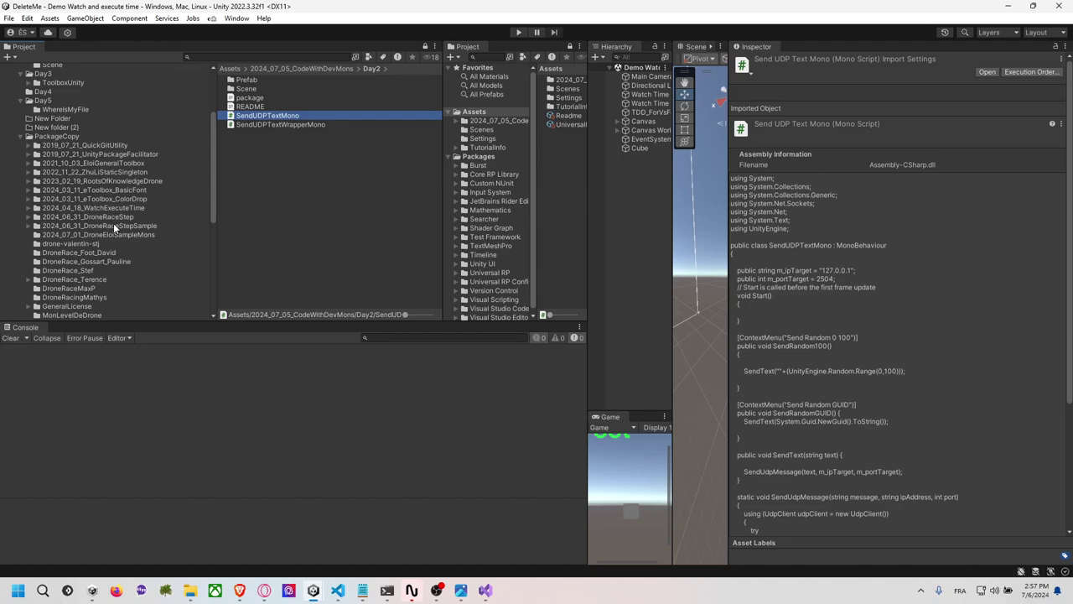
scroll(113, 225, "down", 2)
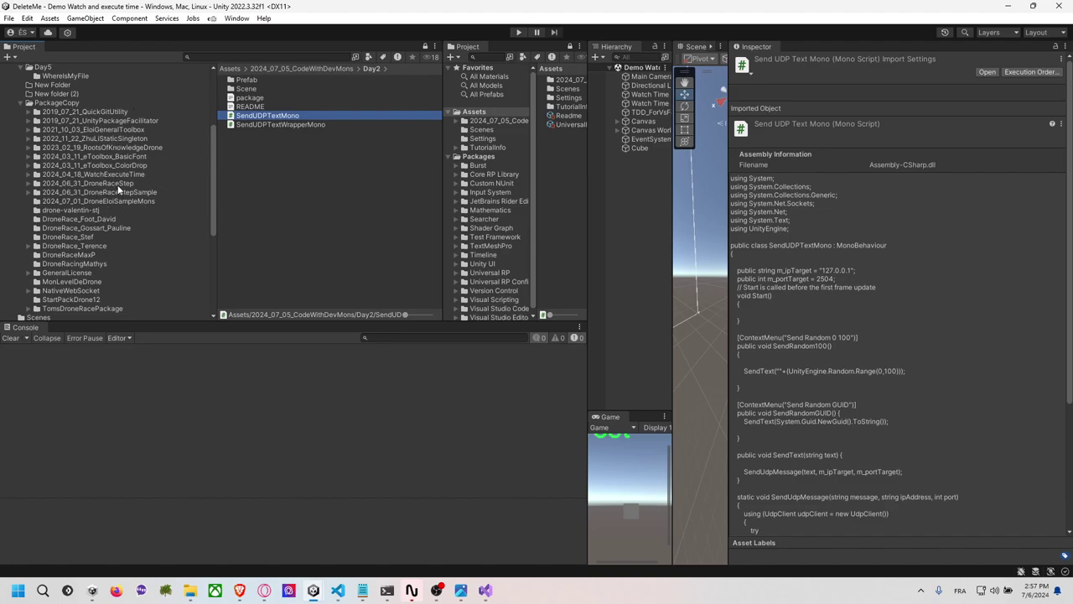
scroll(142, 173, "up", 2)
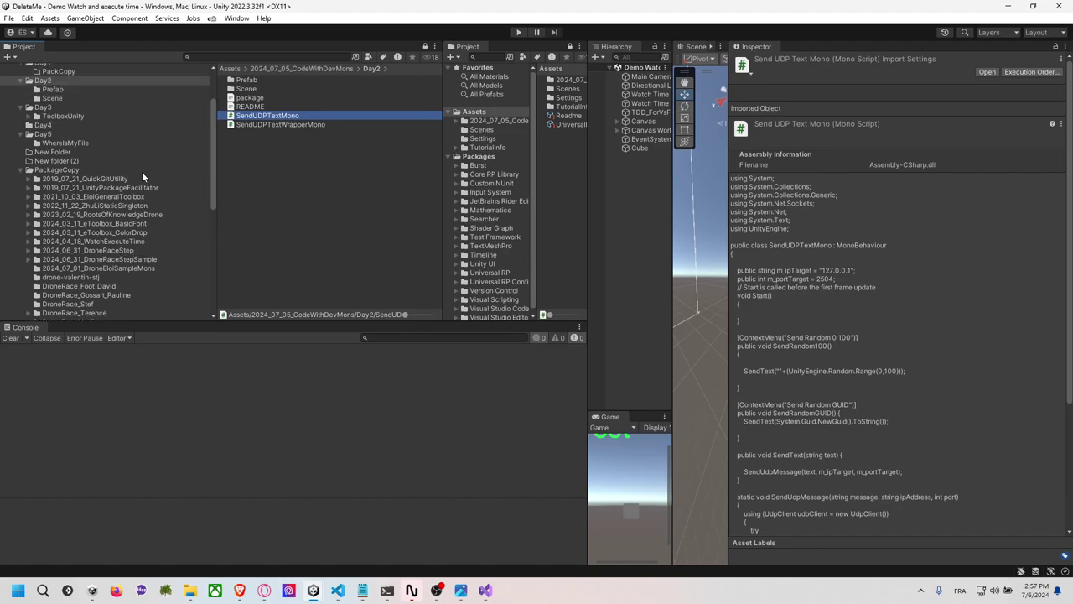
scroll(142, 171, "up", 1)
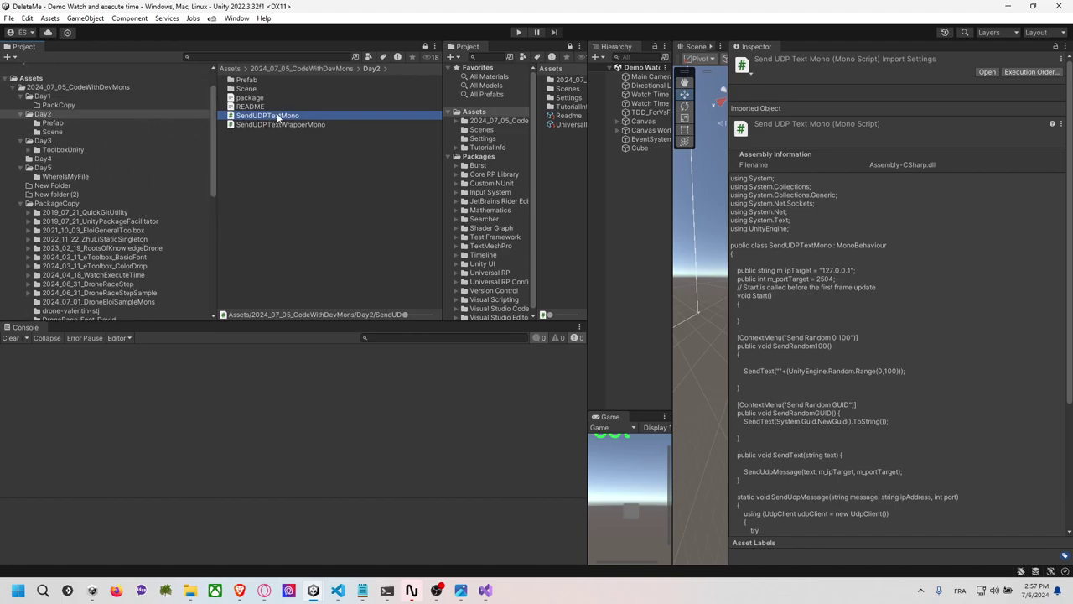
left_click(65, 123)
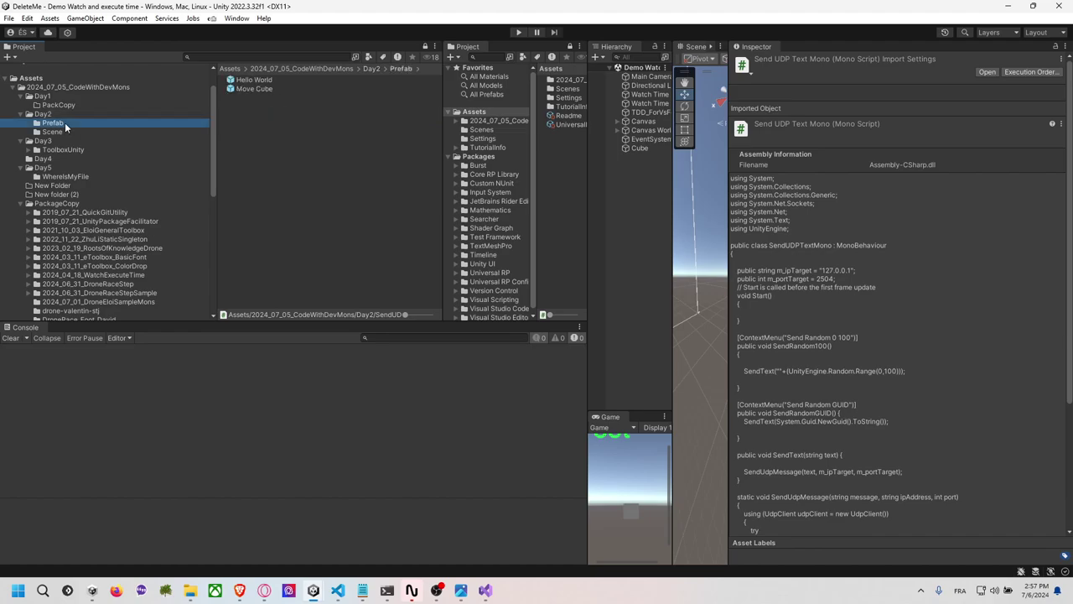
left_click(63, 131)
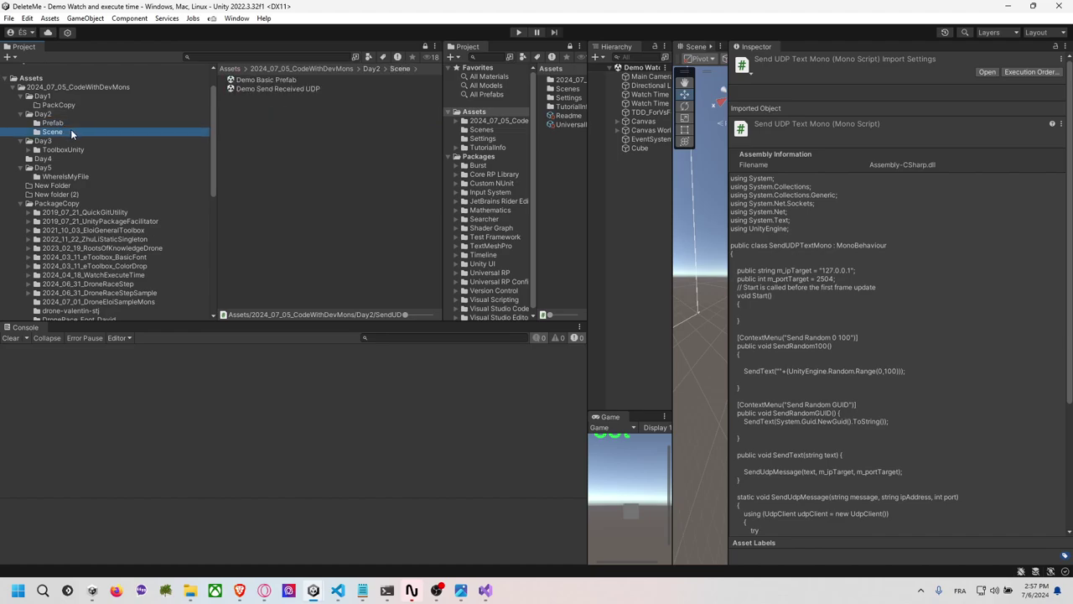
Open the Demo Send Received UDP scene, then browse Day3's expanded ToolboxUnity folder with a wider file list.
double_click(283, 87)
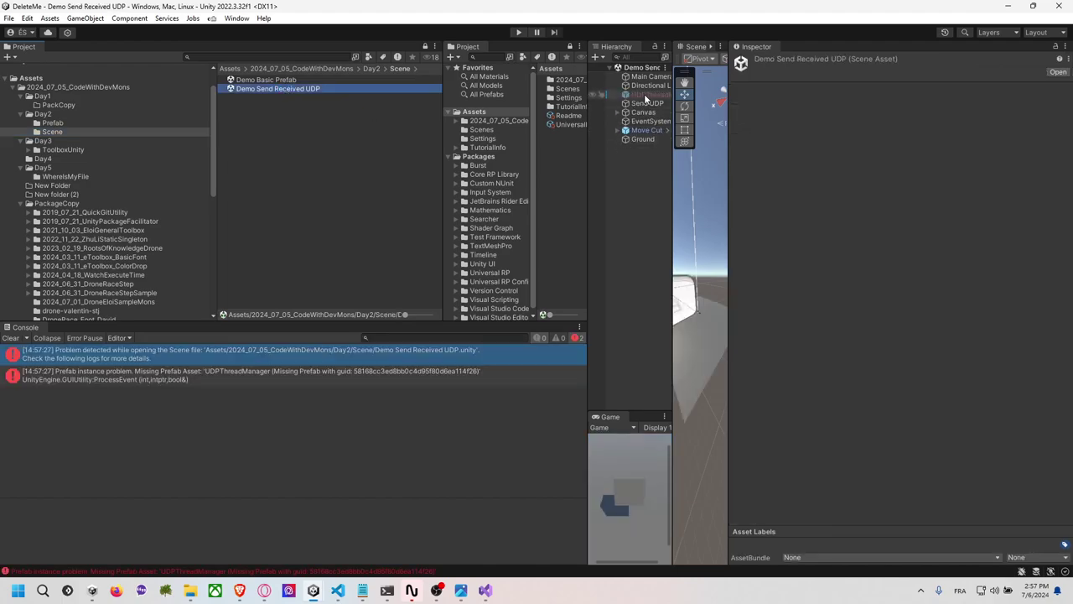
left_click(77, 142)
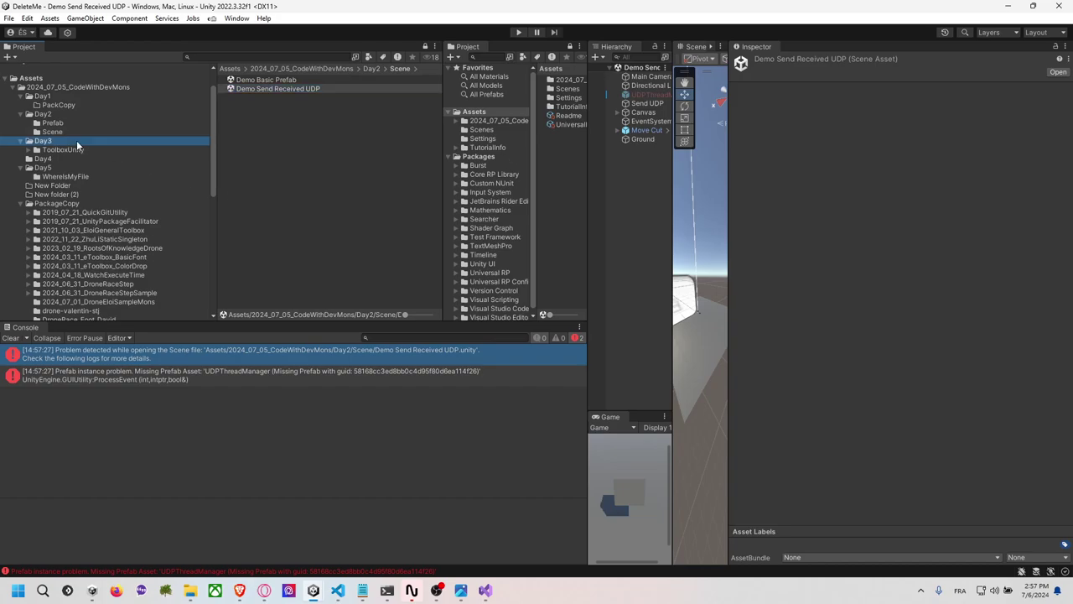
left_click(75, 150)
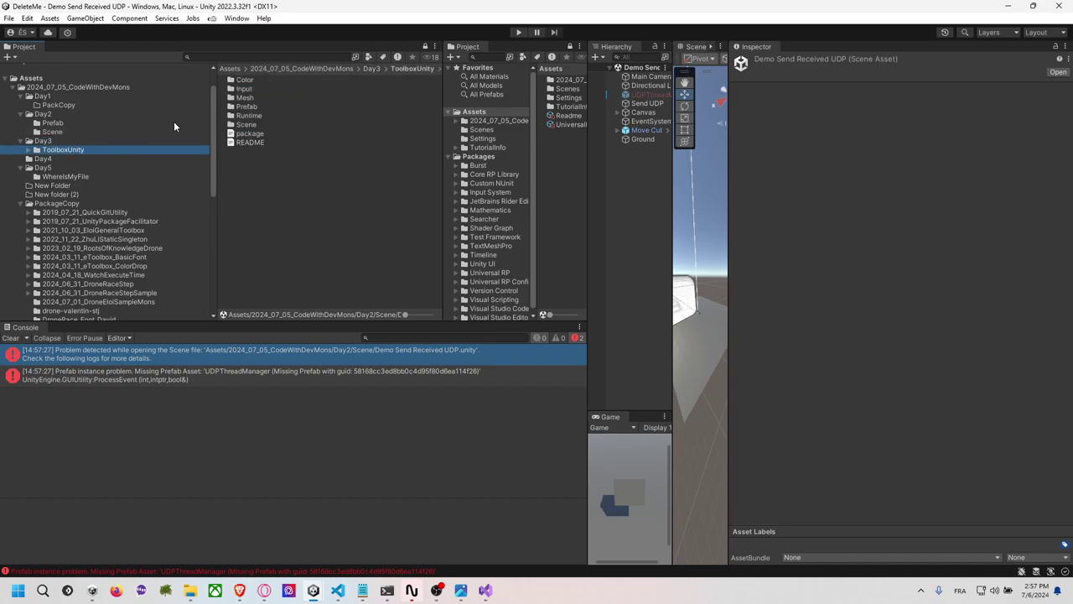
left_click(28, 151)
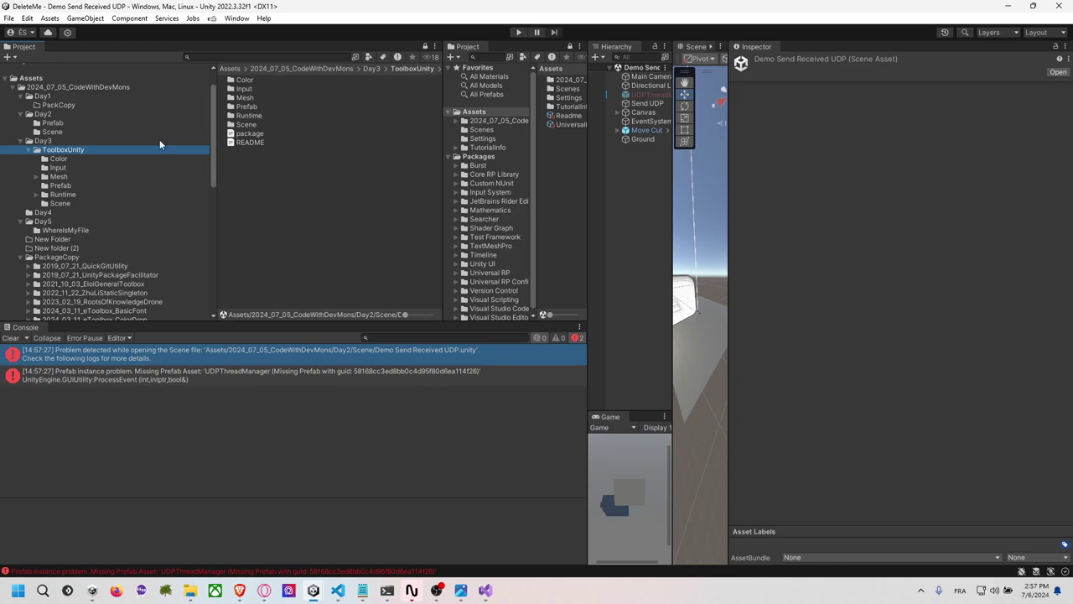
left_click(83, 143)
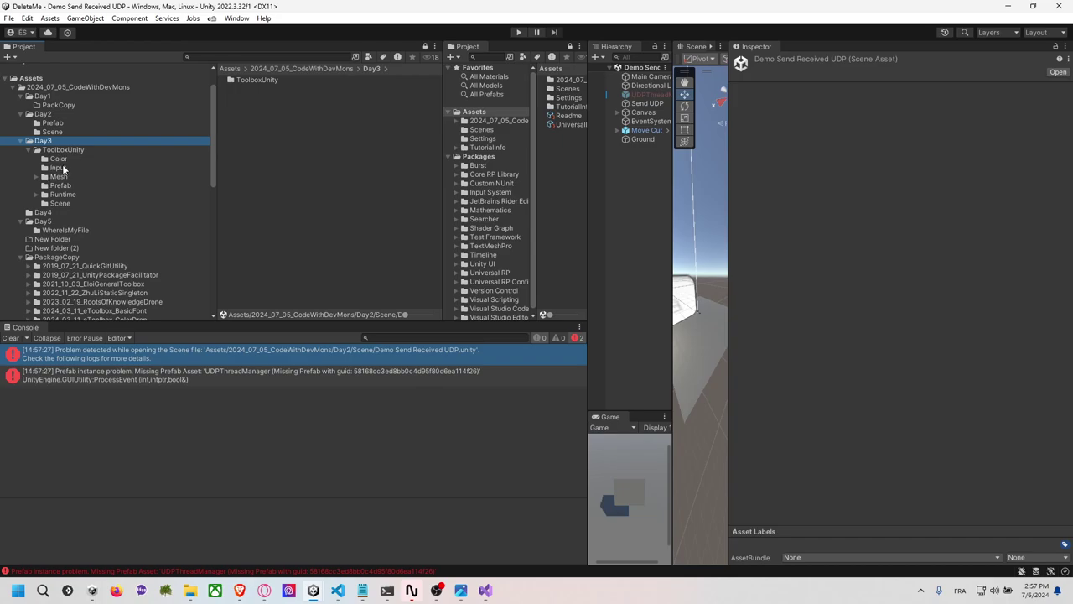
left_click(69, 151)
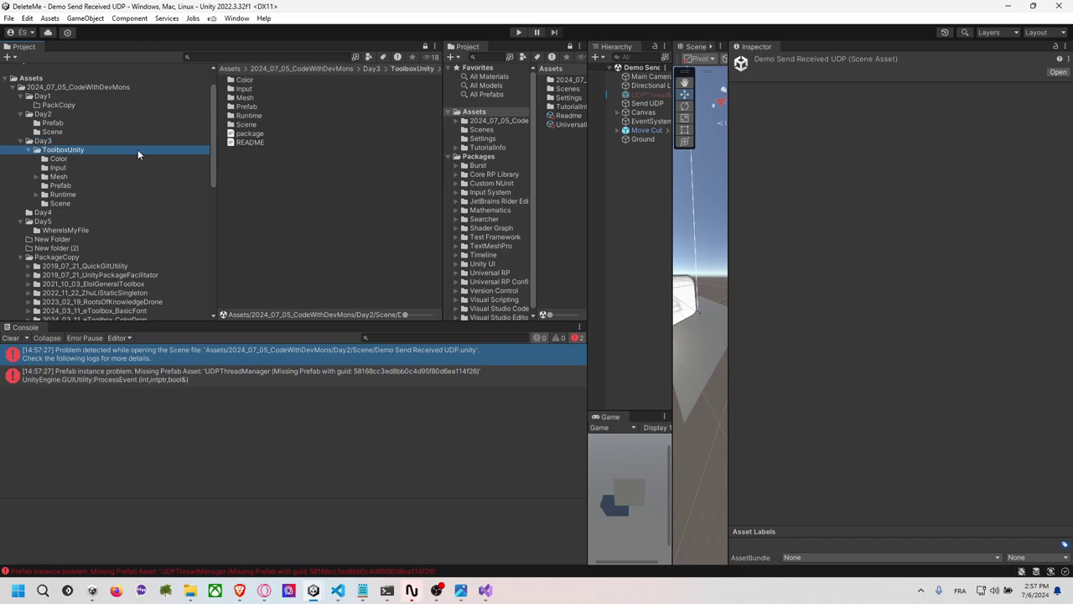
left_click_drag(439, 120, 456, 120)
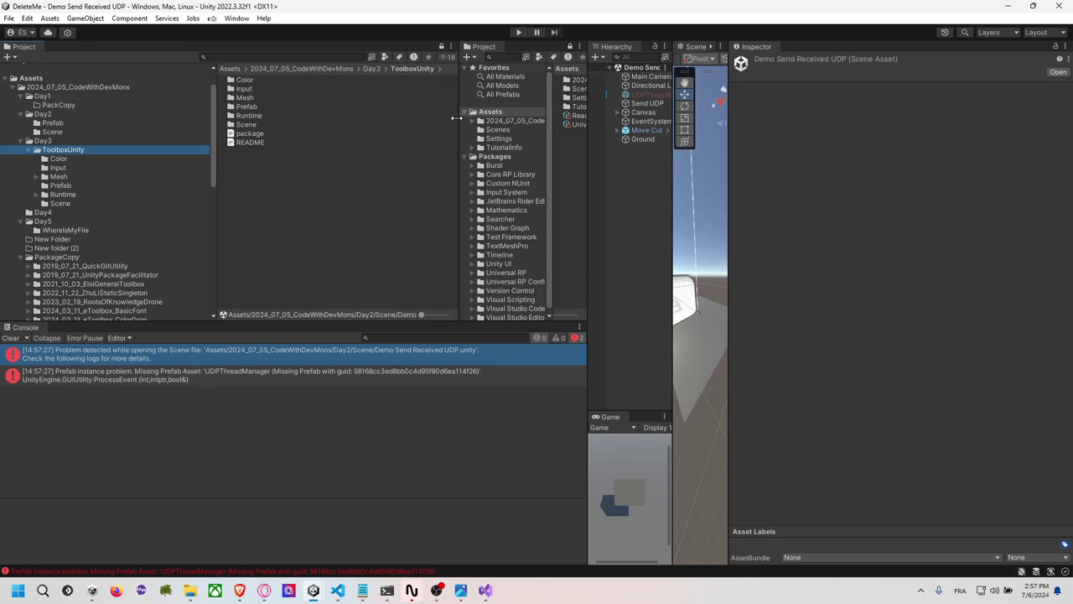
Open the Runtime folder and read the AwakeTickMono script in Visual Studio.
double_click(259, 117)
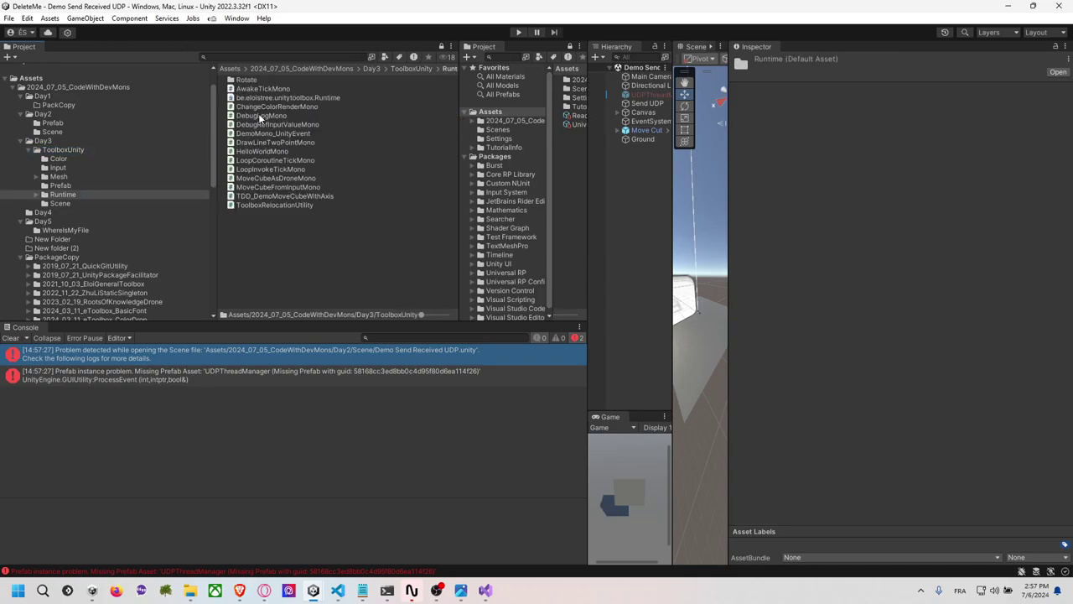
left_click(279, 89)
double_click(279, 89)
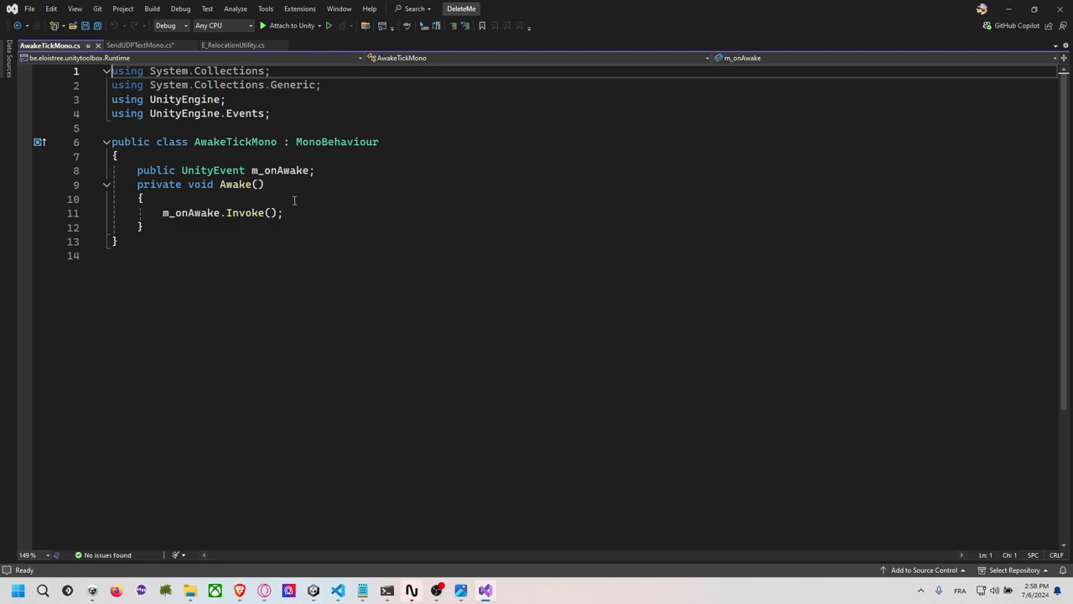
mouse_move(247, 218)
key("alt+Tab")
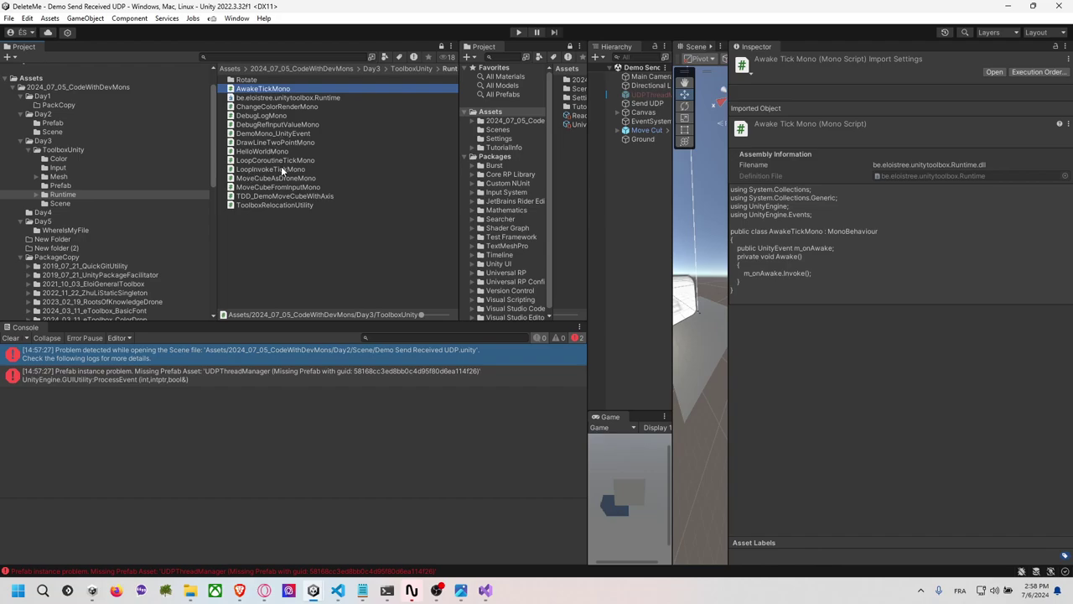
Read LoopCoroutineTickMono, preview LoopInvokeTickMono and DebugLogMono, then open DebugRefInputValueMono in Visual Studio.
double_click(284, 161)
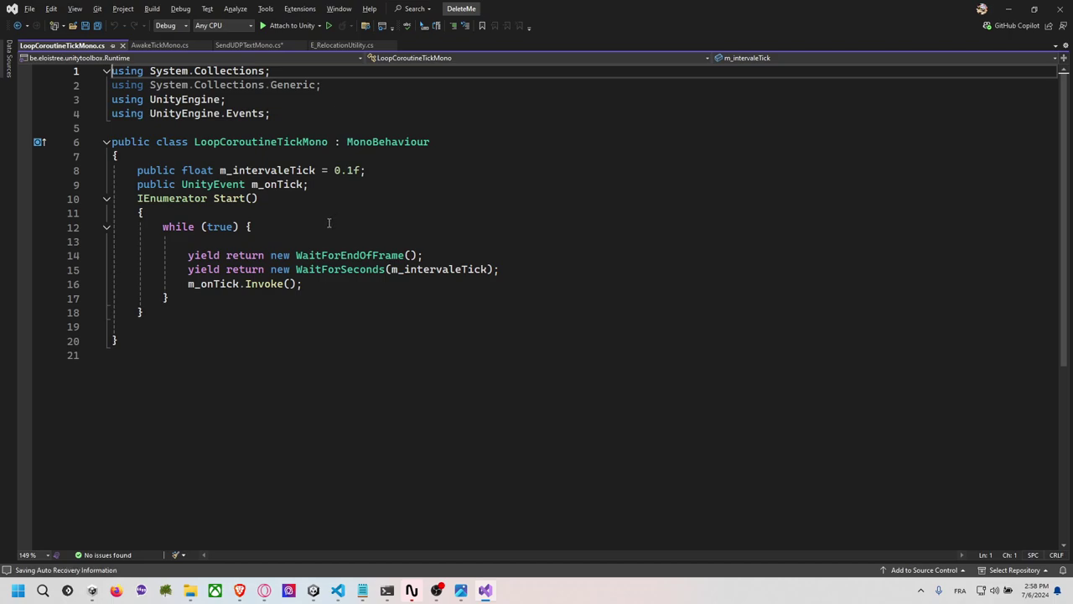
key("alt+Tab")
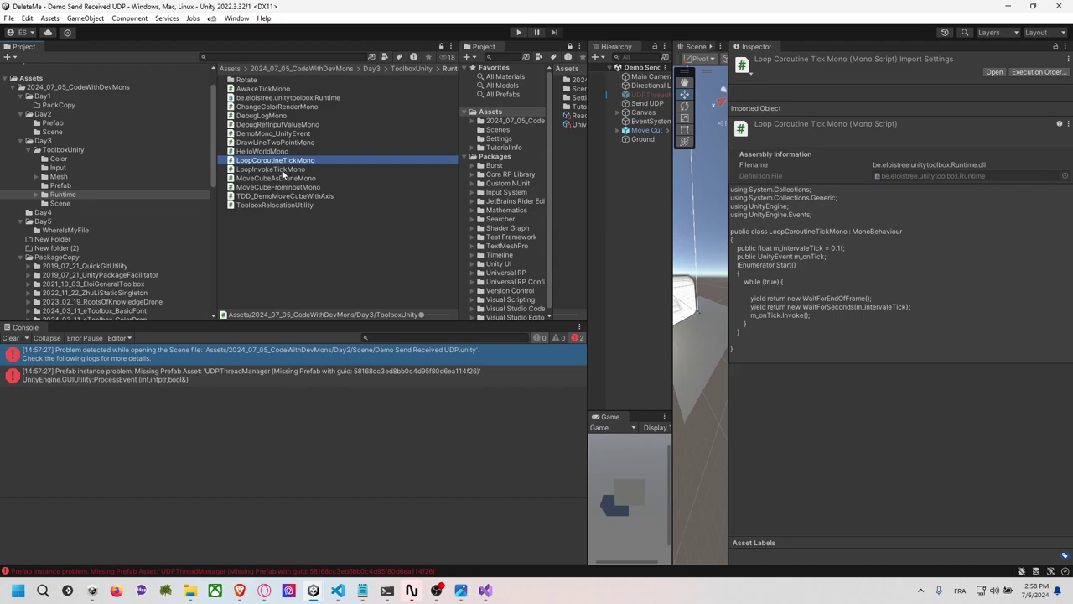
left_click(285, 170)
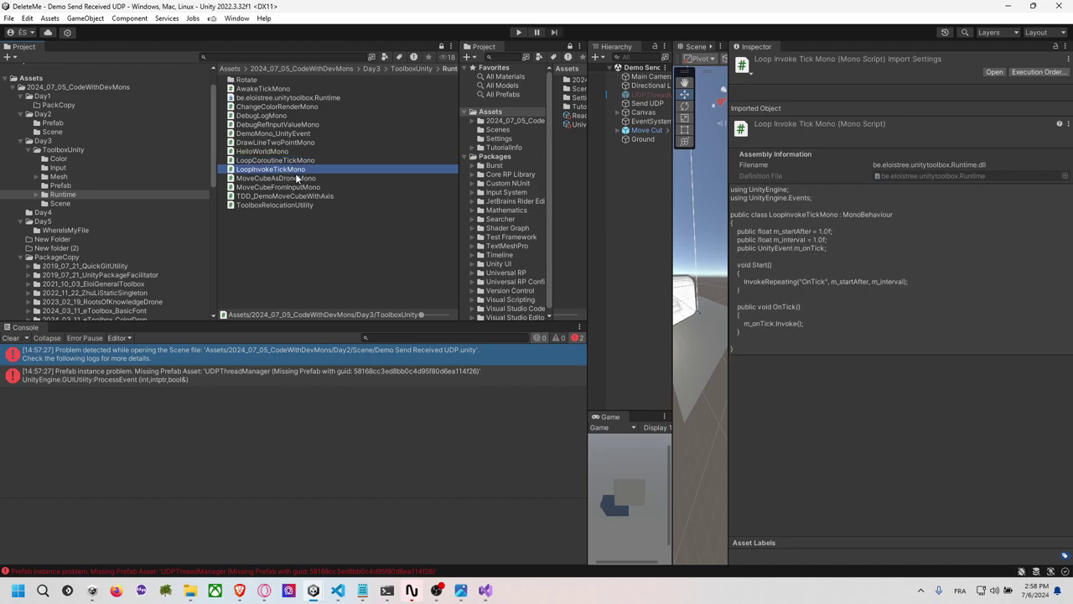
left_click(270, 117)
double_click(287, 125)
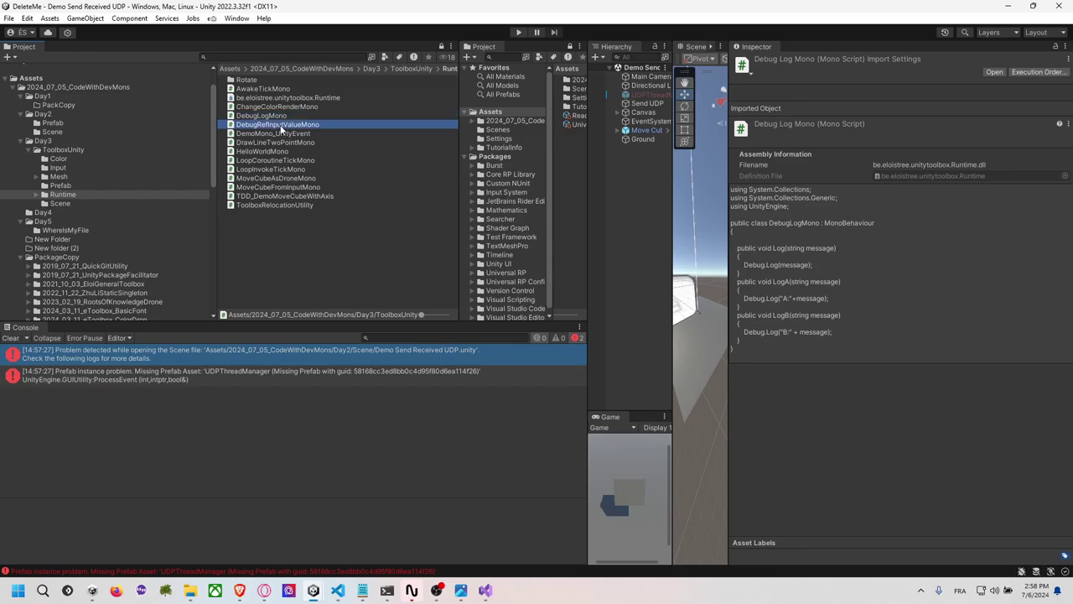
scroll(317, 204, "down", 3)
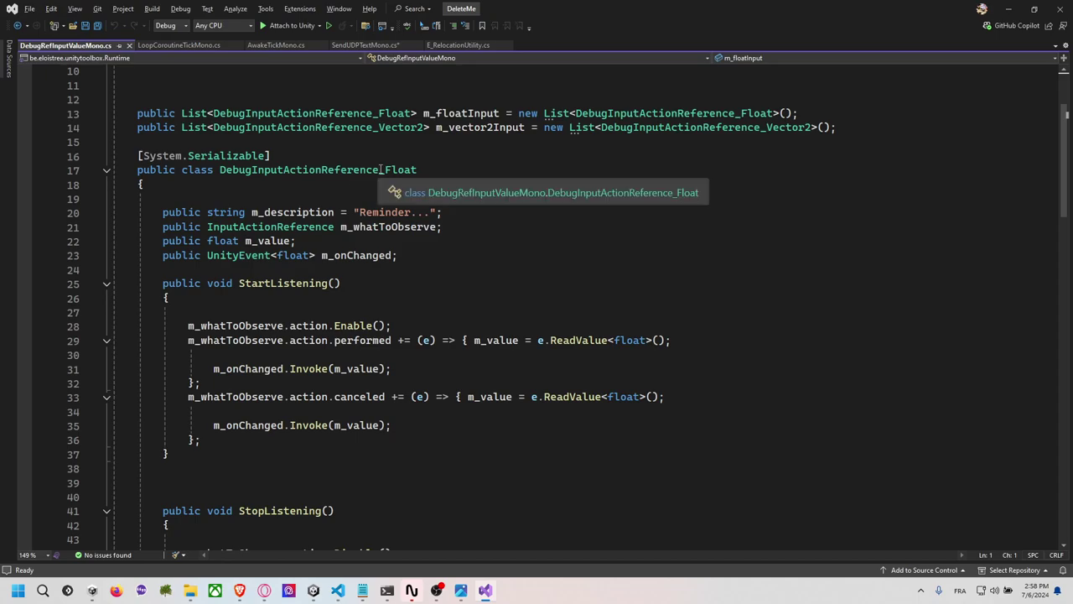
Check the DebugInputActionReference_Float class and its InputActionReference on line 21, then return to Unity.
double_click(363, 170)
scroll(367, 195, "down", 1)
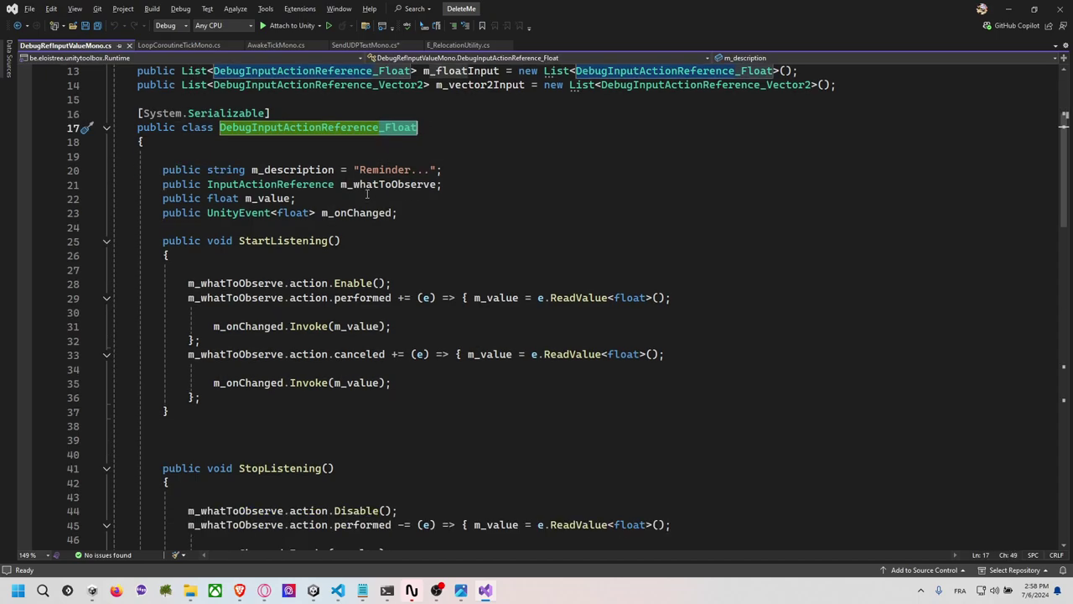
left_click(239, 184)
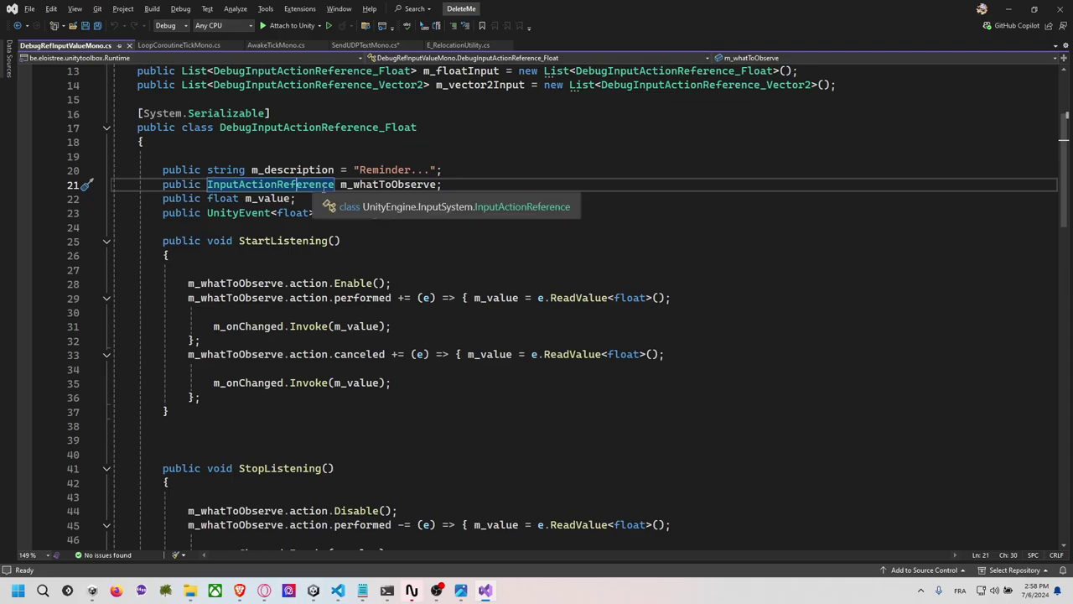
key("alt+Tab")
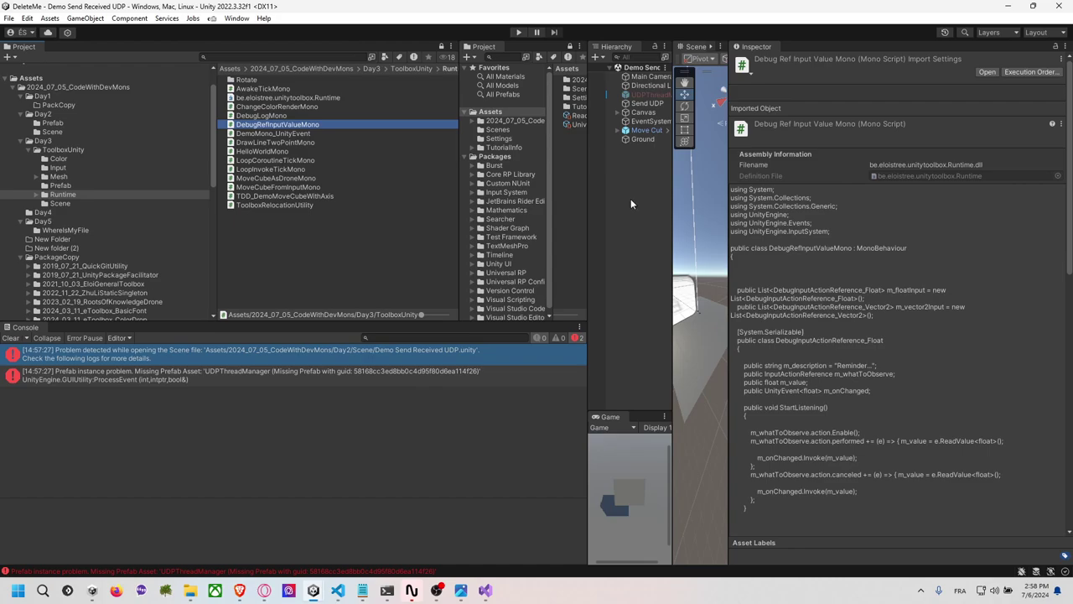
Start a new untitled scene, add an empty GameObject and widen the Hierarchy.
left_click(10, 18)
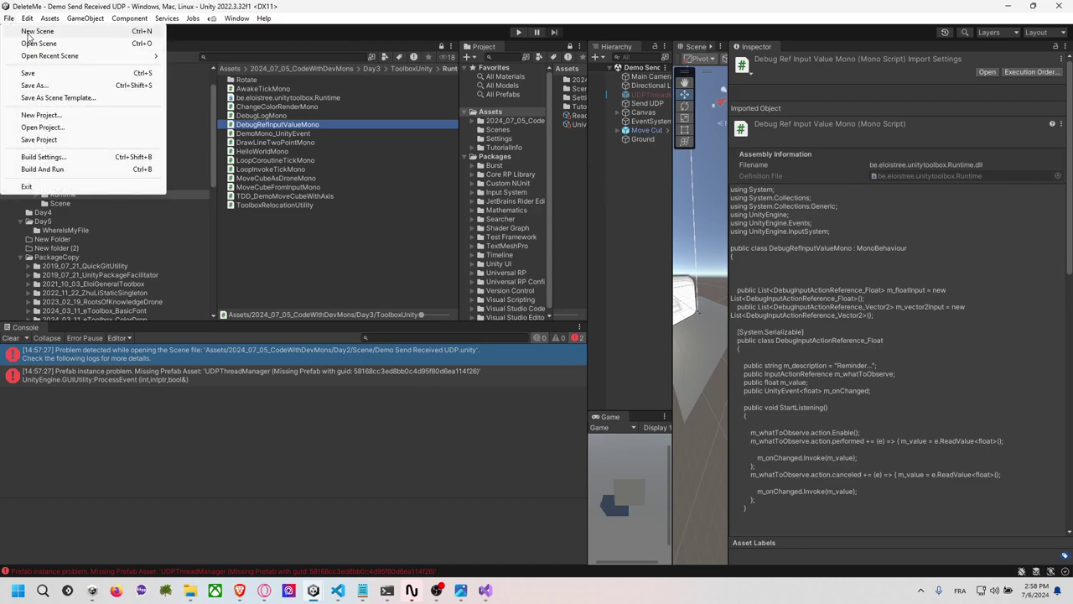
left_click(25, 32)
left_click(409, 352)
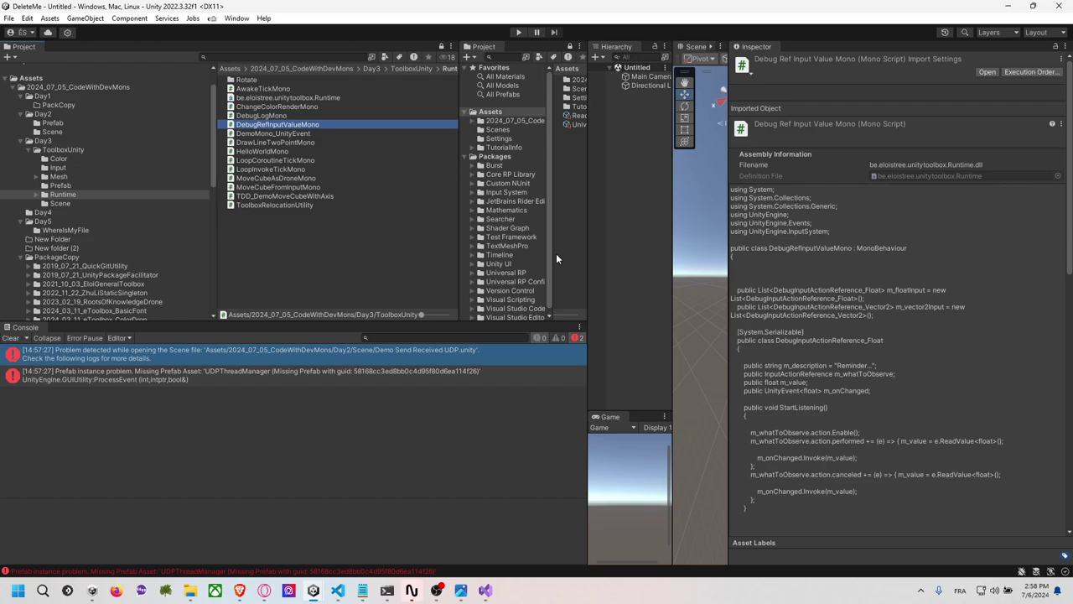
right_click(633, 195)
left_click(663, 341)
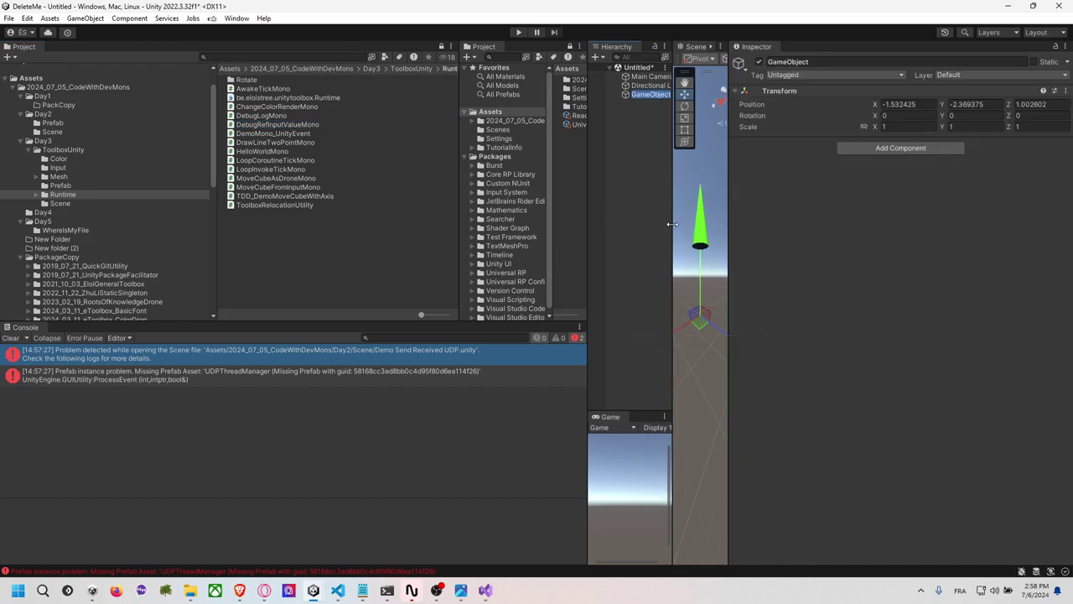
left_click_drag(672, 225, 773, 223)
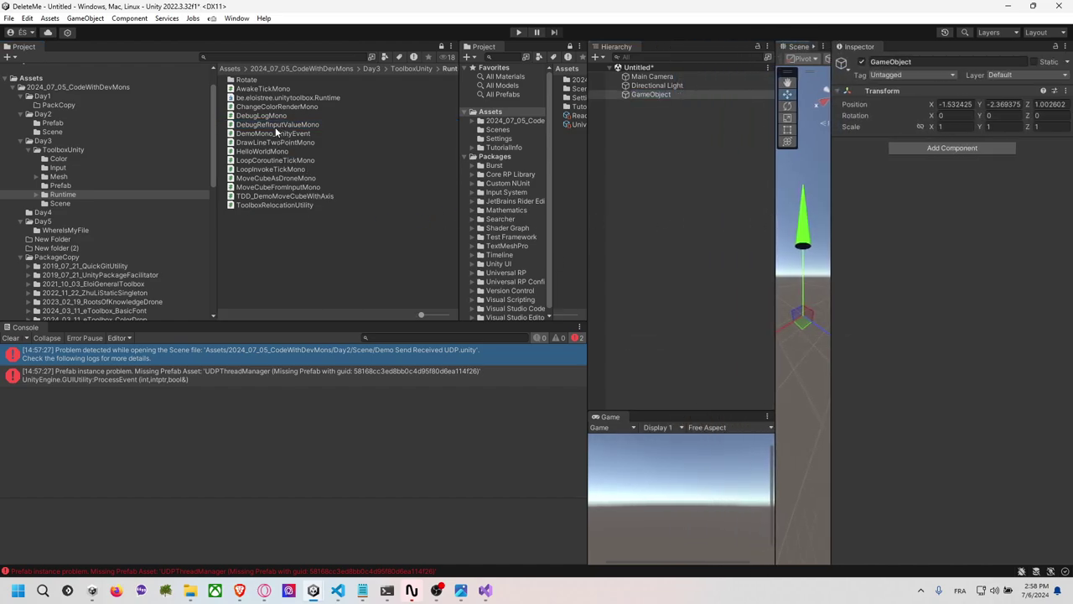
Attach DebugRefInputValueMono with a Float Input element observing Drone Axis From Gamepad/Rotate Left Right Axis.
left_click_drag(275, 127, 900, 239)
left_click(889, 179)
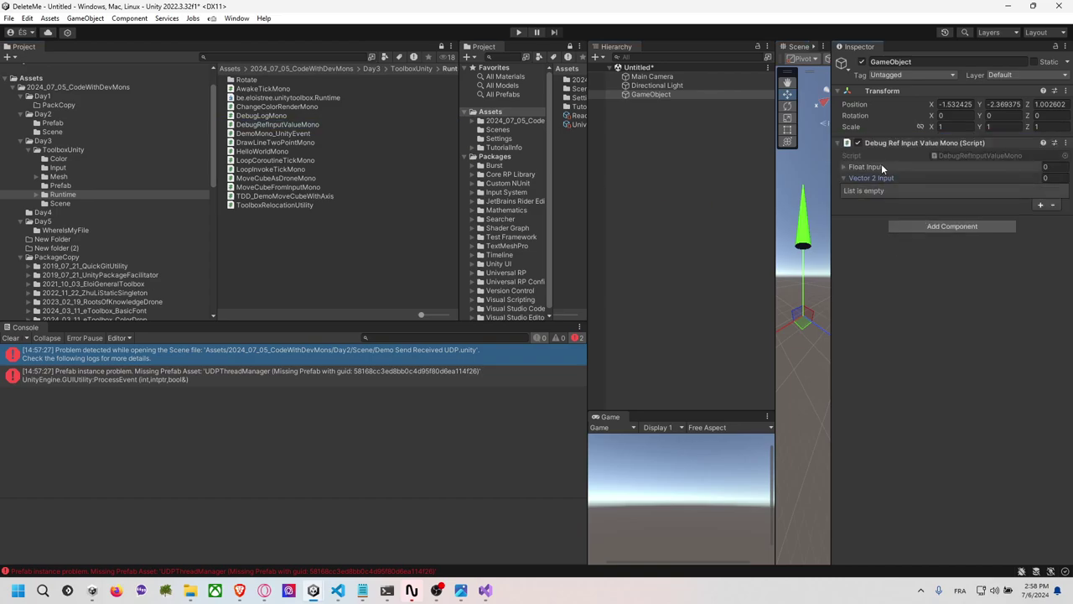
left_click(881, 167)
left_click(1042, 196)
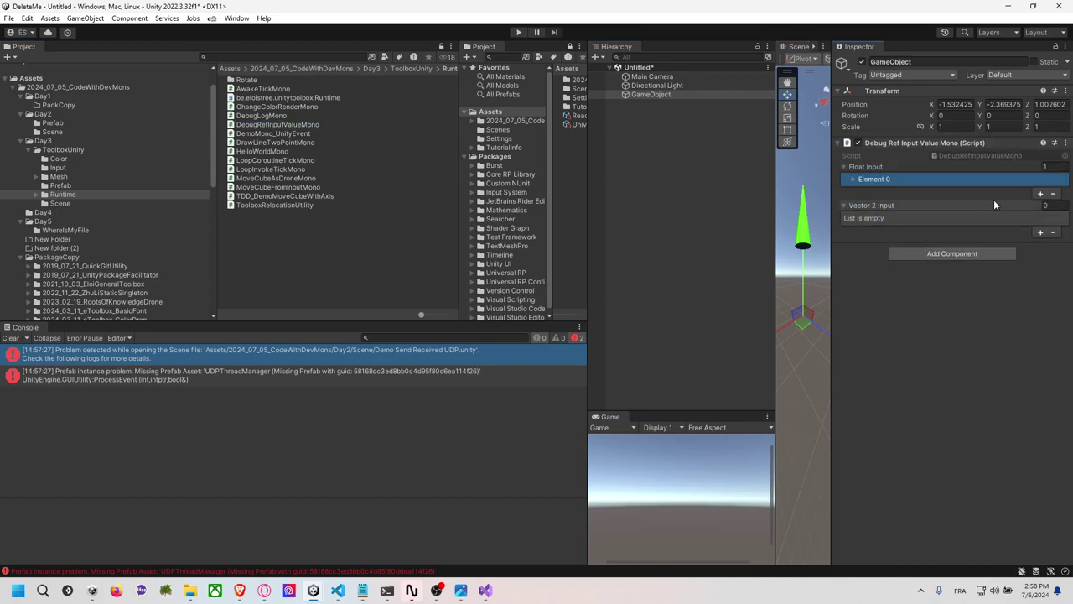
left_click(883, 177)
left_click(1063, 202)
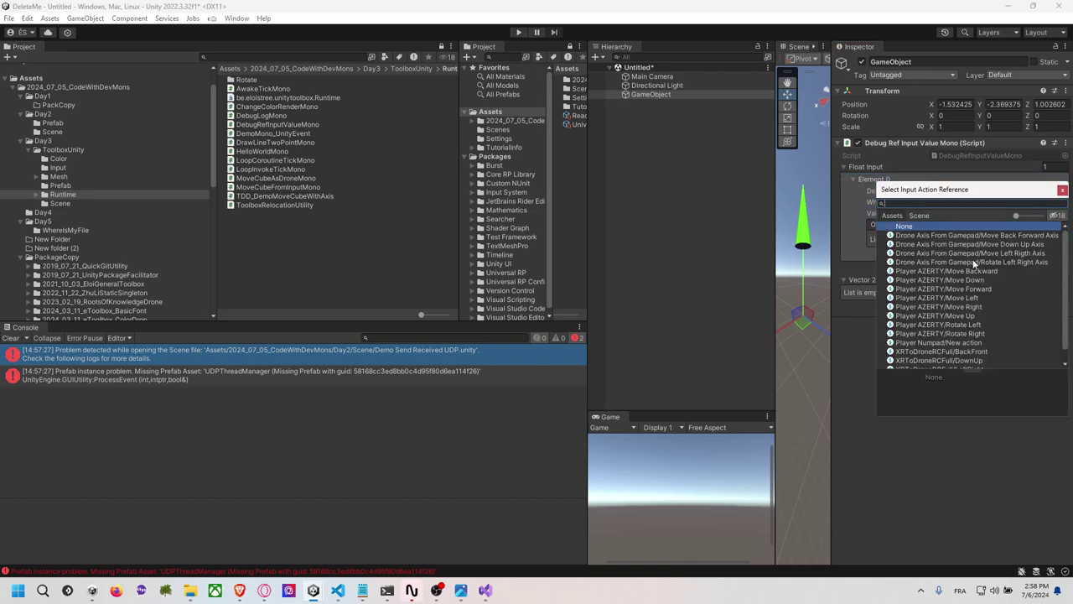
left_click(973, 264)
left_click(1062, 190)
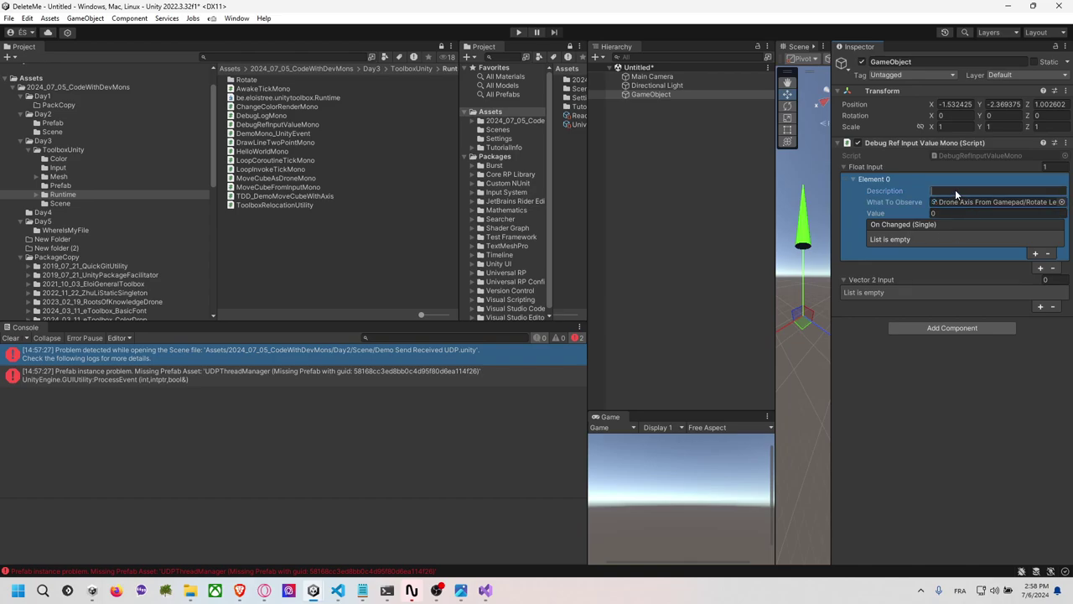
Set the element's description to 'Rotate left right in game'.
left_click(948, 191)
type("Rotate")
type(" la")
type("left in game")
key("BackSpace")
key("BackSpace")
key("BackSpace")
type("ght in ")
type("game")
left_click(924, 405)
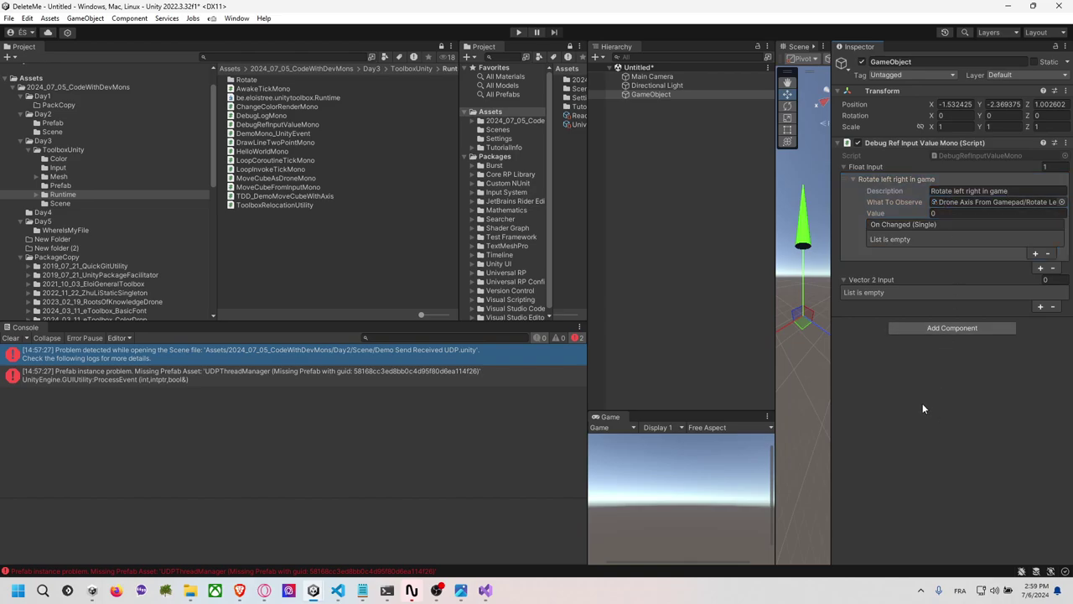
Look up the Rotate Left Right Axis binding in the MoveCube input actions asset, then close it.
double_click(952, 202)
left_click(208, 220)
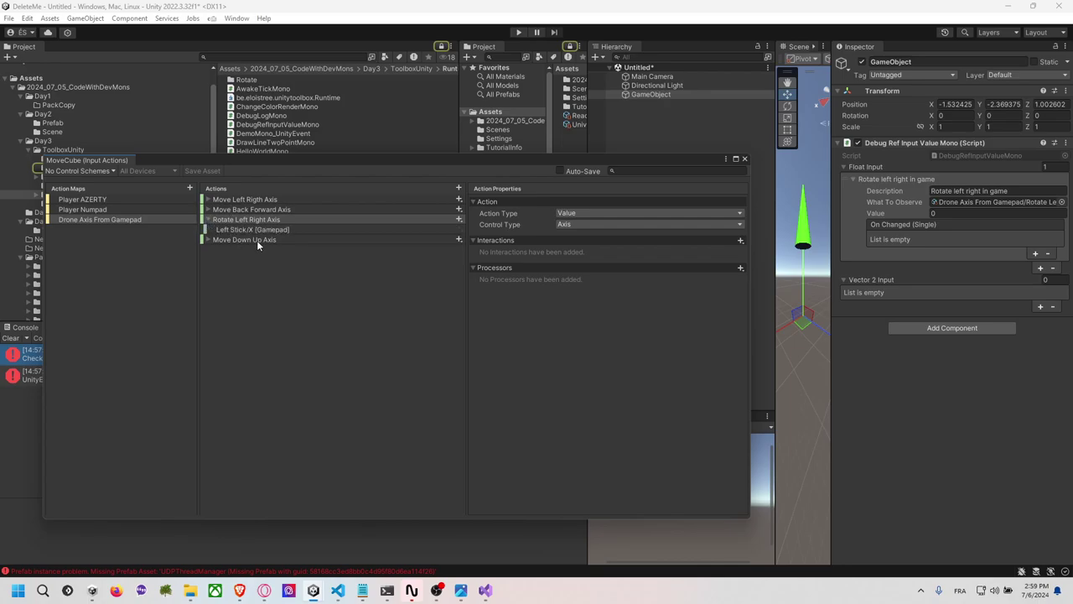
left_click(744, 159)
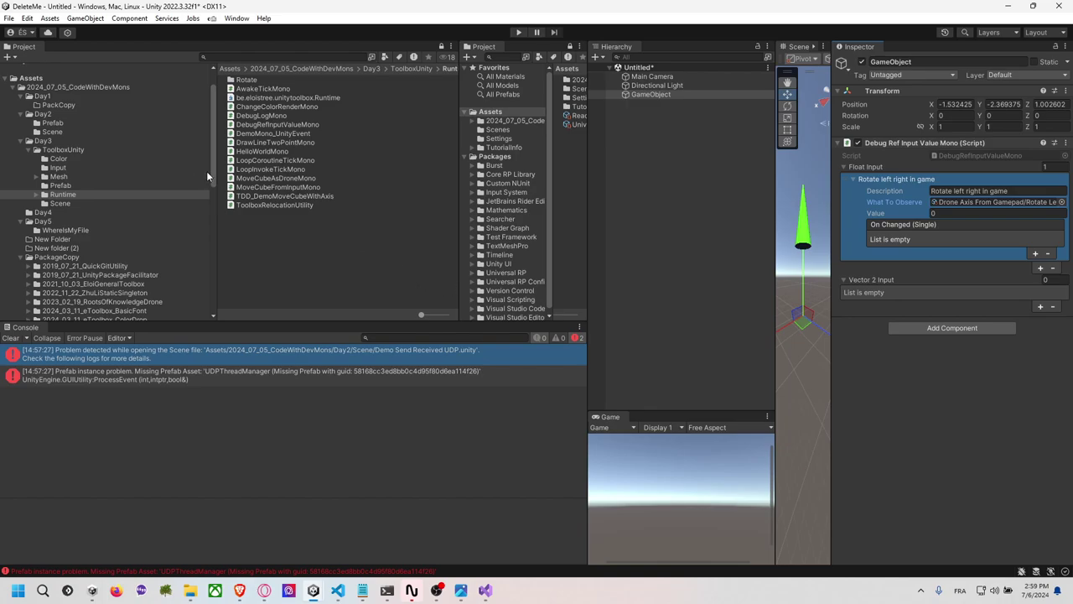
Preview HelloWorldMono, then the MoveCubeAsDroneMono script source in the Inspector.
left_click(277, 151)
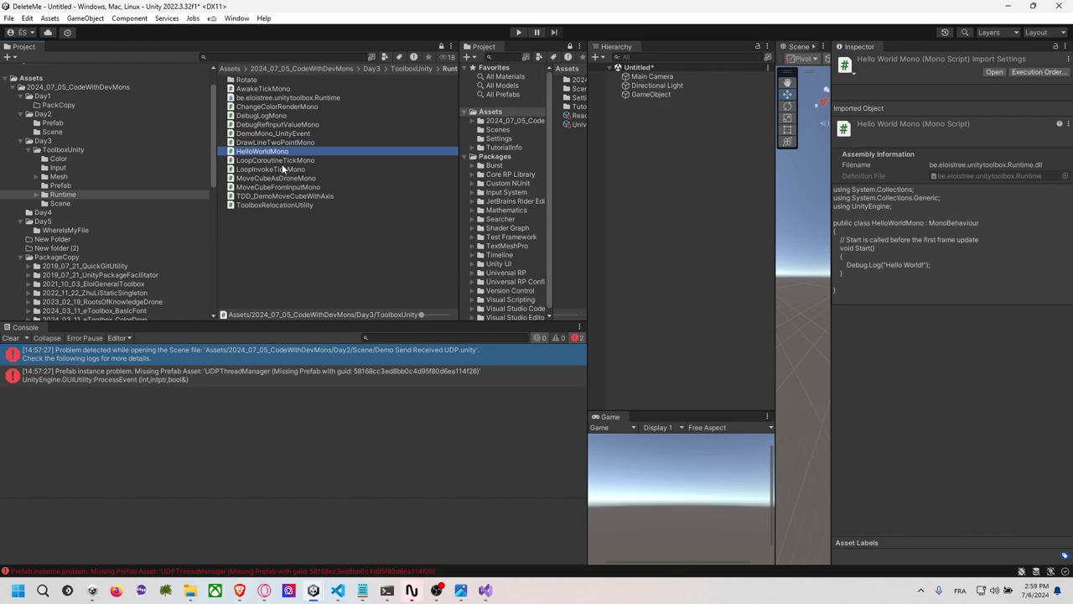
left_click(293, 180)
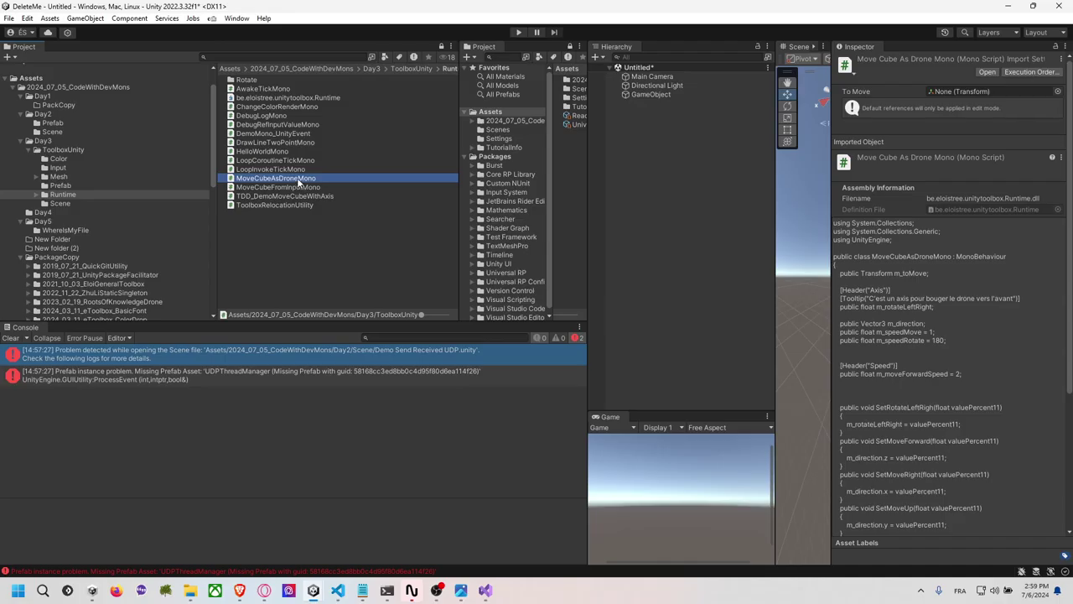
Open MoveCubeAsDroneMono in Visual Studio and highlight m_rotateLeftRight, m_direction and m_speedMove.
double_click(298, 180)
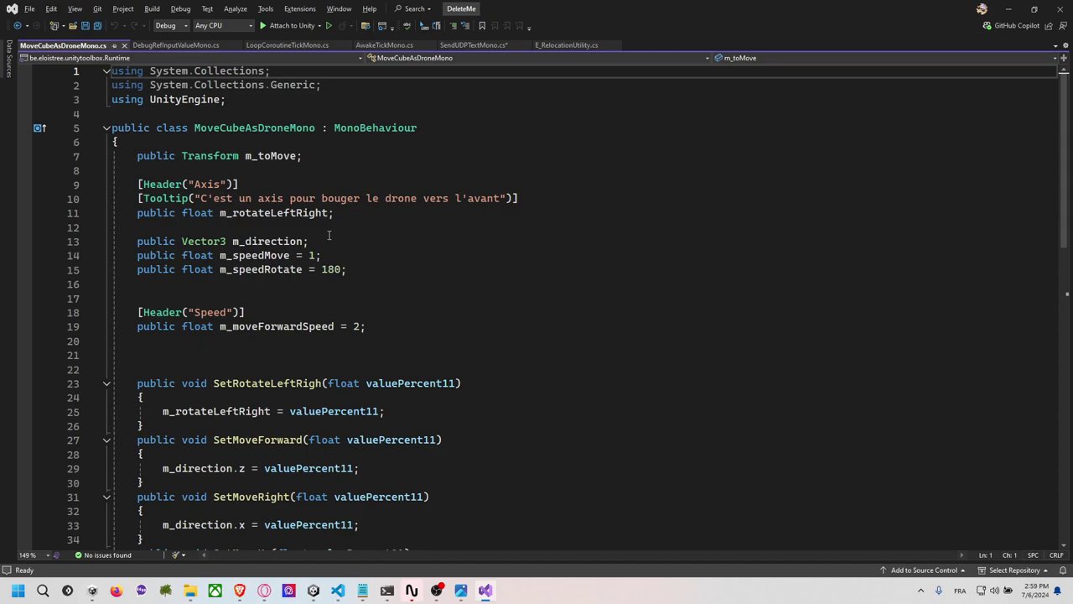
double_click(256, 211)
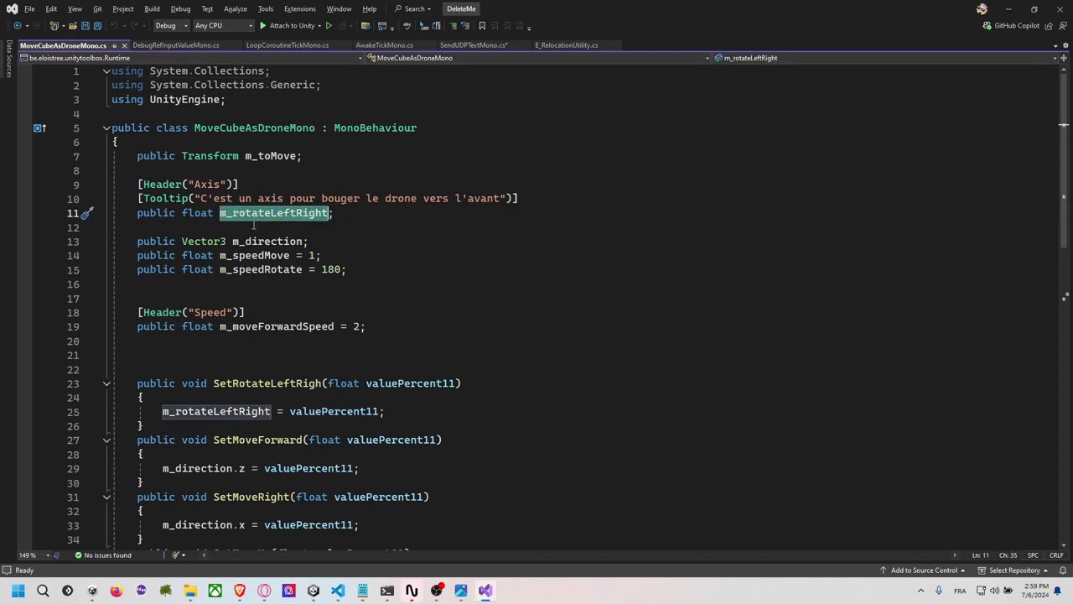
left_click(277, 242)
left_click(274, 256)
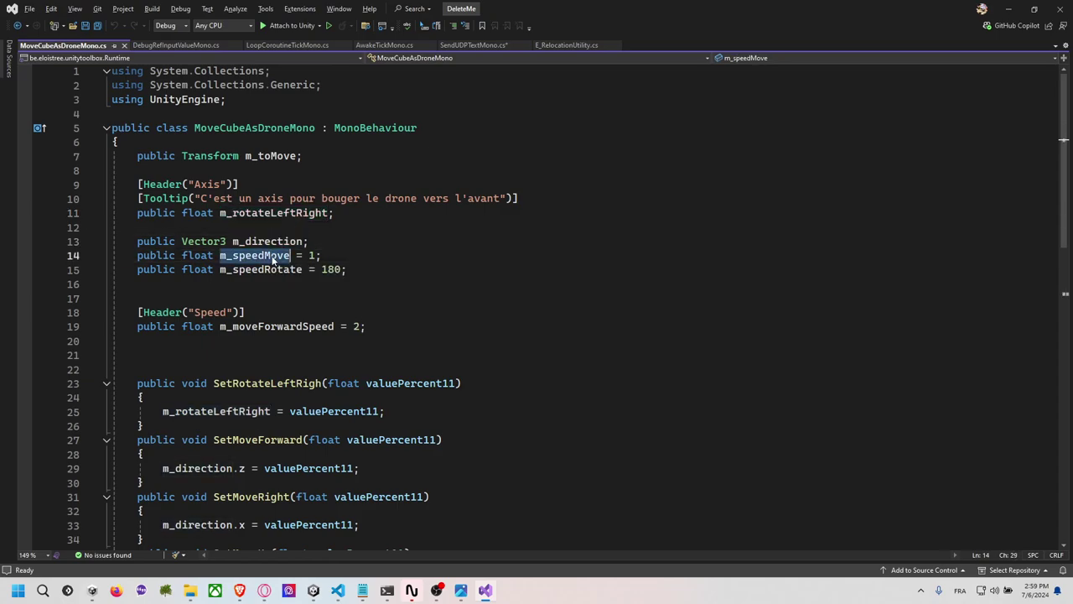
left_click(328, 256)
key("shift+Home")
key("shift+Home")
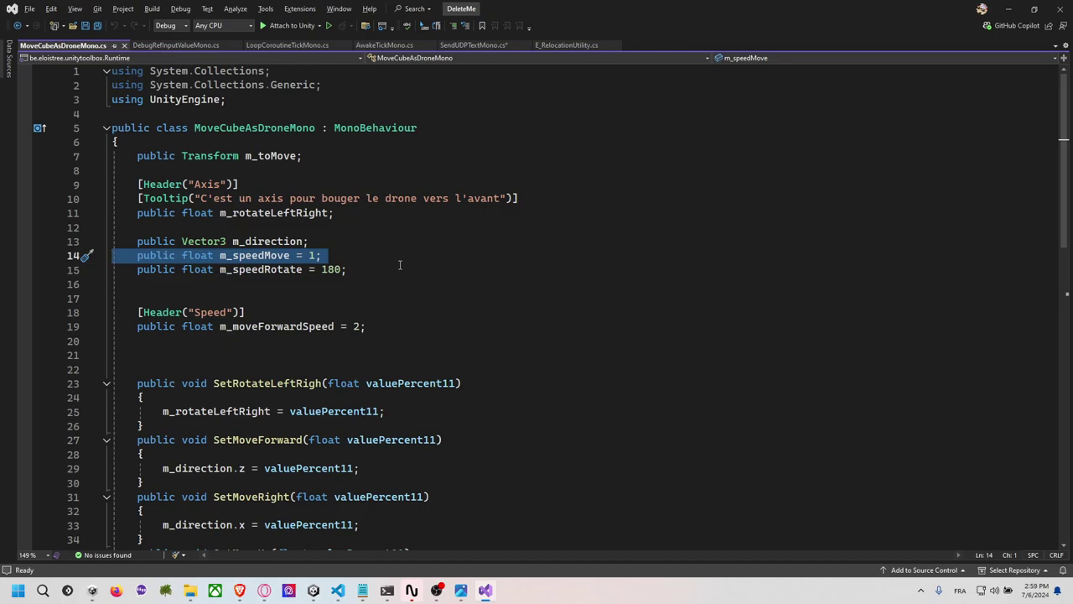
Highlight the four setter methods on lines 23–38.
scroll(390, 266, "down", 2)
scroll(390, 267, "down", 2)
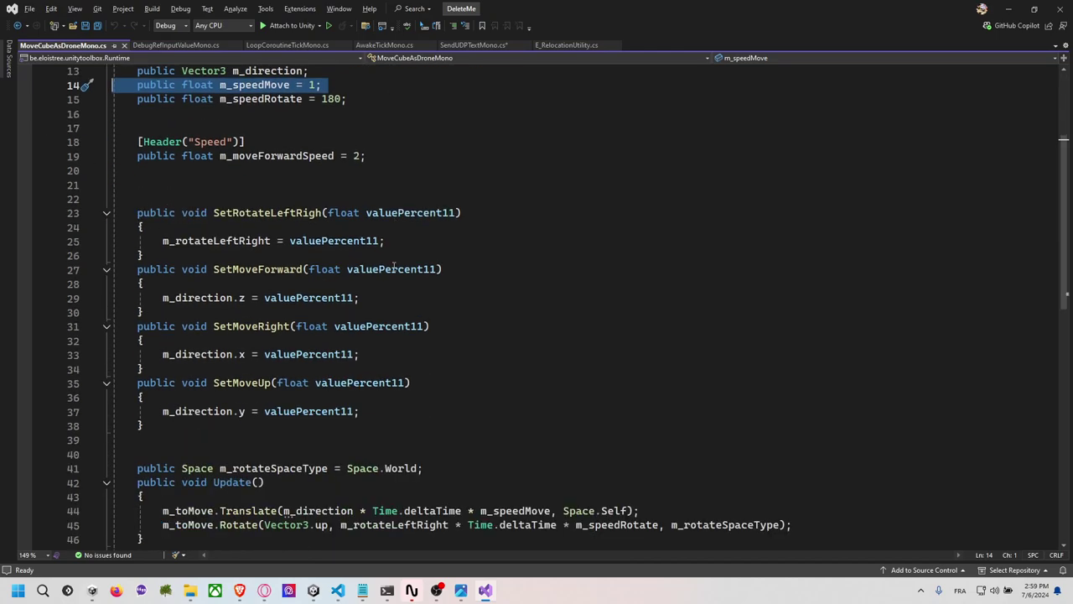
scroll(391, 267, "down", 2)
left_click_drag(157, 133, 407, 314)
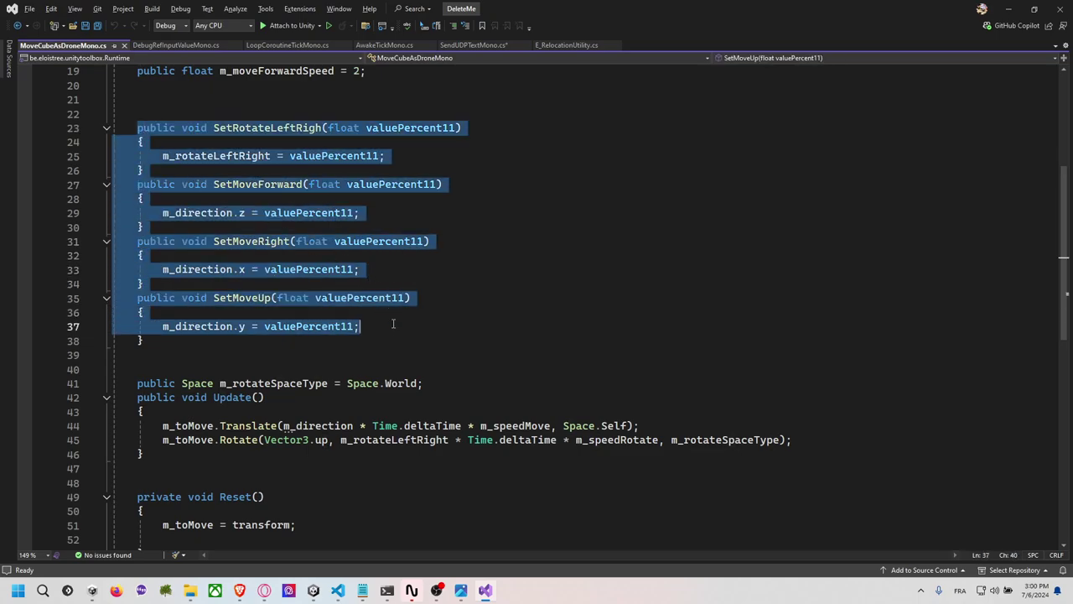
left_click(410, 298)
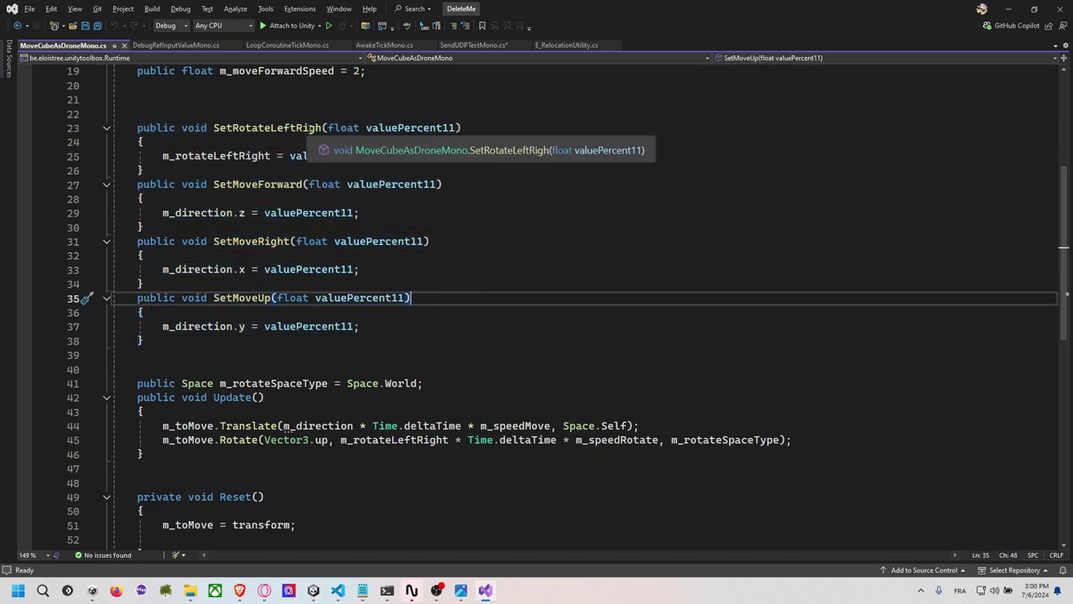
Examine the Translate call on line 44 and where m_direction is used.
scroll(335, 268, "down", 1)
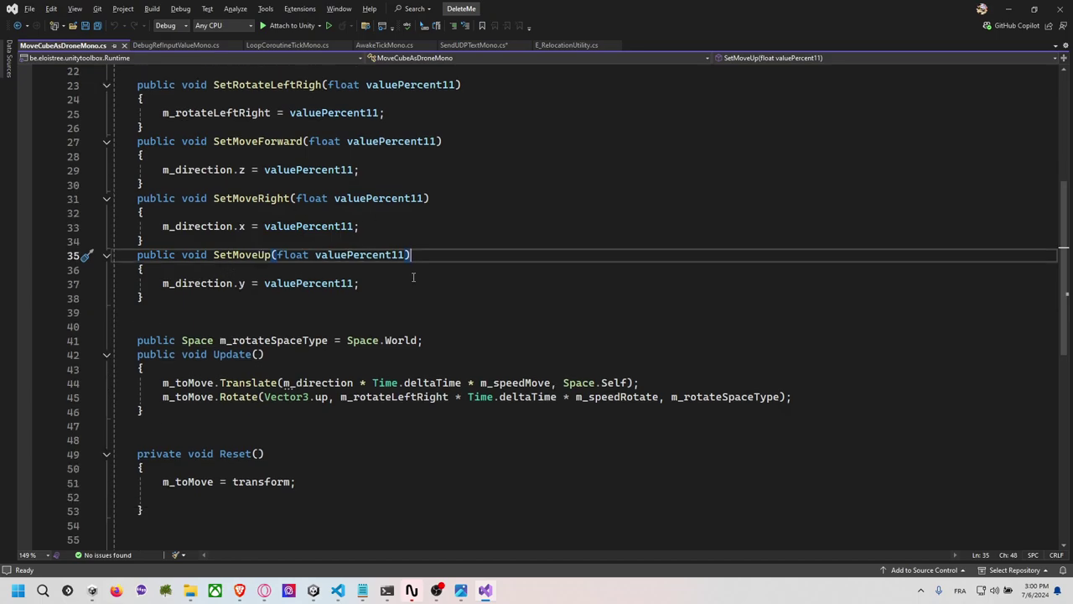
scroll(402, 284, "down", 1)
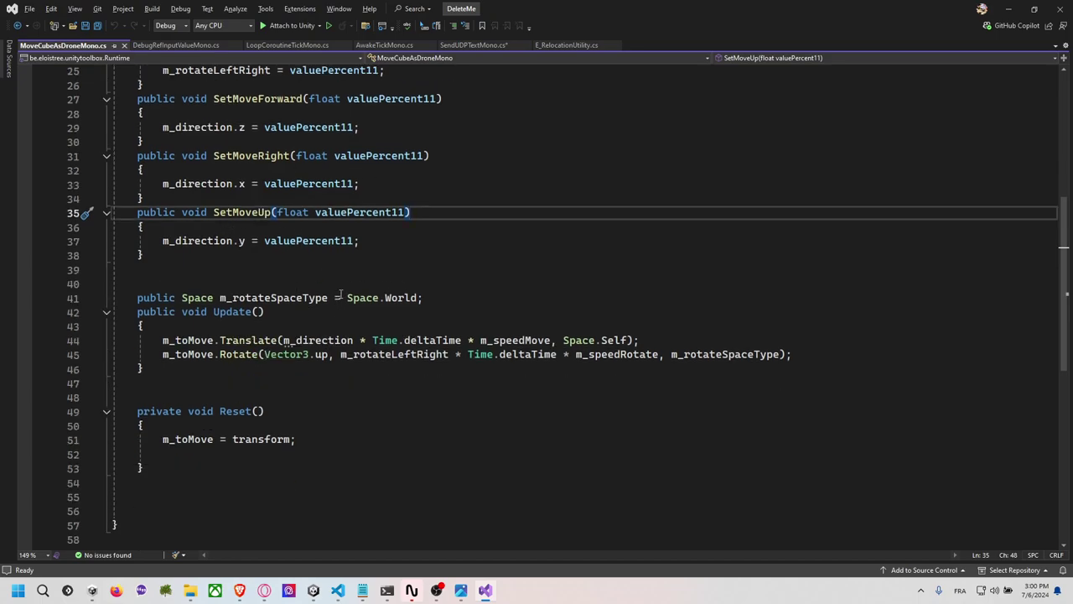
scroll(338, 304, "down", 1)
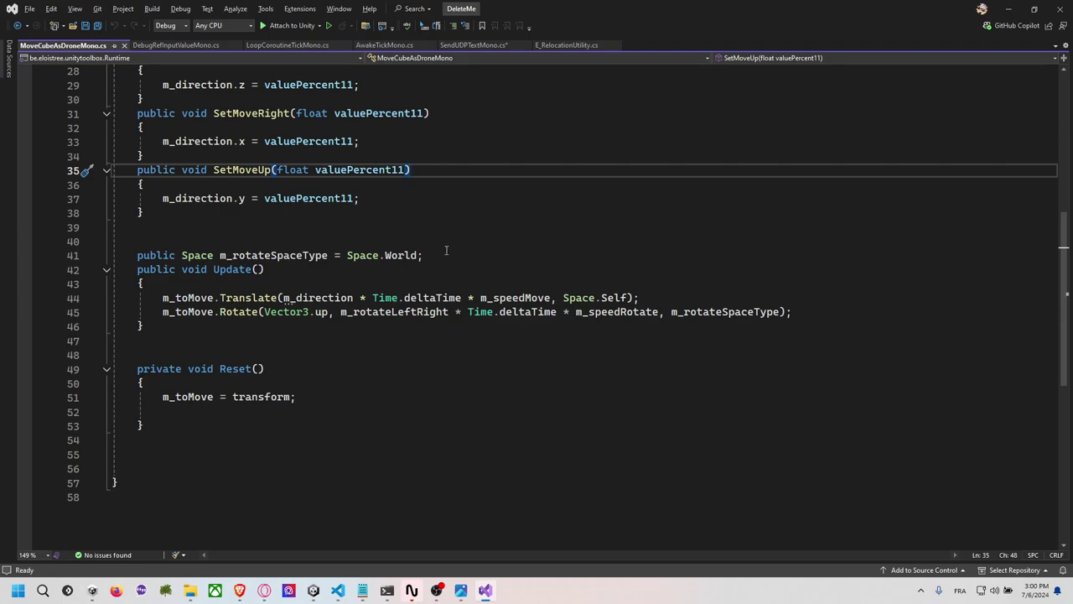
double_click(233, 300)
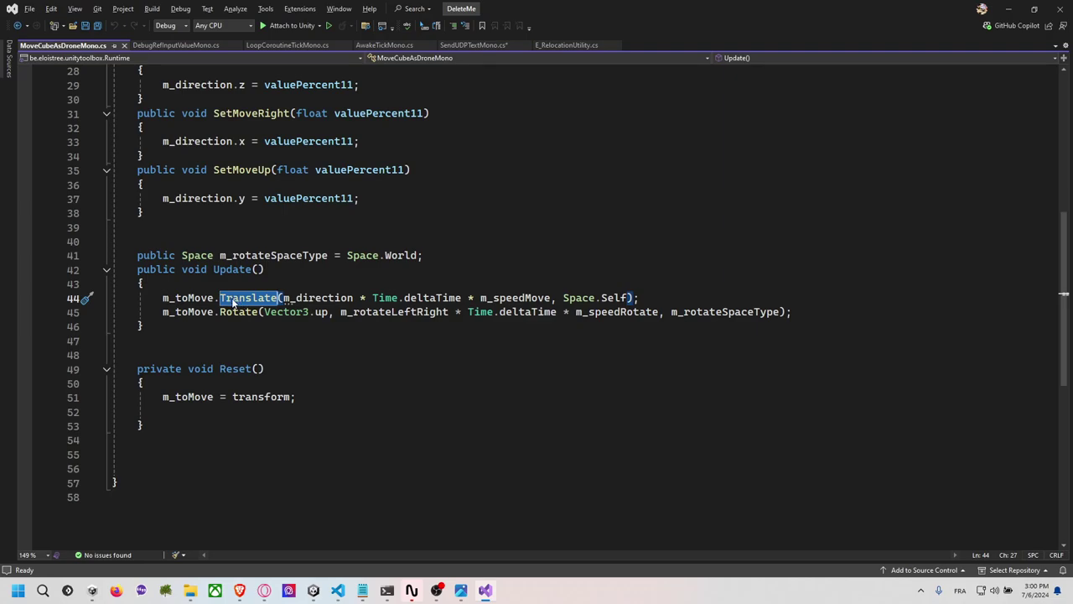
double_click(326, 300)
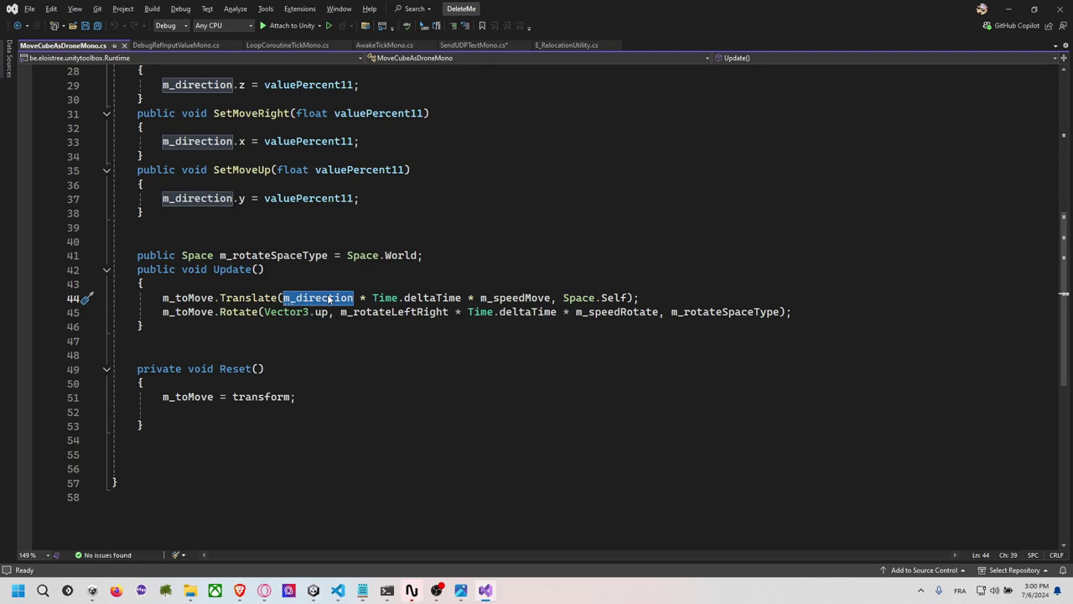
mouse_move(502, 297)
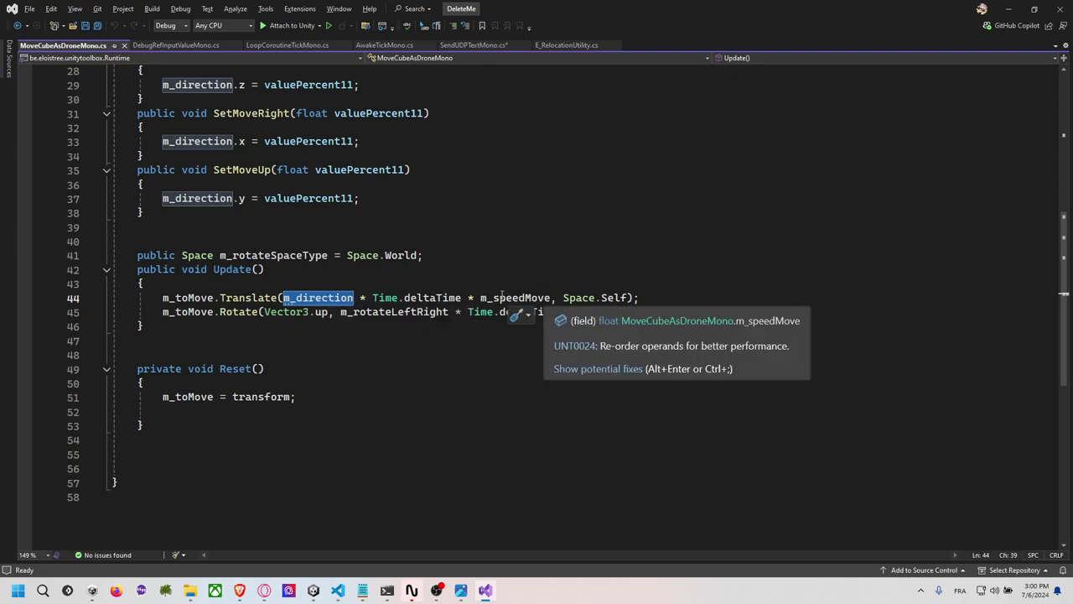
mouse_move(418, 296)
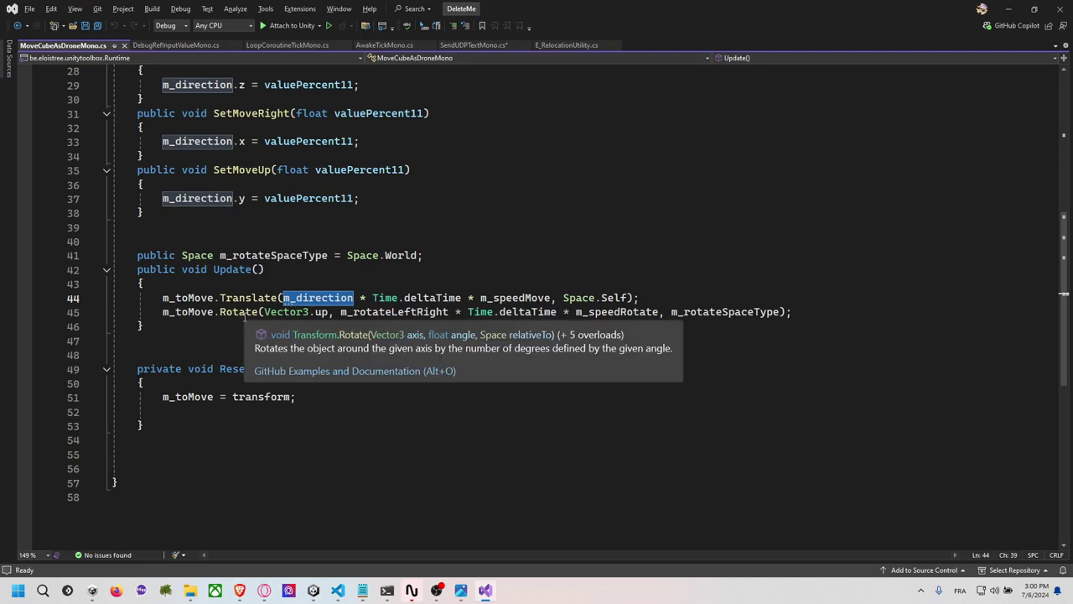
mouse_move(323, 312)
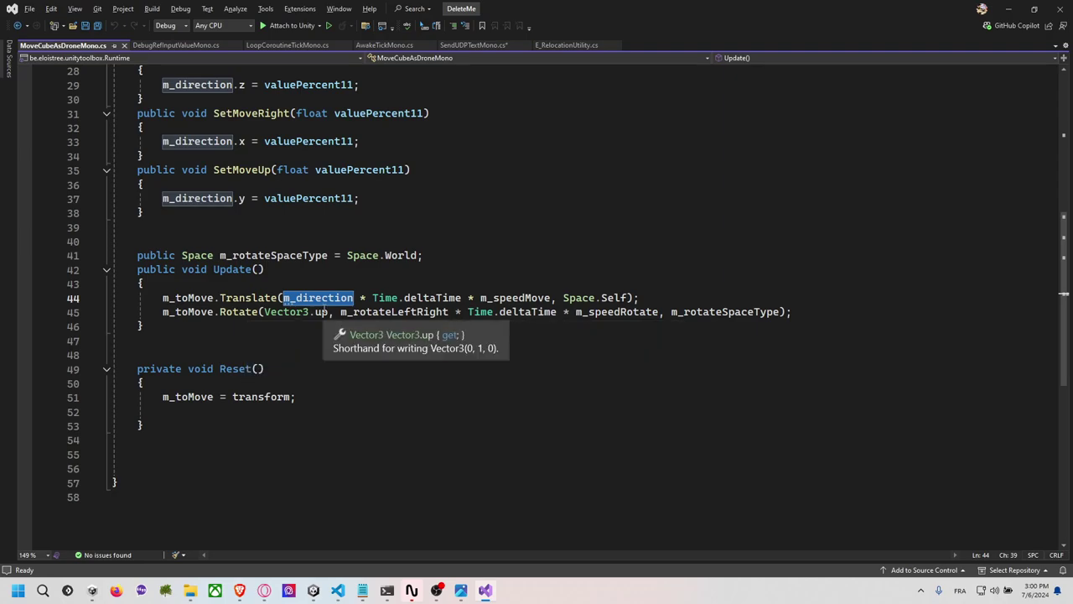
scroll(324, 312, "up", 3)
scroll(318, 327, "up", 4)
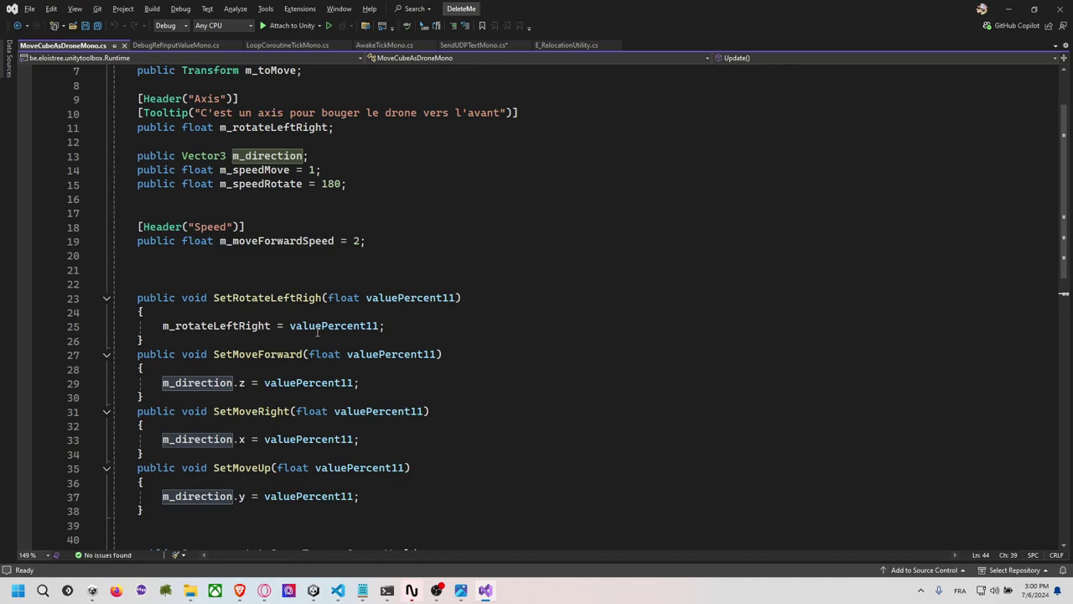
scroll(317, 332, "up", 1)
Back in Unity, open TDD_DemoMoveCubeWithAxis in the code editor.
key("alt+Tab")
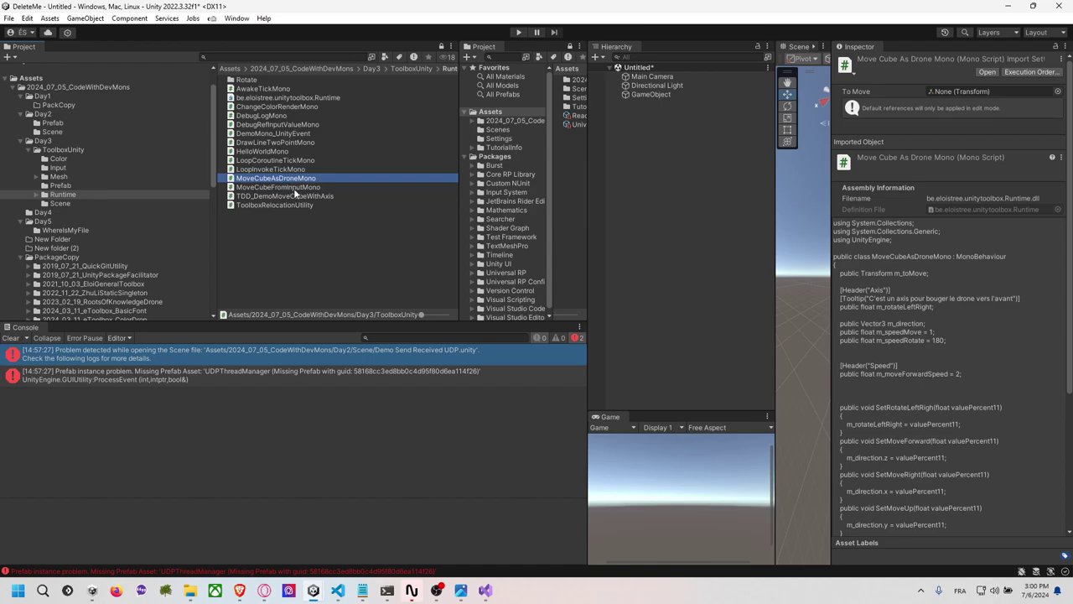
left_click(308, 196)
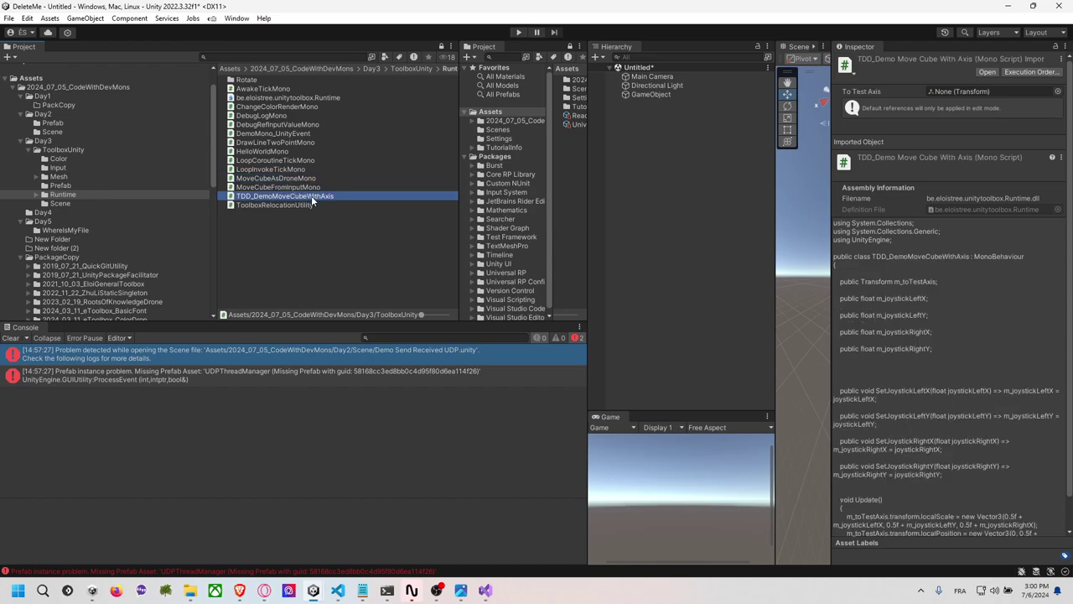
double_click(311, 196)
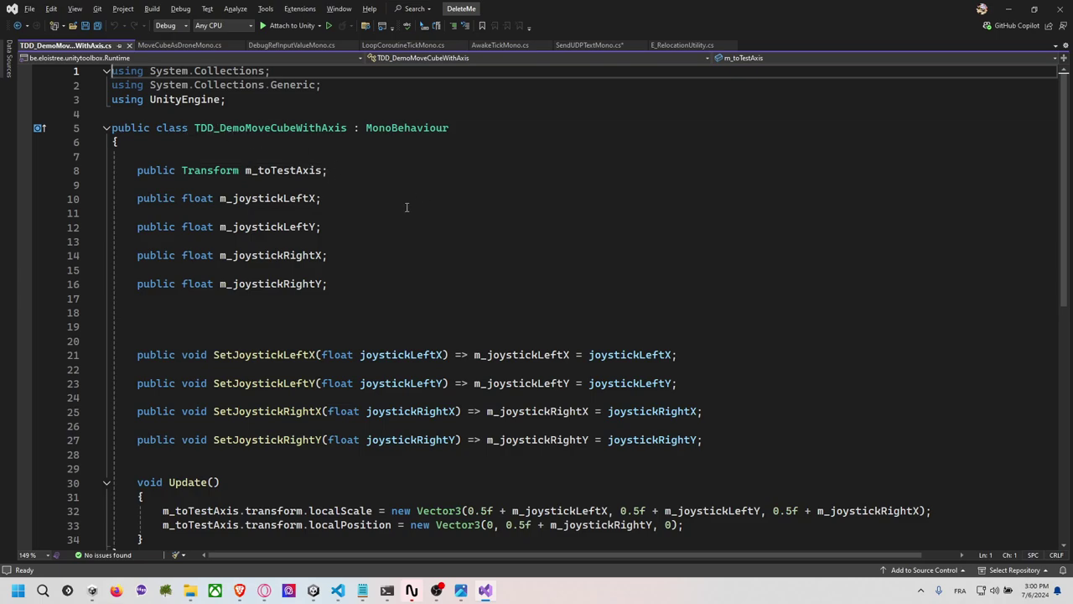
Read through TDD_DemoMoveCubeWithAxis, pointing out the SetJoystickLeftY method.
scroll(407, 208, "down", 4)
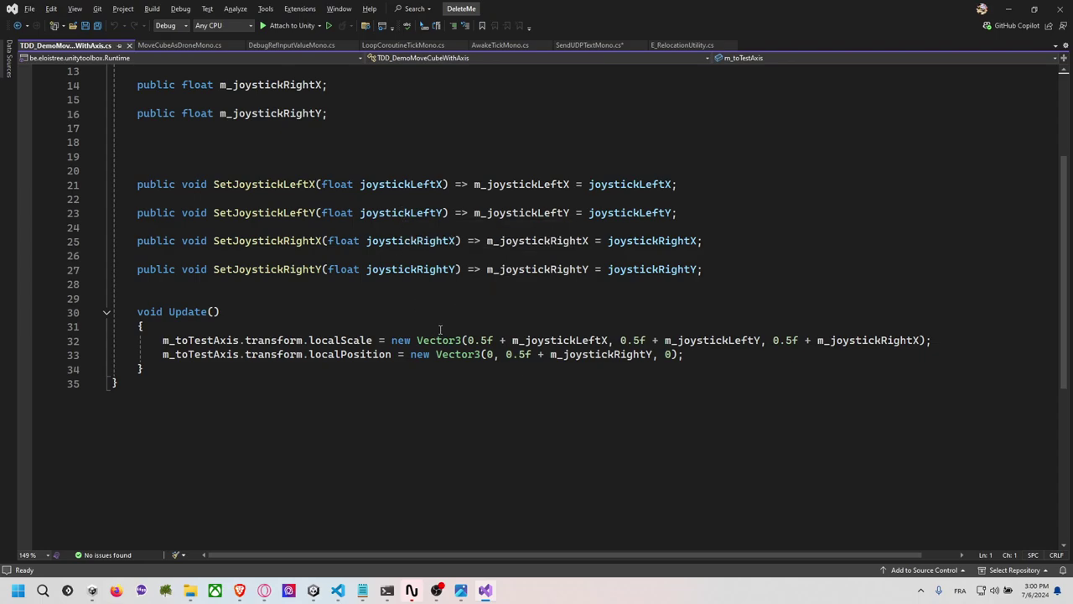
scroll(316, 313, "up", 1)
scroll(326, 278, "up", 1)
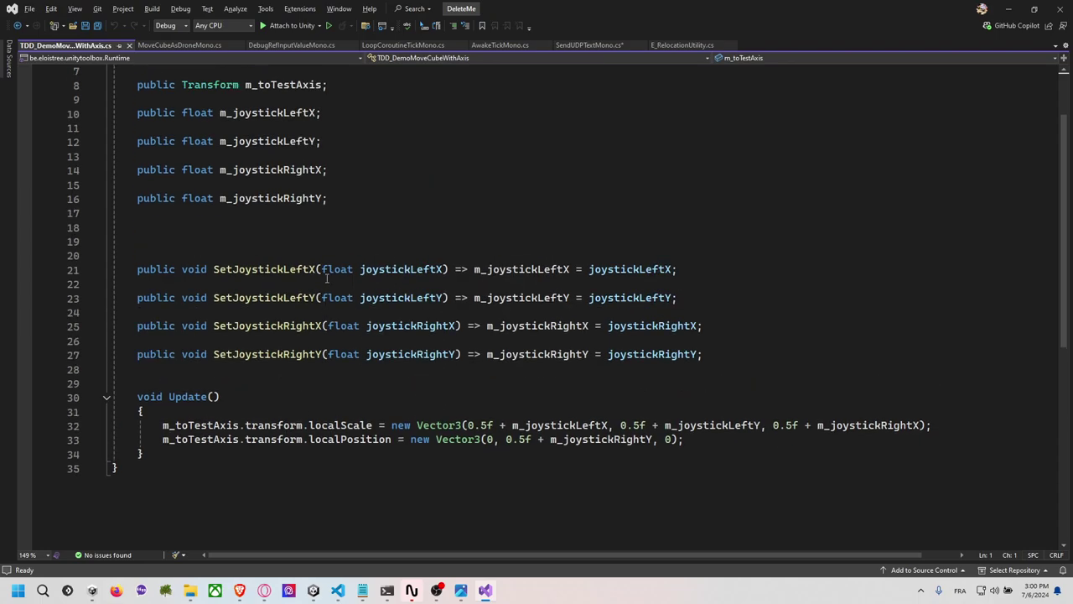
scroll(360, 254, "up", 2)
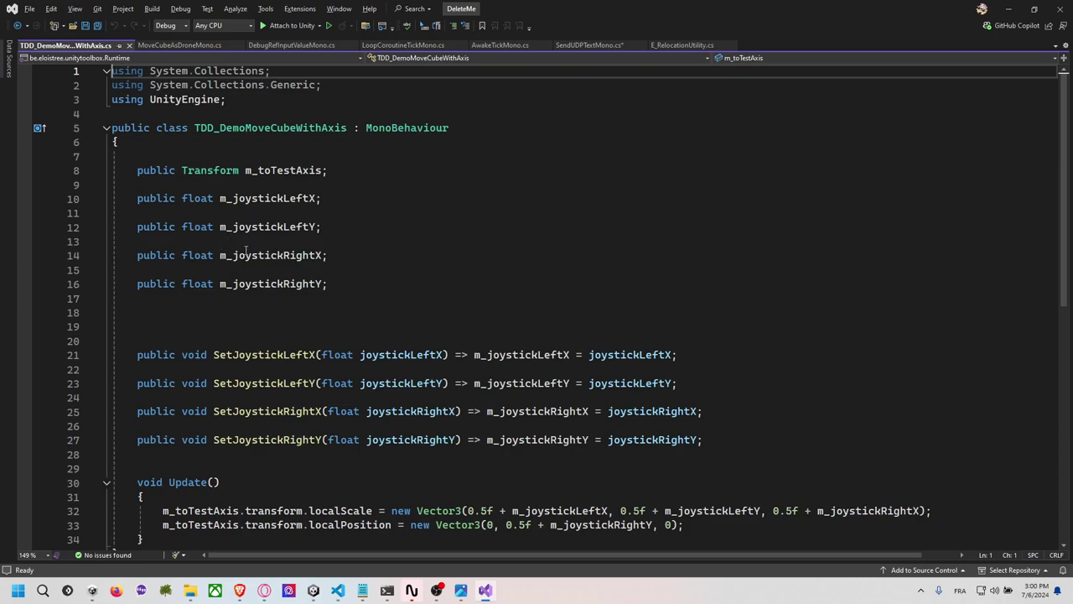
scroll(284, 266, "down", 1)
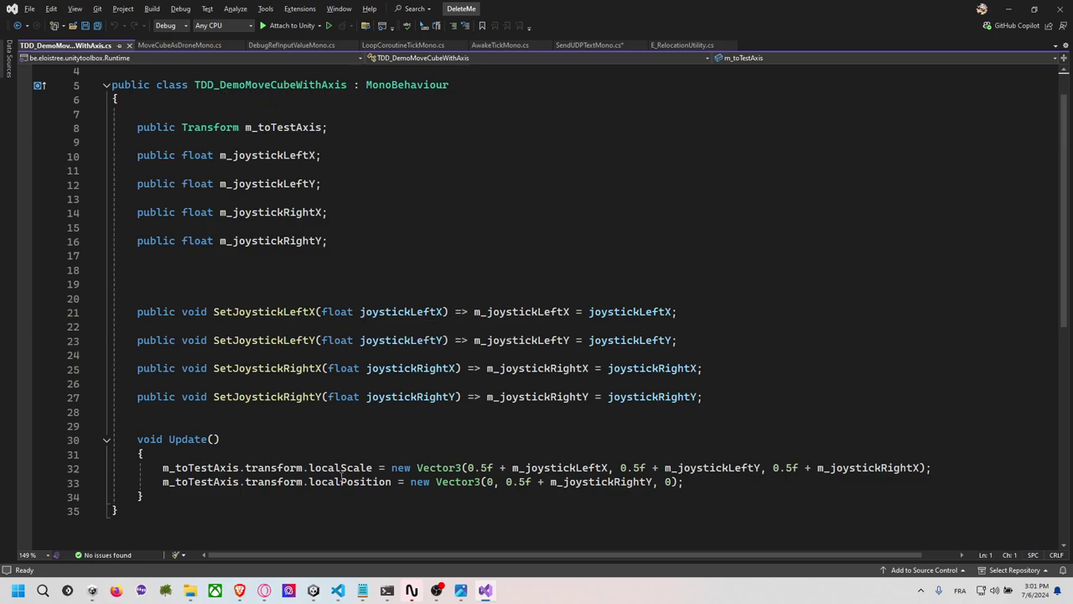
mouse_move(369, 467)
left_click_drag(260, 313, 684, 313)
left_click(265, 340)
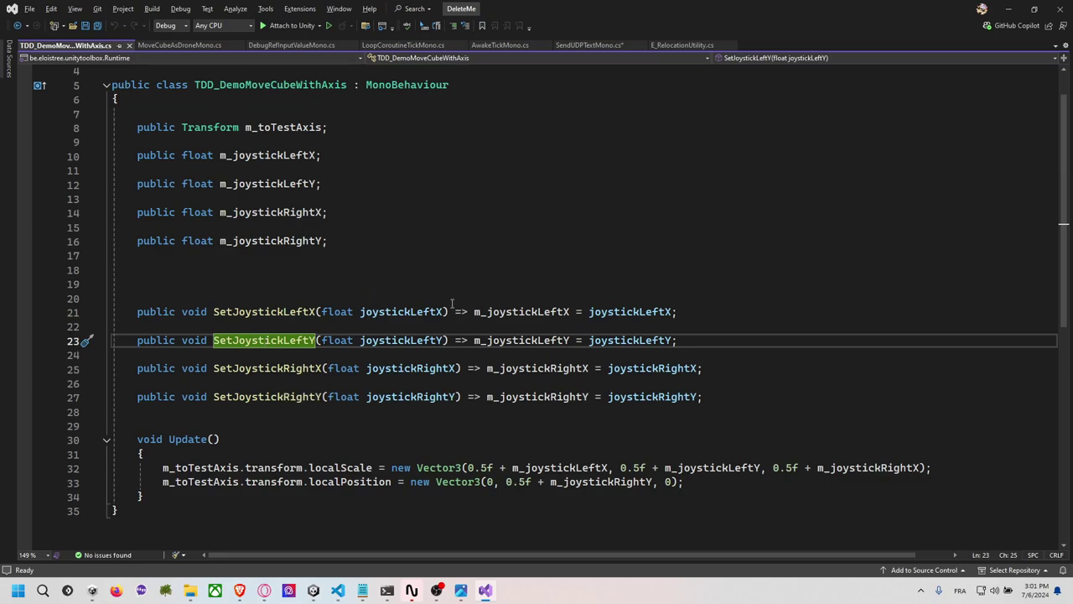
Open ToolboxRelocationUtility from Unity, scroll through it, and return to Unity.
key("alt+Tab")
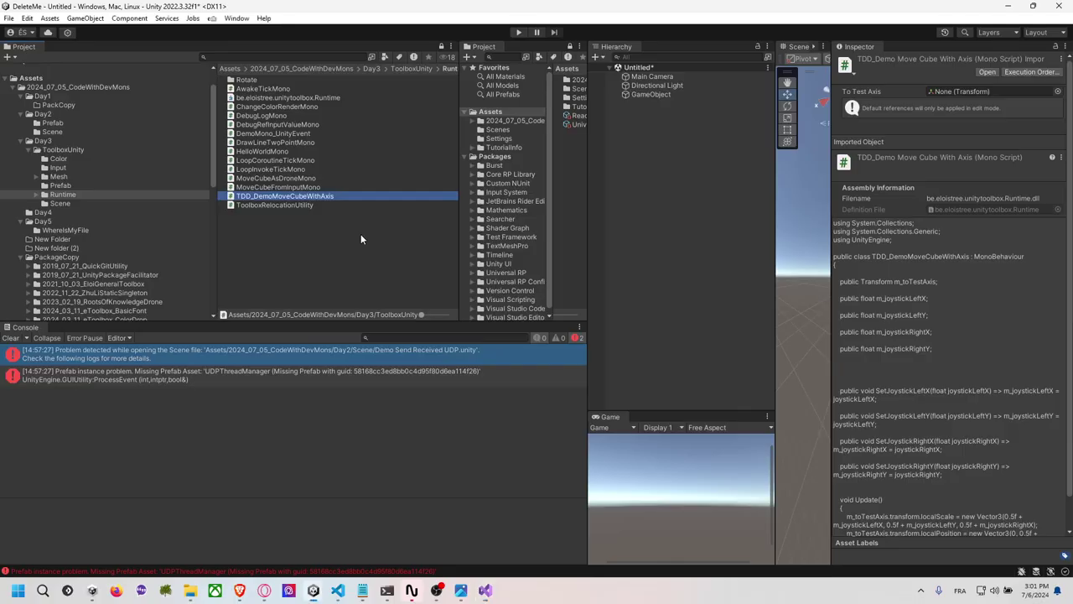
double_click(315, 207)
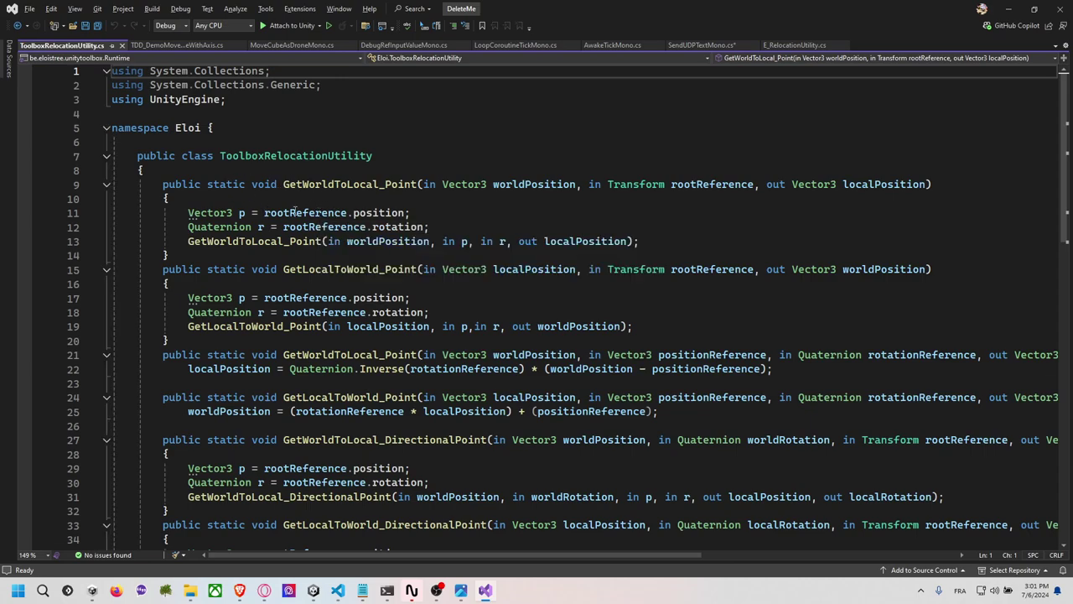
scroll(311, 237, "down", 4)
scroll(311, 237, "down", 2)
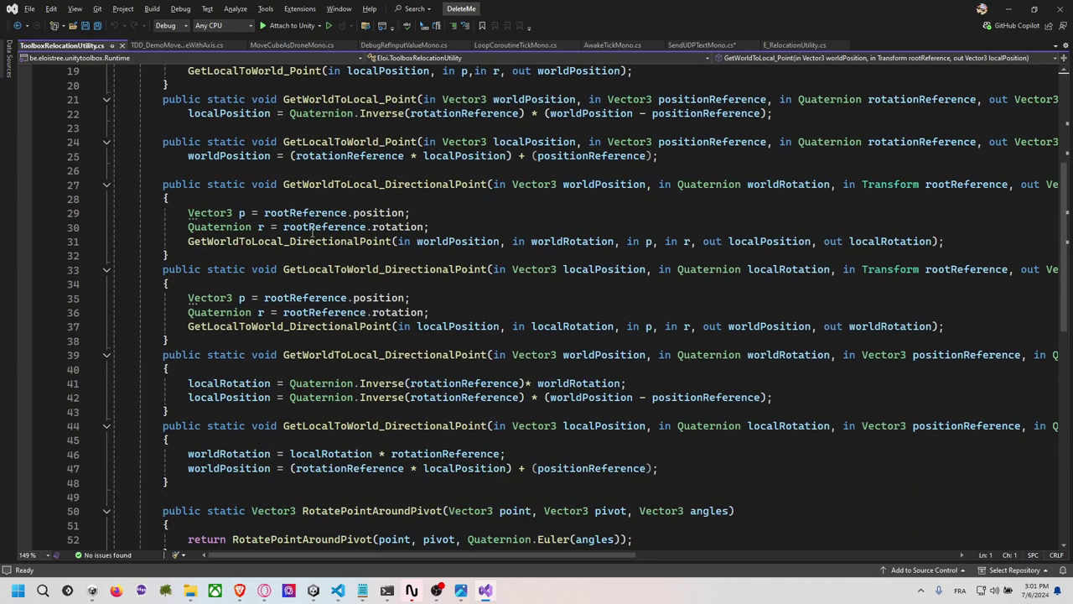
scroll(312, 237, "down", 2)
key("alt+Tab")
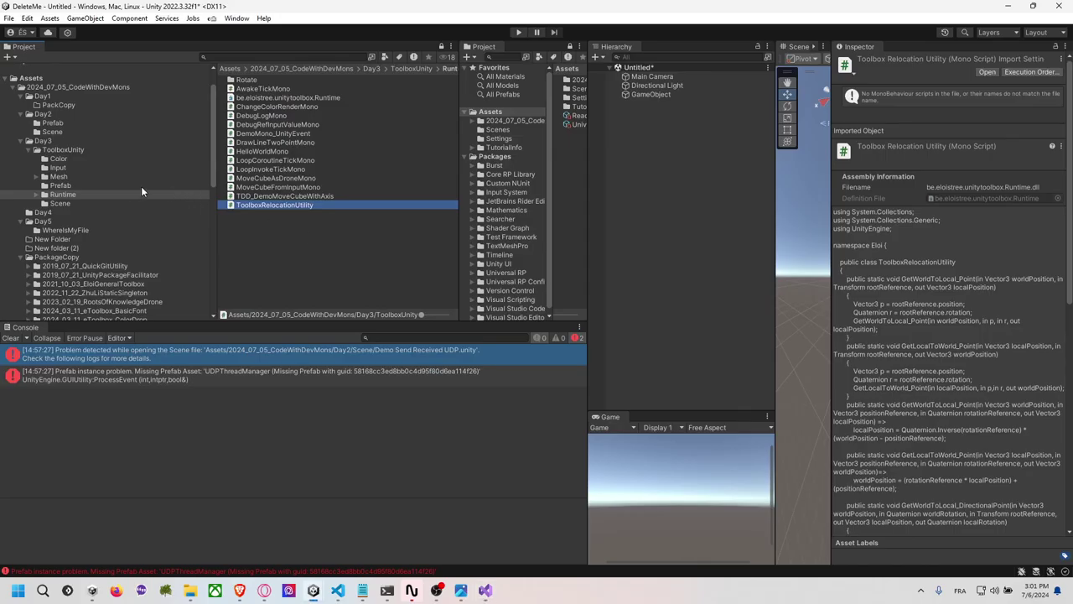
Browse from Day3 to the Day4 folder to list its job scripts.
left_click(59, 141)
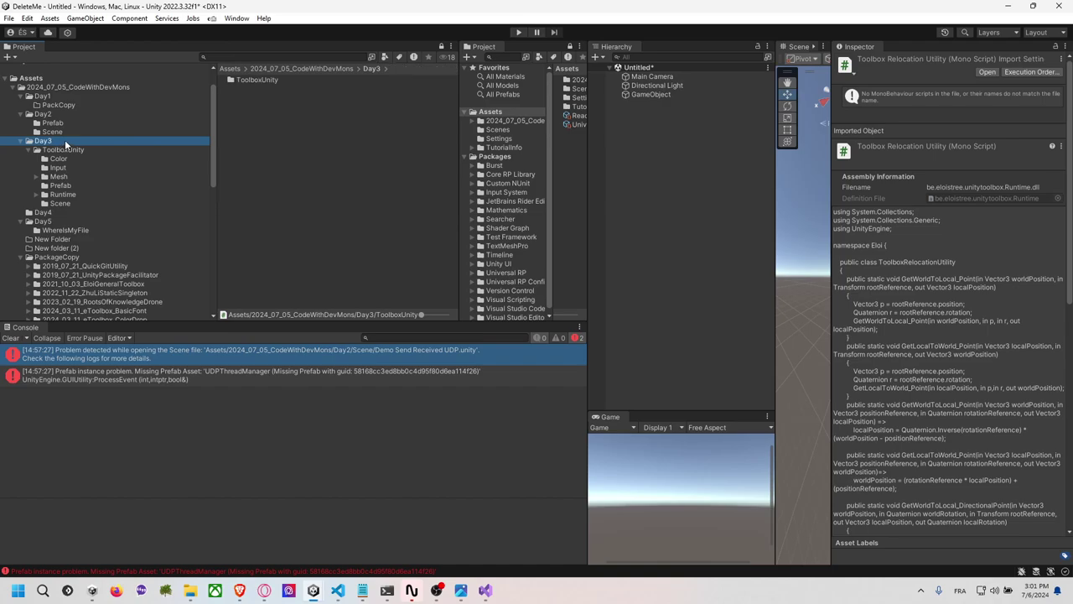
left_click(55, 213)
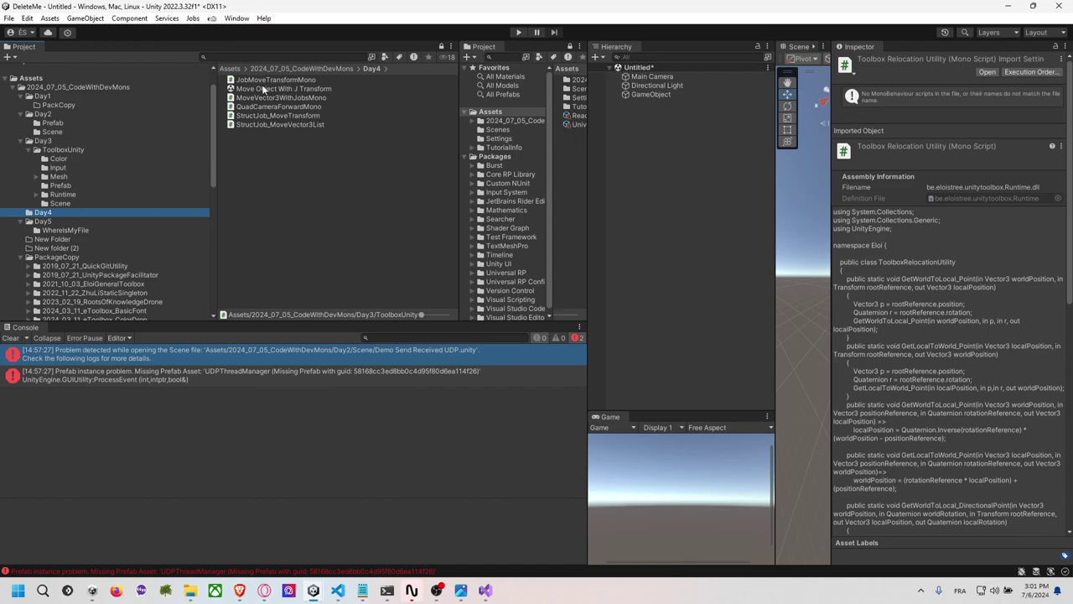
left_click(237, 18)
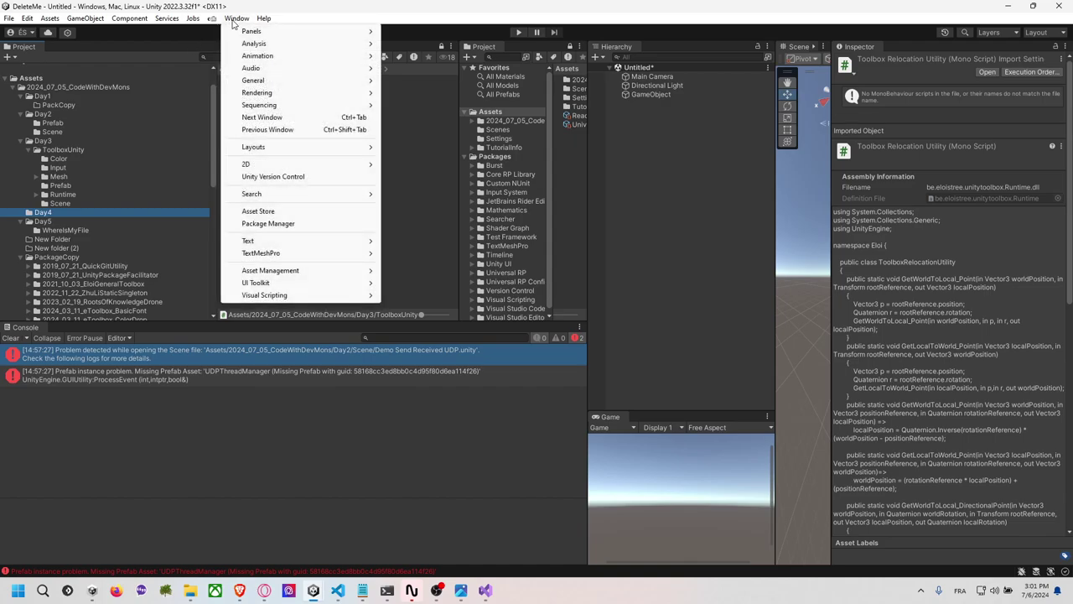
Open the Profiler, reposition and enlarge it, and start playing the scene.
mouse_move(285, 44)
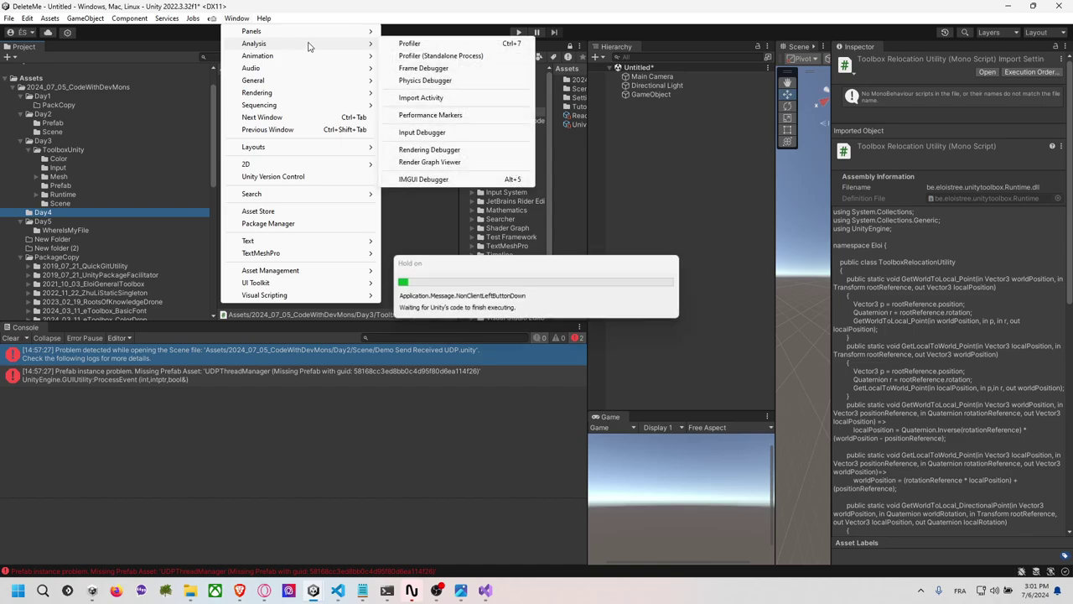
left_click(417, 42)
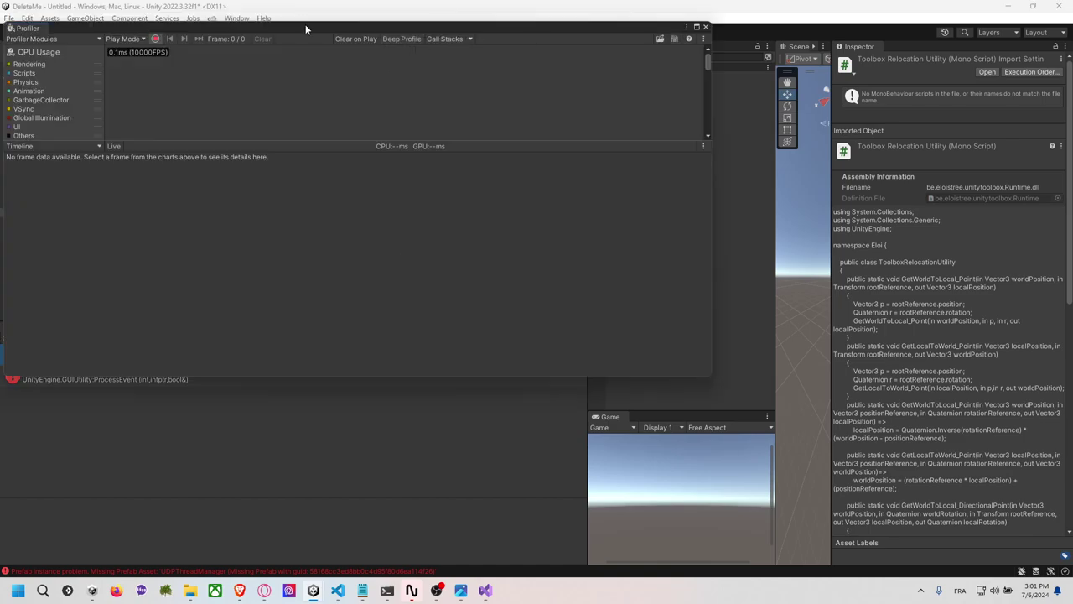
left_click_drag(305, 26, 470, 94)
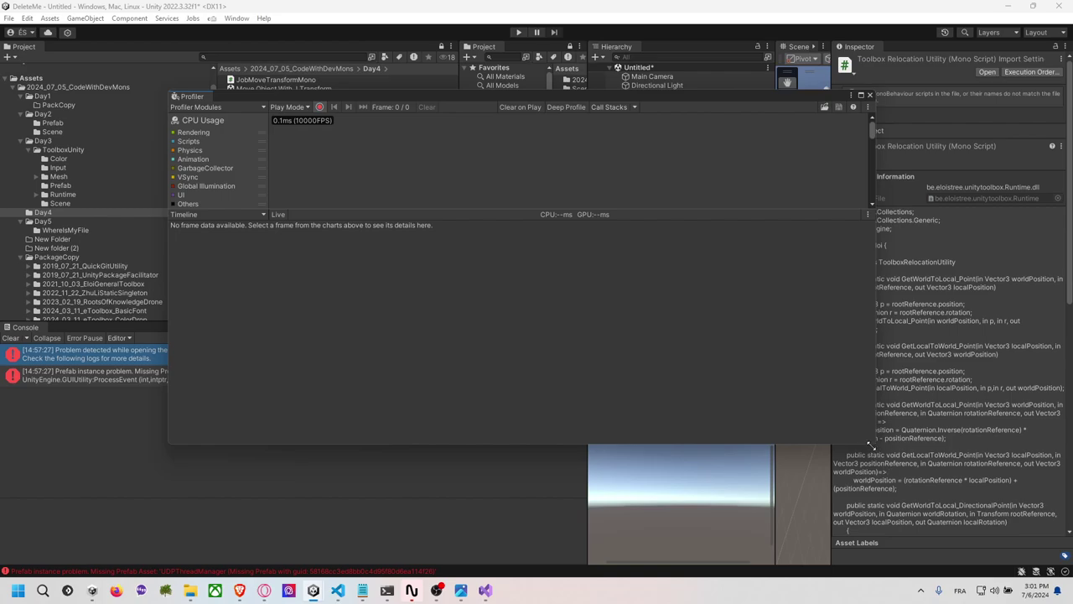
left_click_drag(872, 444, 910, 474)
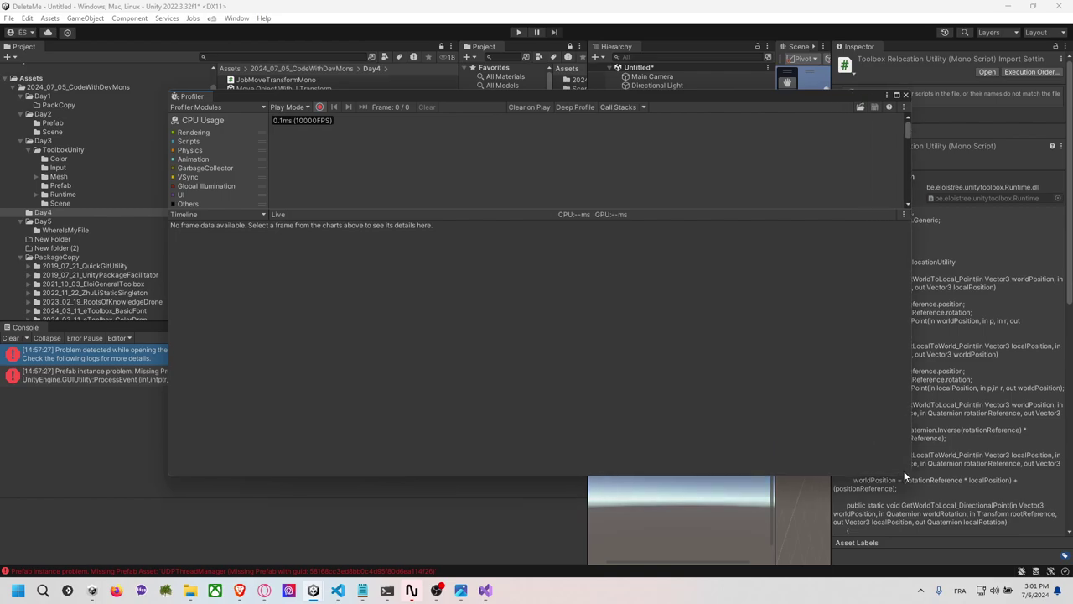
left_click(517, 33)
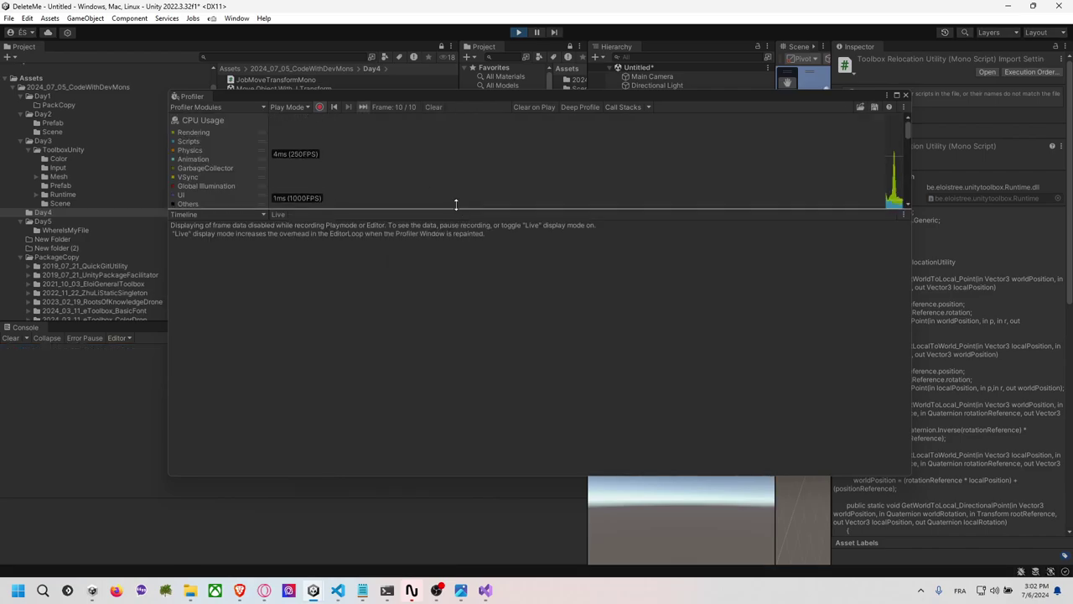
Pause on frame 19 and inspect the CollectUIStats, DoRenderLoop and Inl_RenderCameraStack samples.
left_click_drag(584, 186, 560, 195)
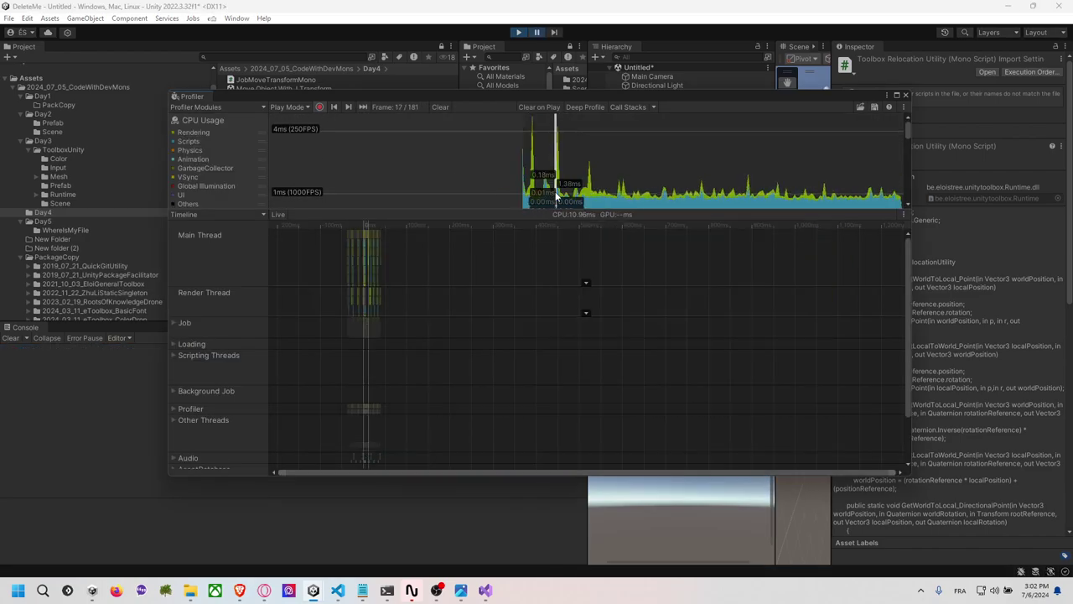
left_click(560, 195)
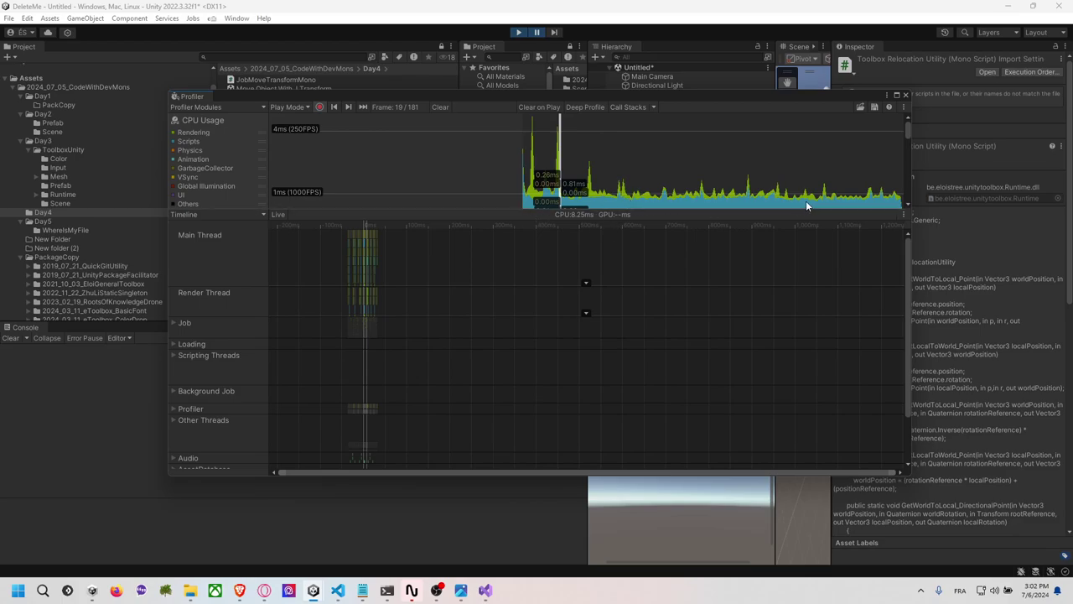
left_click(350, 254)
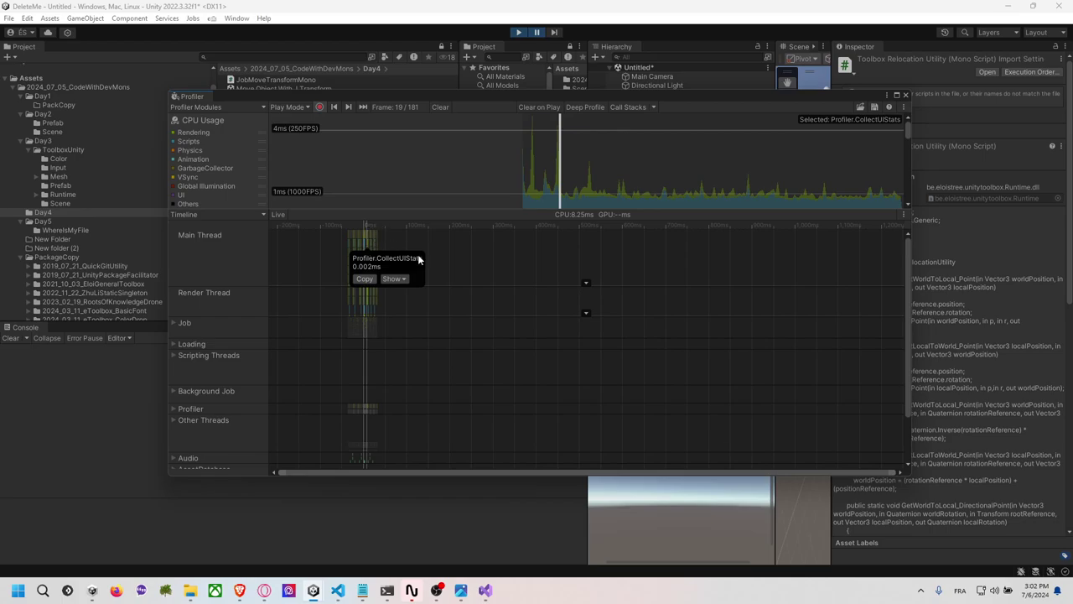
scroll(464, 266, "up", 2)
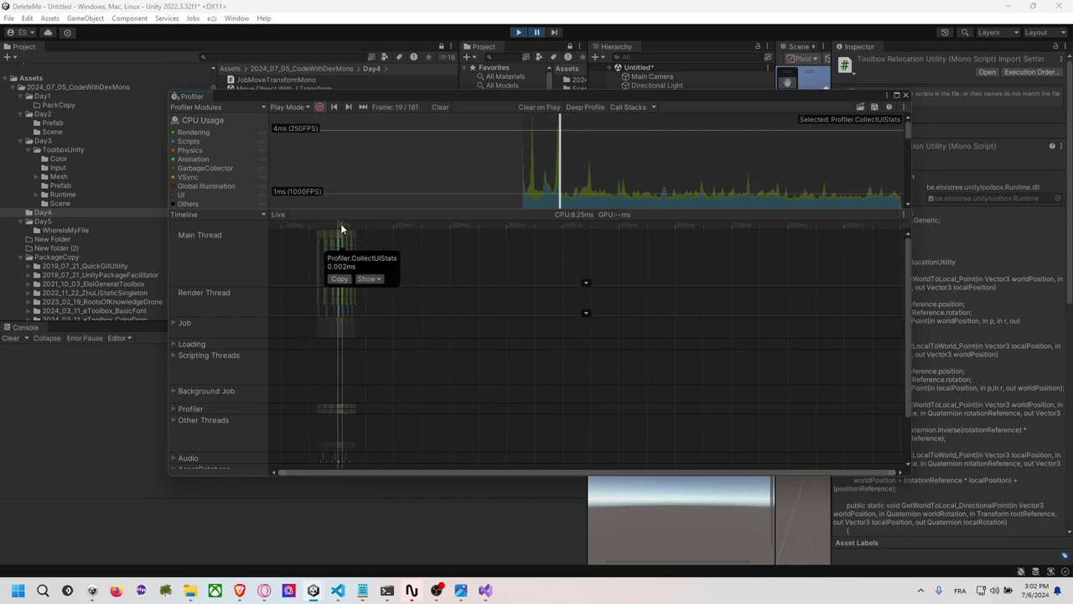
left_click(366, 226)
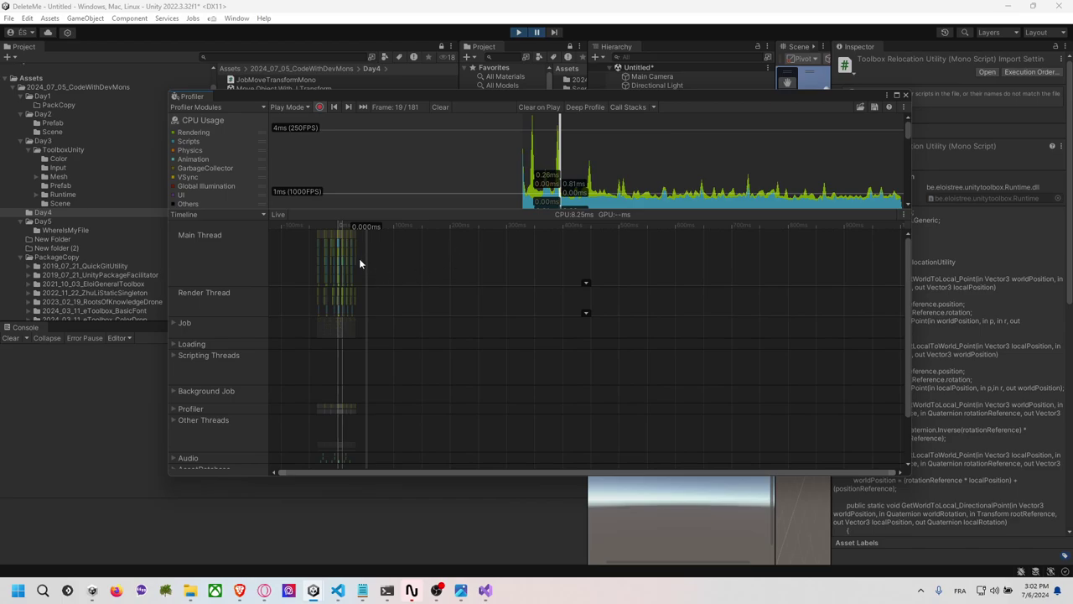
scroll(351, 256, "up", 3)
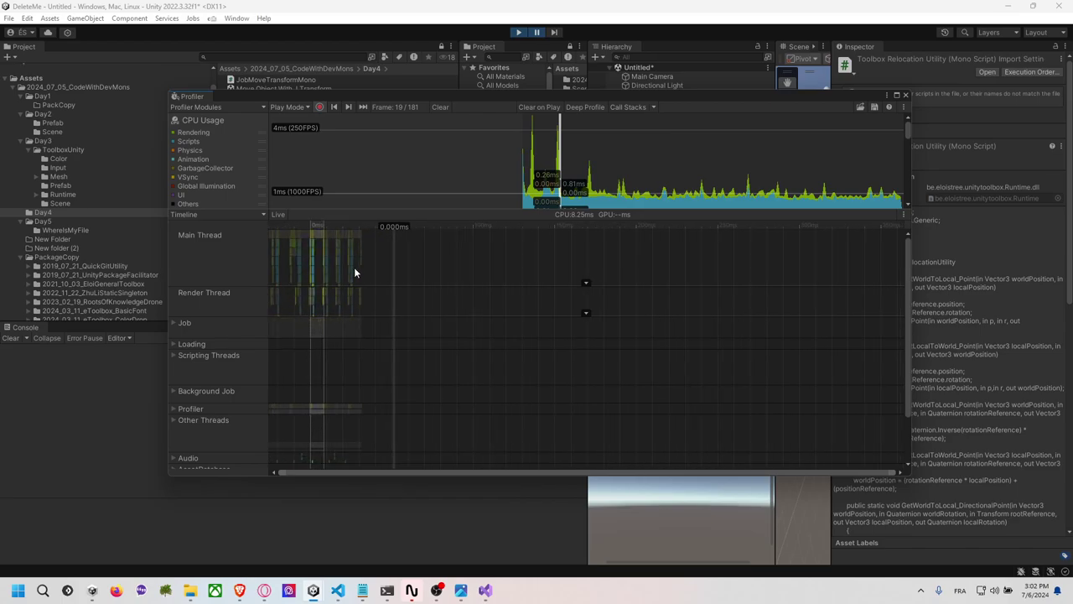
scroll(354, 268, "up", 2)
scroll(359, 288, "up", 1)
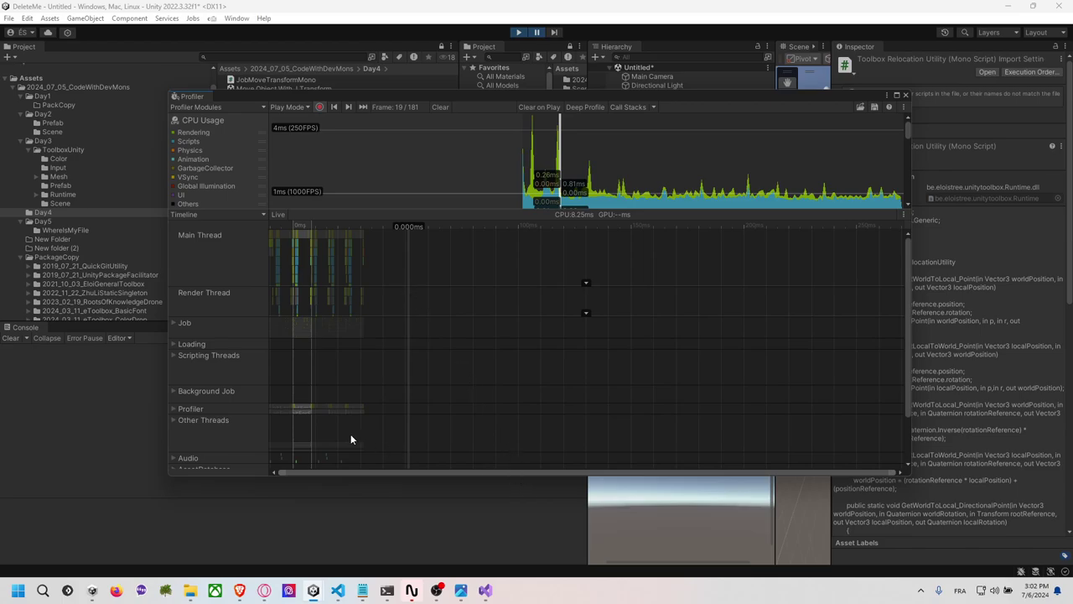
scroll(303, 268, "up", 1)
scroll(306, 275, "up", 1)
scroll(306, 277, "up", 1)
scroll(307, 282, "up", 2)
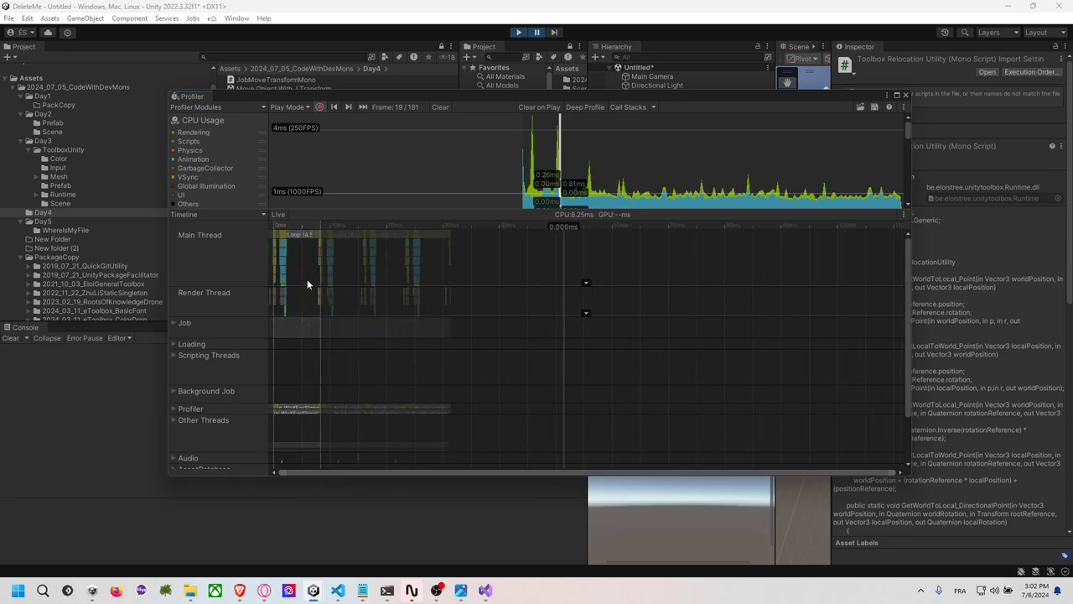
scroll(307, 285, "up", 1)
left_click(281, 244)
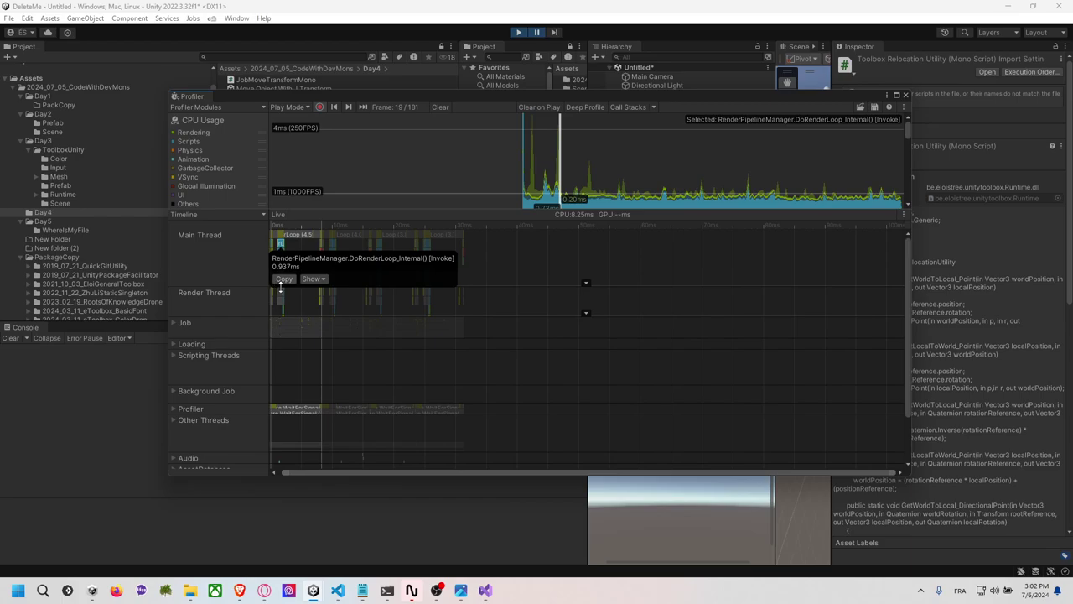
left_click(282, 295)
left_click(285, 265)
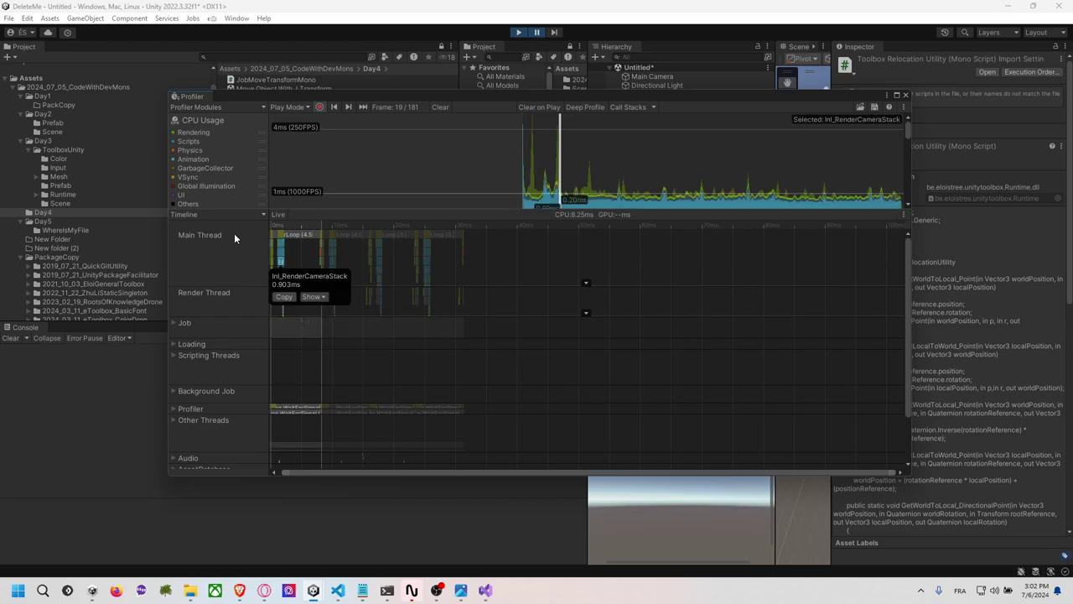
scroll(228, 172, "down", 1)
scroll(228, 171, "down", 1)
Review the Memory, Rendering, Audio, Video and Physics statistics, then switch to Visual Studio.
left_click(231, 160)
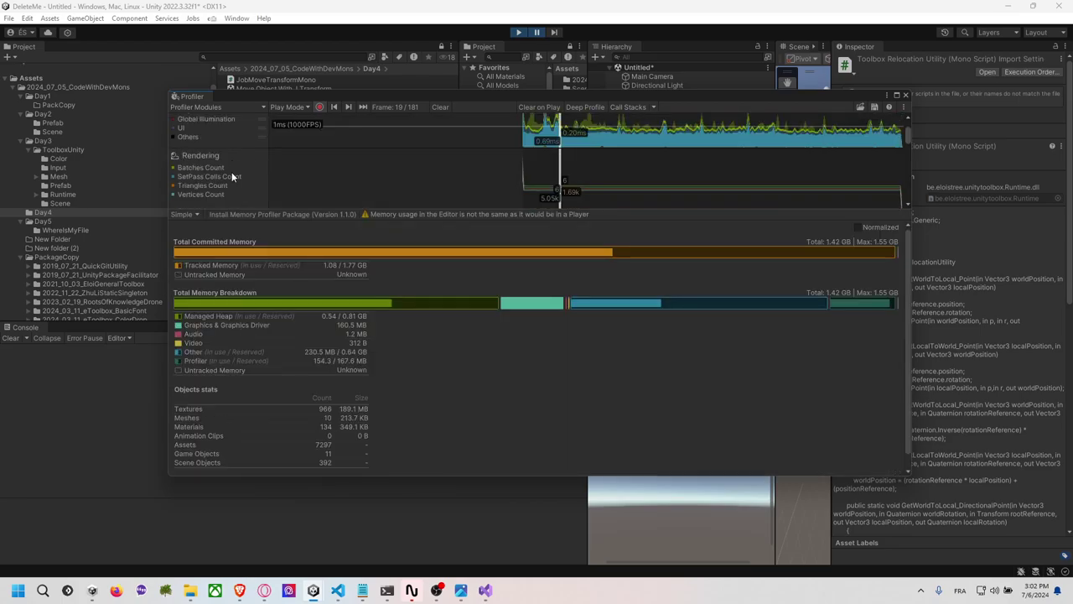
left_click(232, 175)
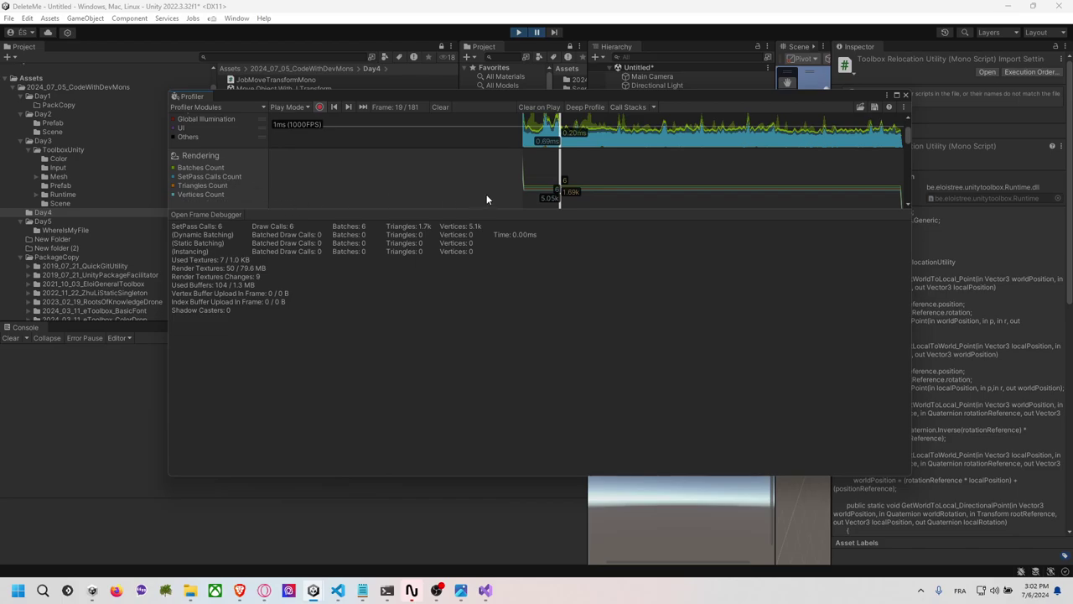
scroll(226, 168, "down", 1)
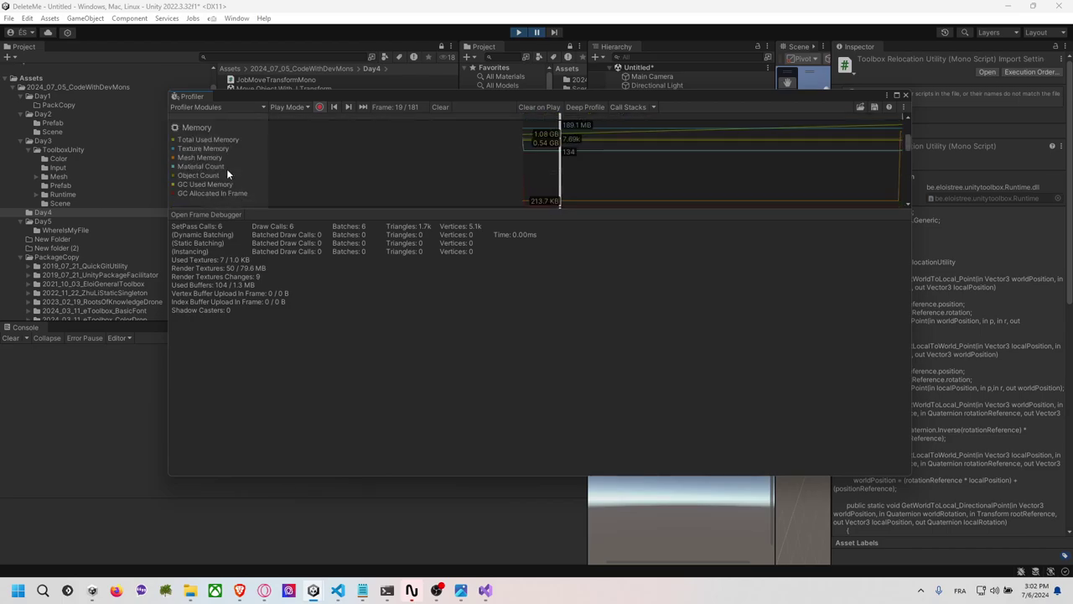
left_click(234, 162)
scroll(246, 174, "down", 1)
left_click(246, 171)
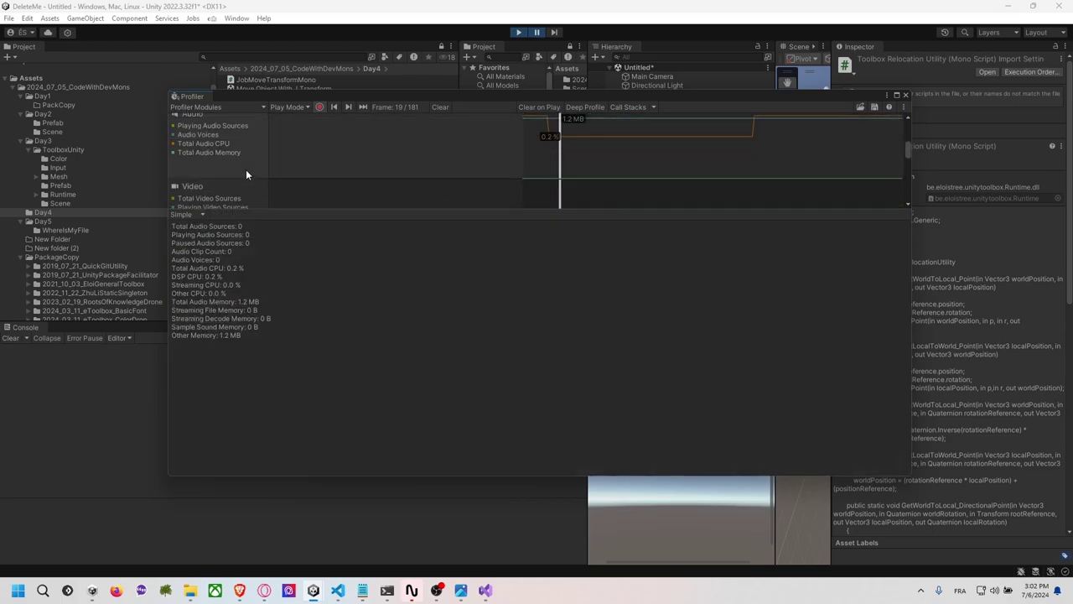
left_click(255, 194)
scroll(277, 193, "down", 1)
scroll(277, 188, "down", 1)
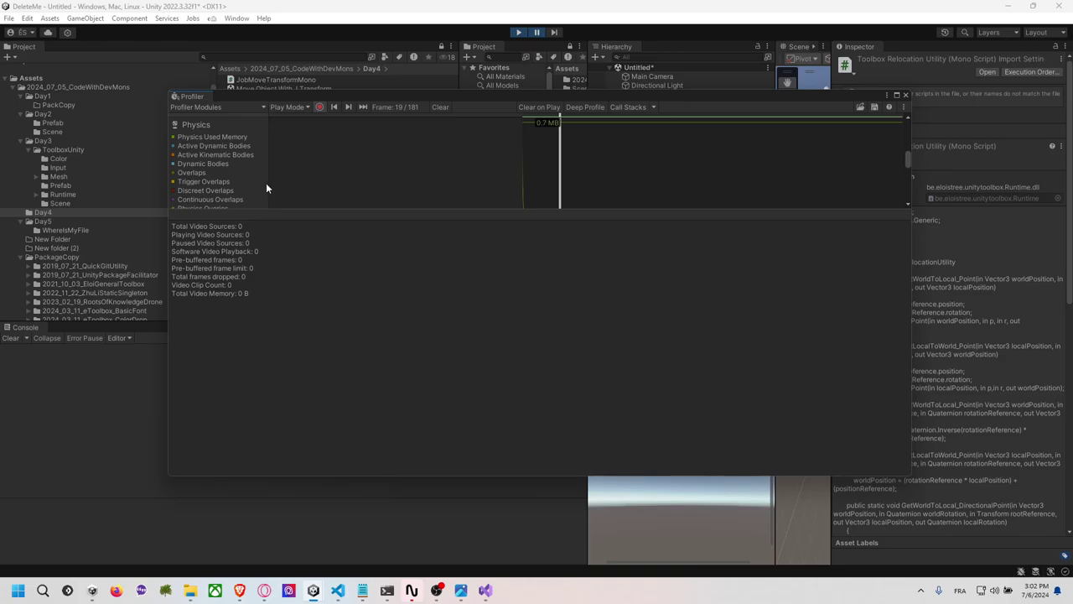
left_click(261, 166)
key("alt+Tab")
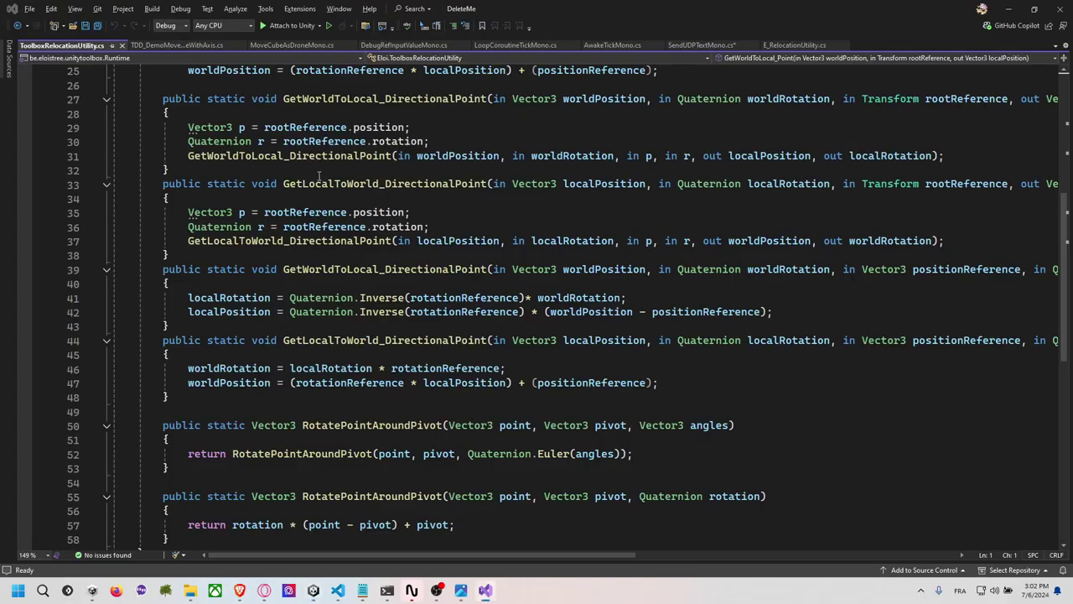
Close the Profiler, open MoveVector3WithJobsMono in Visual Studio, then return to Unity.
key("alt+Tab")
left_click(905, 97)
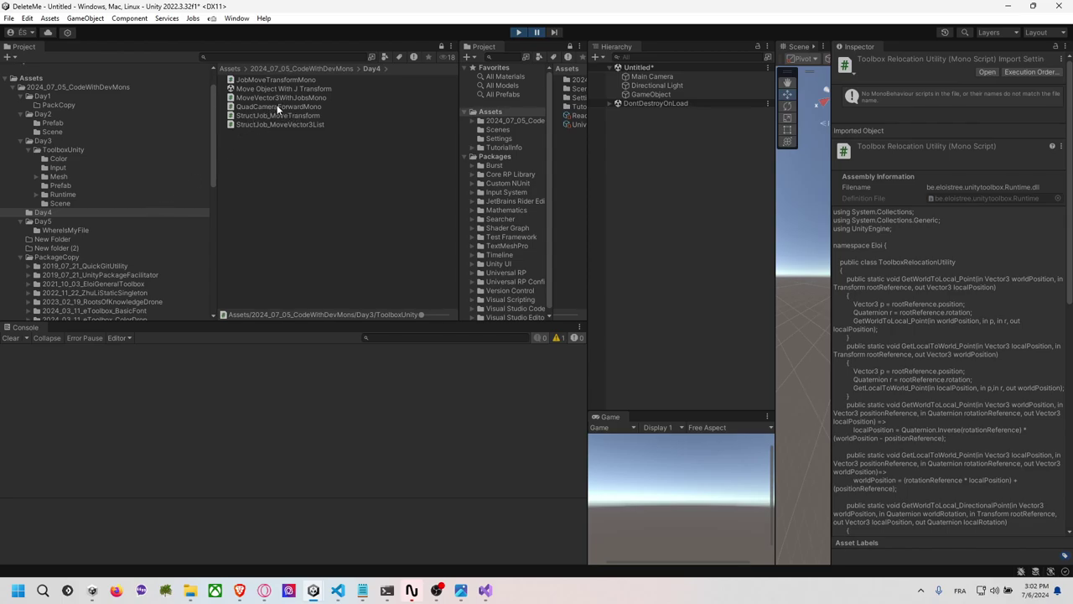
double_click(285, 97)
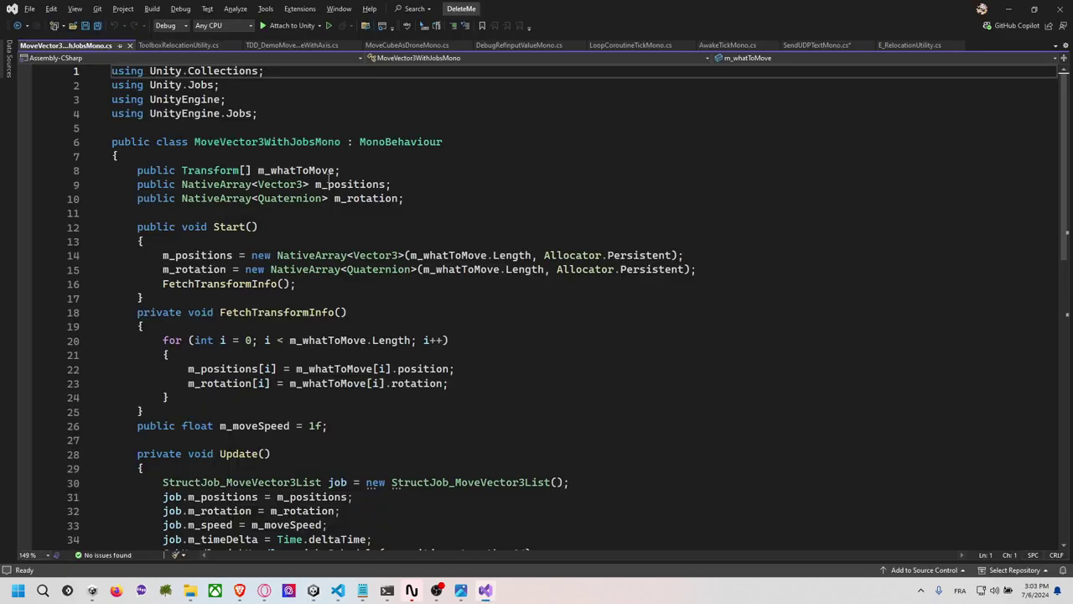
key("alt+Tab")
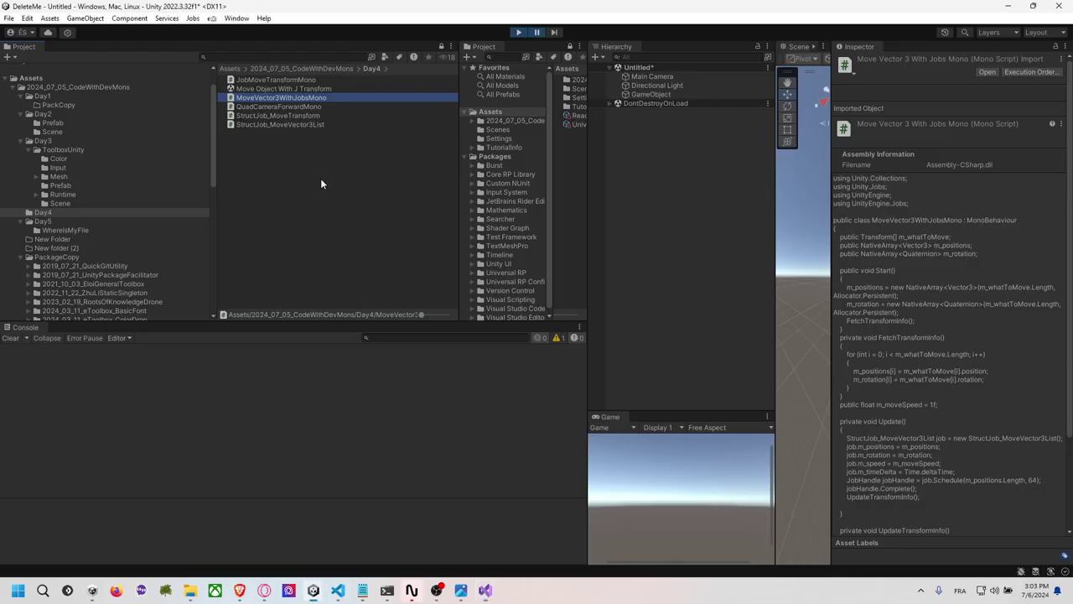
Open QuadCameraForwardMono in Visual Studio, scroll through it, and return to Unity.
double_click(280, 107)
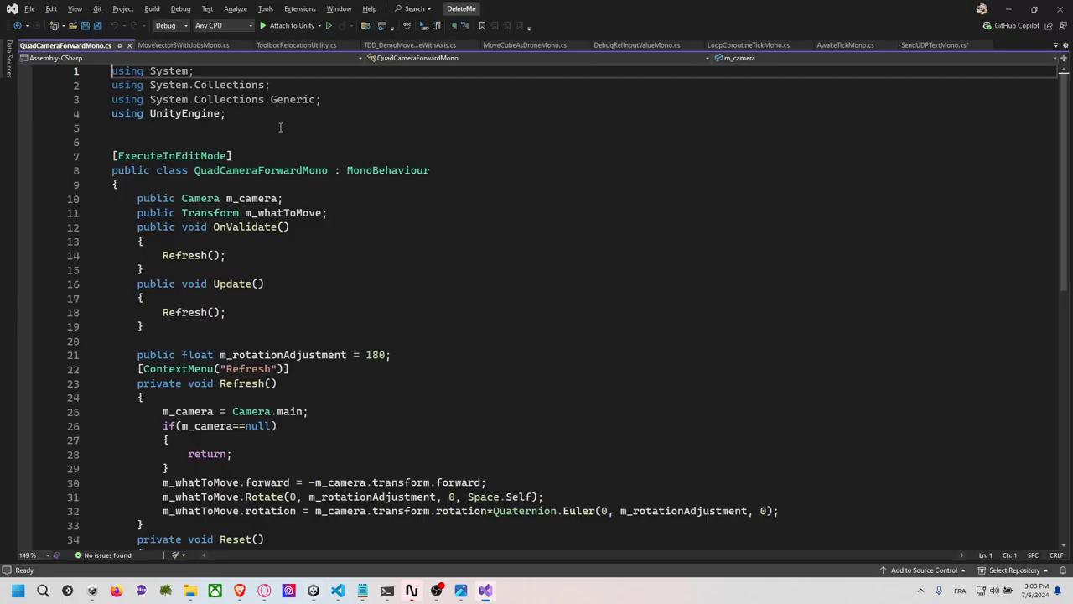
scroll(315, 202, "down", 4)
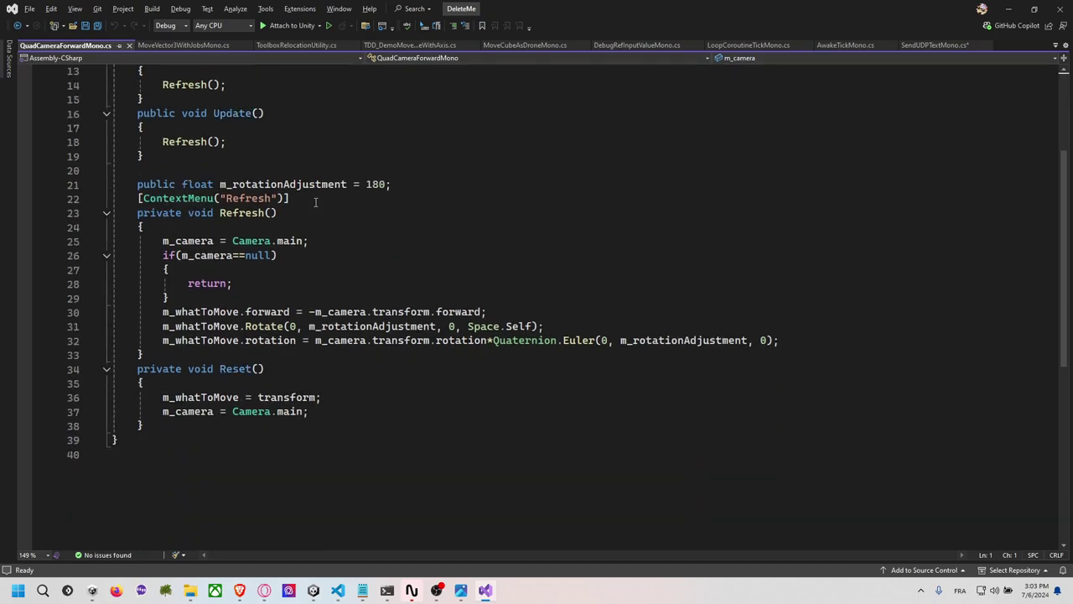
scroll(315, 202, "up", 3)
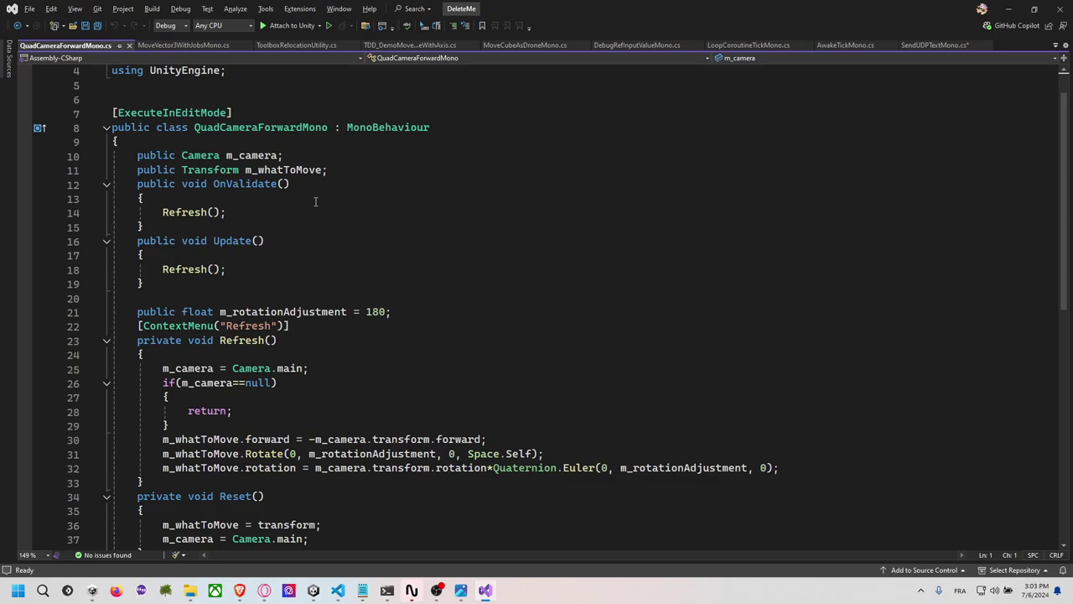
scroll(315, 202, "down", 2)
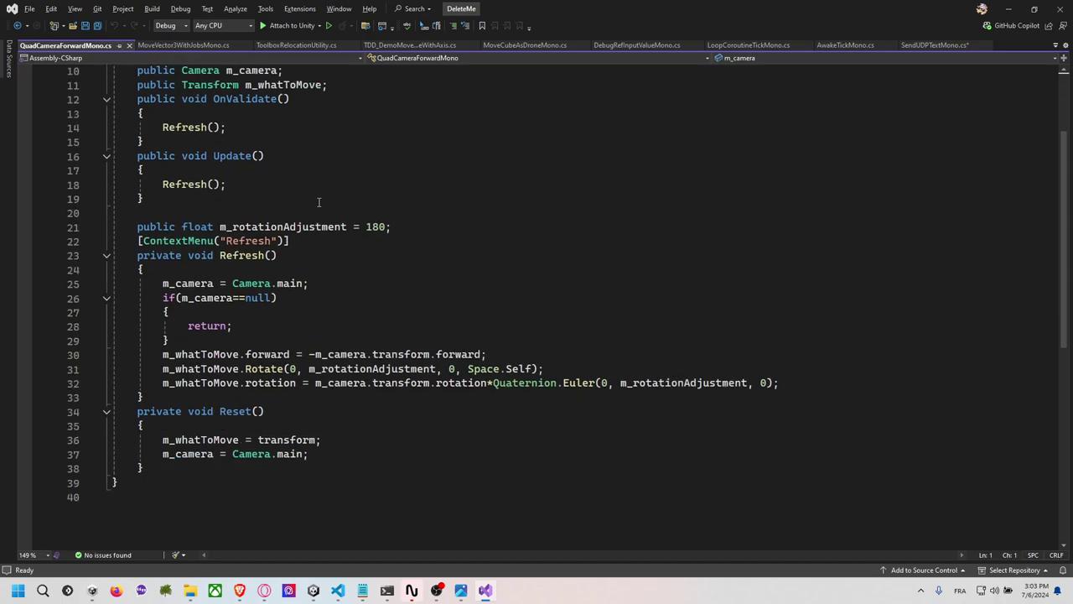
key("alt+Tab")
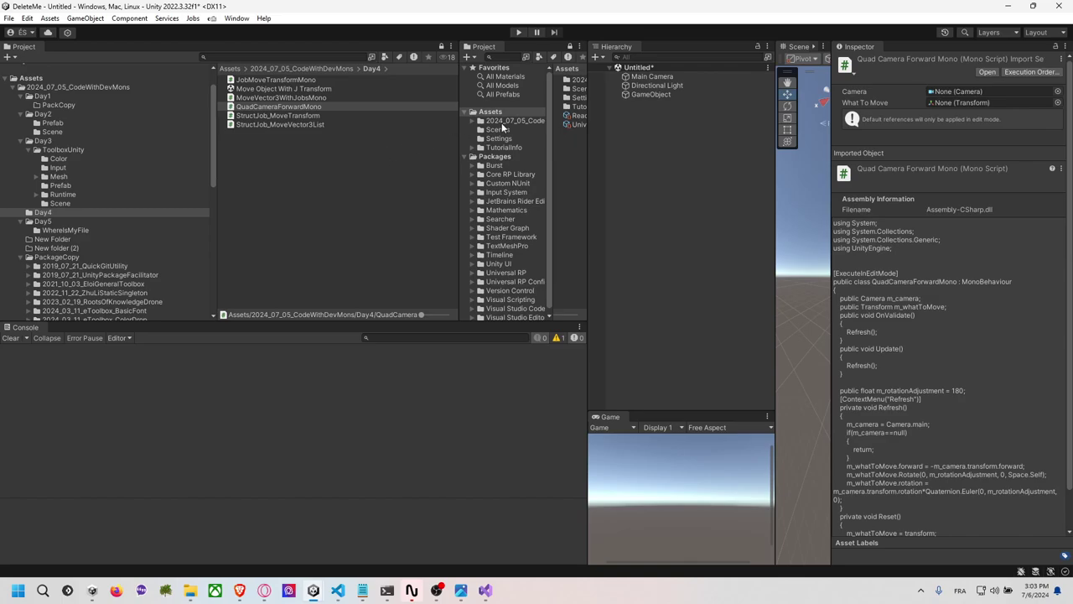
Open the Move Object With J Transform scene and frame Cube (8) from the Pool.
double_click(311, 90)
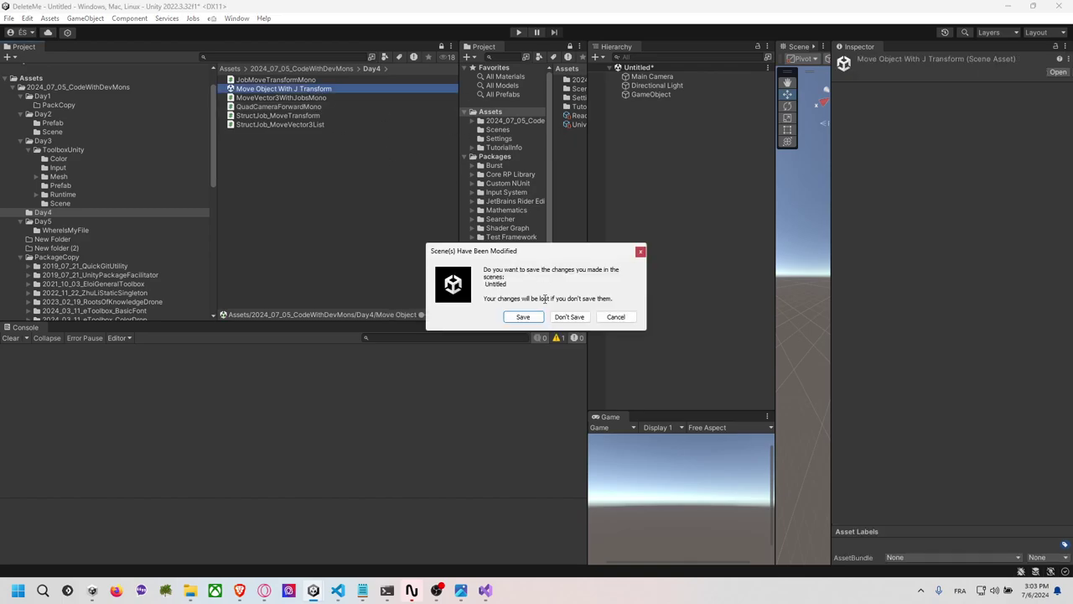
left_click(573, 318)
left_click_drag(777, 243, 551, 243)
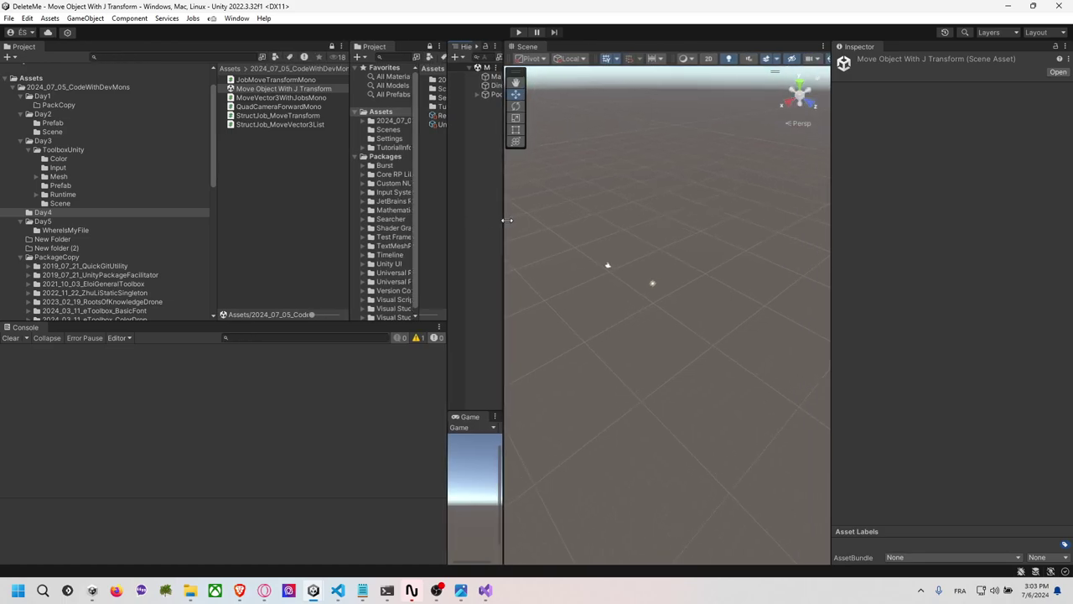
left_click(477, 94)
left_click(511, 138)
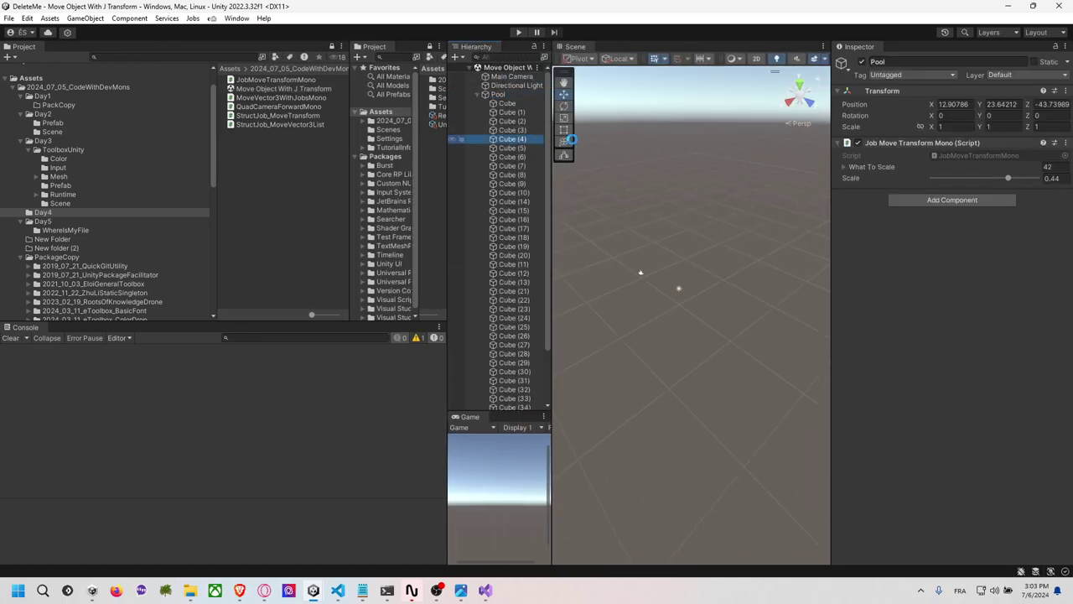
double_click(503, 175)
scroll(687, 208, "down", 3)
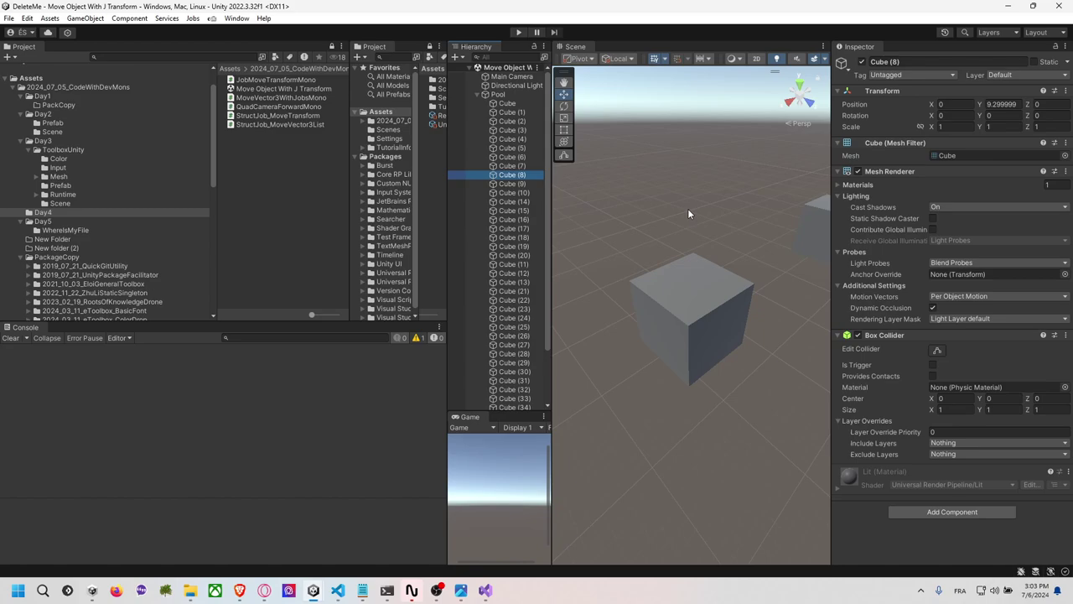
scroll(694, 212, "down", 3)
scroll(699, 220, "down", 2)
scroll(700, 244, "down", 3)
scroll(704, 257, "down", 3)
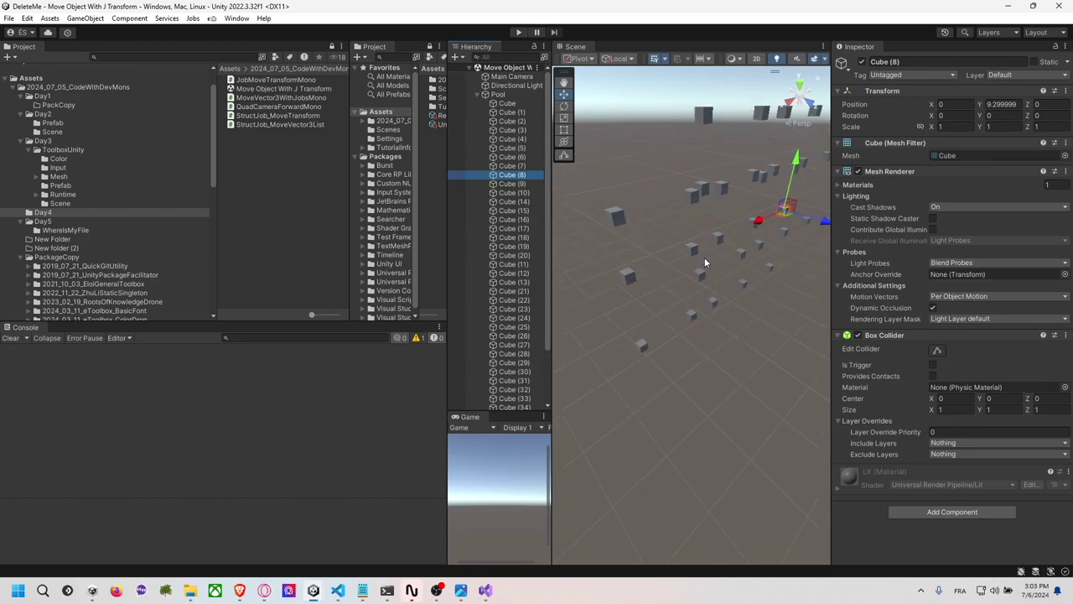
scroll(704, 251, "down", 2)
Play the scene, inspect Cube (17) and the Pool, and open JobMoveTransformMono.
left_click(518, 32)
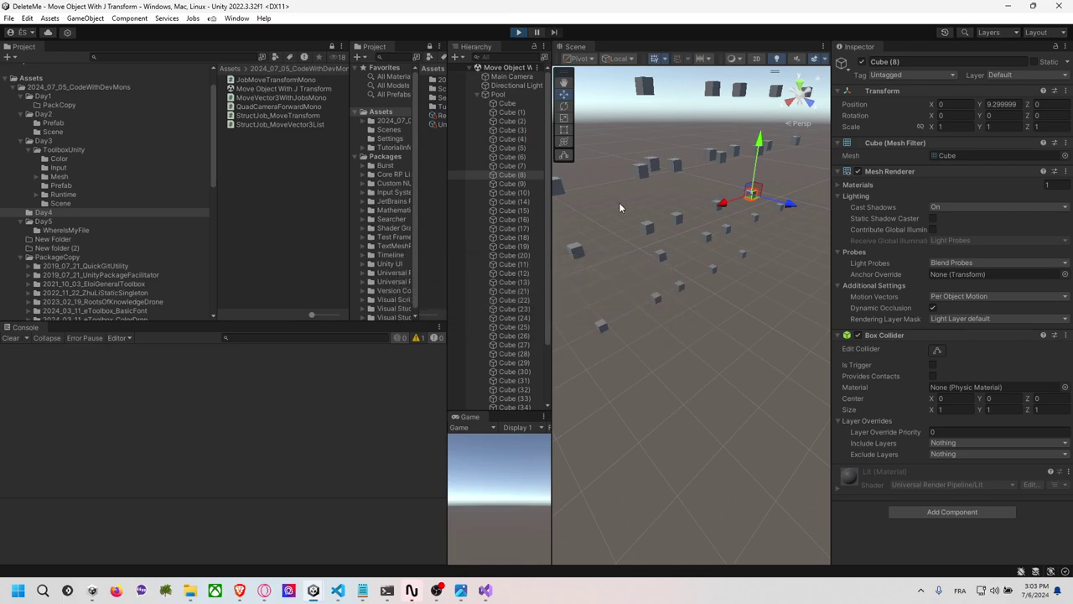
left_click(682, 168)
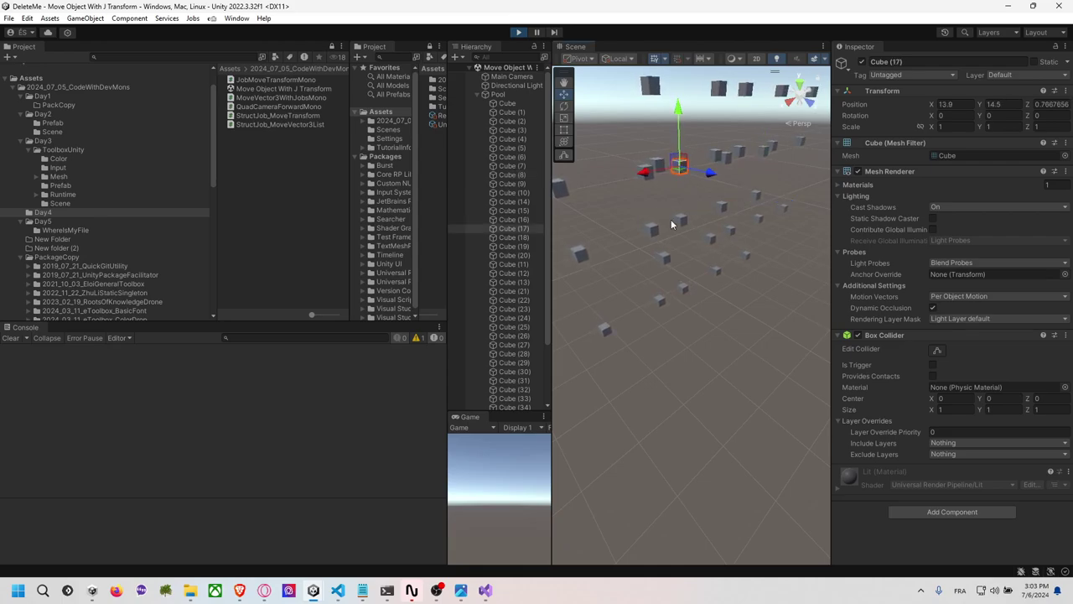
left_click(505, 95)
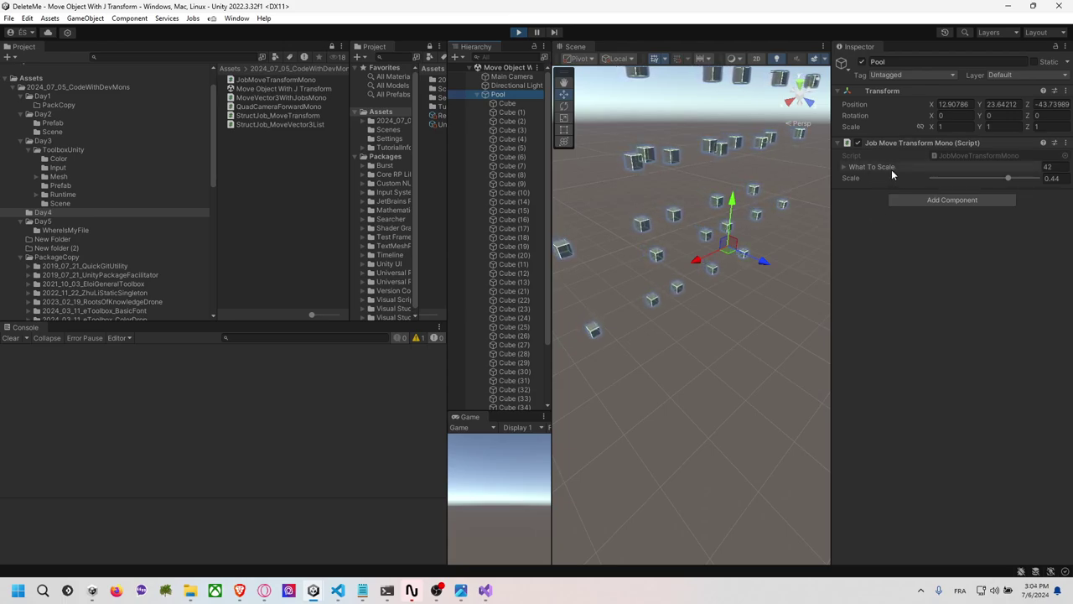
left_click(955, 152)
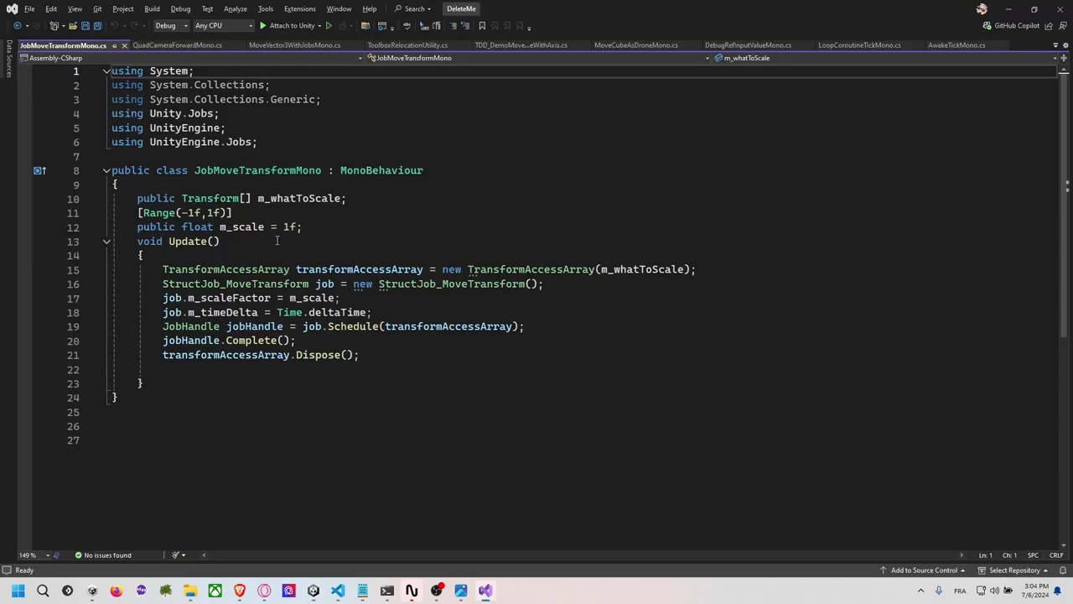
Inspect the TransformAccessArray type and the m_whatToScale field and its usage in JobMoveTransformMono.
double_click(254, 270)
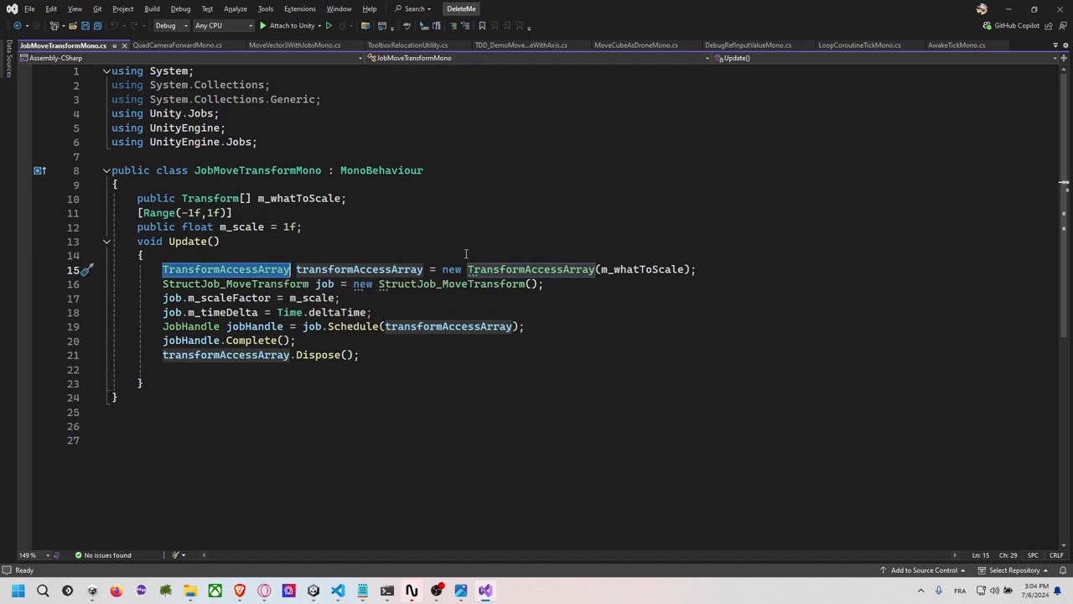
left_click(302, 199)
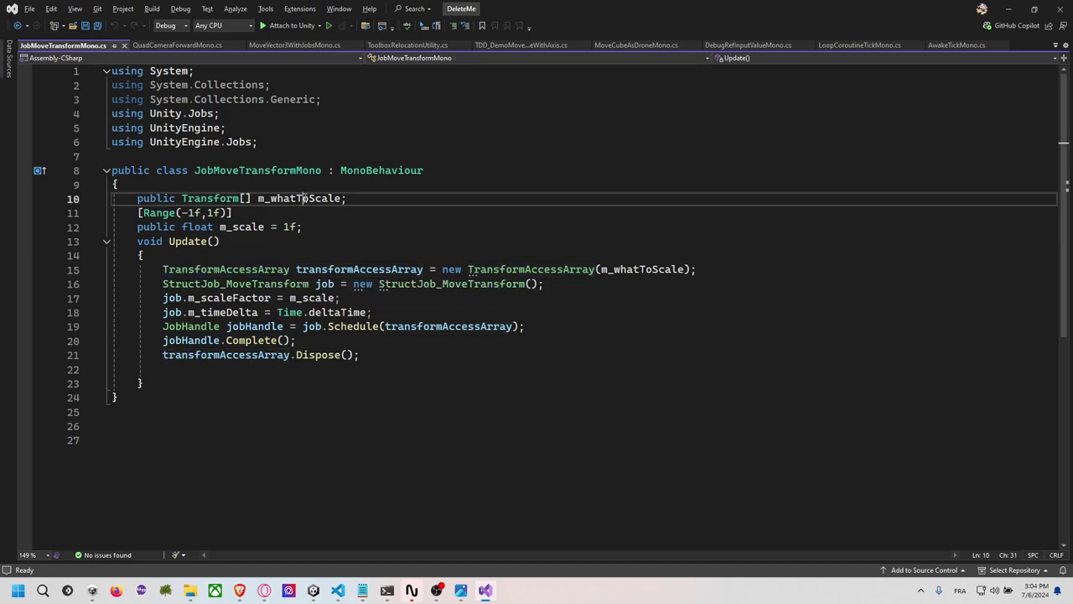
double_click(259, 199)
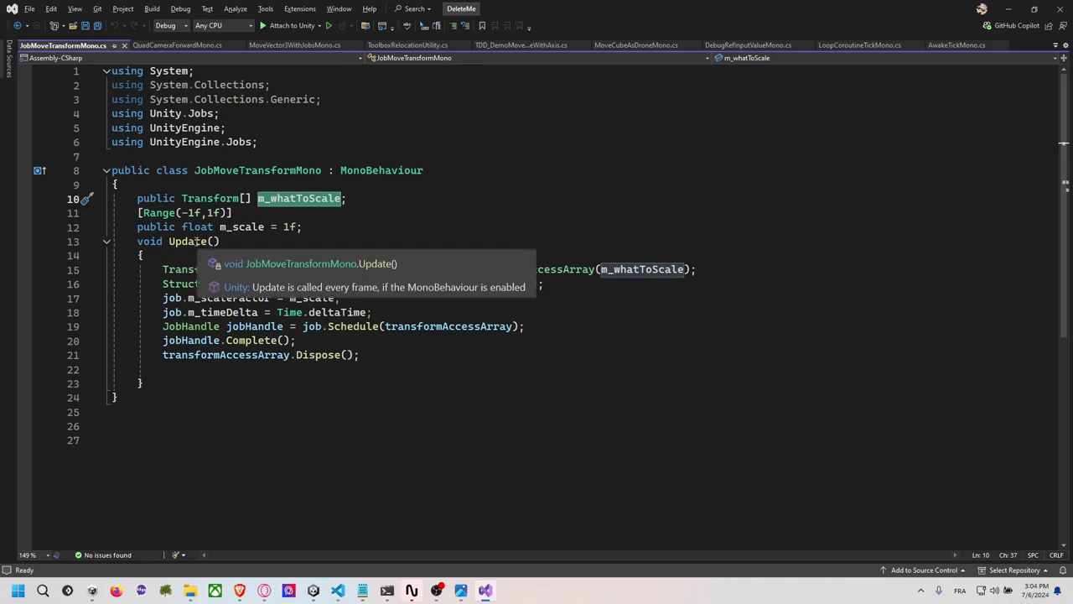
left_click(643, 269)
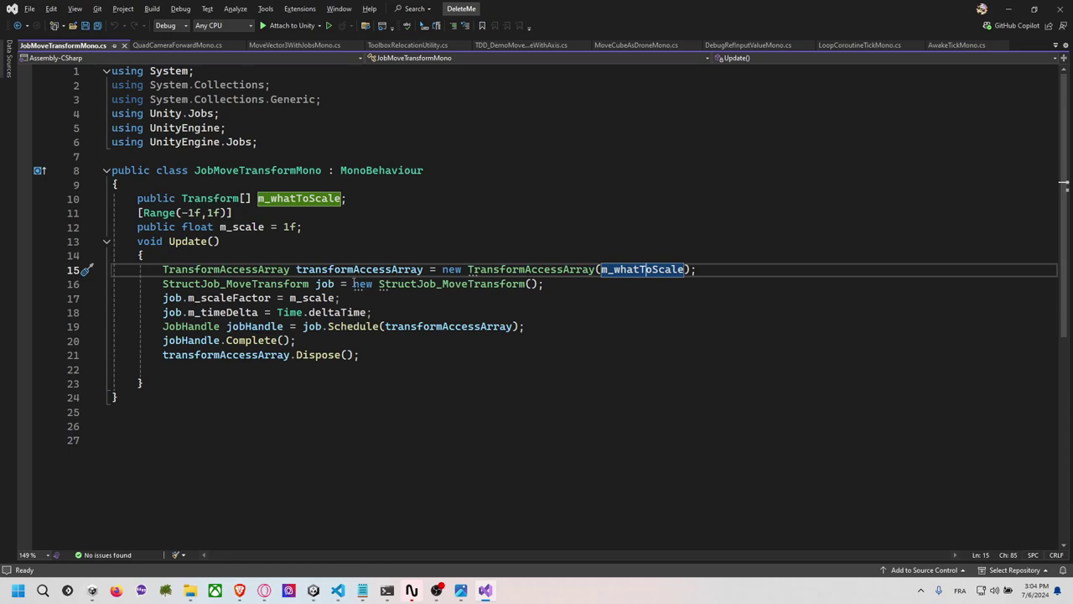
Jump to the StructJob_MoveTransform definition and read its Execute method.
right_click(429, 283)
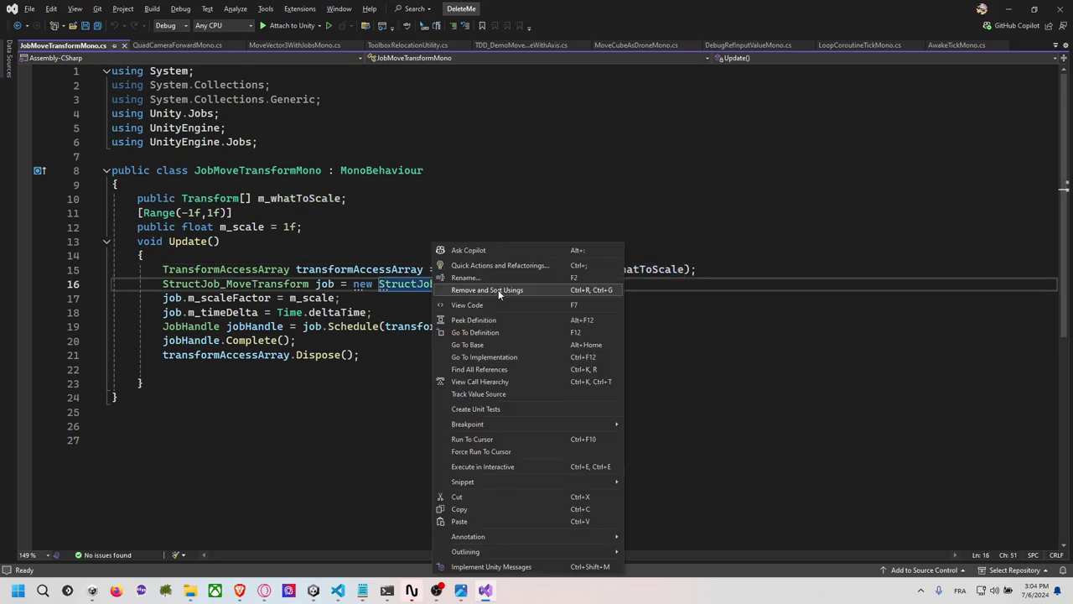
left_click(494, 332)
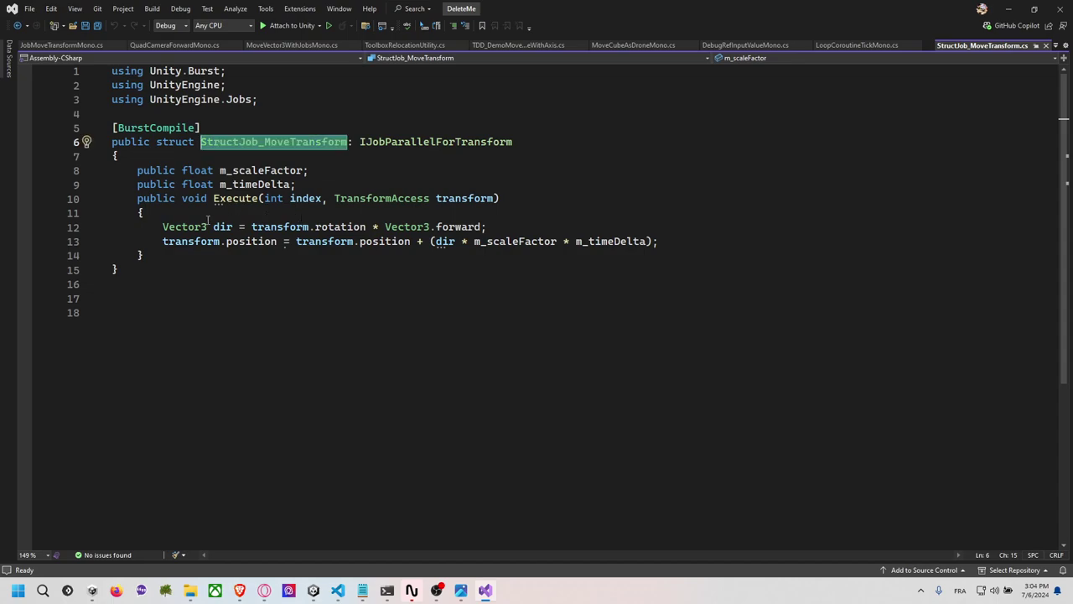
left_click_drag(181, 256, 138, 200)
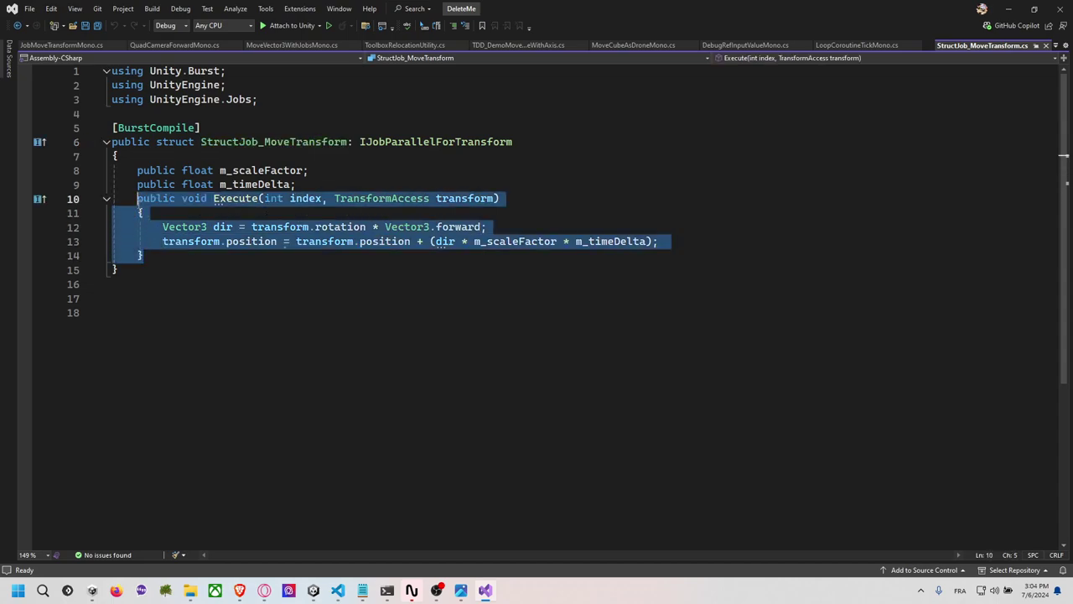
left_click(411, 213)
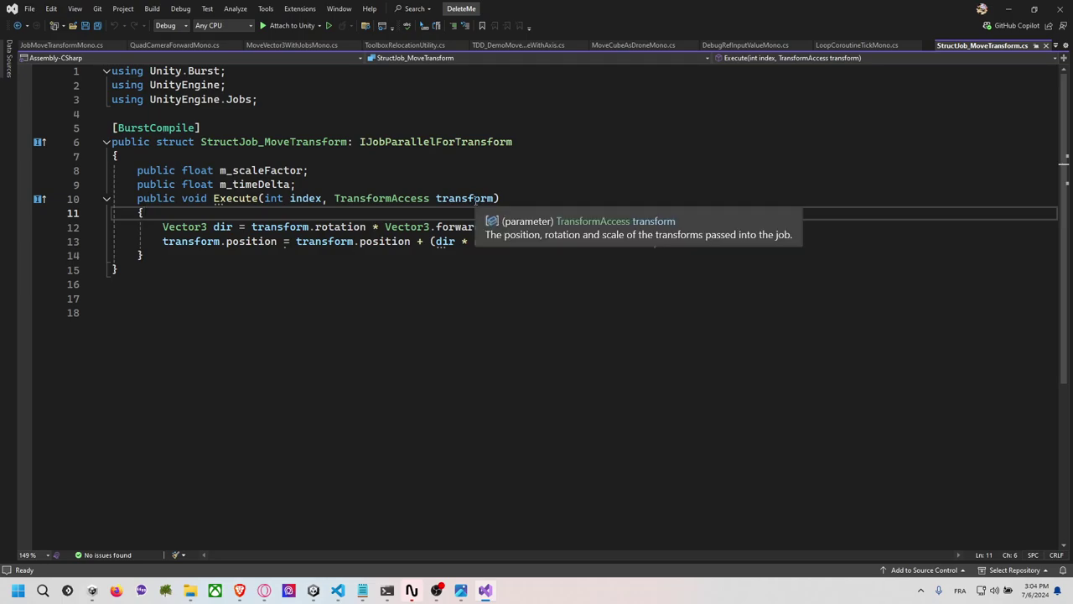
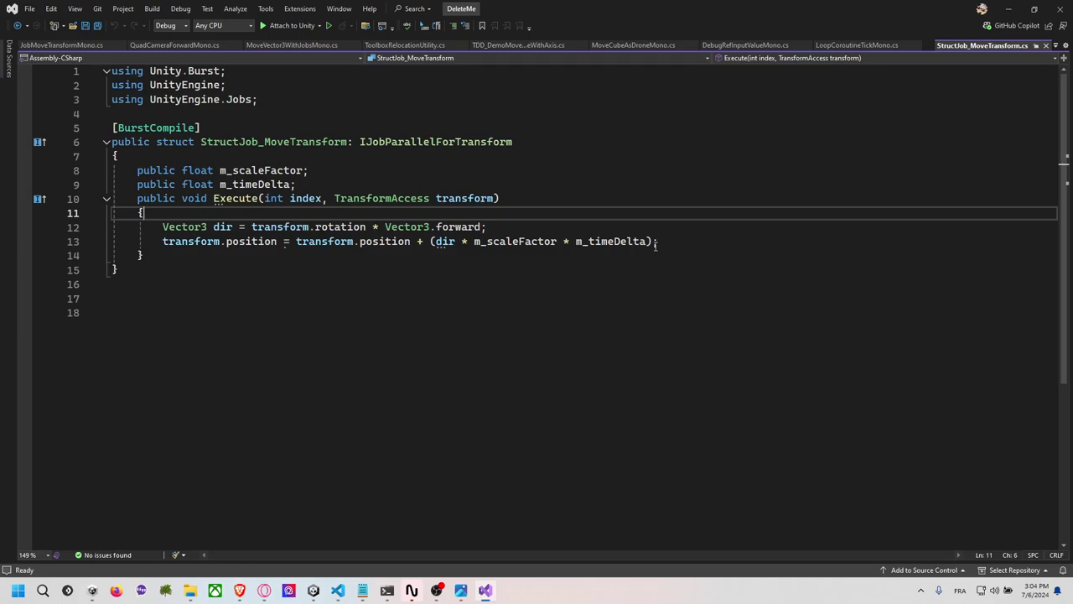
Close StructJob_MoveTransform.cs and open StructJob_MoveVector3List to review its NativeArray fields.
left_click(1046, 45)
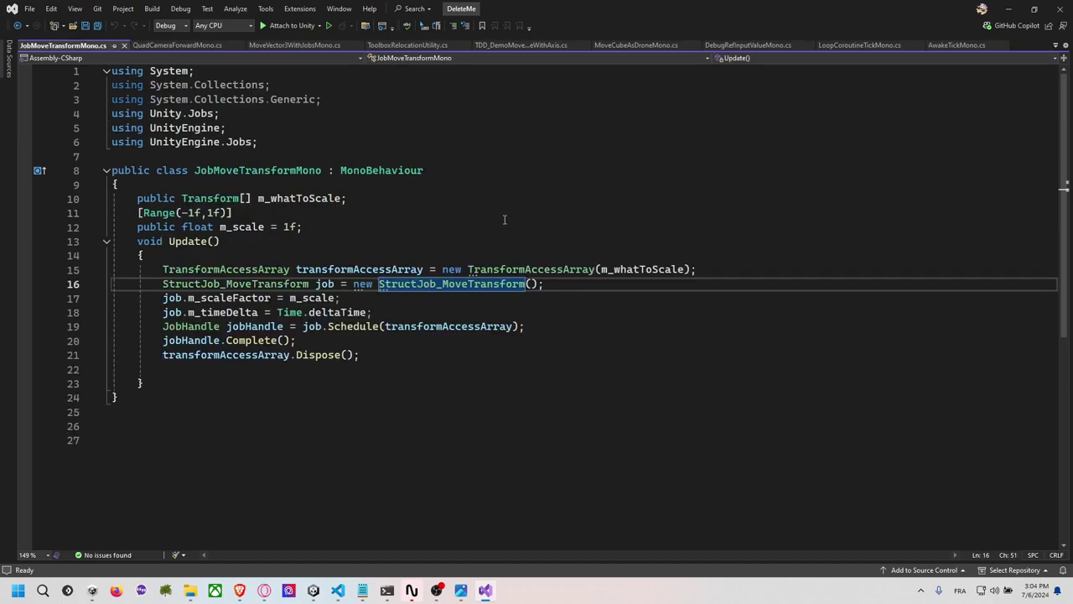
key("alt+Tab")
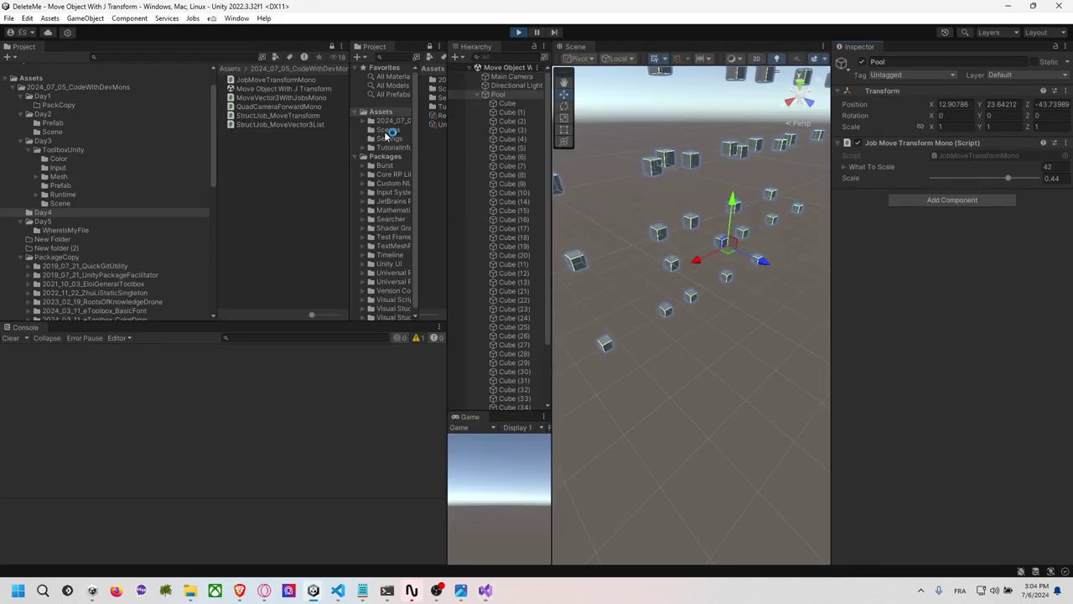
left_click(317, 117)
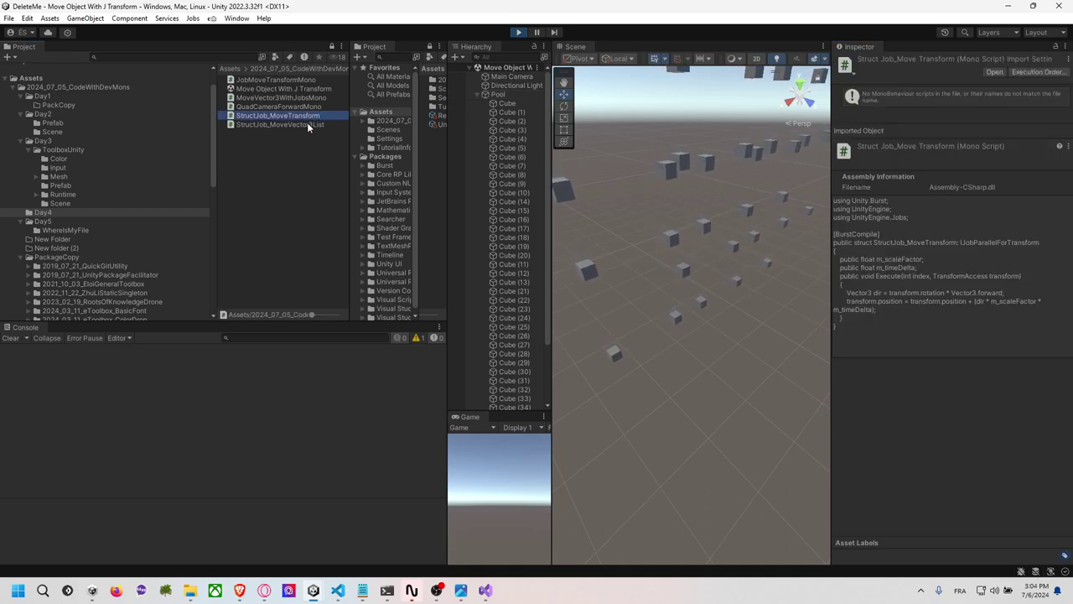
double_click(307, 122)
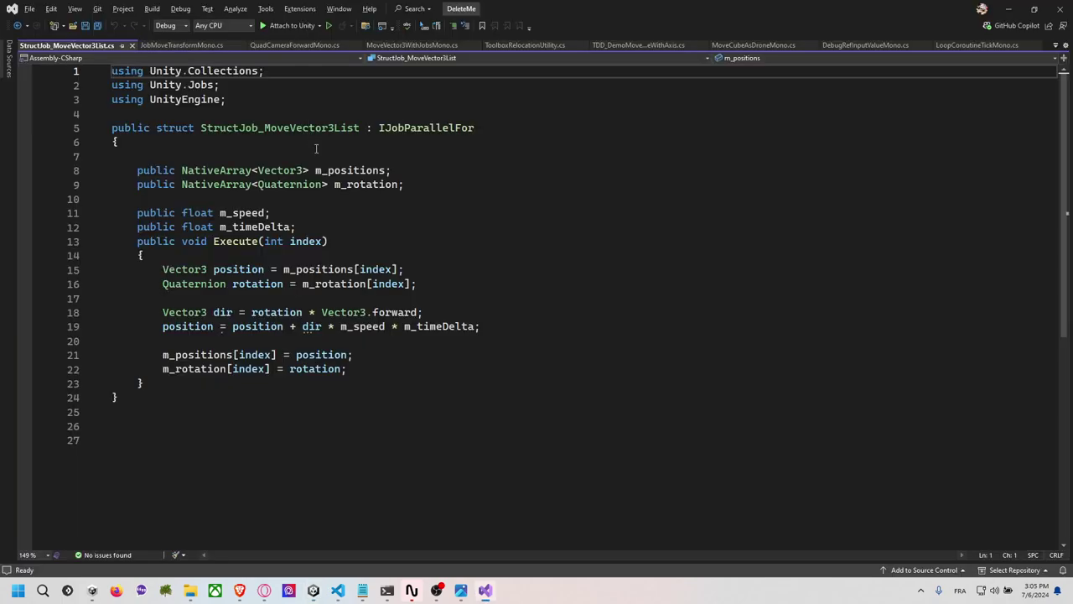
left_click(399, 202)
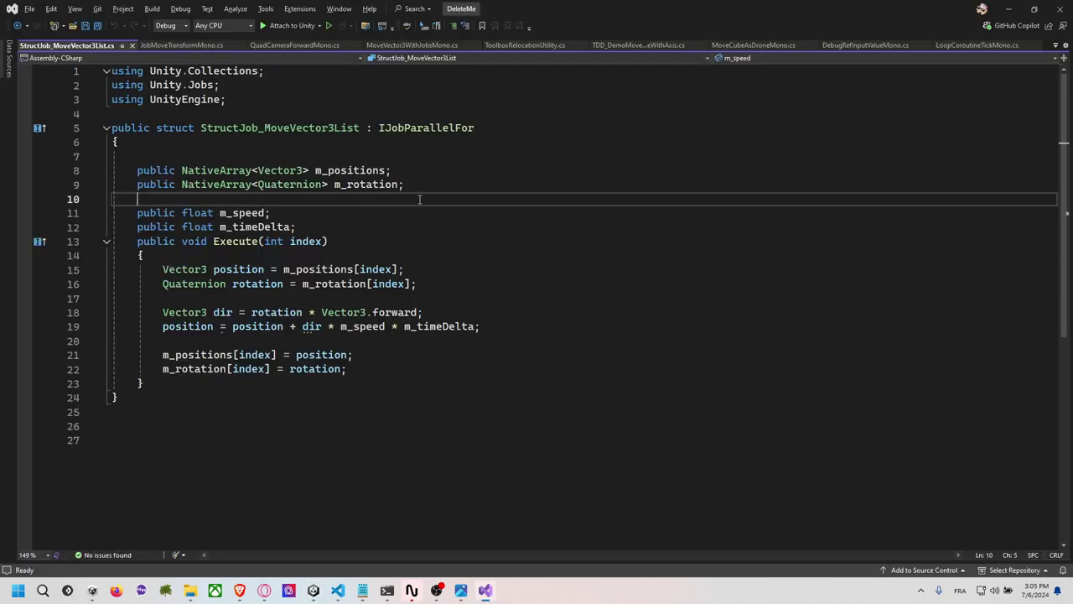
double_click(241, 171)
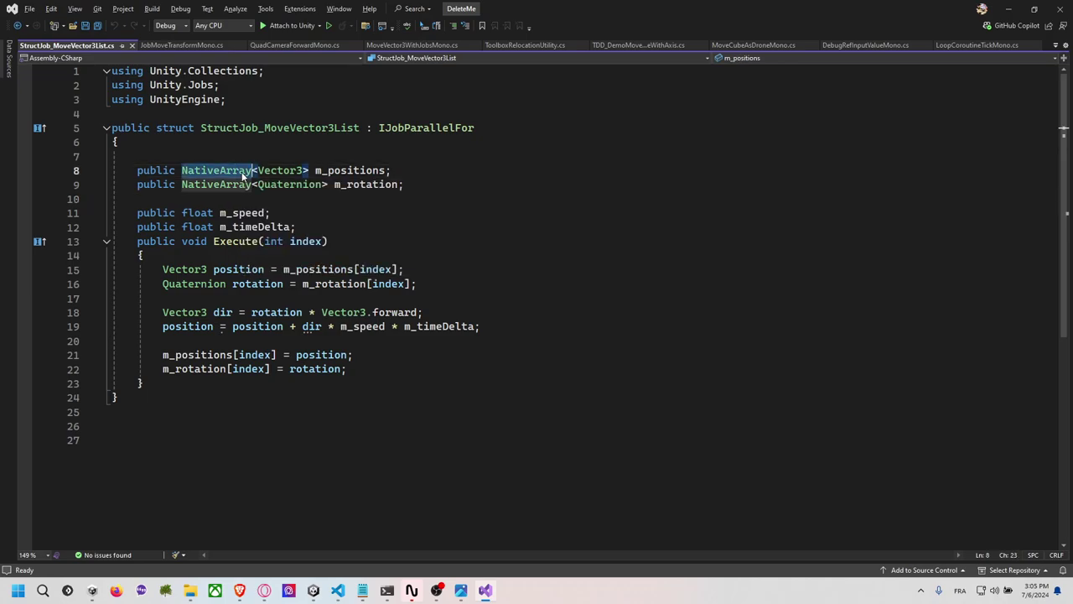
key("alt+Tab")
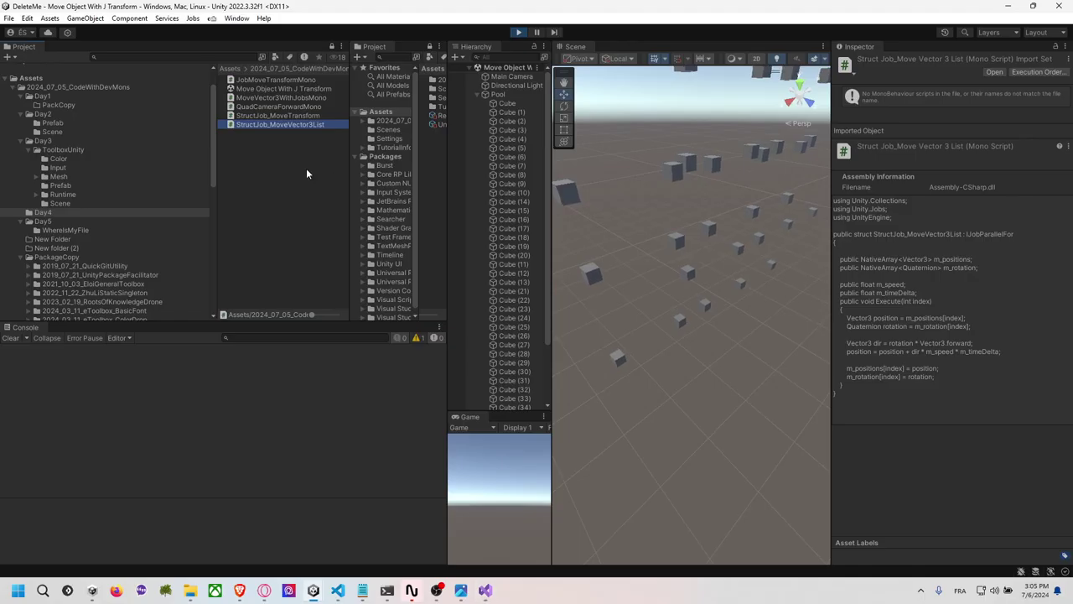
Open MoveVector3WithJobsMono.cs and examine its persistent NativeArray allocations for positions and rotations.
left_click(285, 98)
double_click(285, 97)
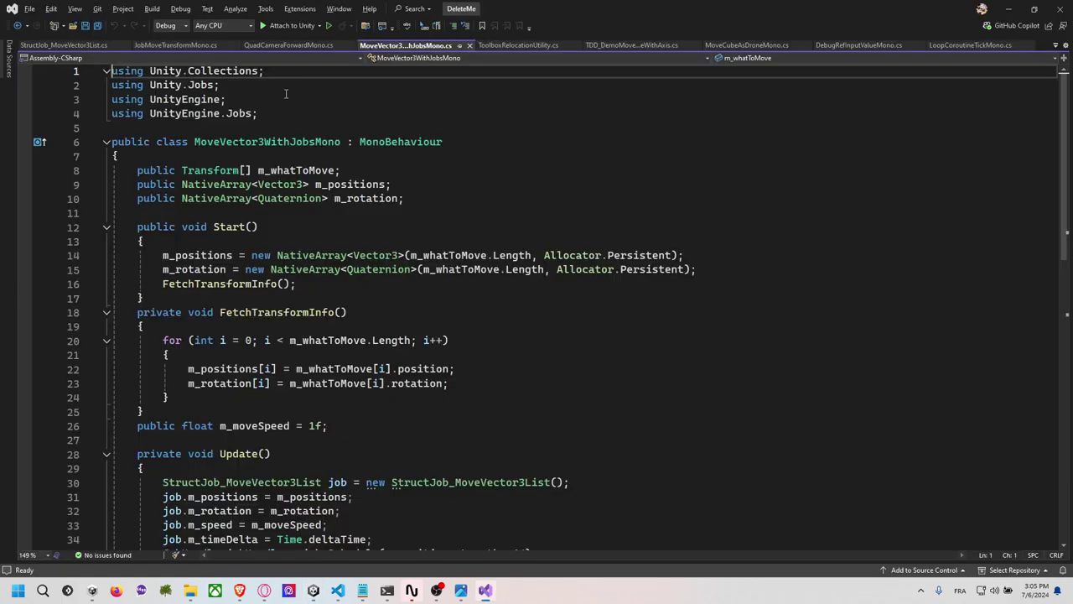
scroll(425, 178, "down", 2)
scroll(425, 178, "up", 1)
left_click(216, 140)
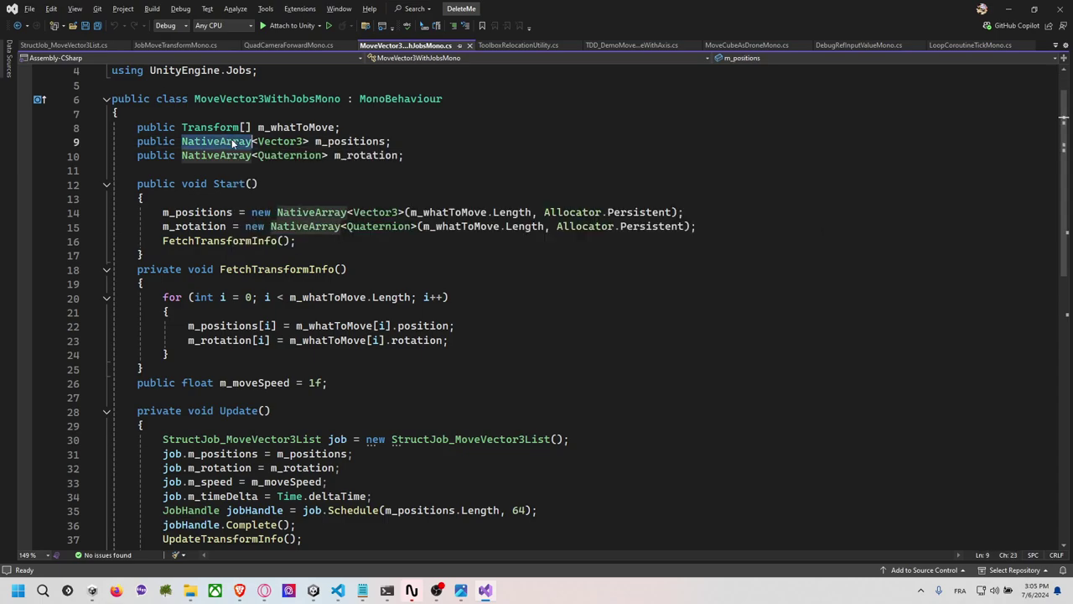
left_click(304, 127)
double_click(303, 127)
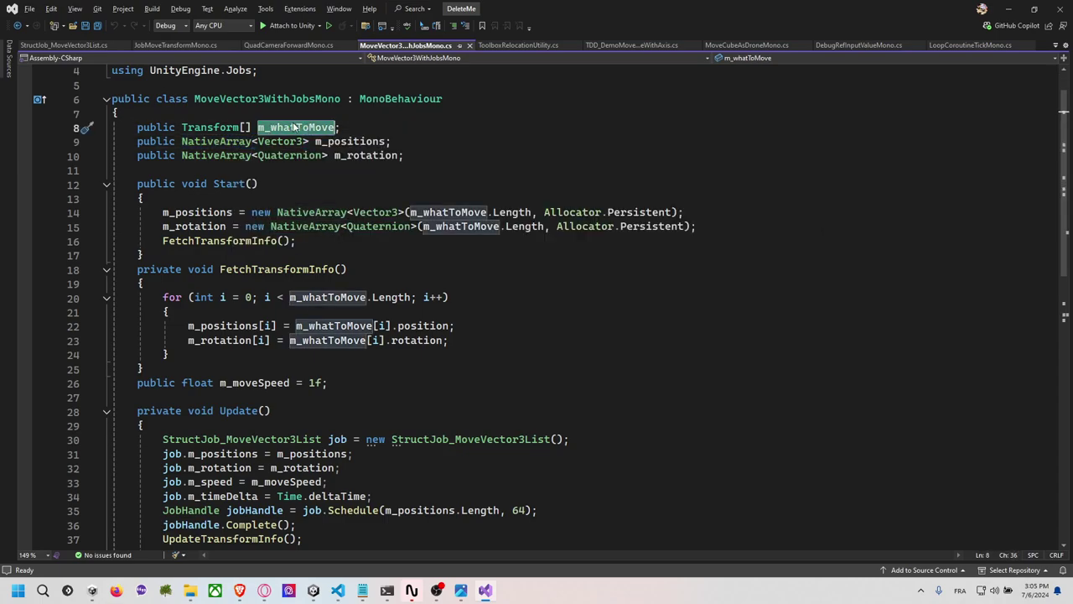
double_click(350, 142)
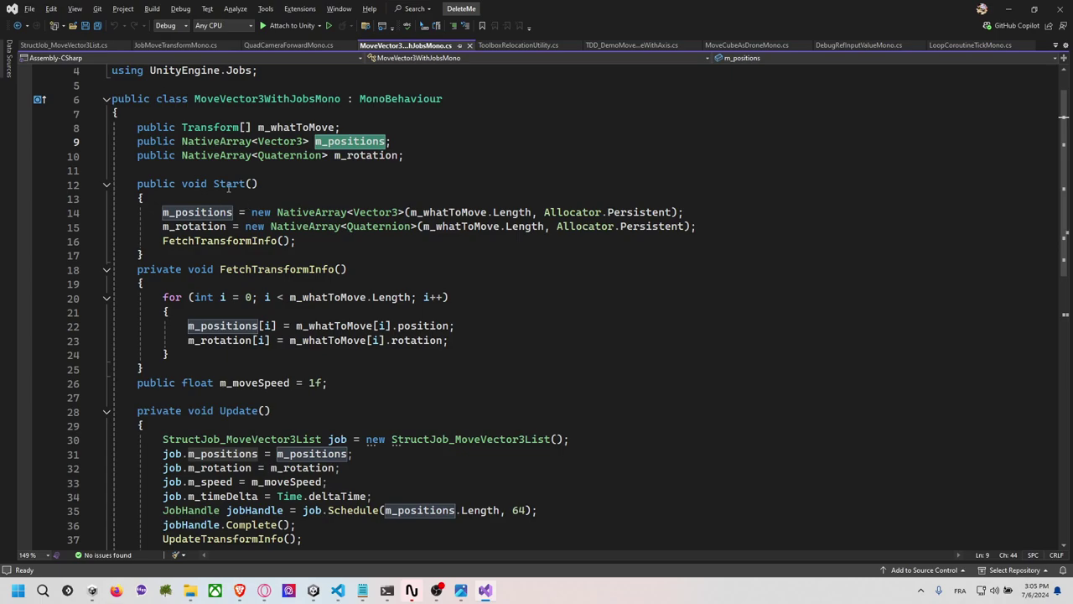
double_click(559, 213)
left_click_drag(560, 213, 677, 208)
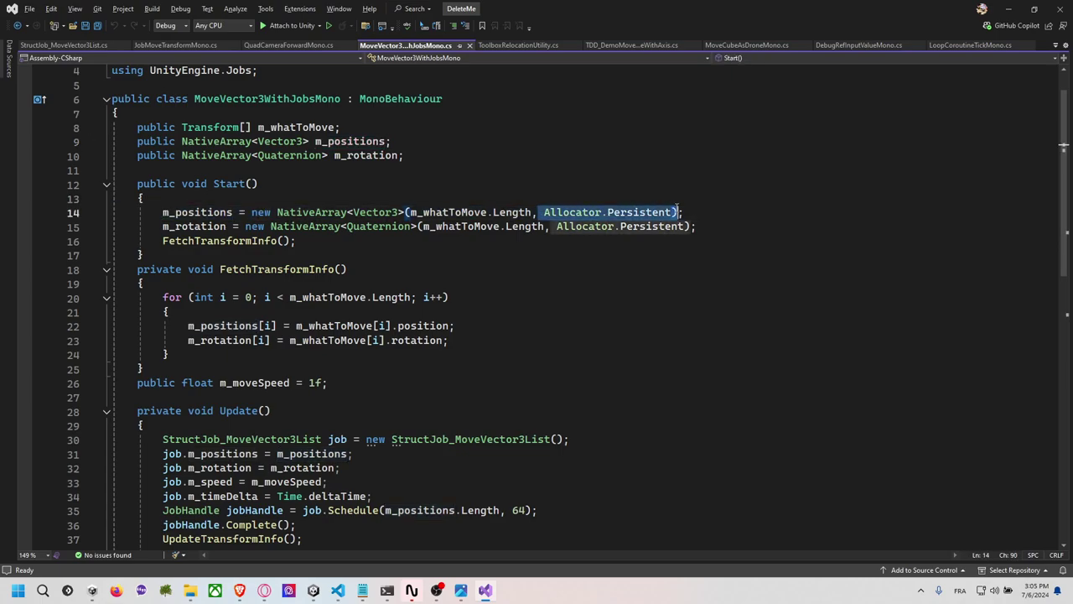
double_click(375, 212)
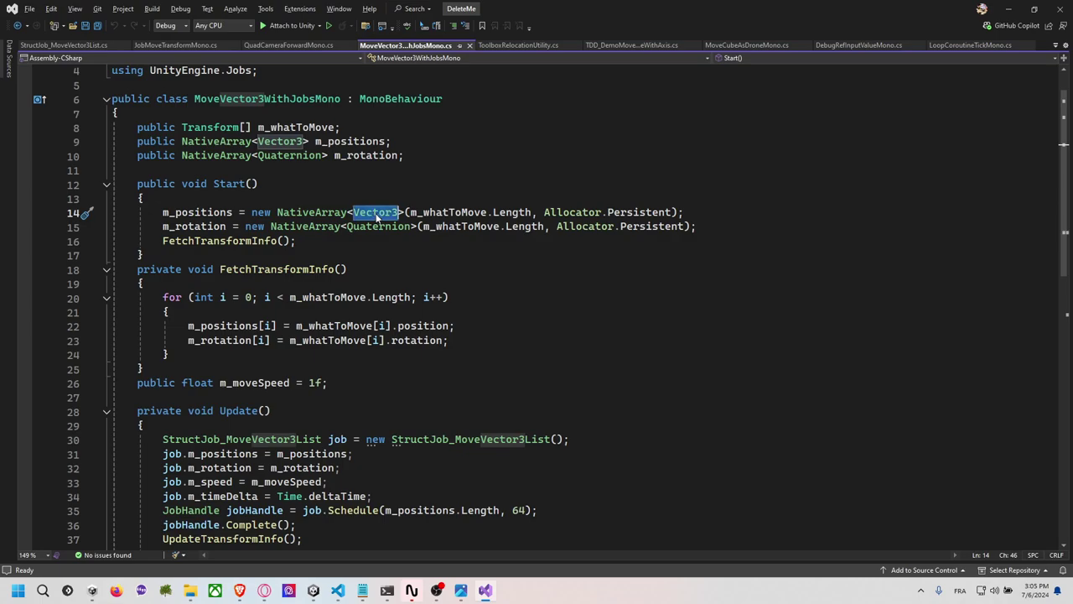
double_click(372, 226)
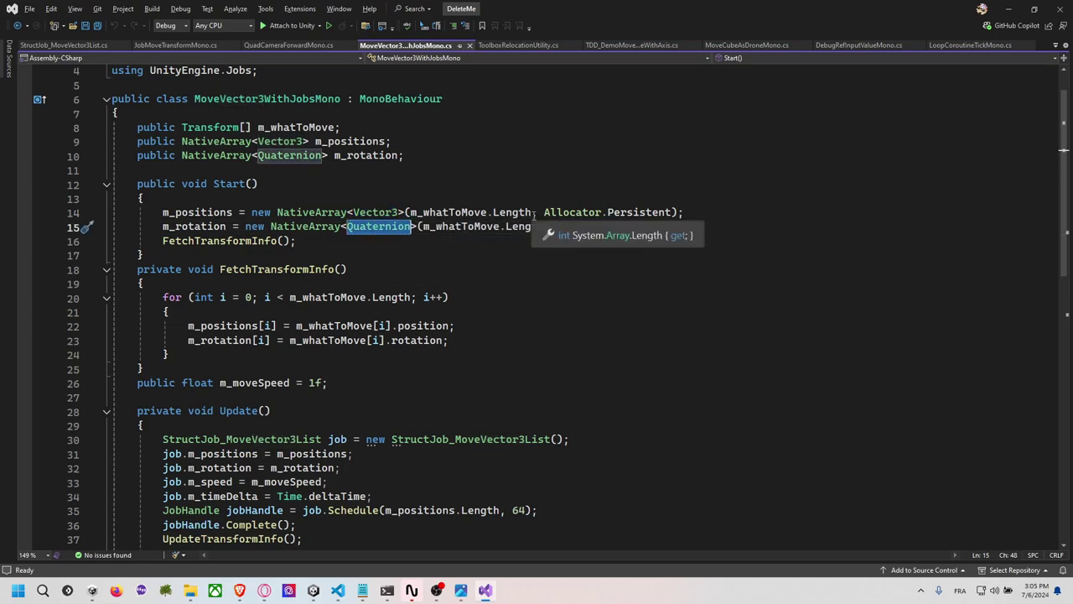
left_click_drag(531, 212, 410, 212)
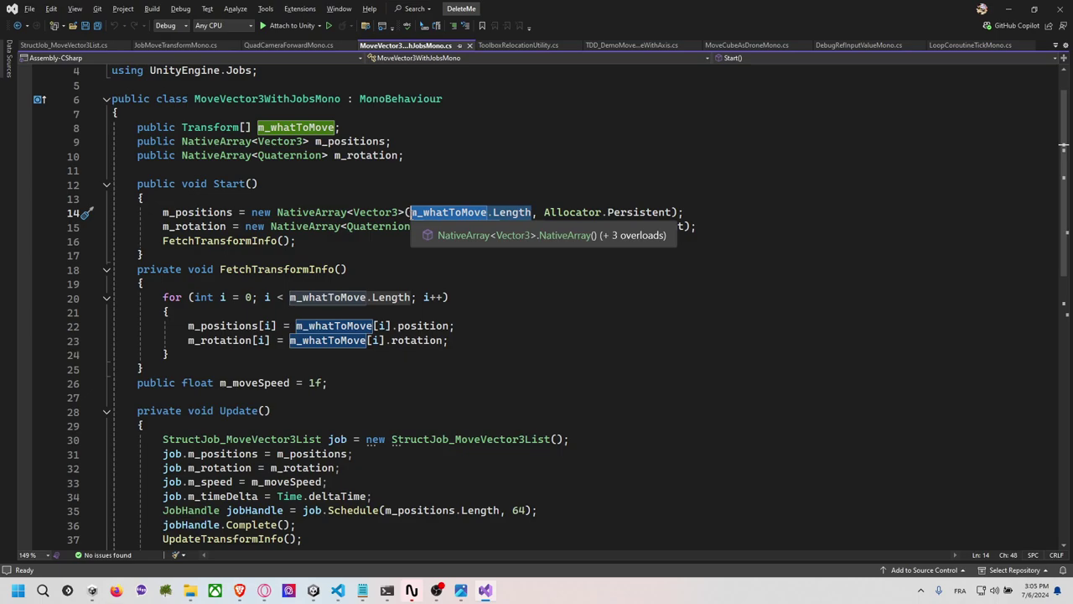
Review FetchTransformInfo, where m_positions is filled from the transforms.
scroll(415, 246, "down", 1)
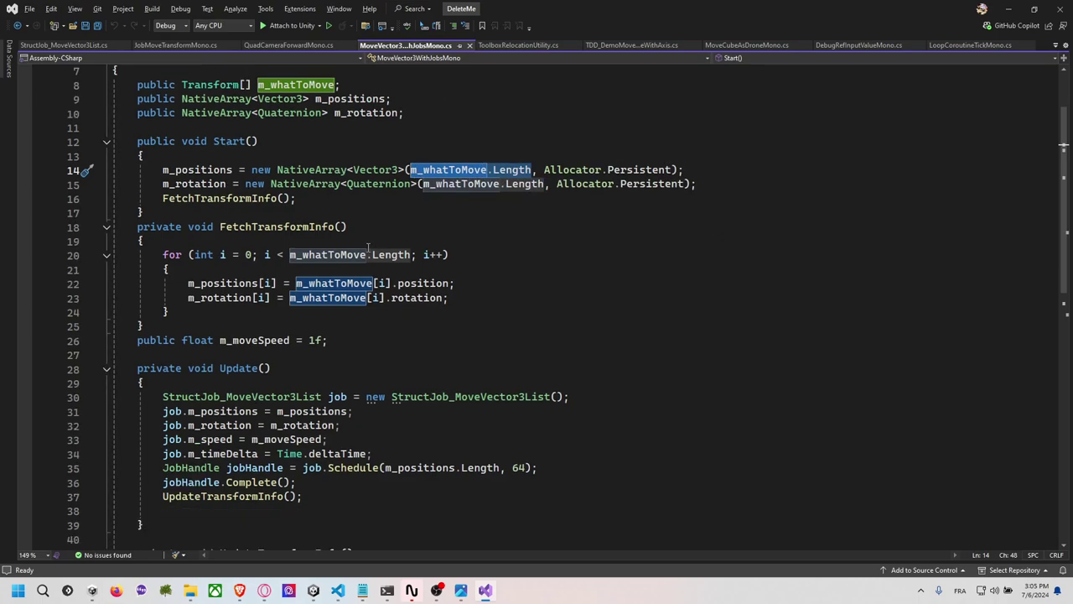
double_click(228, 284)
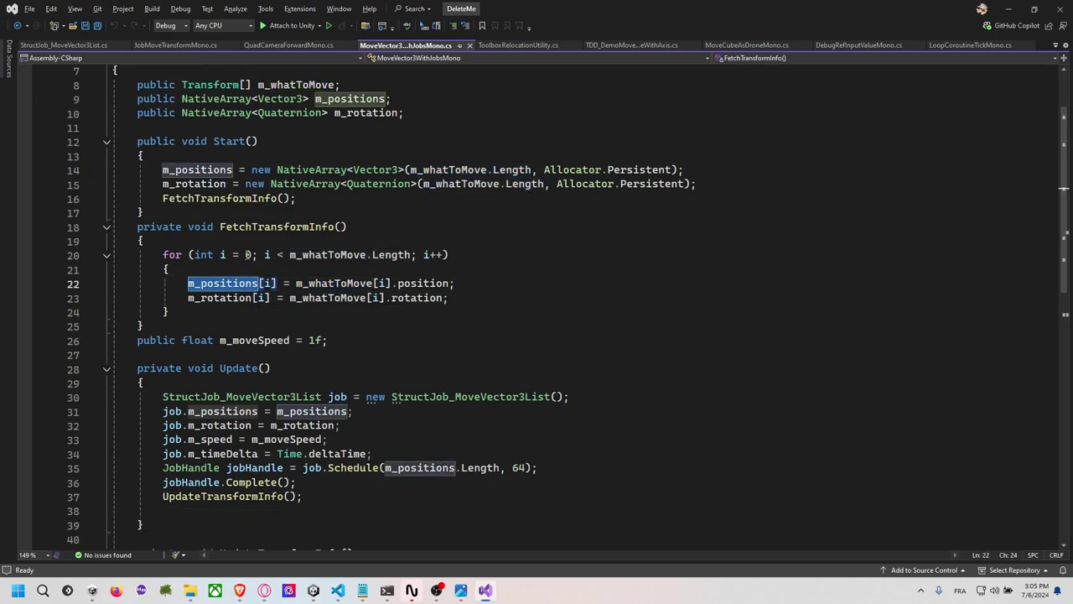
left_click_drag(460, 304, 295, 283)
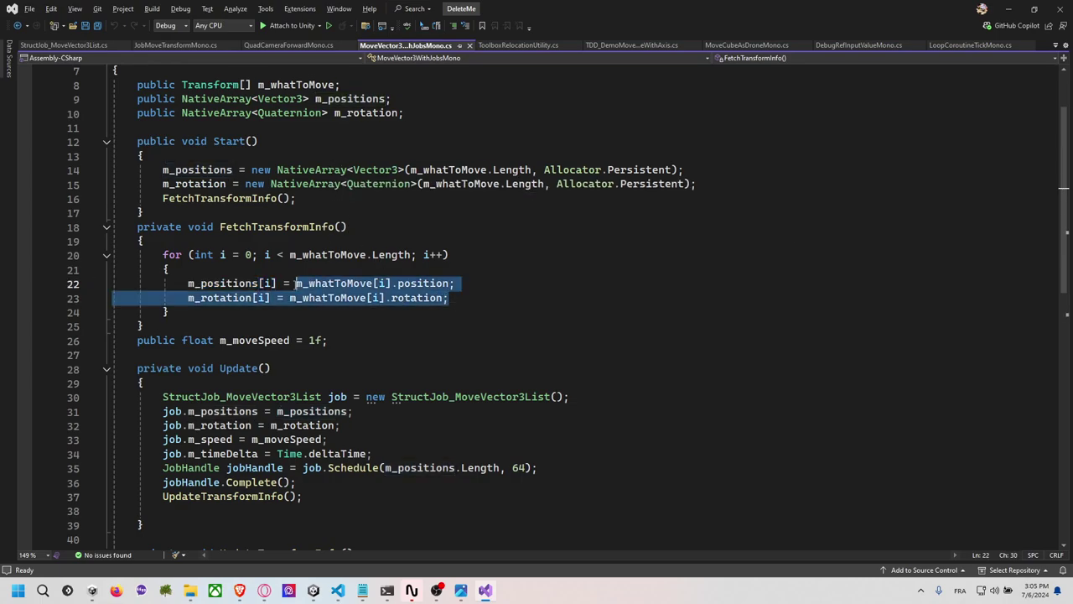
scroll(469, 297, "down", 2)
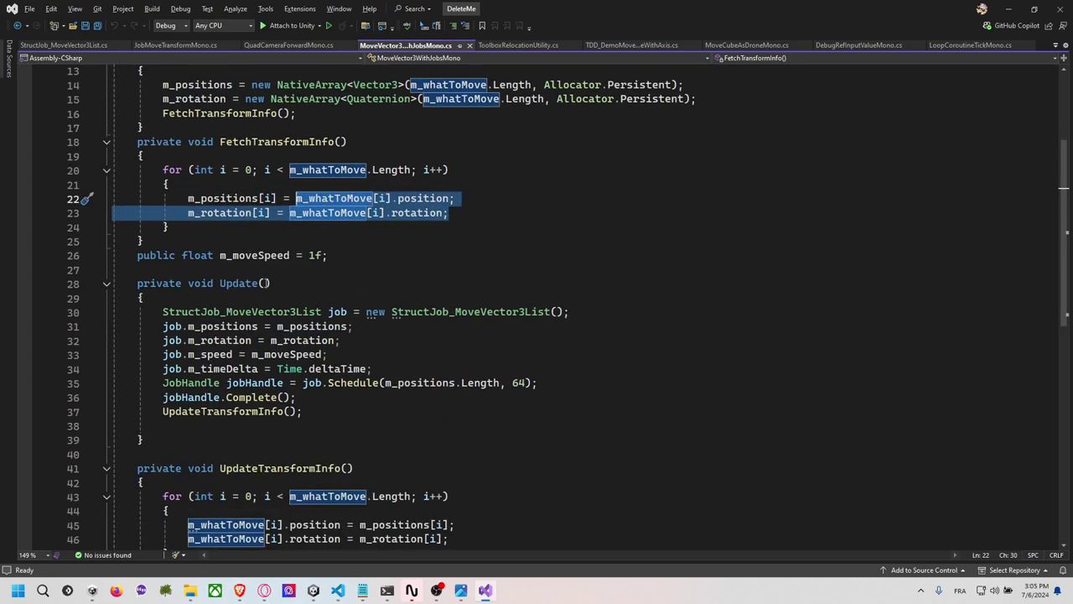
scroll(266, 284, "down", 1)
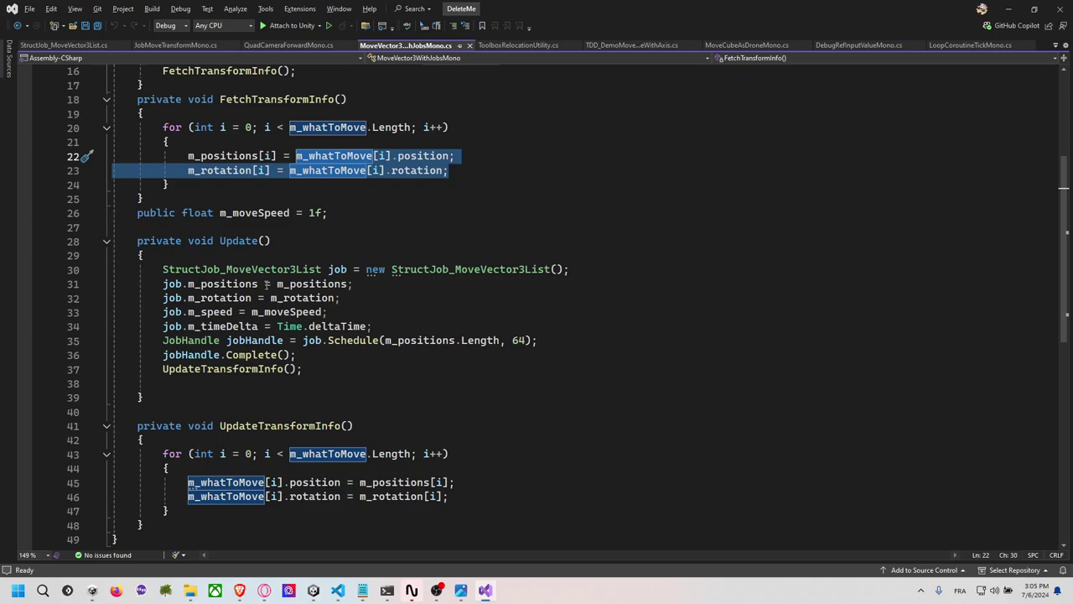
Walk through Update's StructJob_MoveVector3List setup: positions, rotation, moveSpeed, deltaTime and job.
double_click(490, 275)
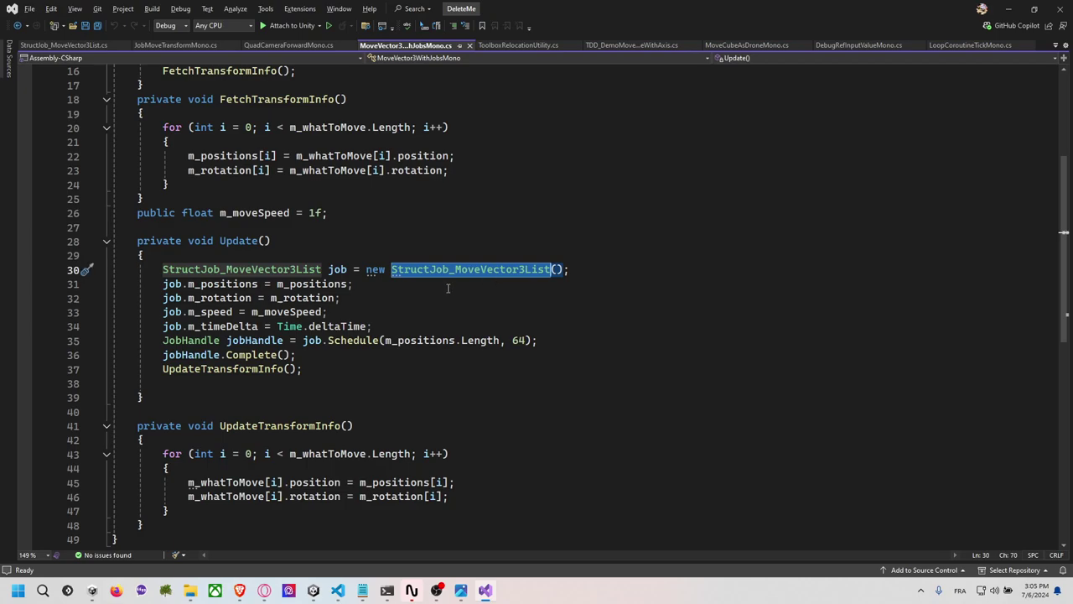
double_click(312, 285)
double_click(303, 300)
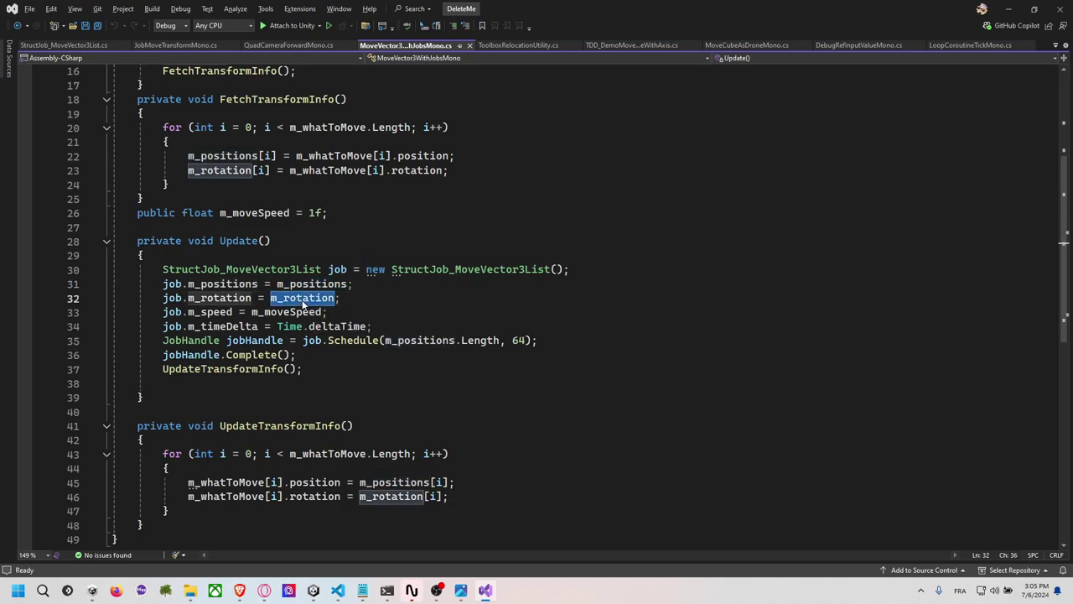
double_click(286, 312)
double_click(333, 327)
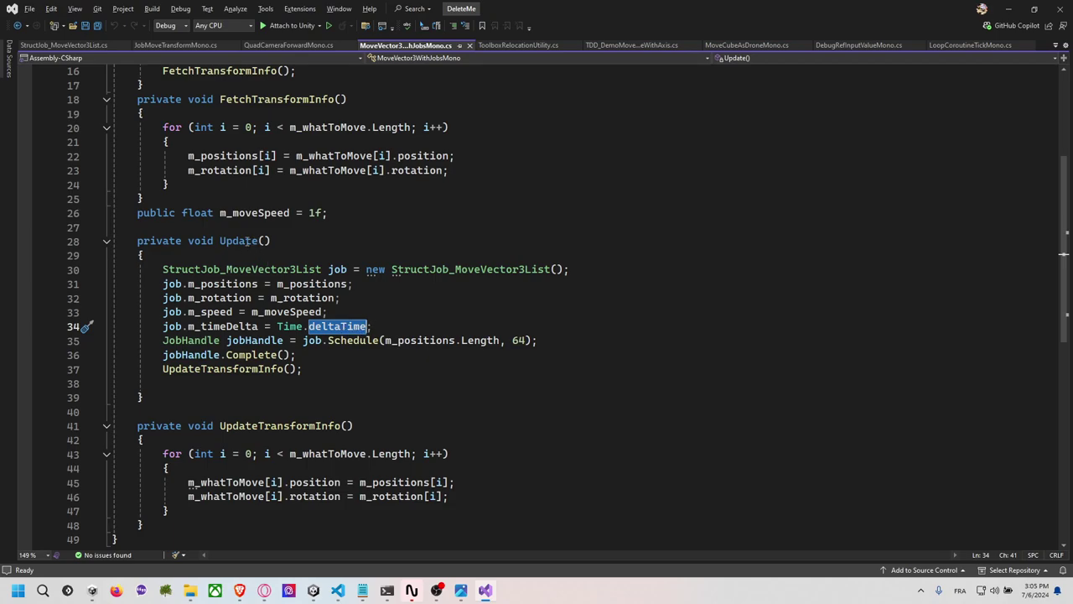
double_click(317, 343)
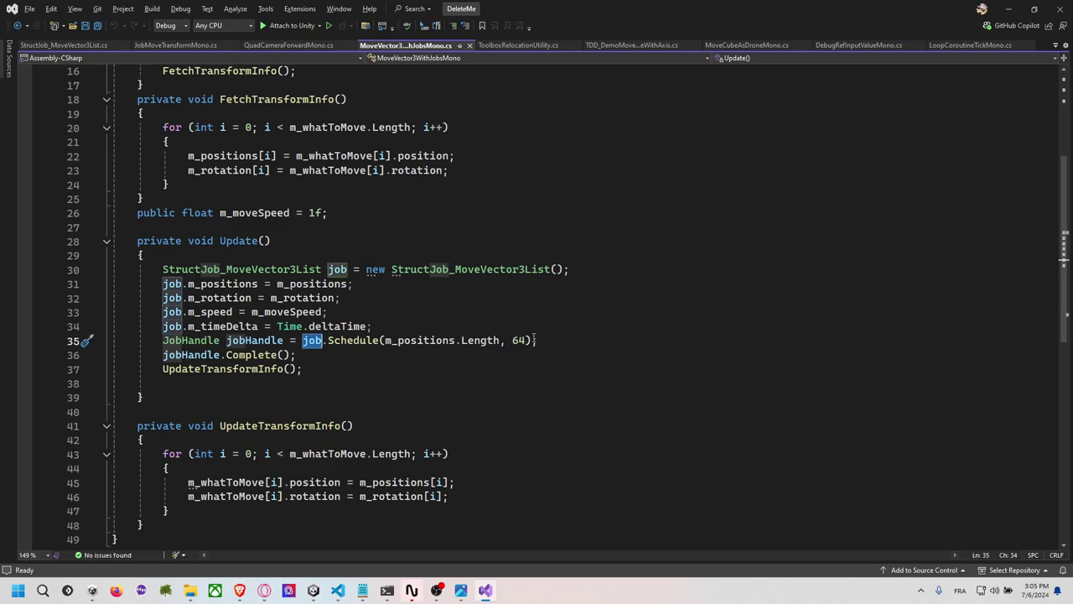
right_click(438, 273)
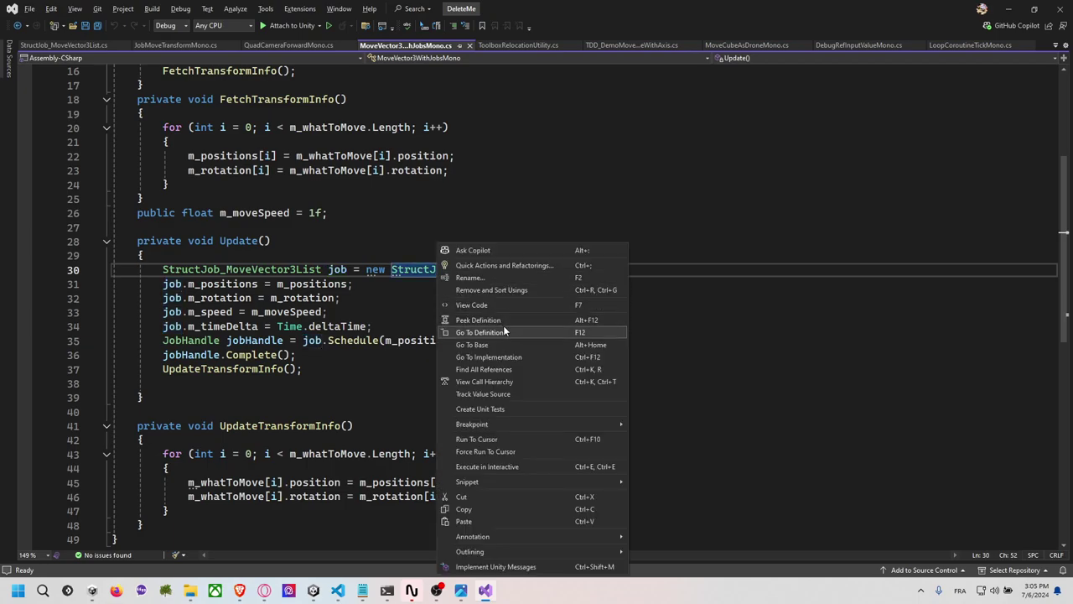
Trace how StructJob_MoveVector3List moves each position along its direction, then close that script.
left_click(503, 325)
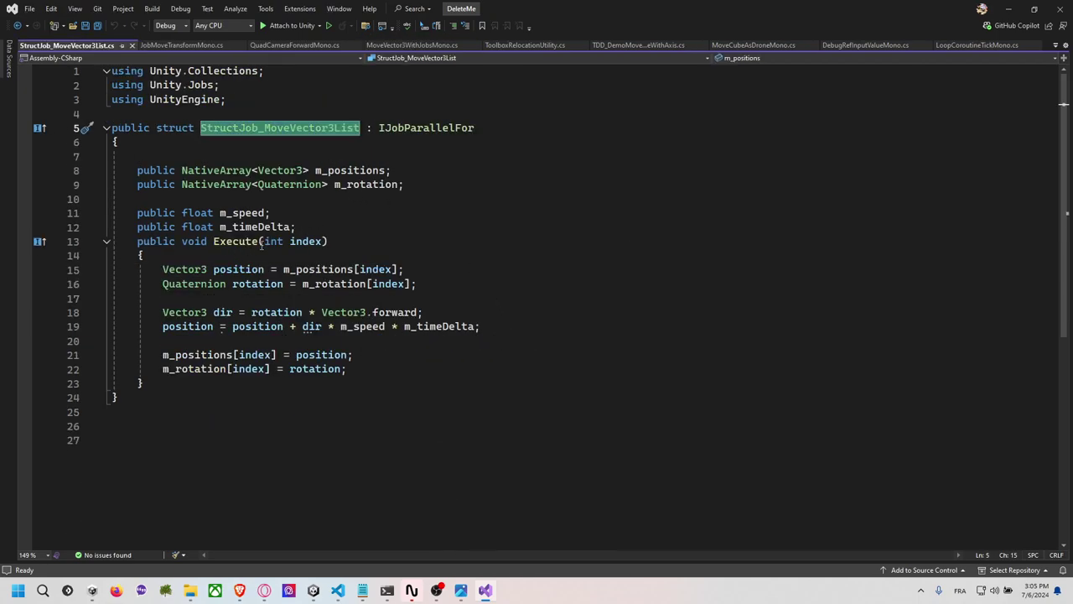
left_click(343, 171)
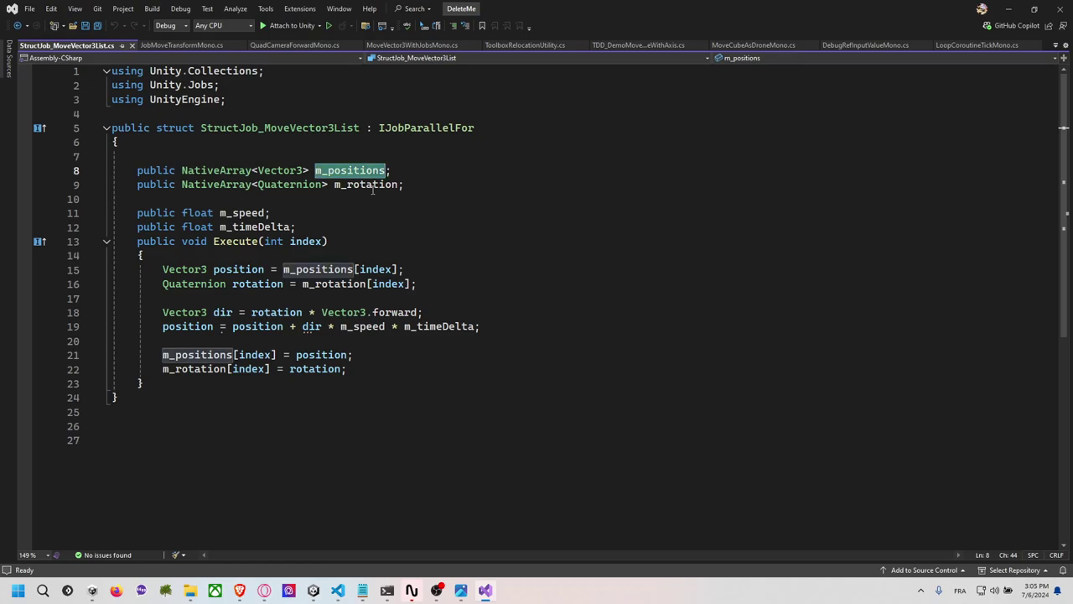
left_click(371, 185)
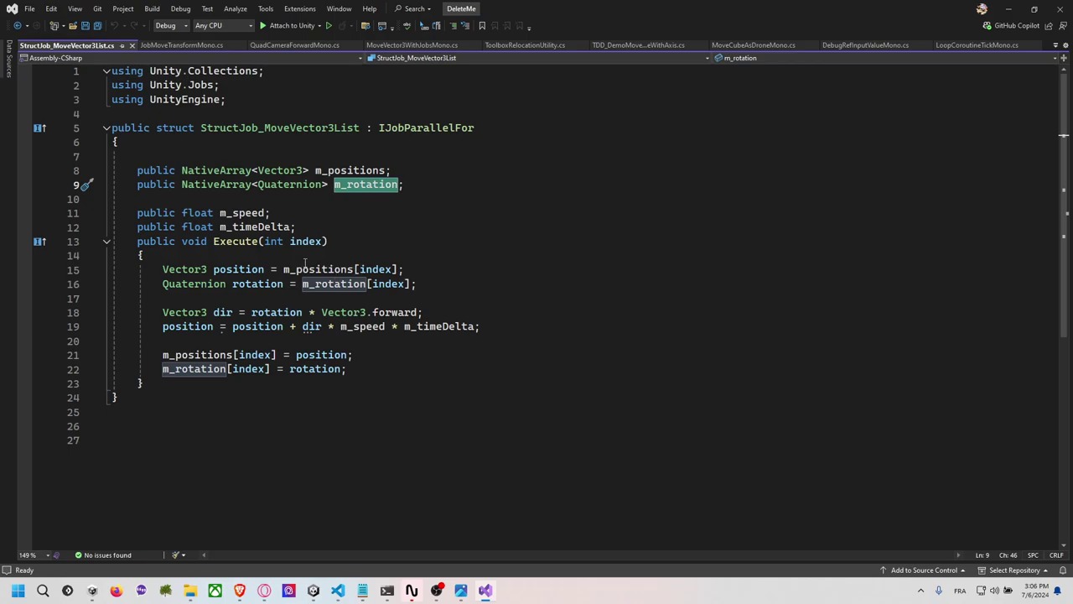
left_click(333, 269)
left_click(366, 284)
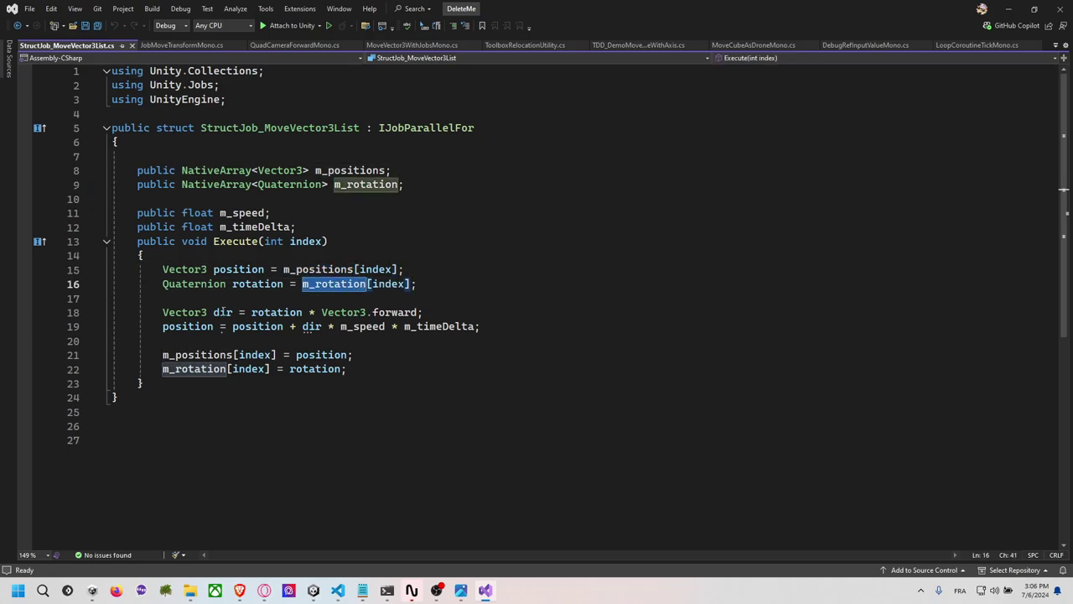
left_click(223, 312)
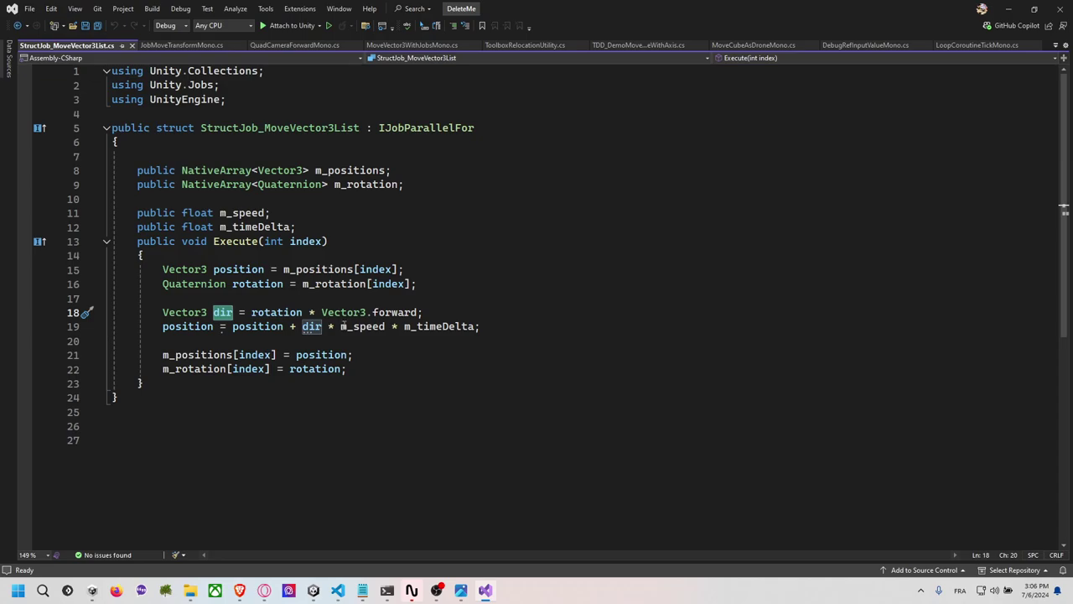
double_click(193, 326)
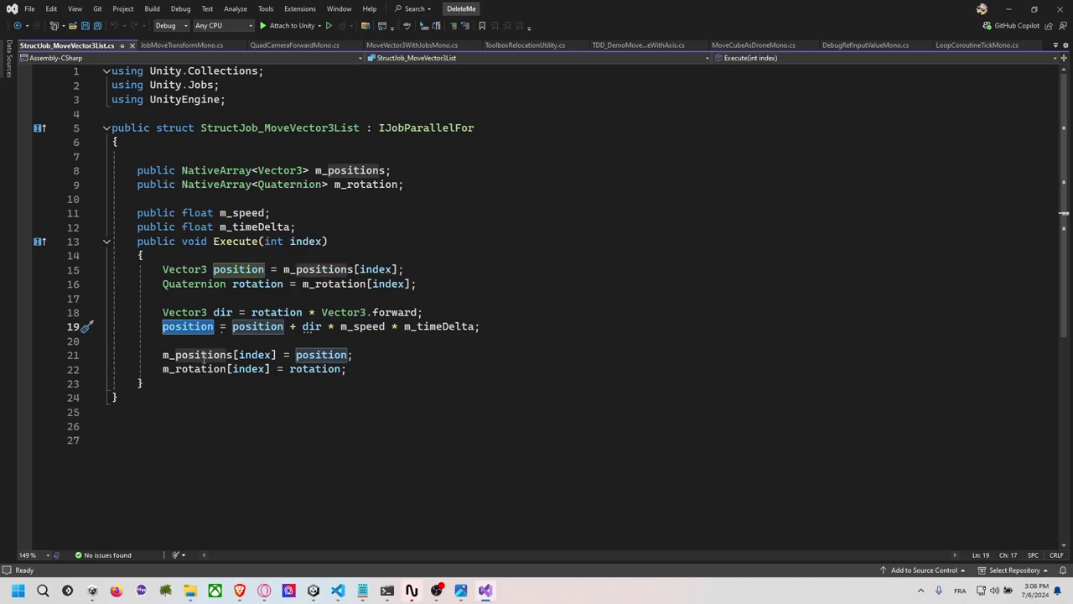
left_click_drag(509, 330, 153, 304)
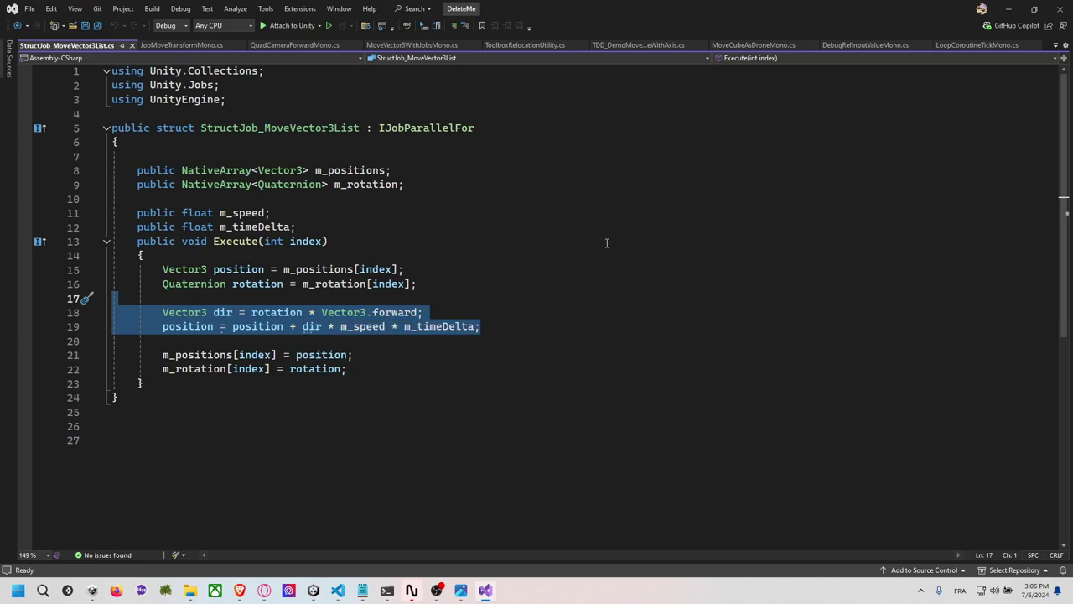
left_click(131, 45)
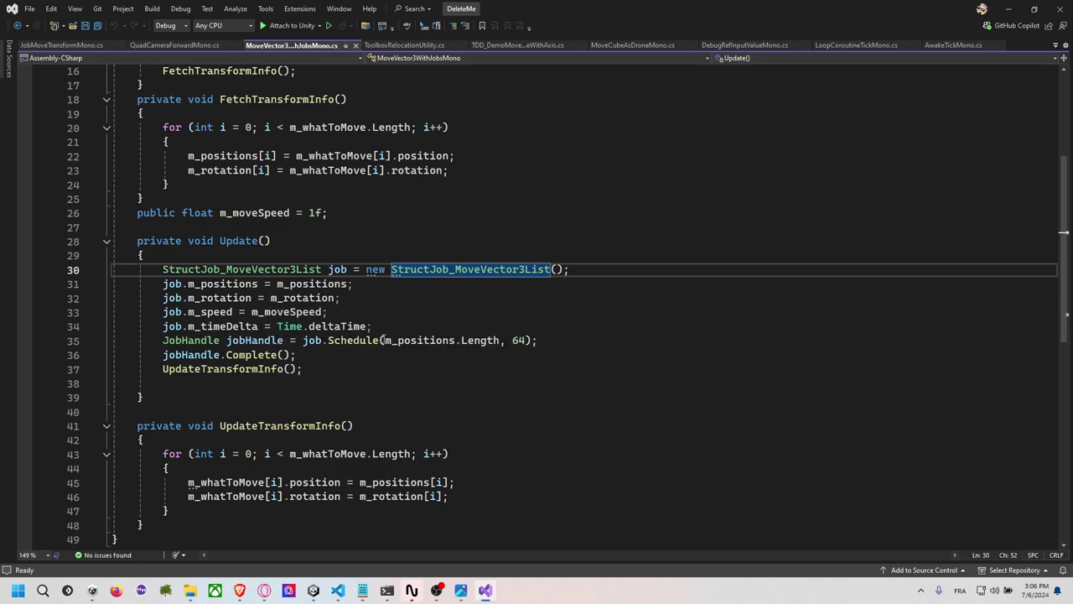
Review Update's job setup and UpdateTransformInfo, close the script, and select Pool in Unity.
left_click_drag(298, 354, 159, 284)
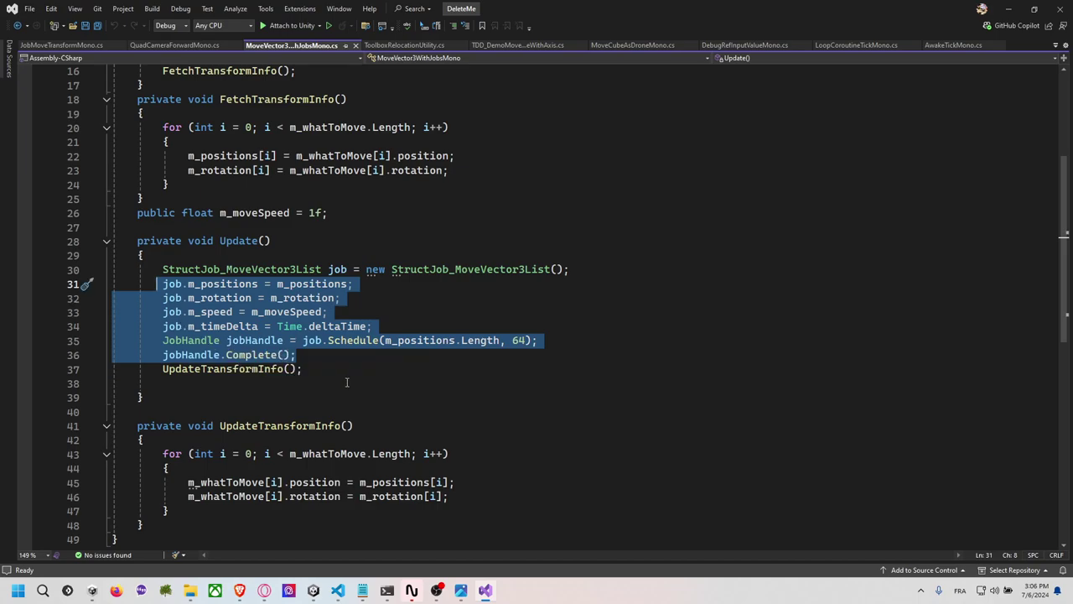
left_click(293, 383)
double_click(258, 369)
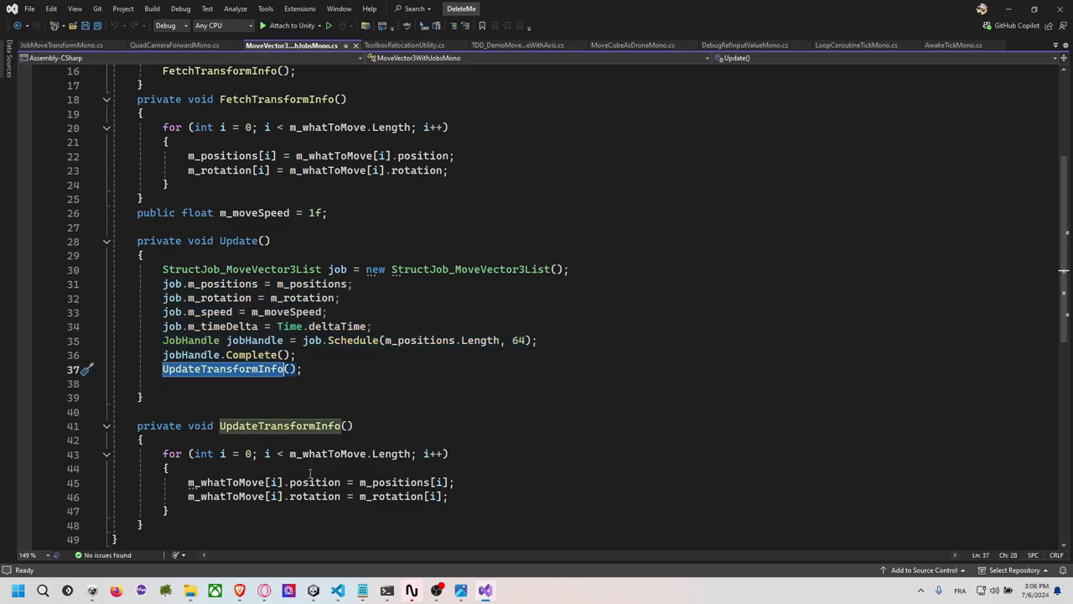
scroll(277, 388, "up", 2)
scroll(305, 162, "up", 3)
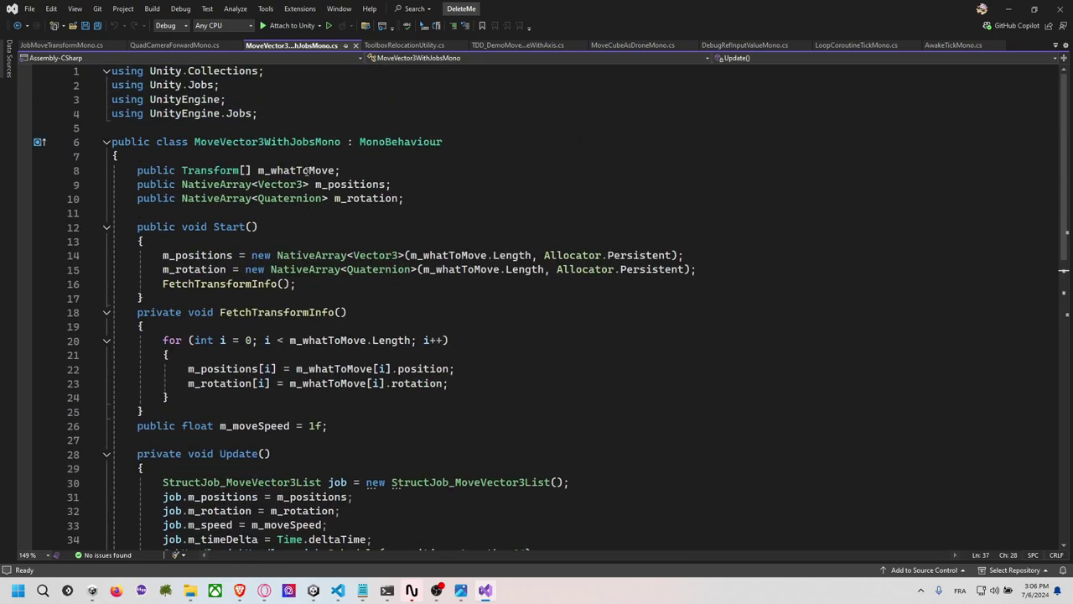
scroll(384, 383, "down", 3)
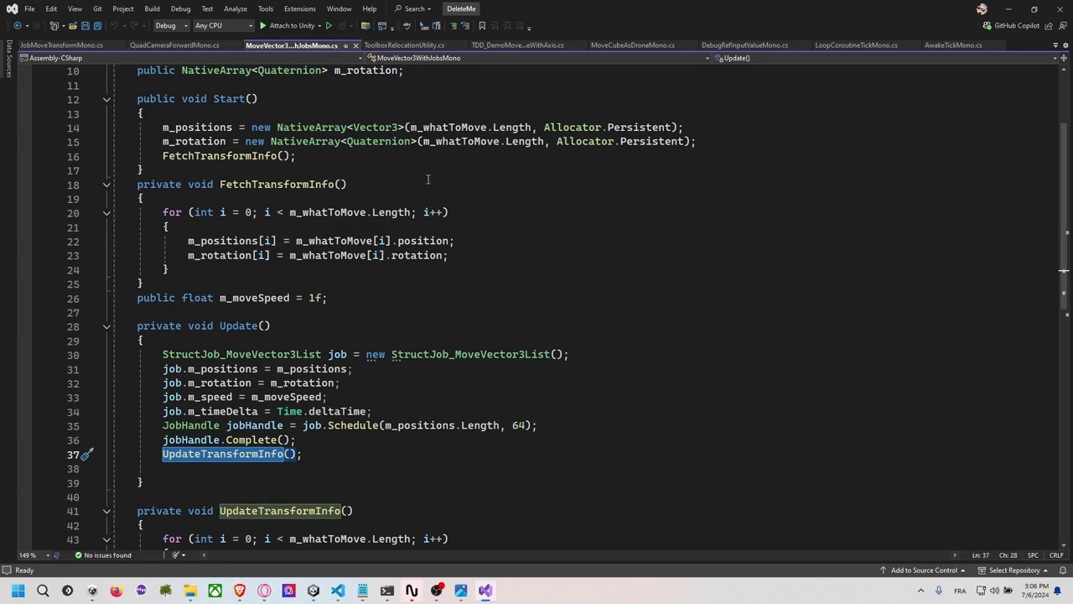
left_click(355, 45)
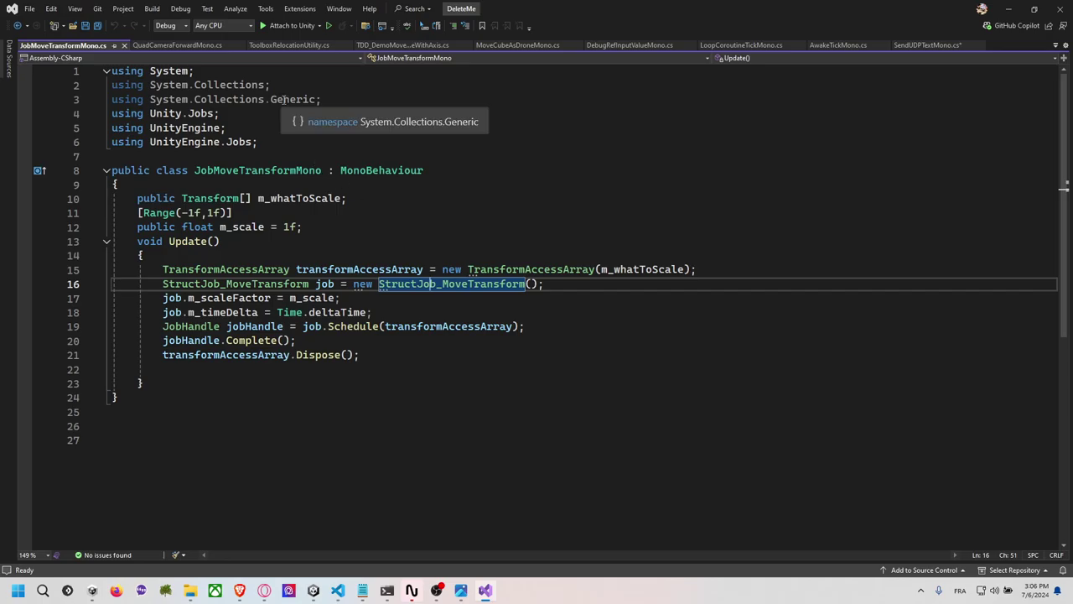
key("alt+Tab")
left_click(516, 95)
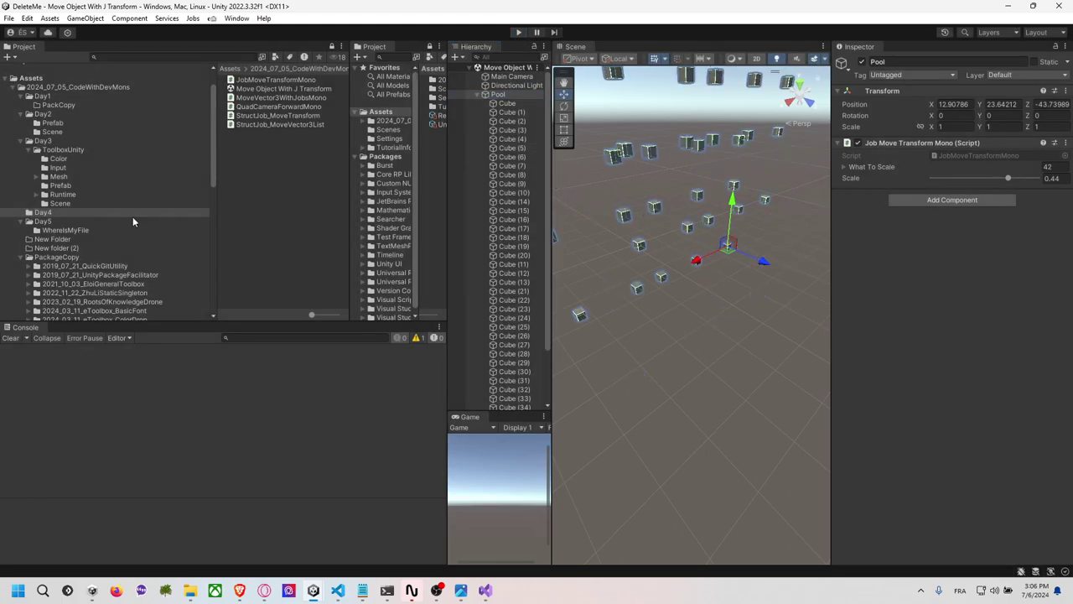
Show the Day5 folder contents and resize the Project and Hierarchy panels.
left_click(44, 221)
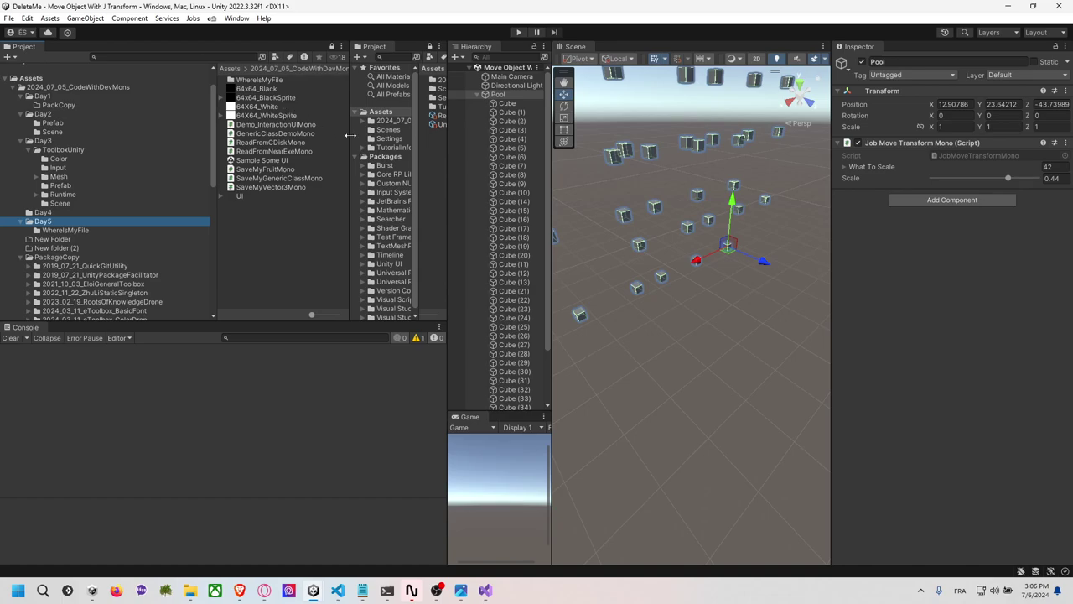
left_click_drag(346, 138, 369, 138)
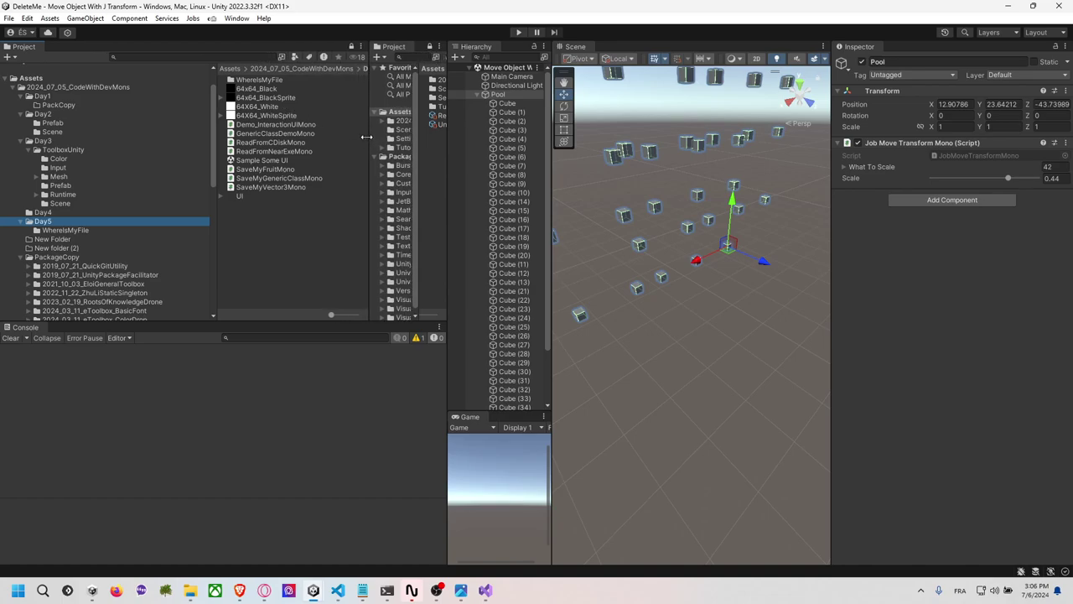
left_click_drag(447, 148, 482, 151)
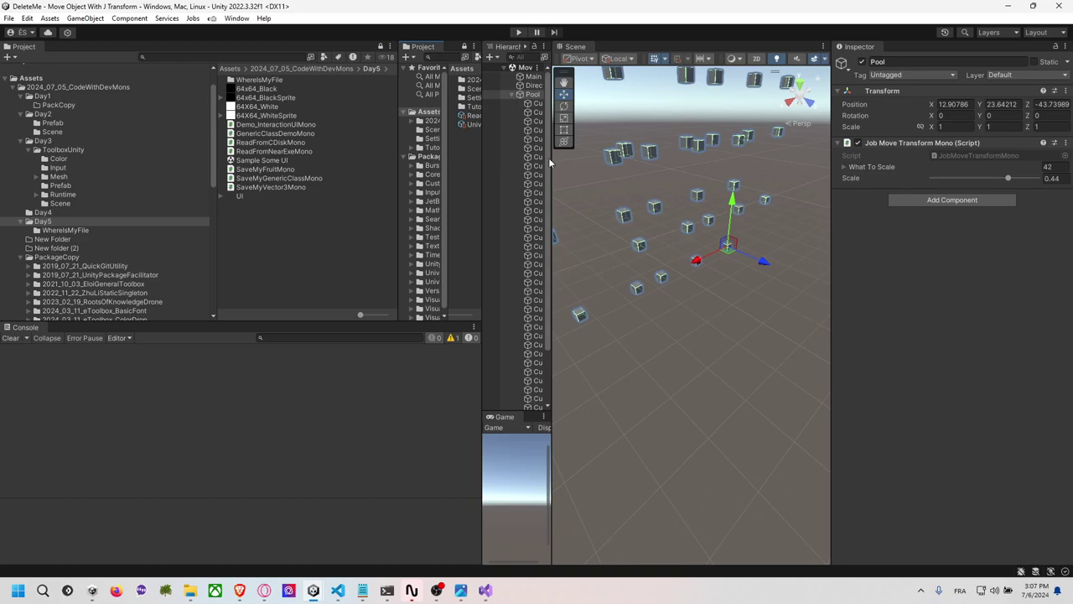
left_click_drag(551, 164, 635, 171)
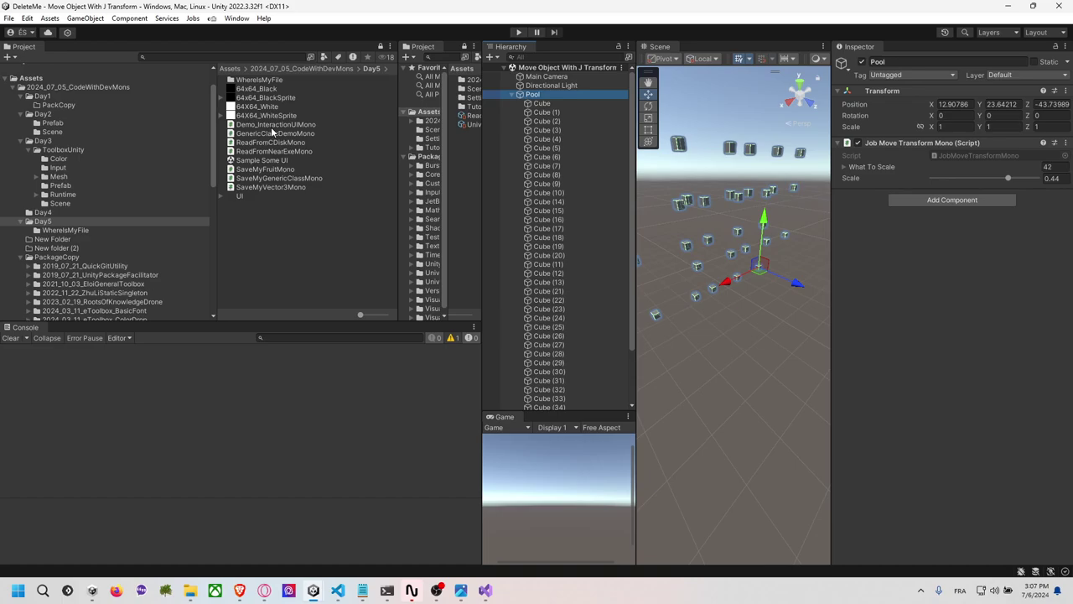
Open the Sample Some UI scene, expand the Canvas and frame the InputField.
double_click(277, 160)
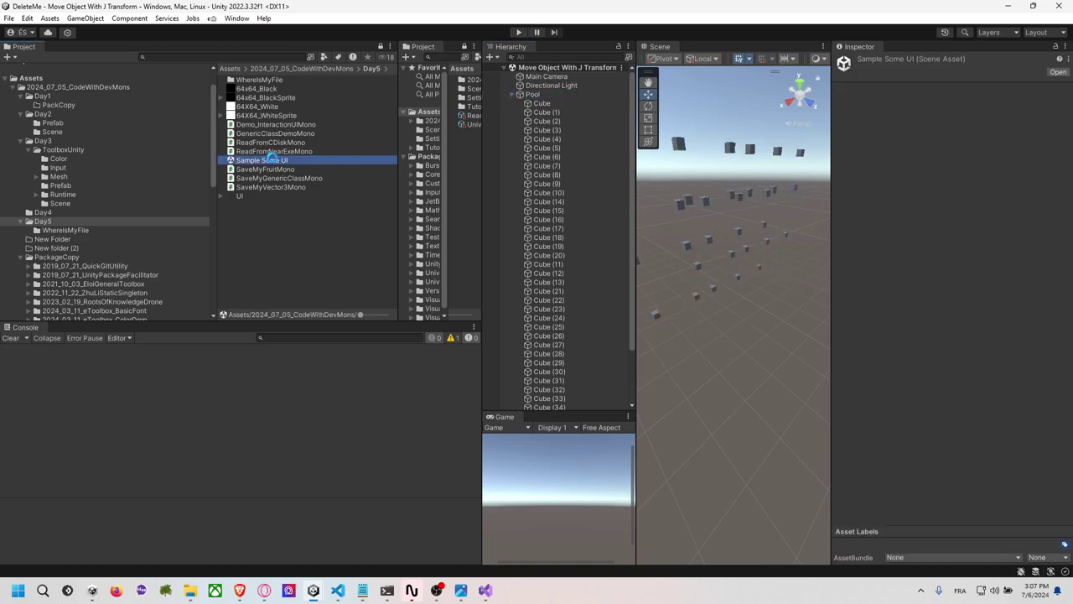
left_click_drag(636, 248, 550, 235)
left_click(672, 192)
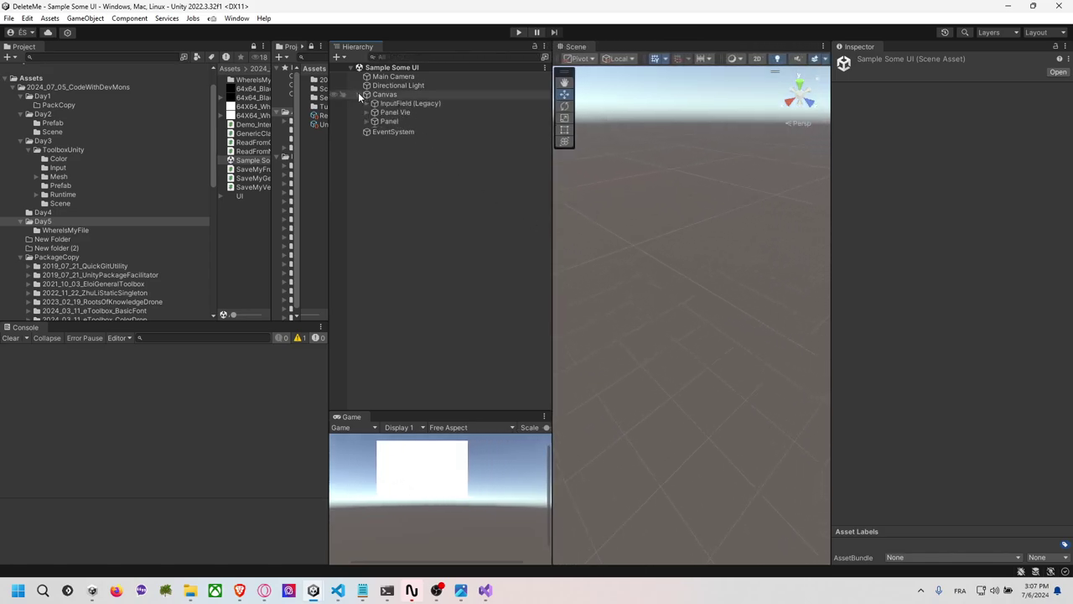
key("f")
left_click(421, 517)
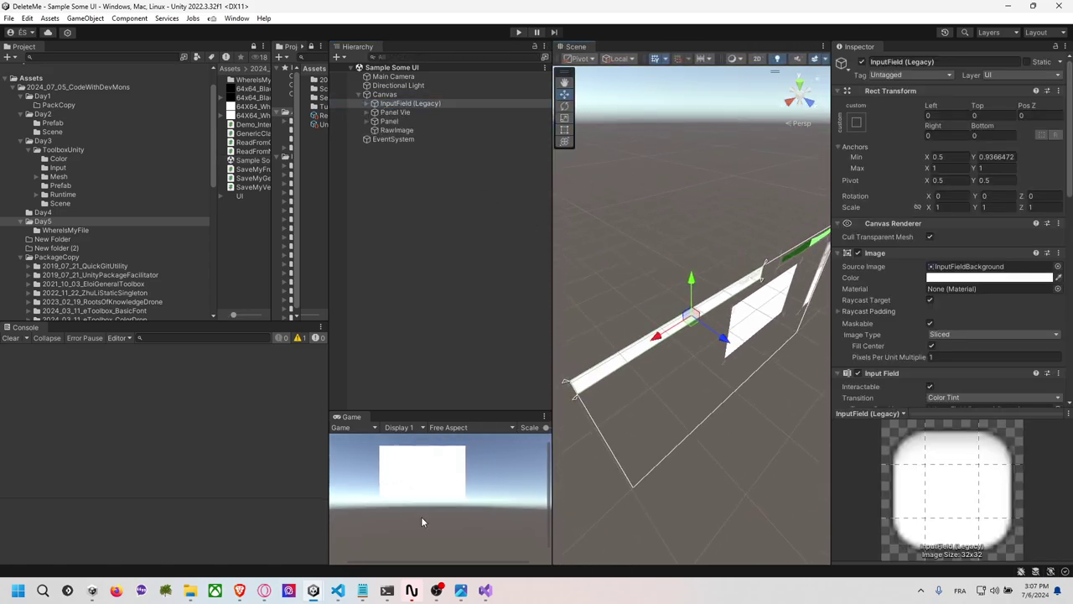
Expand InputField, Panel Vie, Panel and Image BG (2) in the Hierarchy.
left_click(369, 102)
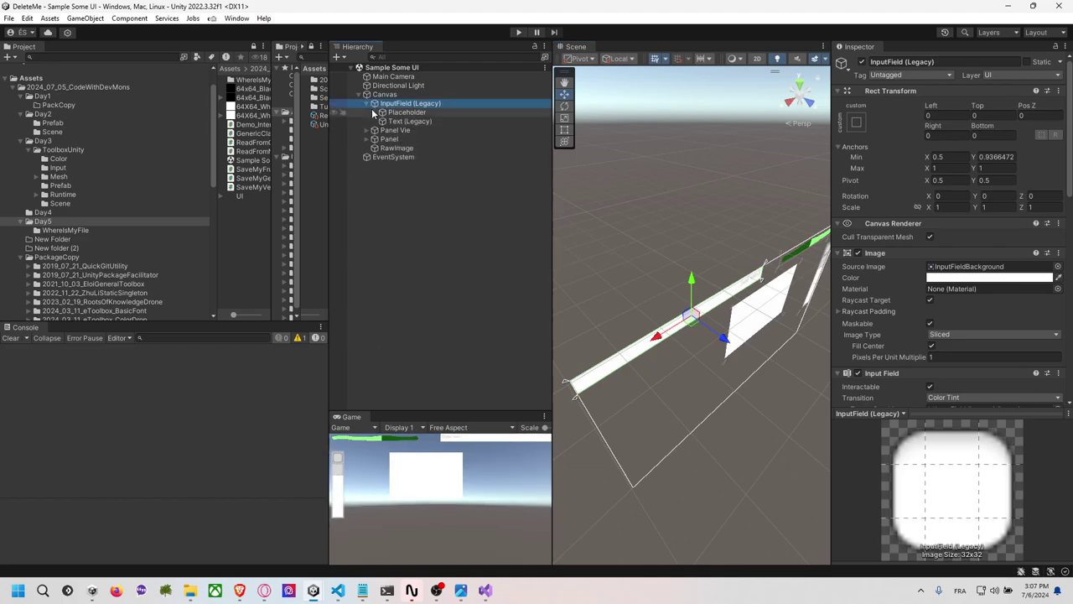
left_click(374, 130)
left_click(389, 148)
left_click(374, 147)
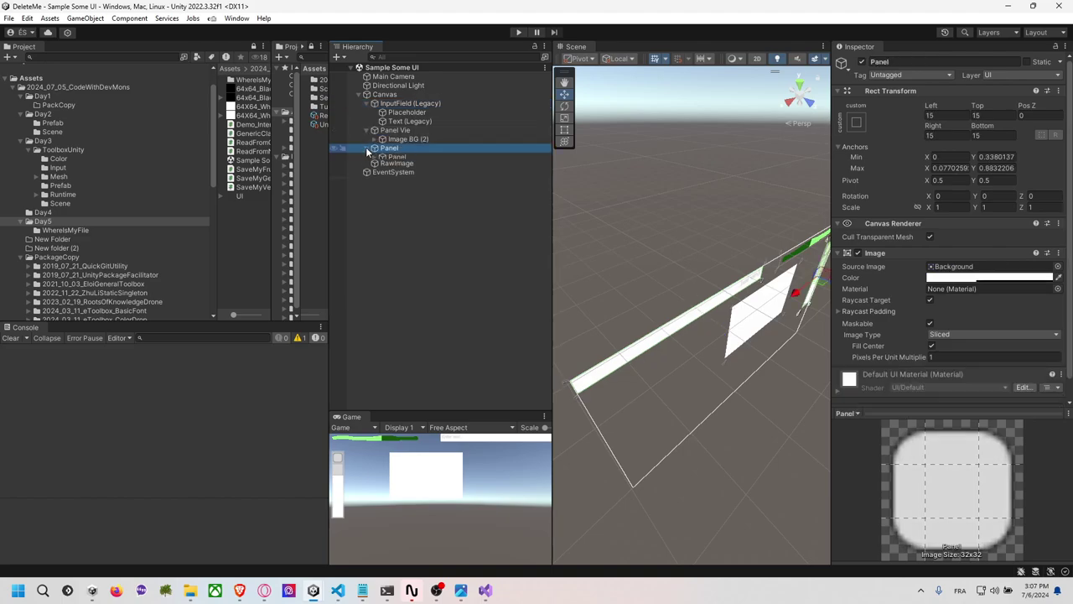
left_click(382, 139)
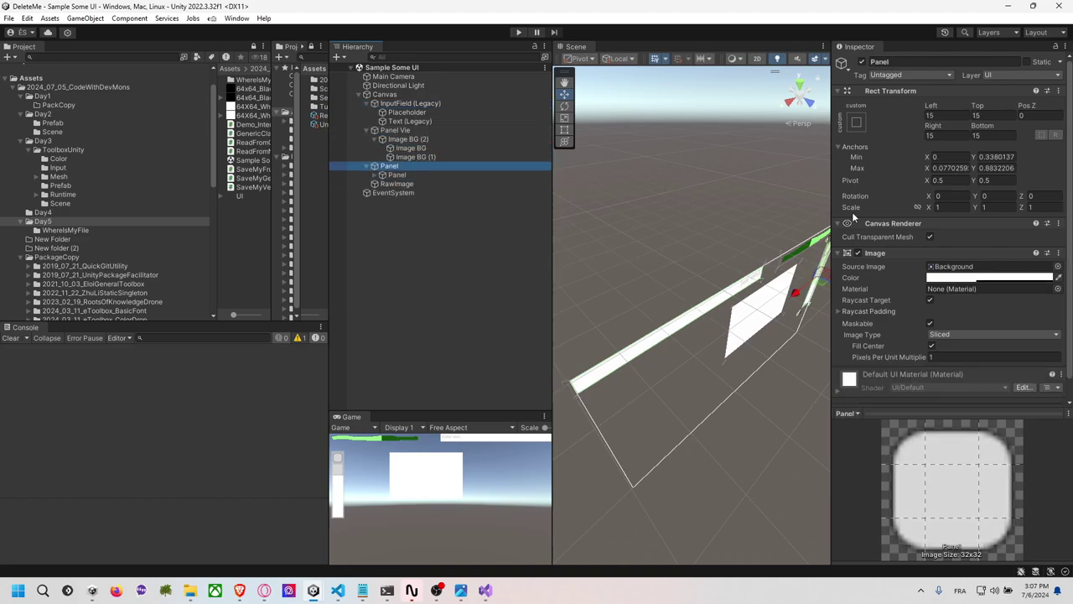
left_click(950, 156)
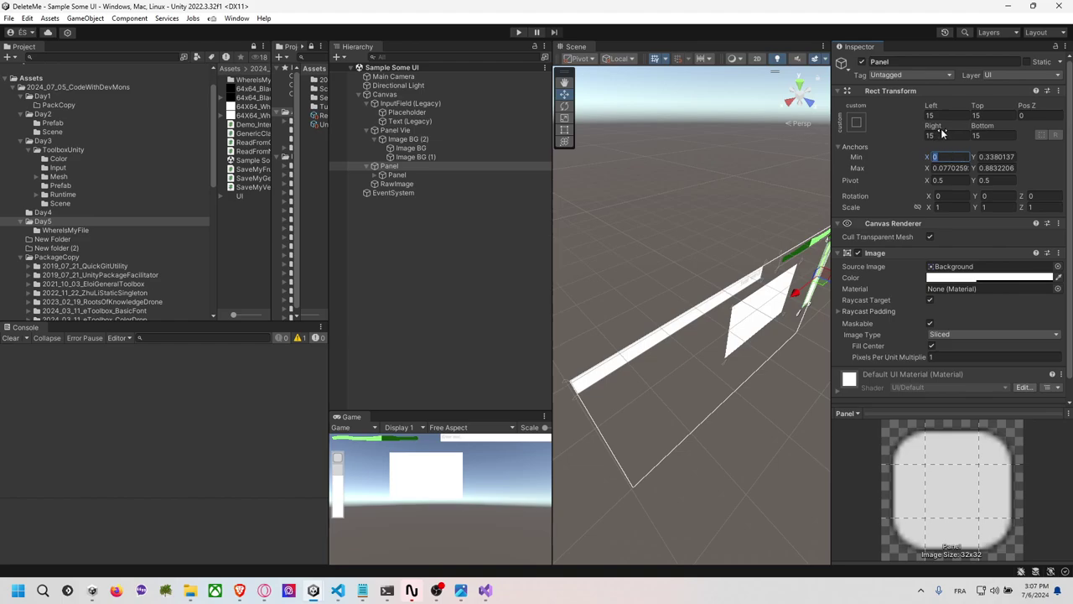
left_click(941, 134)
Frame Image BG (2), orbit to face the green bar, and scroll to its Mask settings.
left_click(438, 139)
key("f")
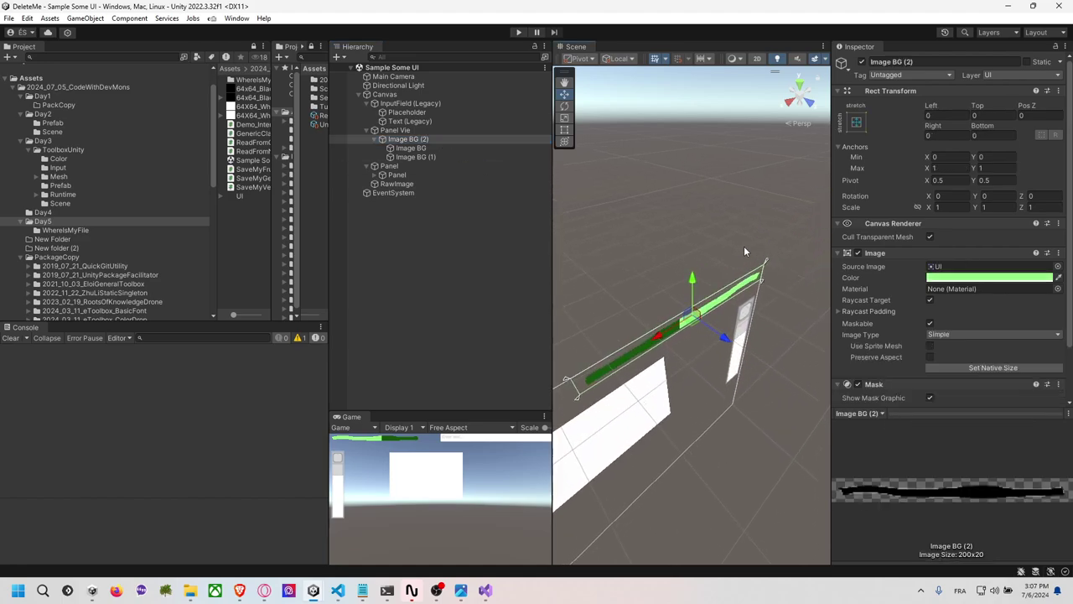
left_click_drag(745, 252, 650, 135, "alt")
left_click_drag(682, 177, 688, 151, "alt")
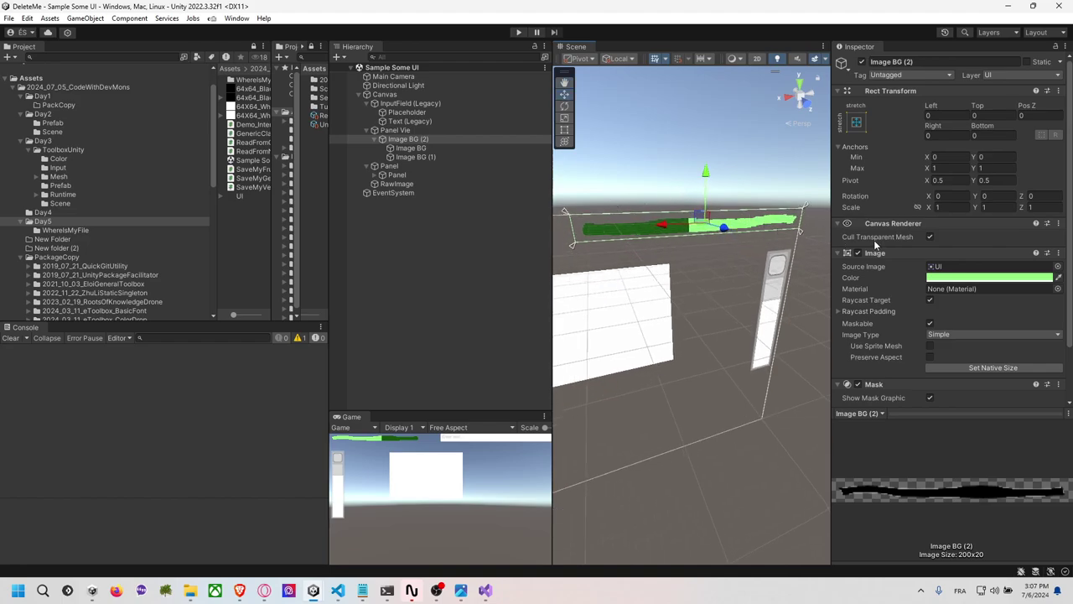
scroll(875, 252, "down", 2)
scroll(875, 252, "down", 2)
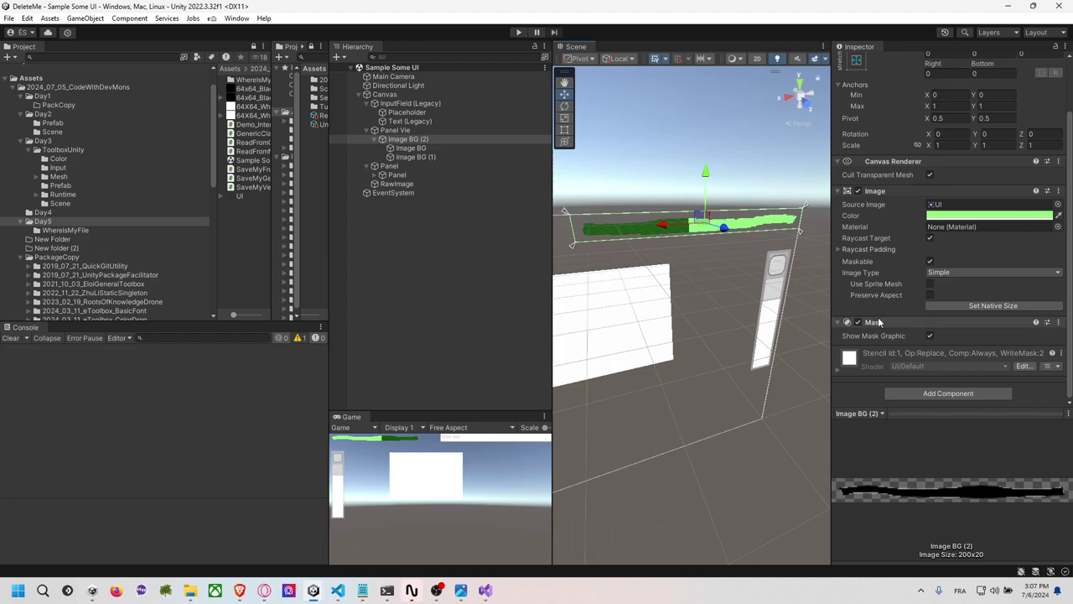
double_click(948, 204)
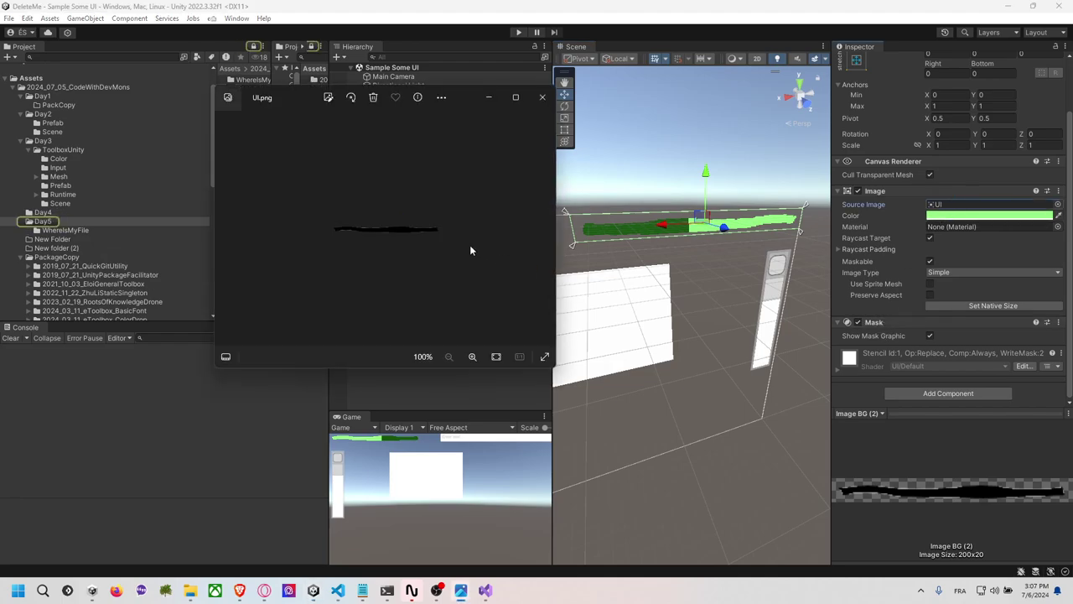
scroll(399, 239, "up", 1)
scroll(406, 233, "up", 3)
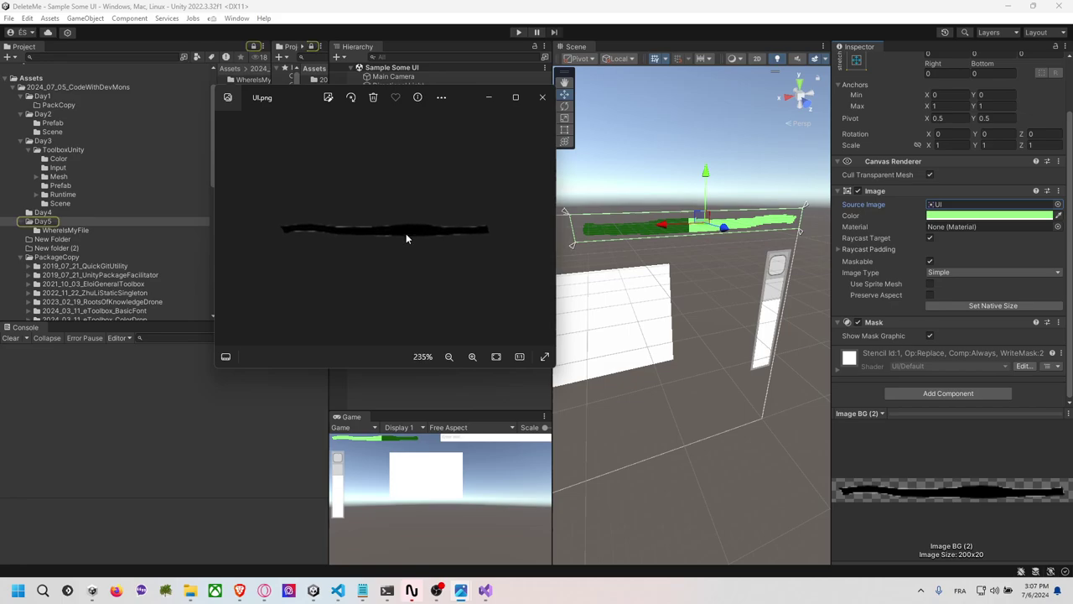
scroll(408, 229, "down", 2)
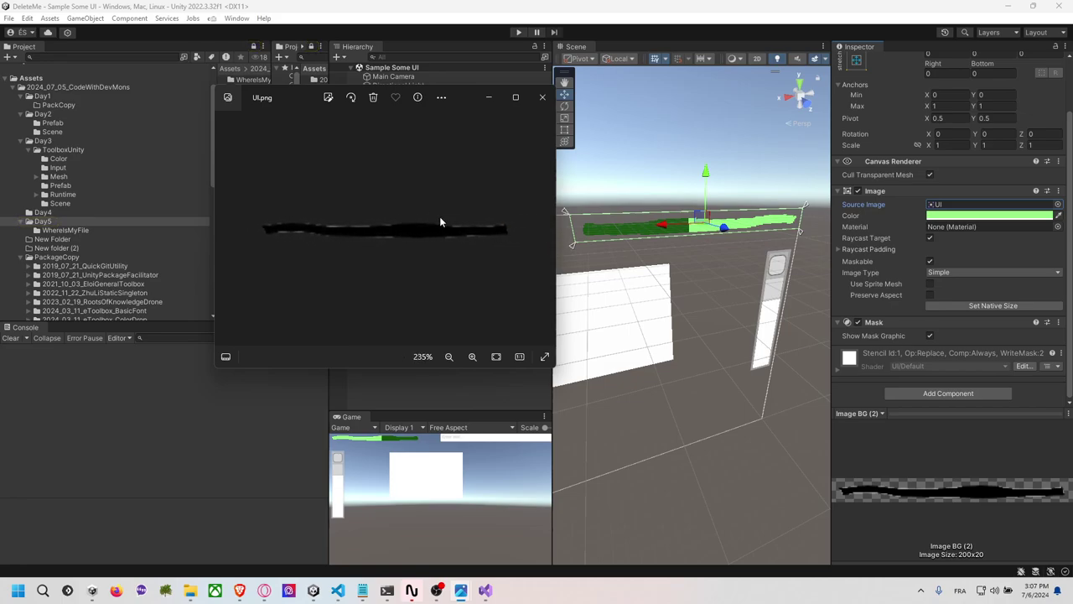
left_click(541, 99)
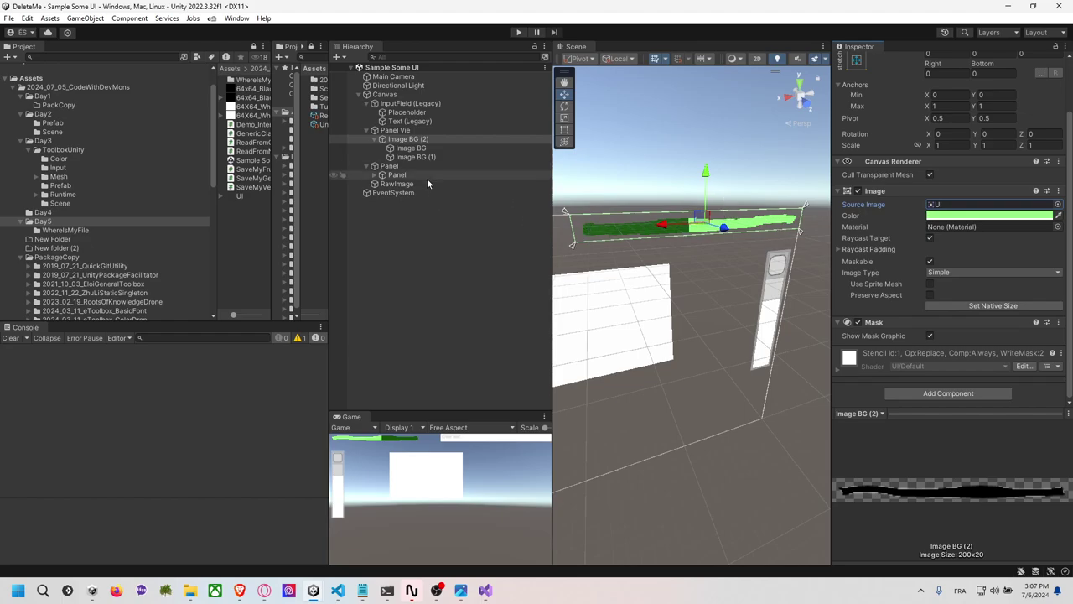
Inspect Image BG and raise Image BG (1)'s fill amount on the green bar.
left_click(435, 149)
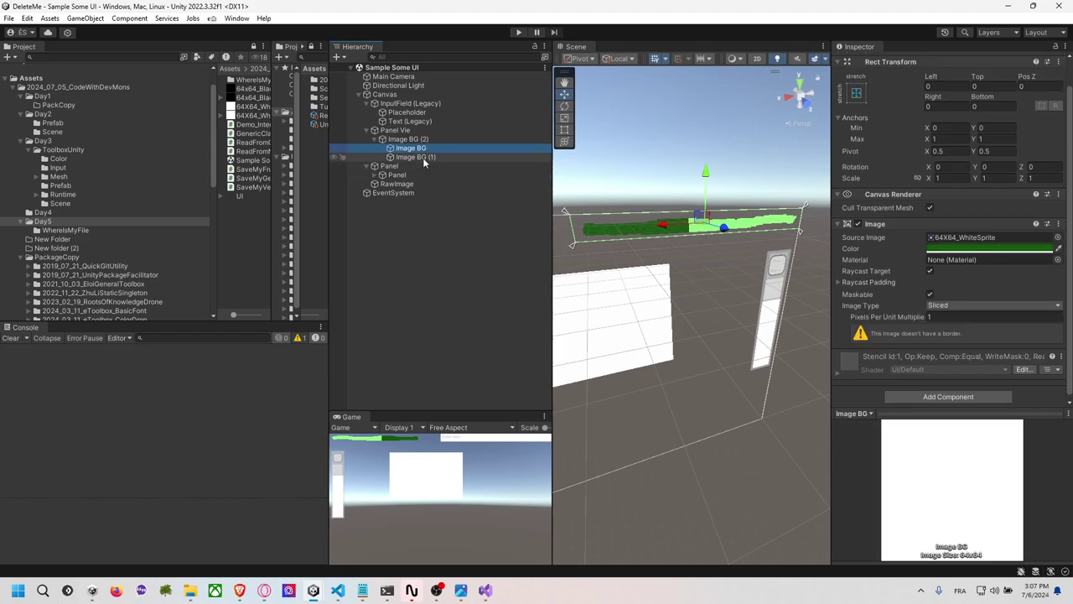
left_click(413, 157)
scroll(926, 293, "down", 1)
left_click_drag(985, 317, 1006, 323)
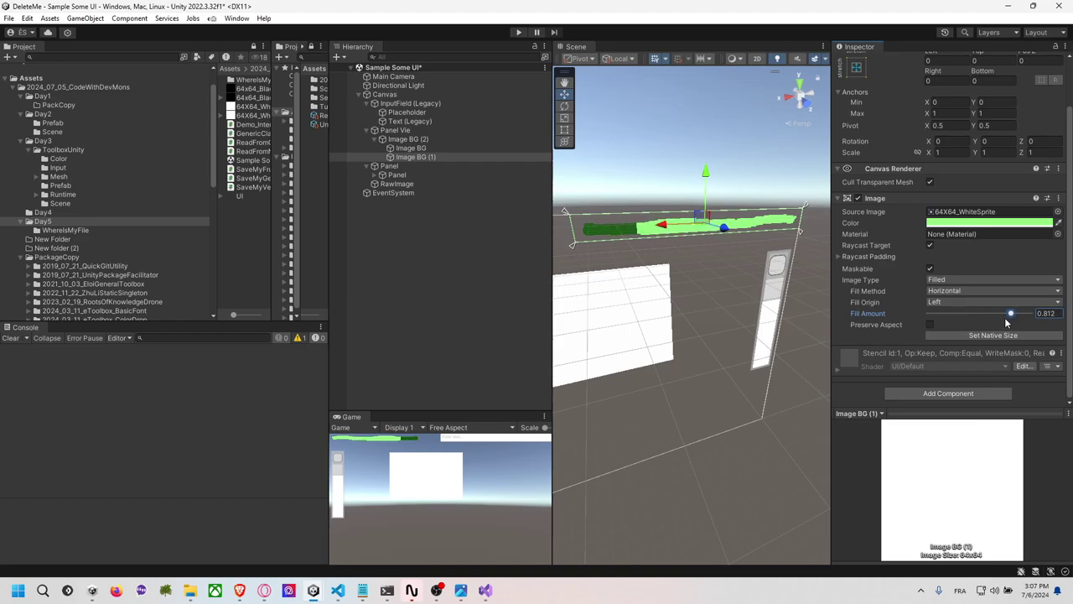
Inspect the Panel and its first Image child, then pan the Scene view.
left_click(390, 175)
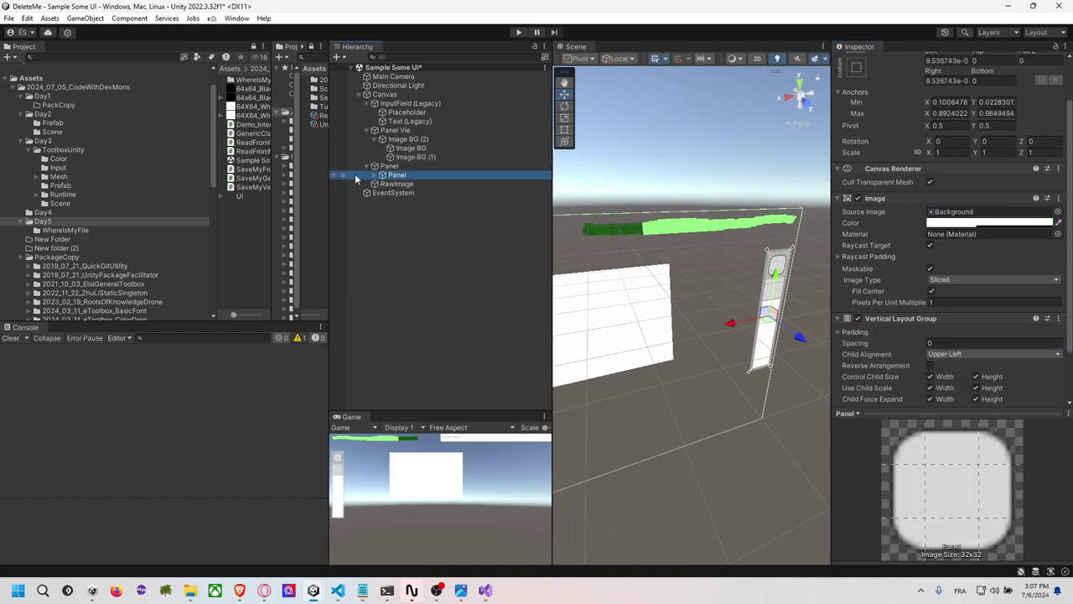
left_click(375, 175)
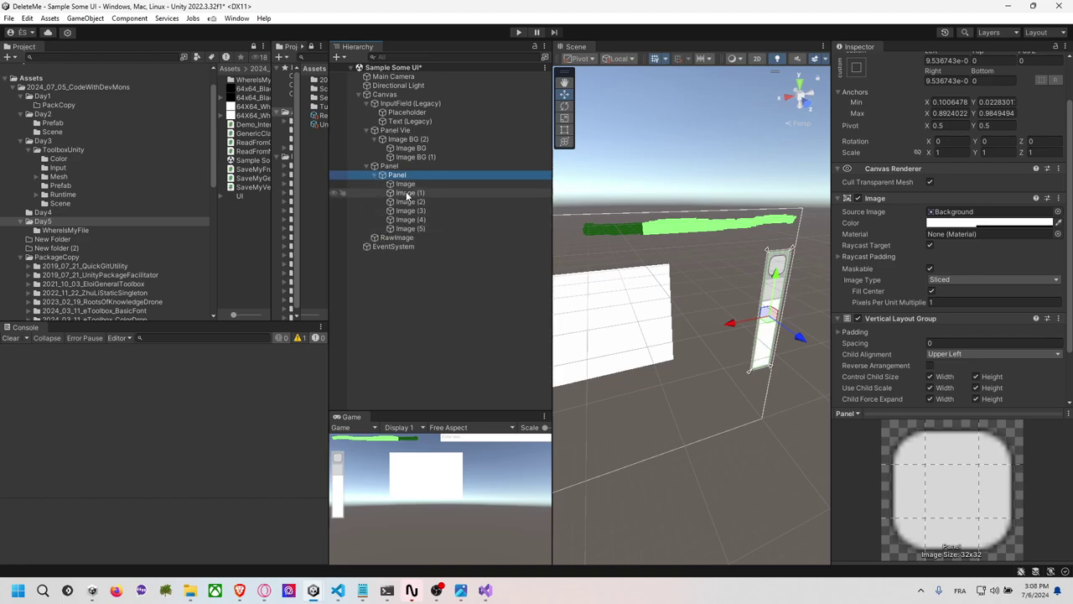
left_click(405, 183)
left_click(397, 175)
scroll(891, 267, "down", 3)
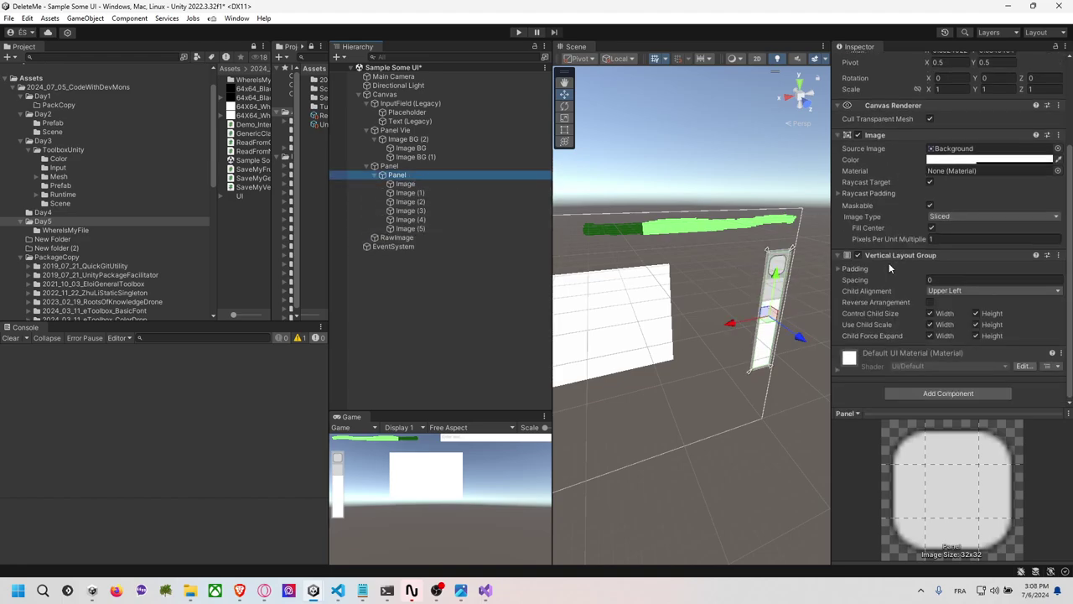
scroll(634, 201, "down", 2)
middle_click_drag(637, 192, 714, 167)
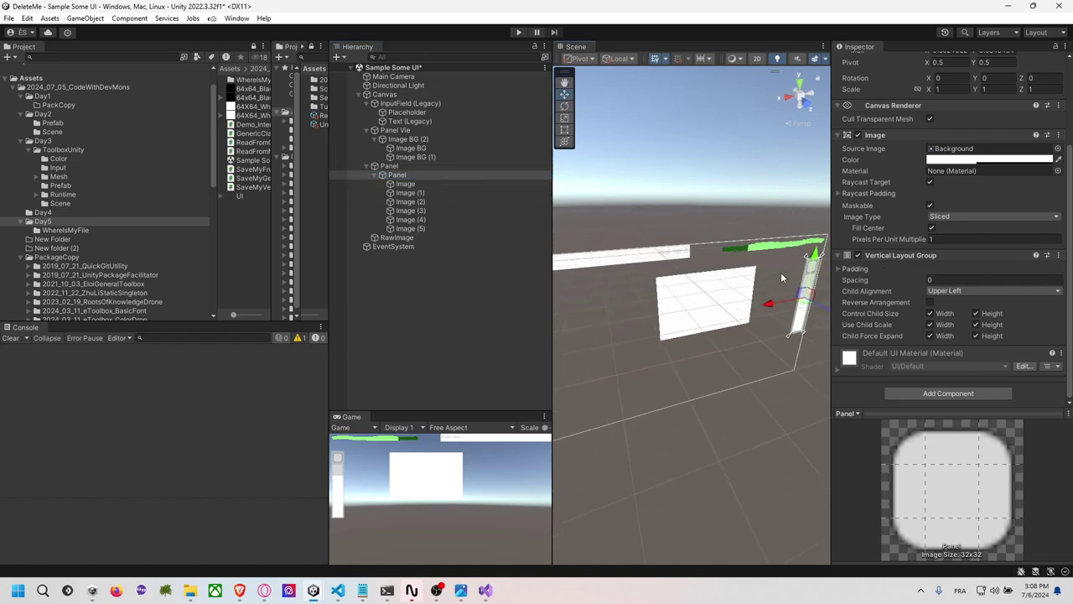
Select the Canvas and open its Demo_InteractionUIMono script in Visual Studio.
left_click(427, 103)
left_click(431, 95)
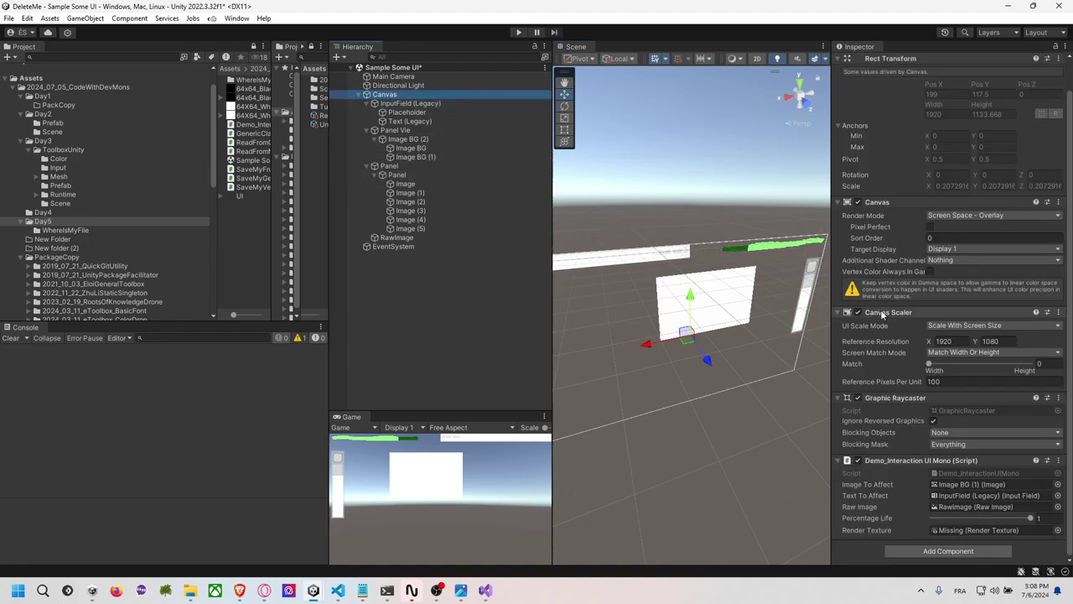
left_click(959, 474)
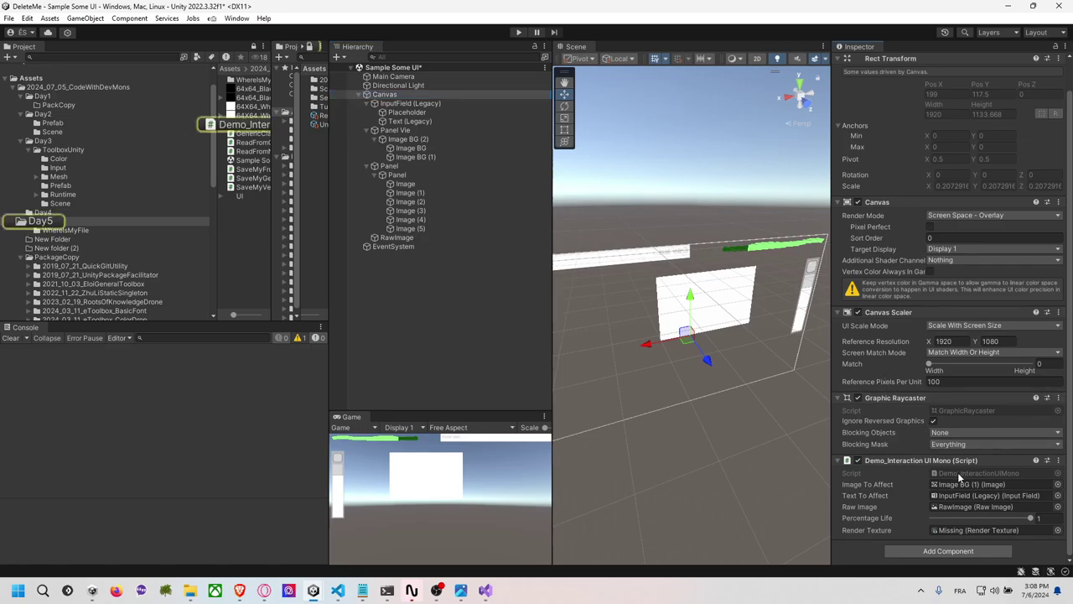
double_click(960, 475)
left_click(204, 185)
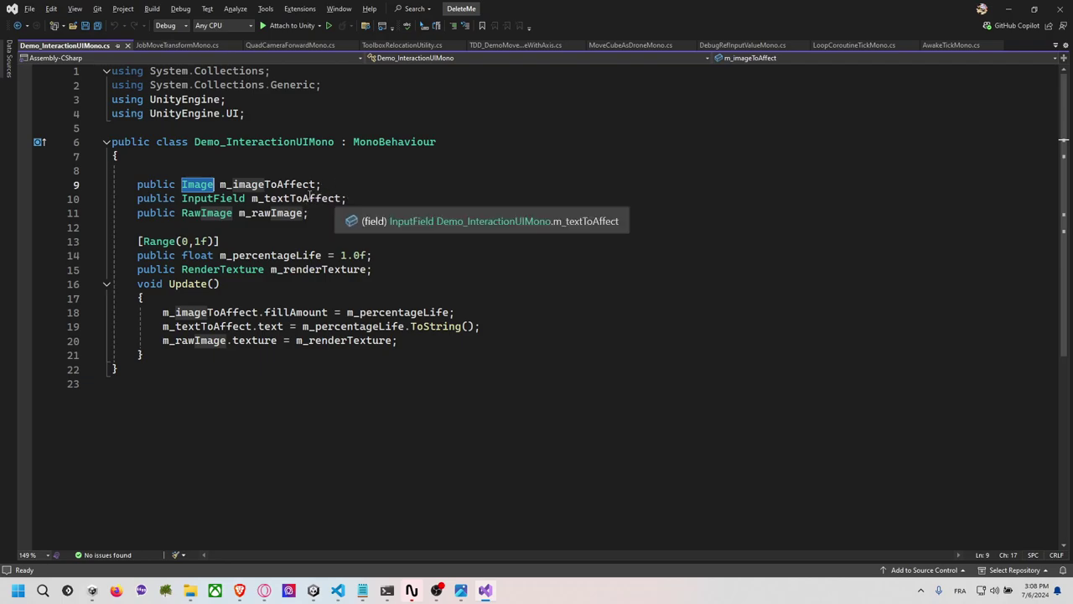
Inspect fillAmount, text, RawImage and texture in Demo_InteractionUIMono, then return to Unity.
double_click(291, 311)
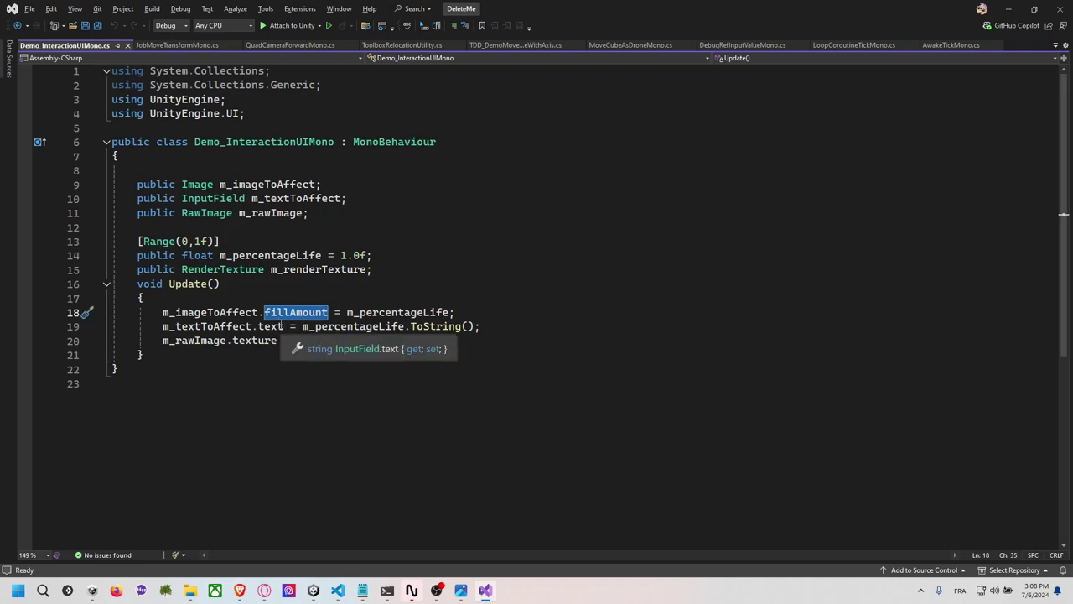
left_click(308, 312)
double_click(307, 312)
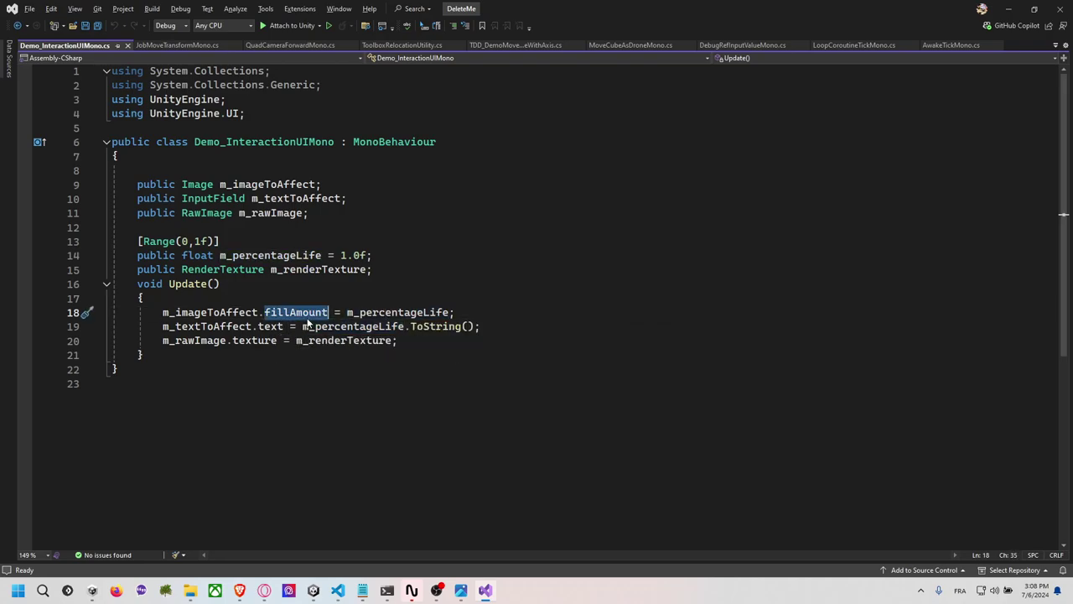
double_click(280, 329)
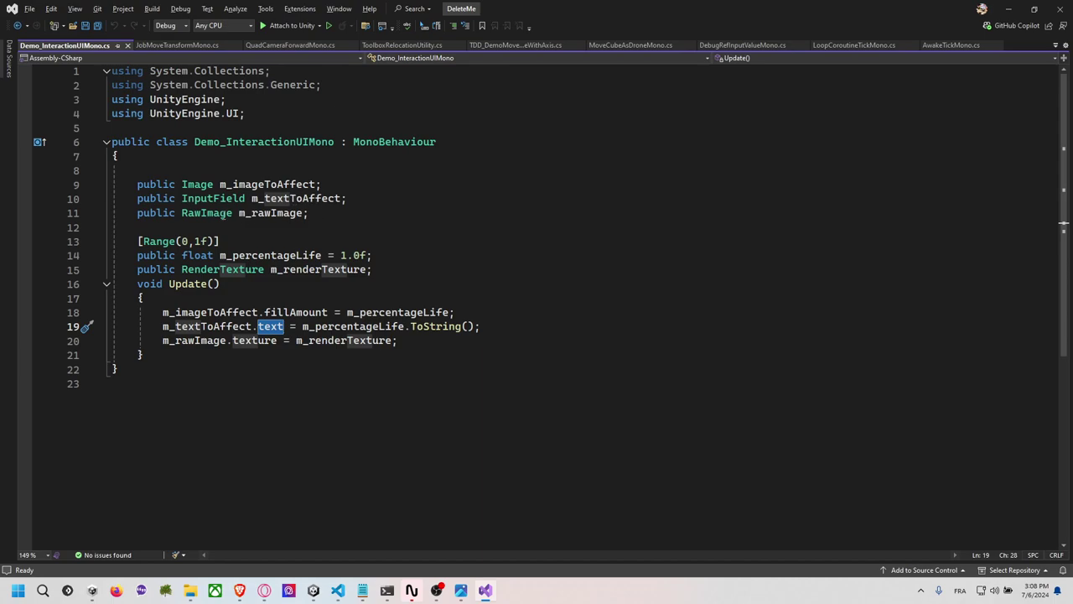
double_click(214, 213)
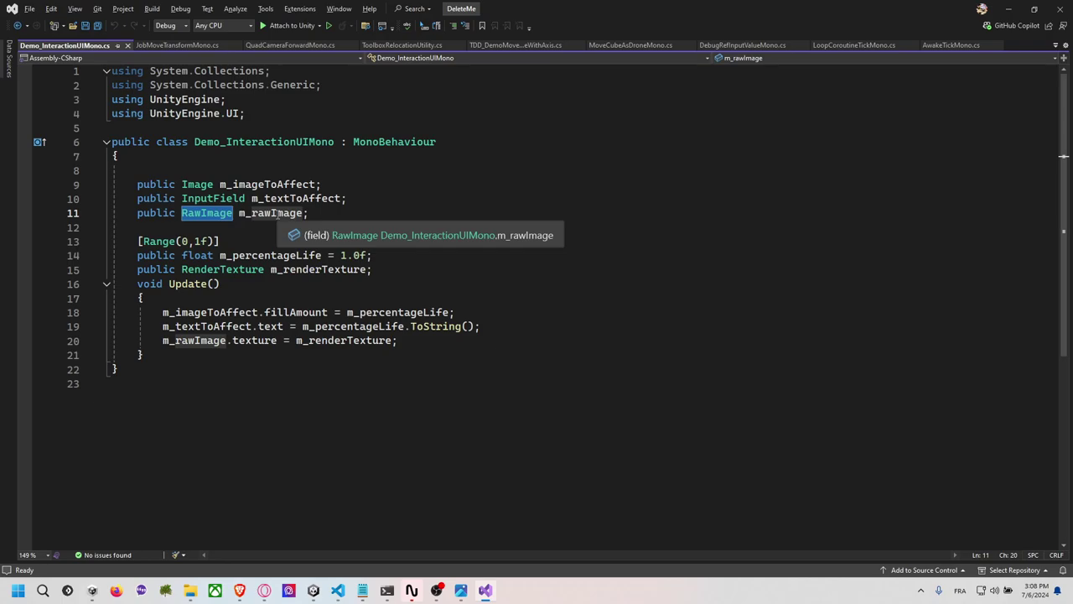
double_click(255, 340)
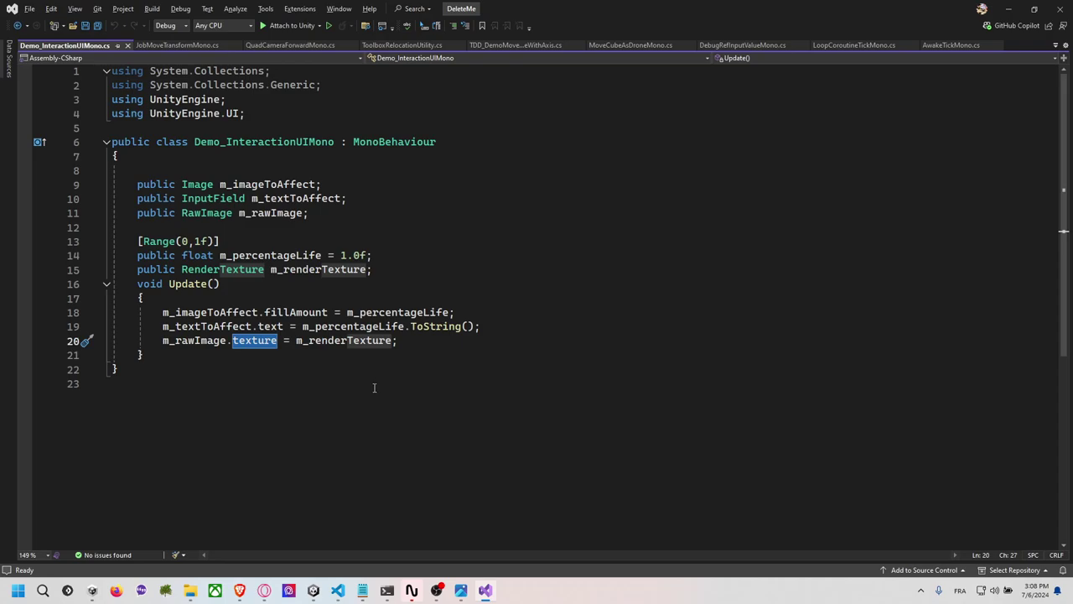
key("alt+Tab")
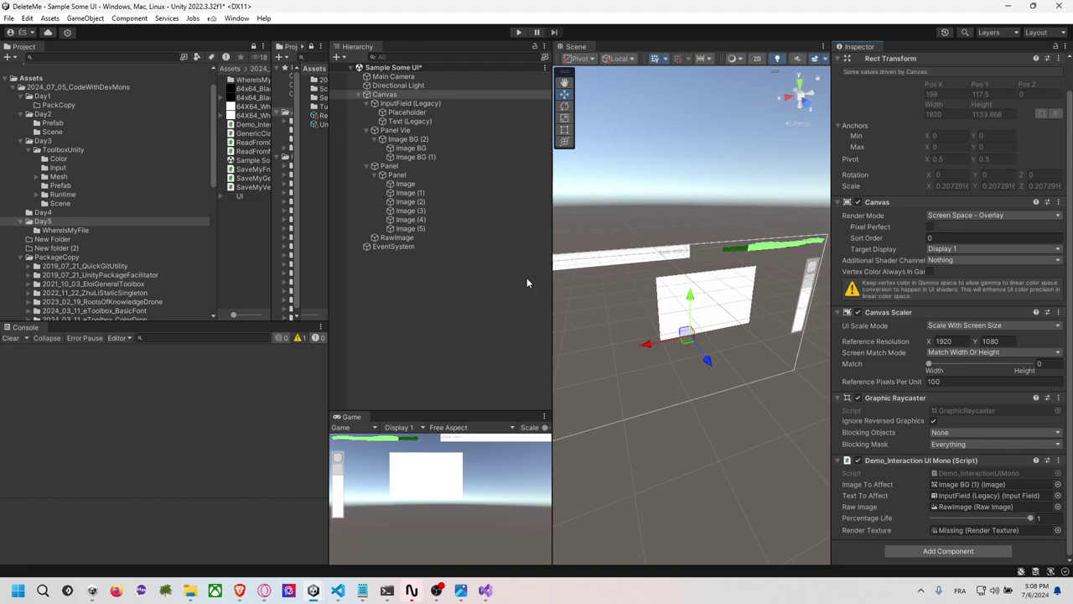
Widen the Project panel, preview the SaveMy scripts, and open SaveMyGenericClassMono.
left_click_drag(332, 219, 426, 219)
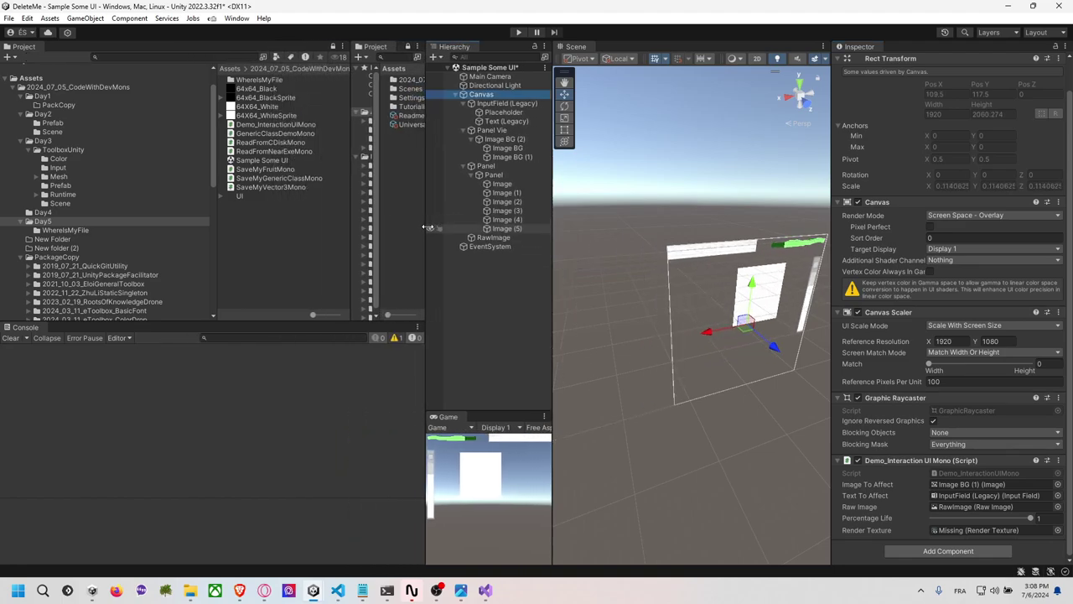
left_click_drag(550, 222, 573, 222)
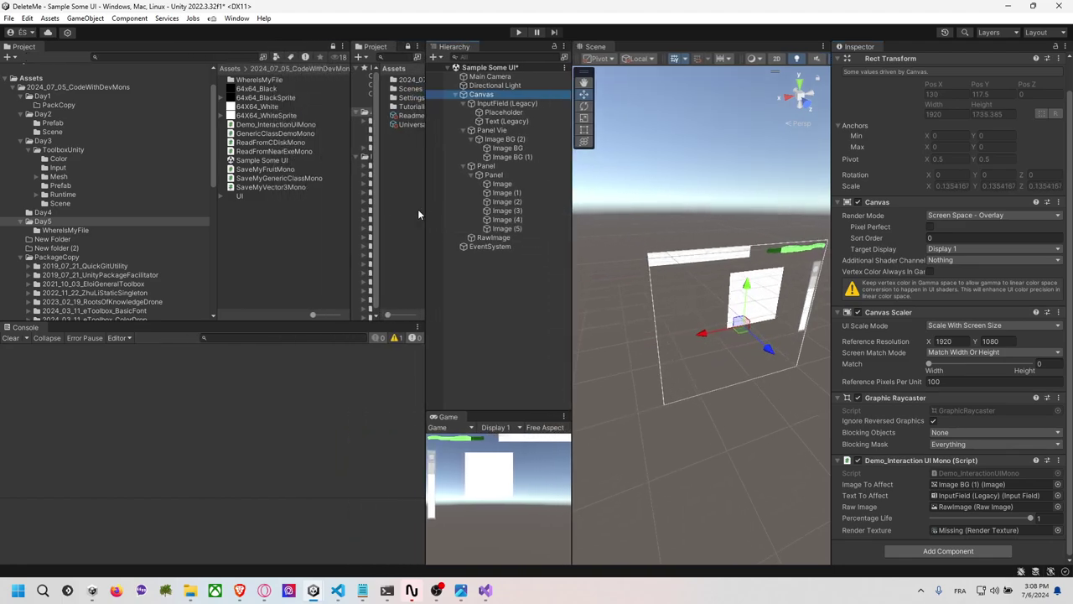
left_click_drag(423, 215, 446, 215)
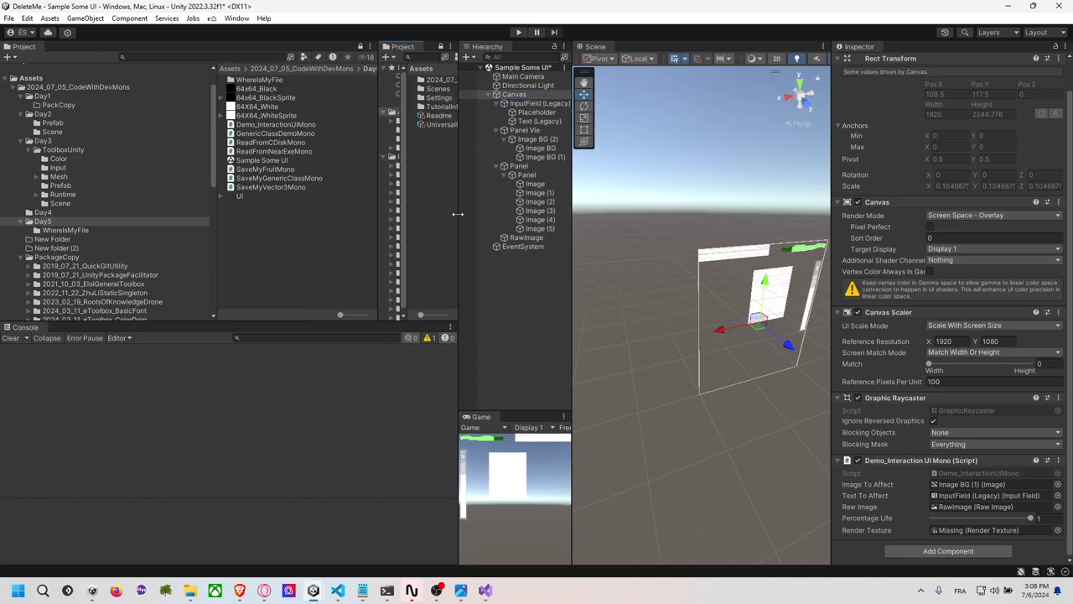
left_click(269, 169)
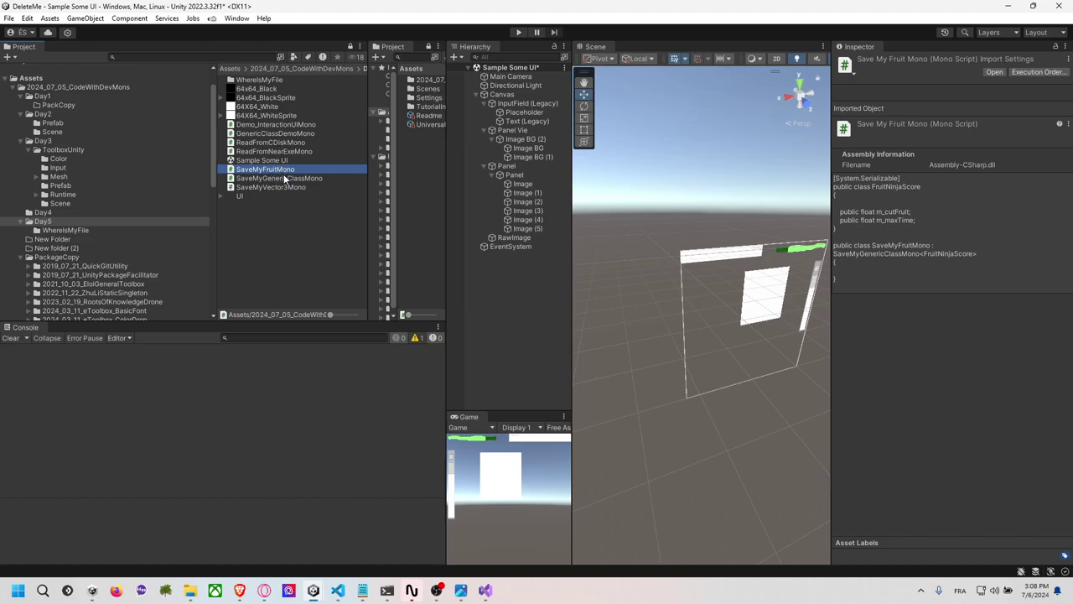
left_click(284, 178)
left_click(282, 187)
left_click(284, 179)
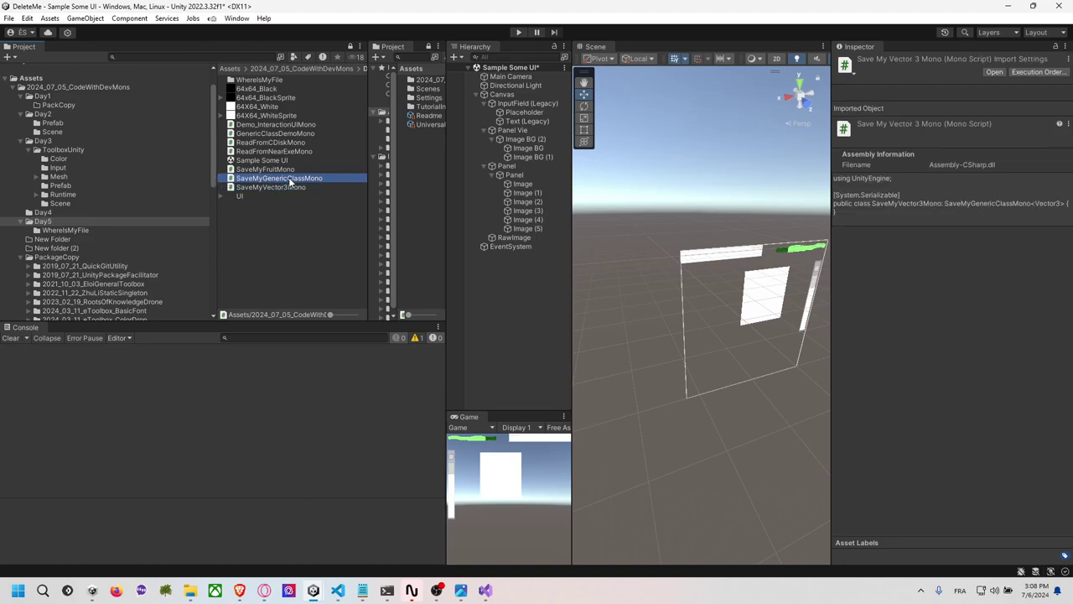
double_click(283, 179)
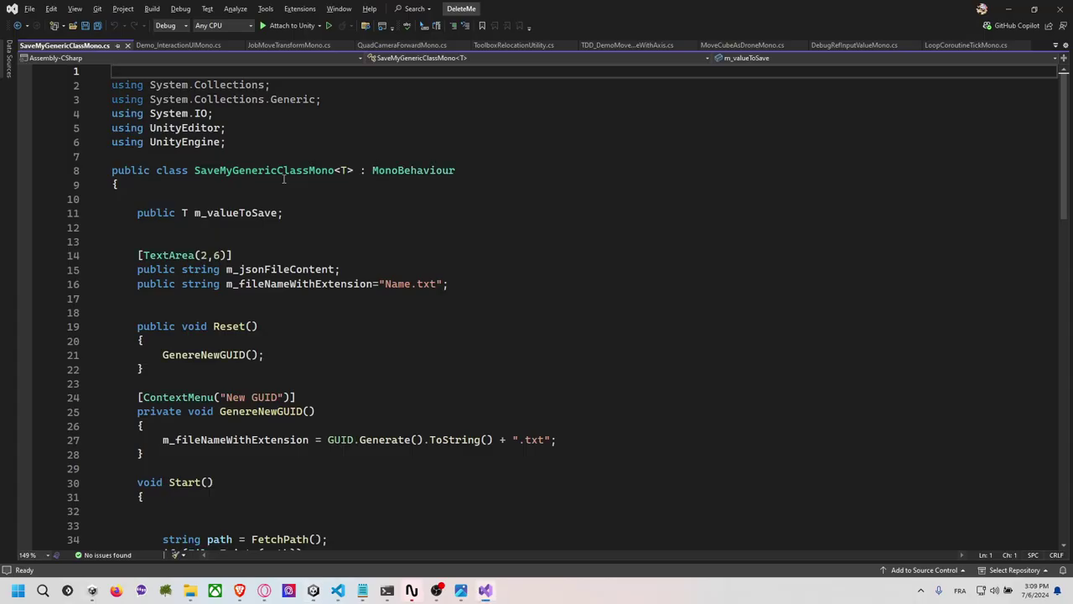
Review the generic class declaration, its MonoBehaviour base, and m_valueToSave usages.
scroll(292, 179, "down", 1)
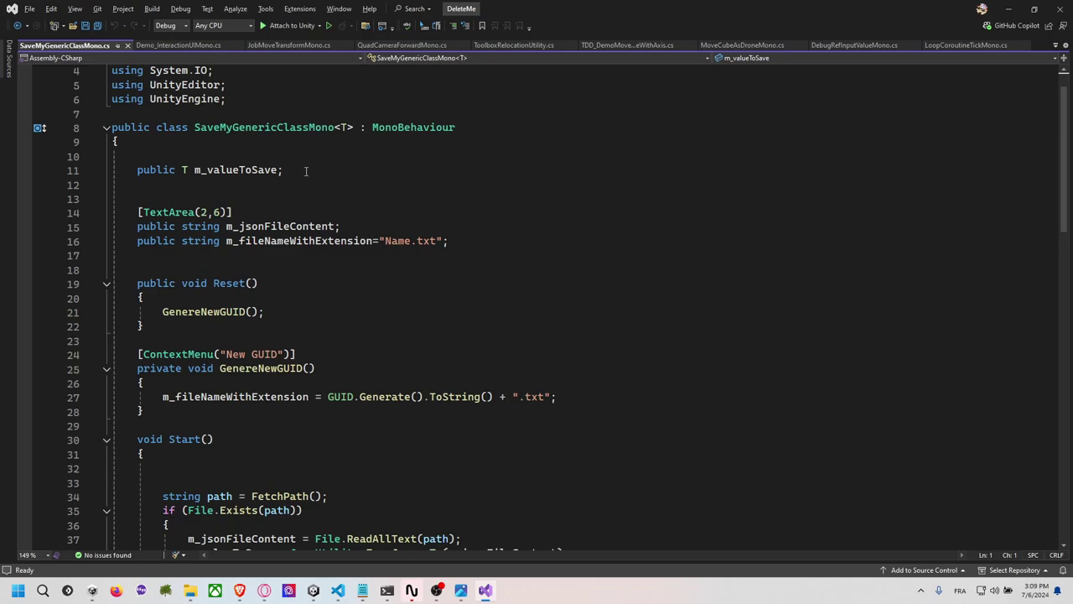
left_click(343, 126)
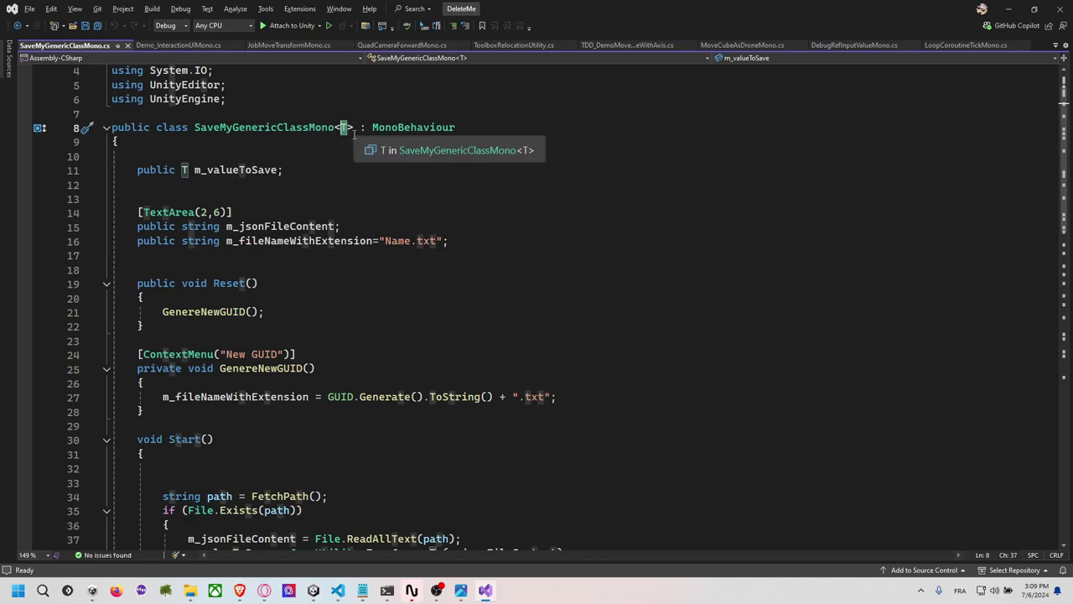
double_click(436, 130)
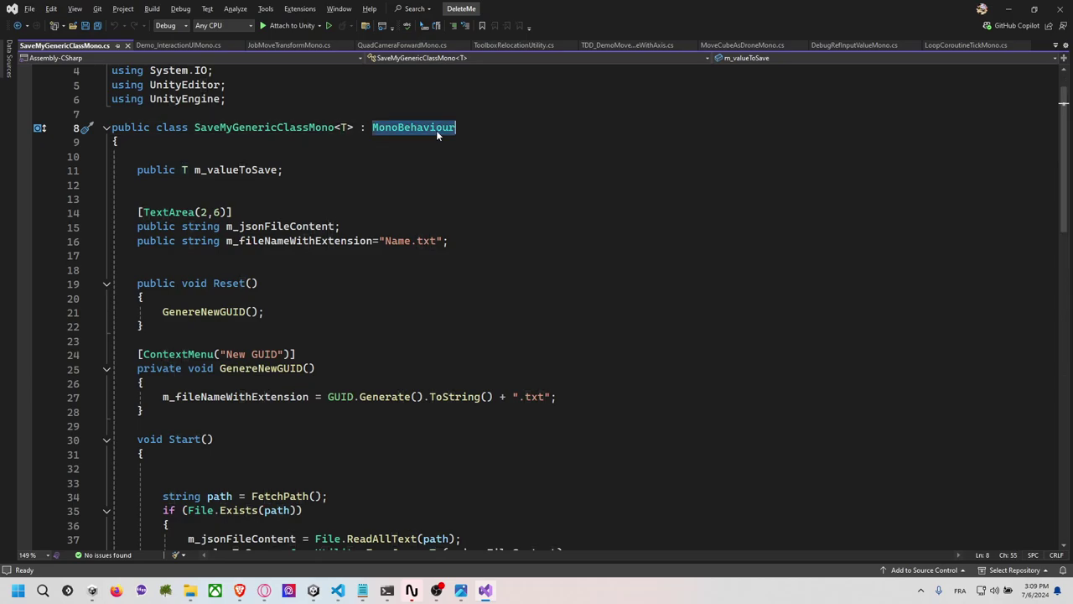
scroll(283, 134, "down", 2)
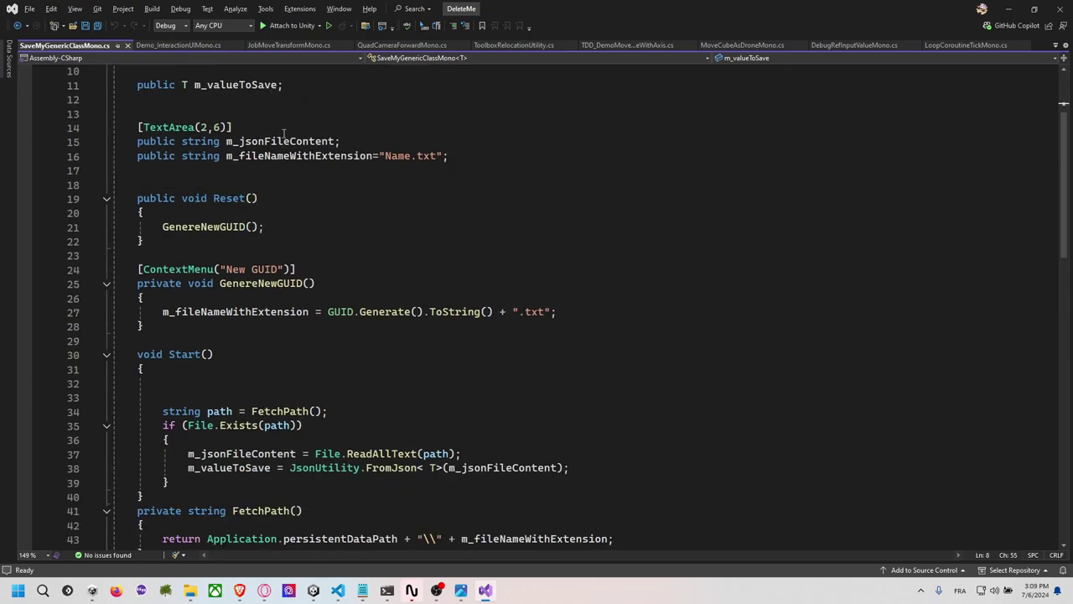
left_click(250, 85)
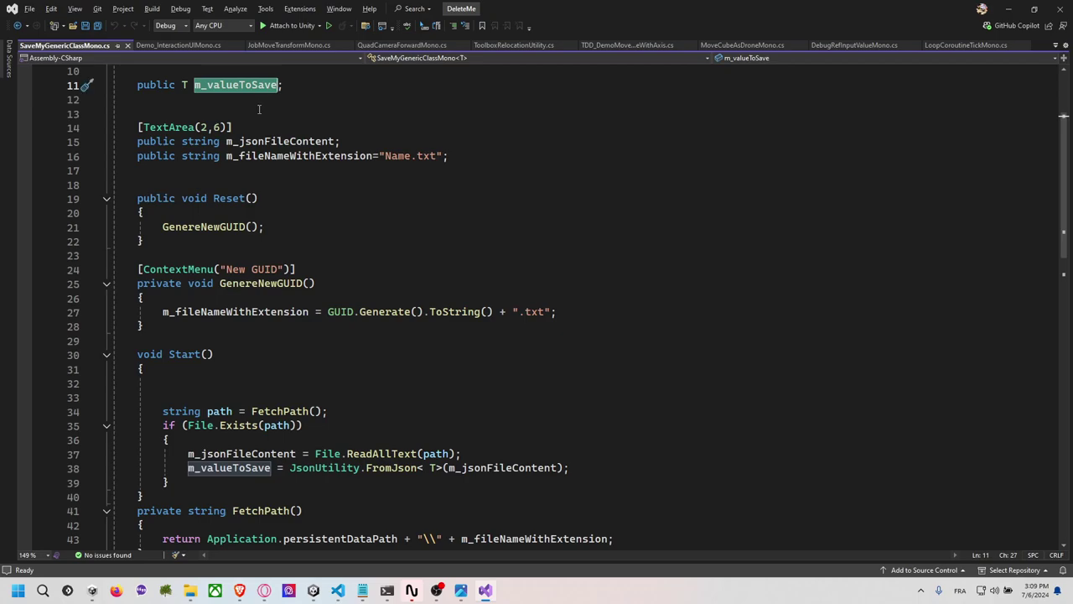
Highlight Start()'s file-loading code and its path variable, then return to Unity.
scroll(270, 165, "down", 2)
scroll(273, 179, "down", 2)
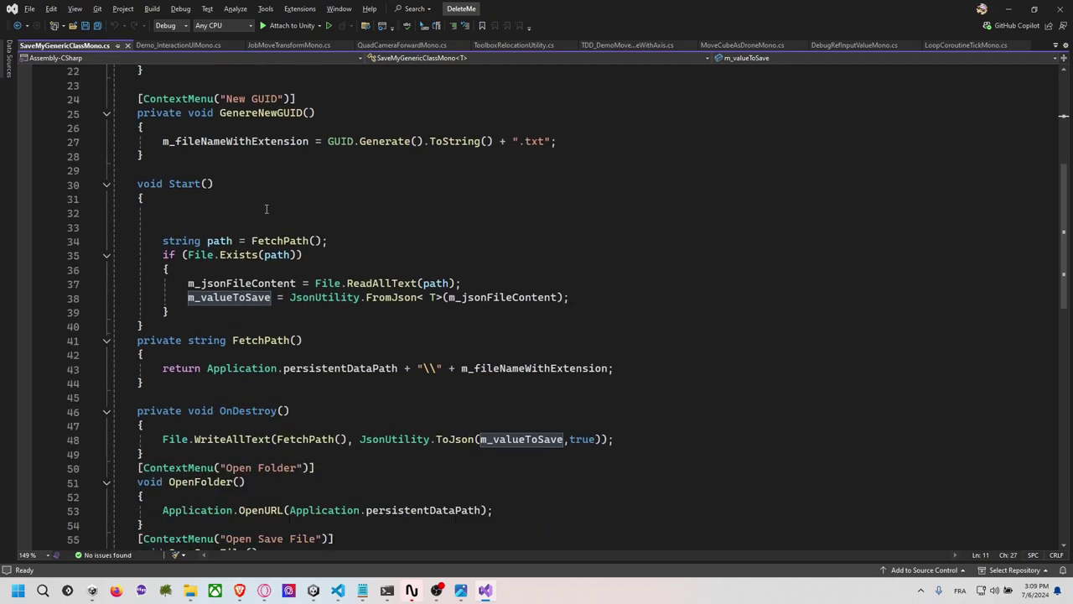
left_click_drag(114, 170, 169, 312)
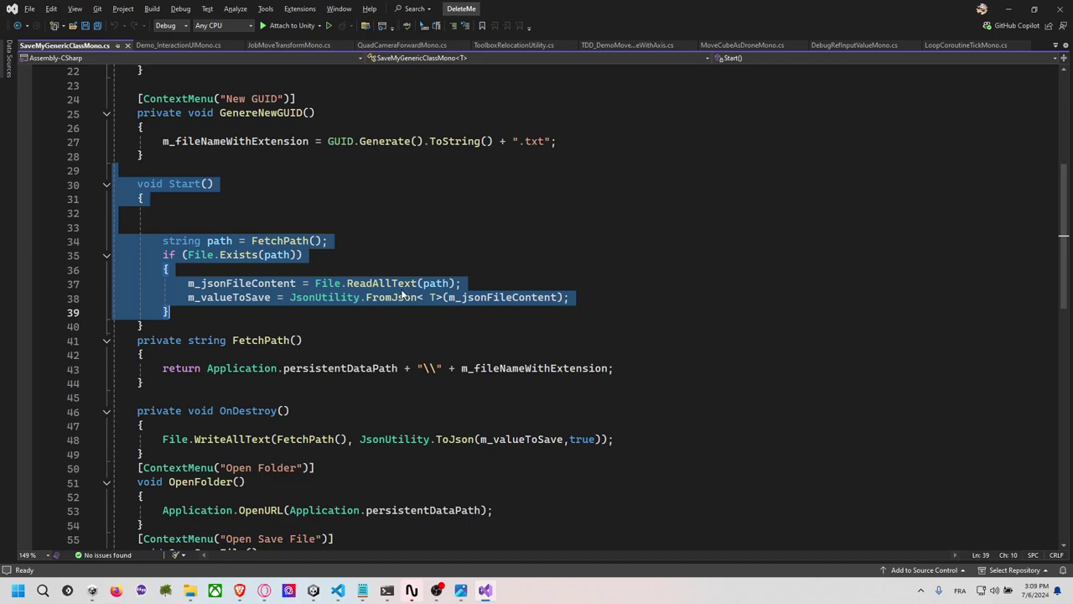
left_click(266, 241)
left_click(235, 241)
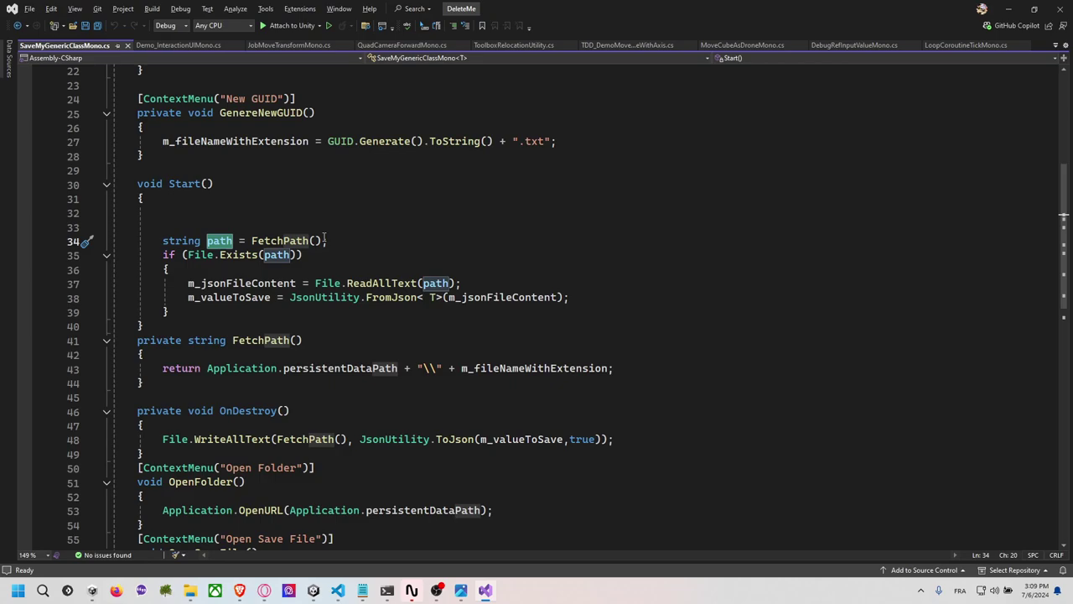
scroll(335, 235, "up", 1)
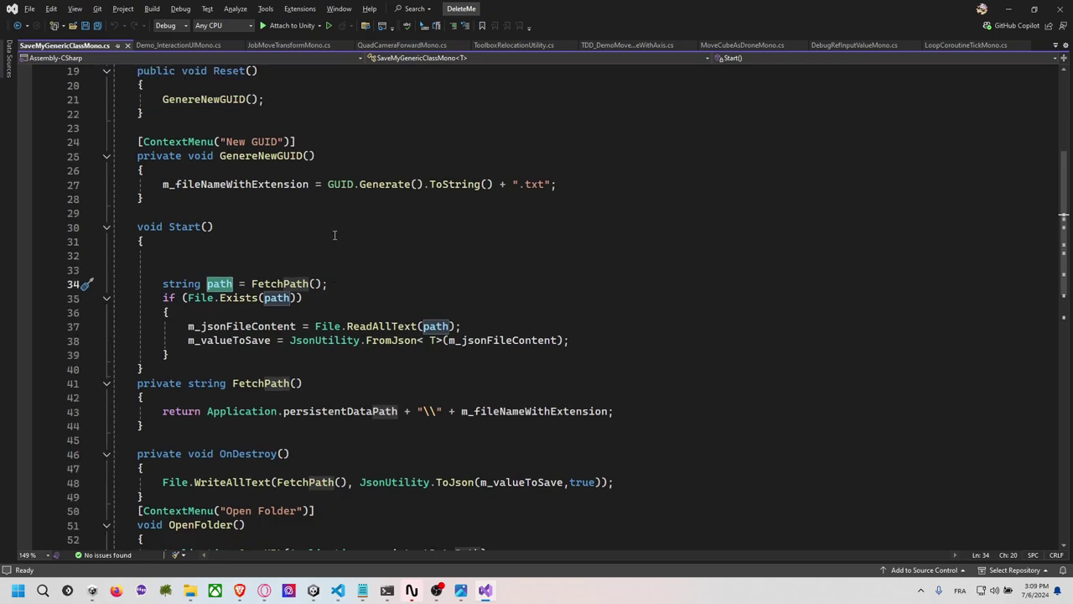
scroll(335, 236, "up", 1)
scroll(332, 230, "up", 1)
scroll(329, 224, "up", 2)
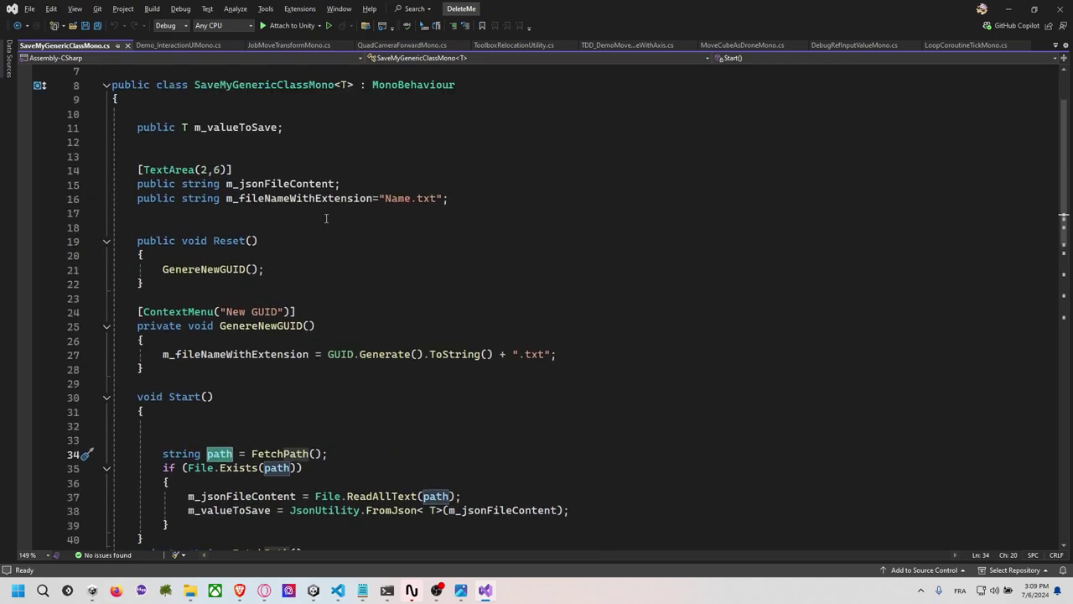
key("alt+Tab")
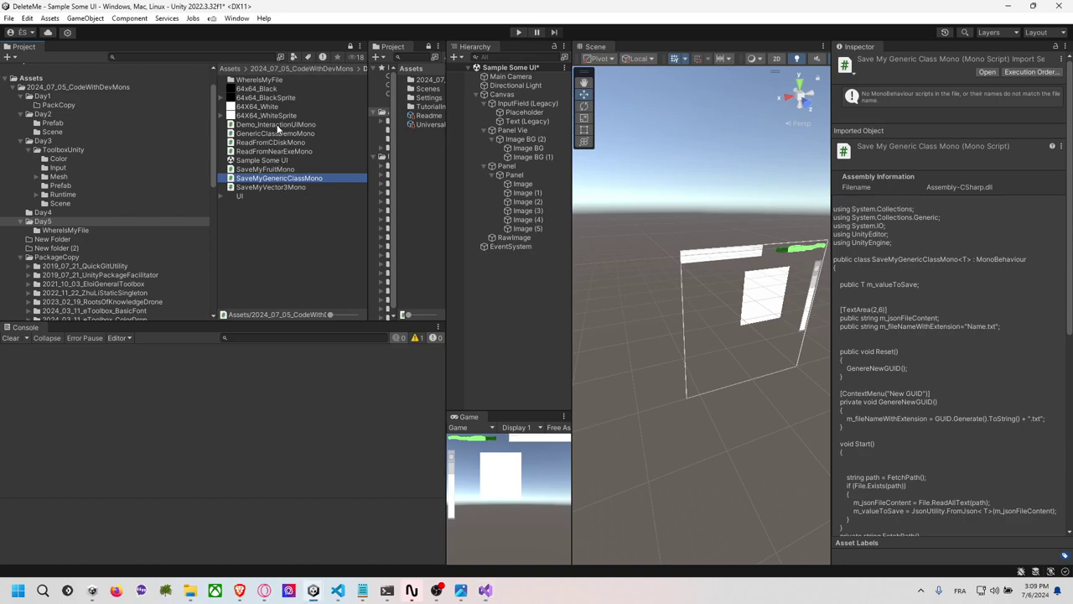
Open SaveMyFruitMono, then browse back to Day5 and open SaveMyGenericClassMono in Visual Studio.
double_click(277, 169)
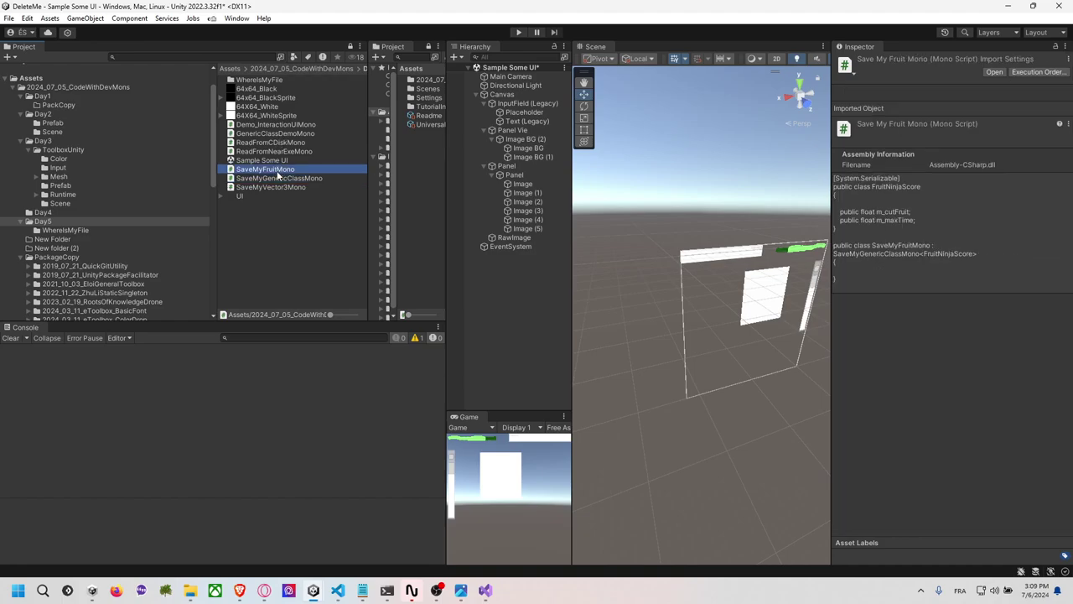
key("alt+Tab")
double_click(271, 80)
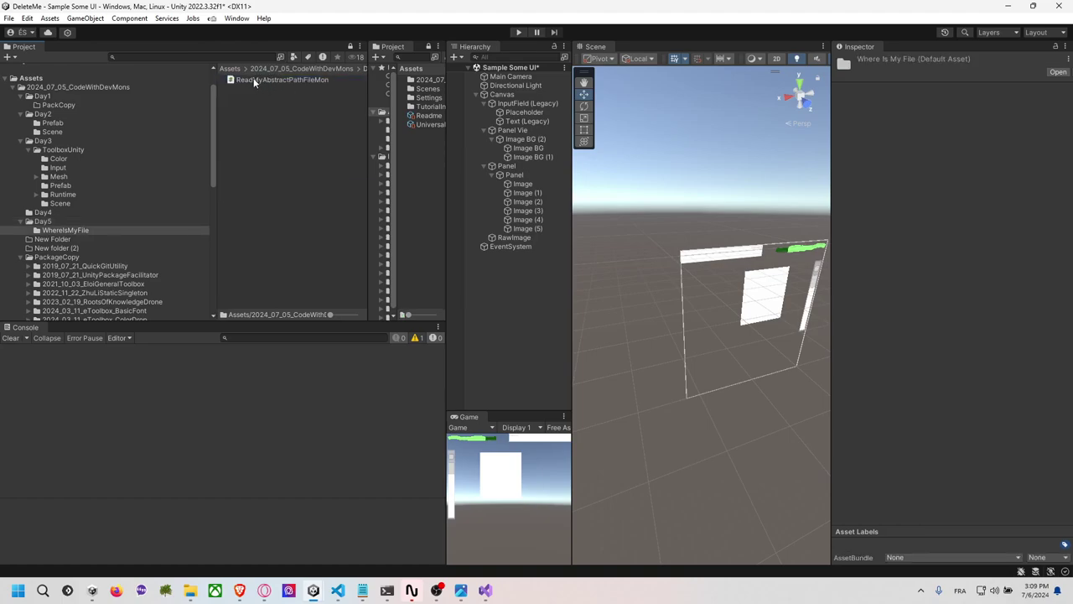
left_click(72, 227)
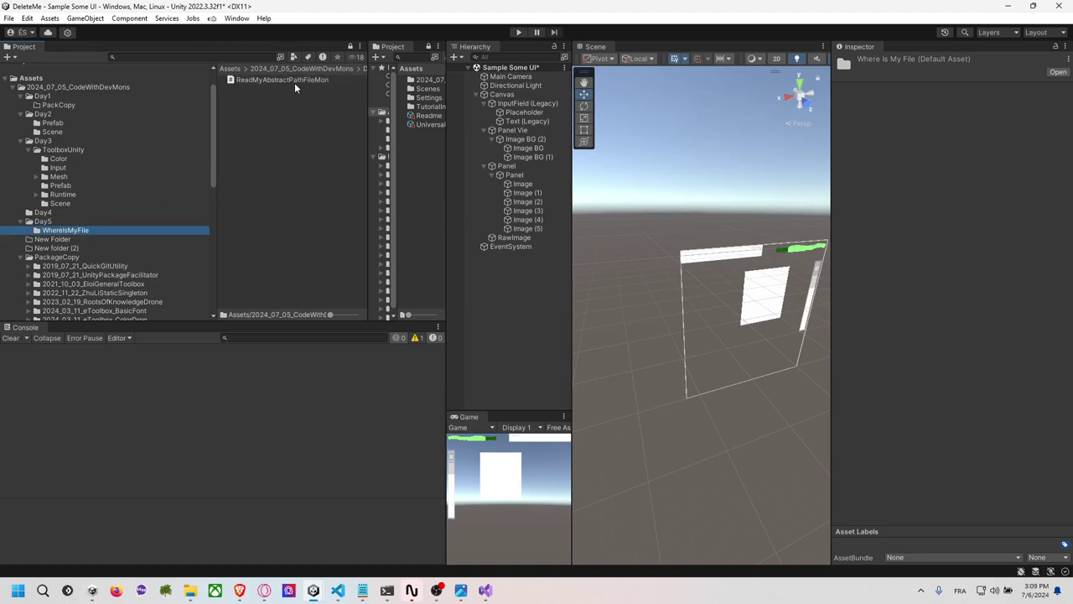
left_click(73, 220)
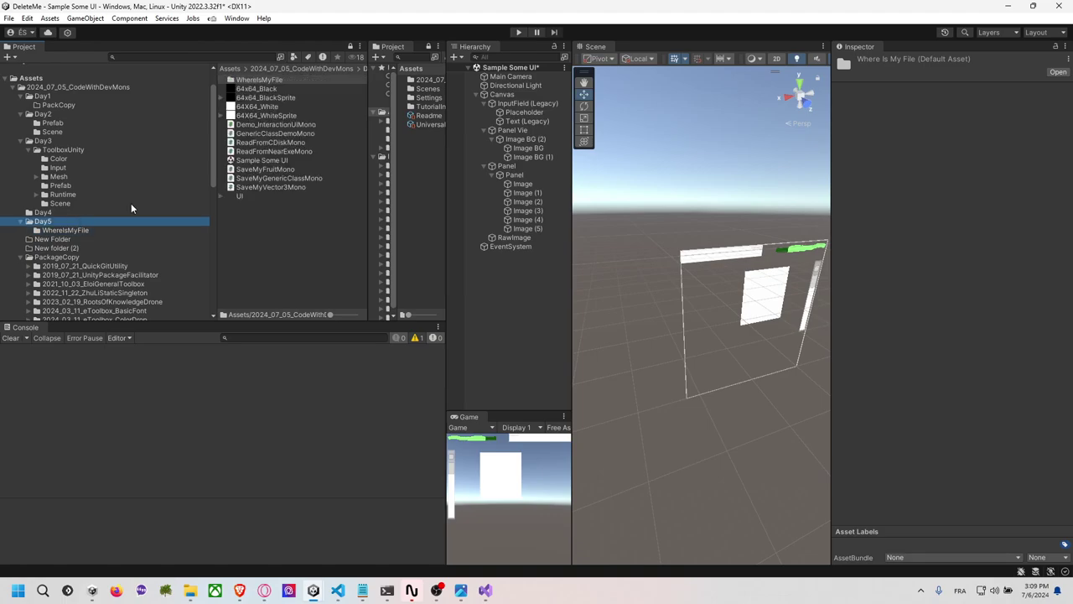
double_click(290, 180)
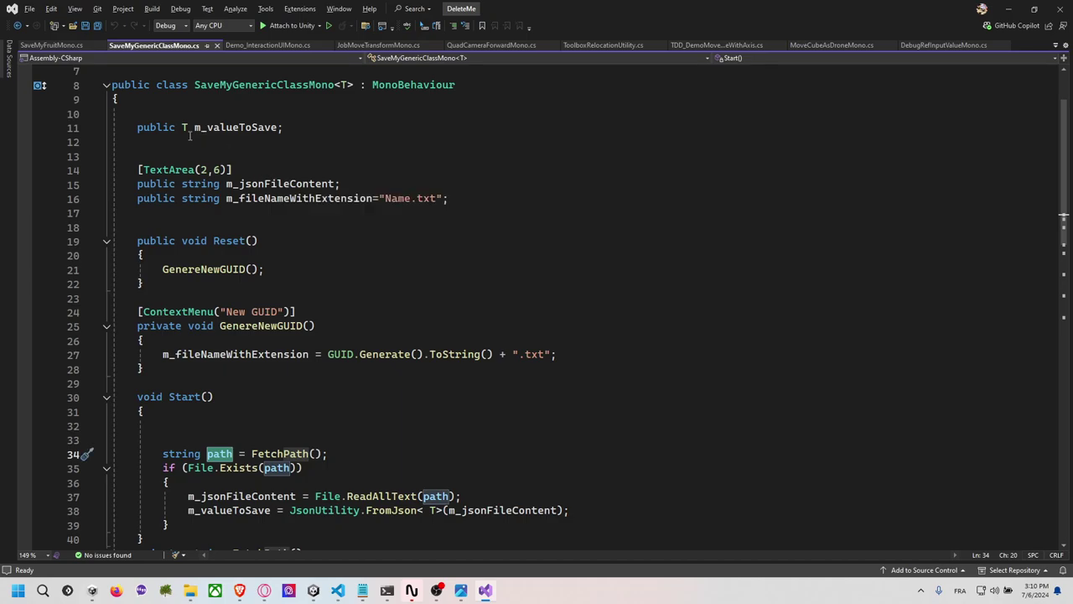
Inspect the generic type T of the m_valueToSave field.
left_click(188, 127)
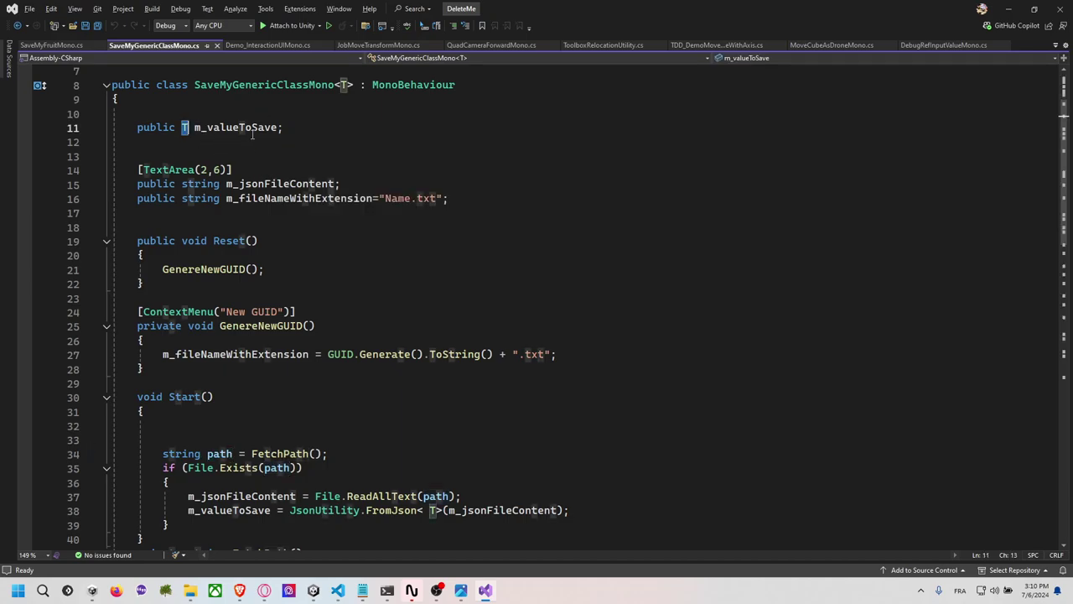
left_click(354, 130)
scroll(318, 151, "down", 3)
scroll(304, 165, "up", 2)
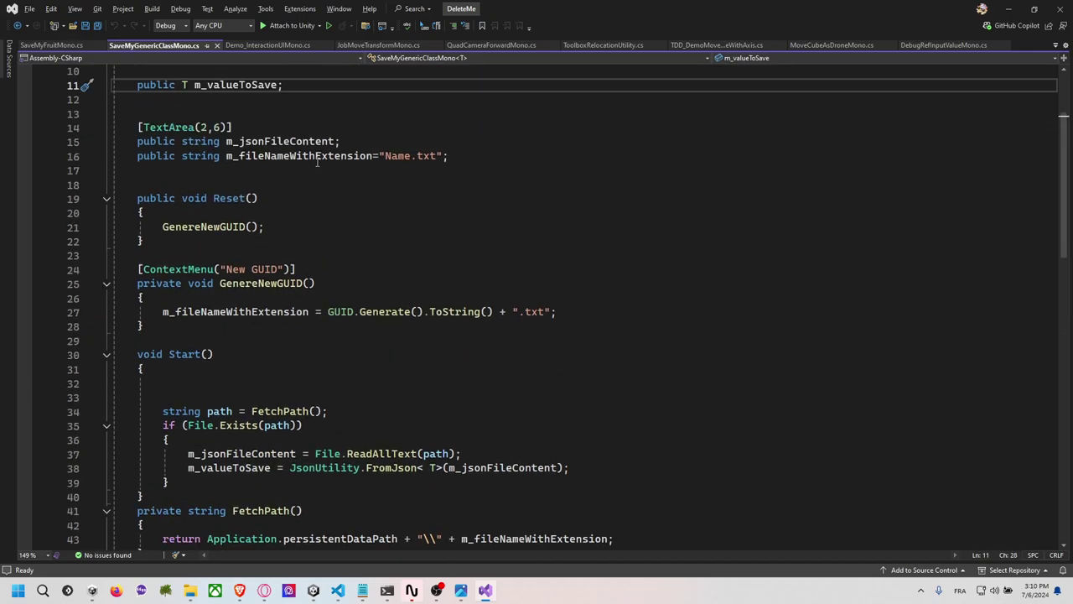
scroll(301, 171, "down", 1)
scroll(276, 218, "down", 3)
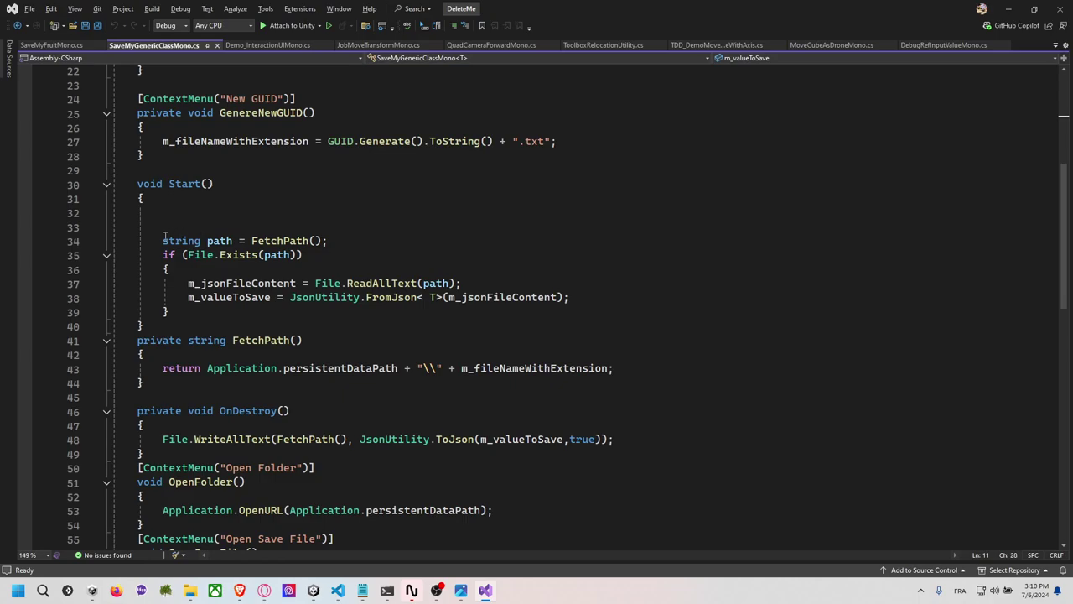
Trace how FetchPath builds the path from persistentDataPath and m_fileNameWithExtension.
double_click(273, 241)
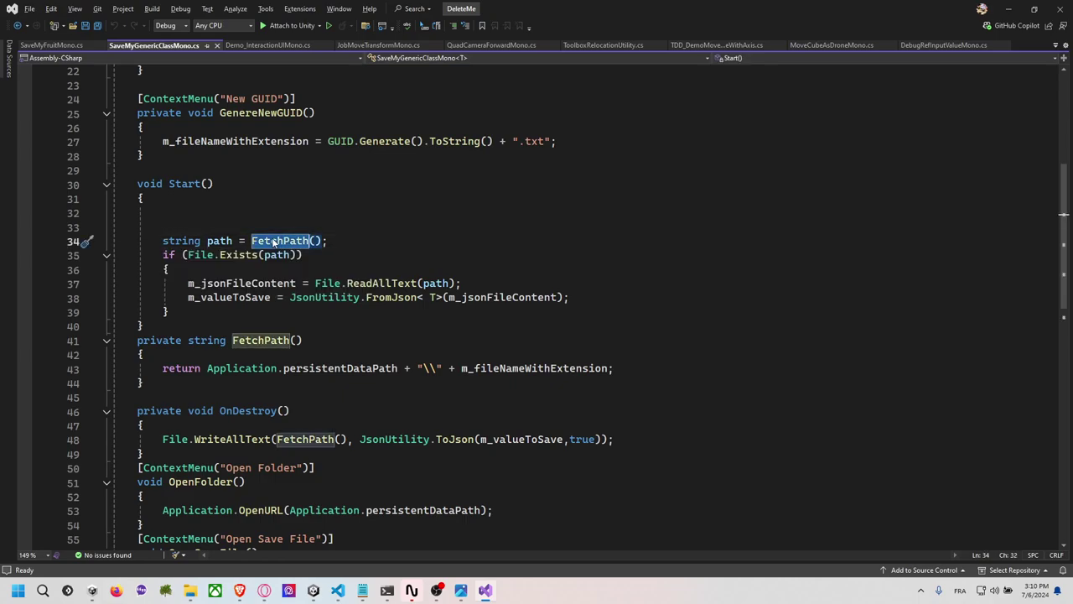
scroll(273, 241, "down", 2)
left_click(244, 285)
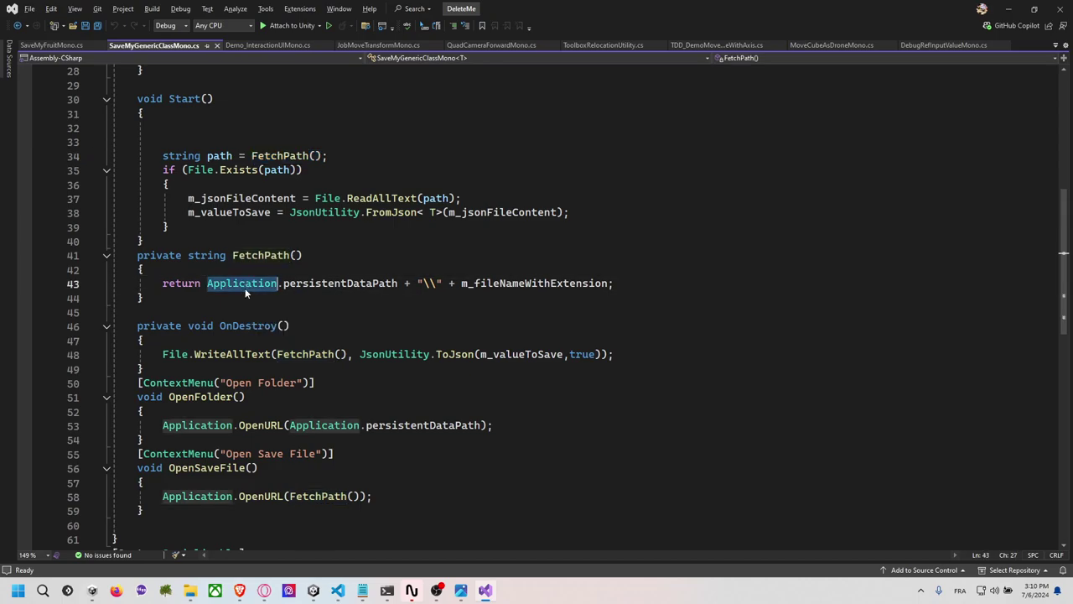
double_click(336, 283)
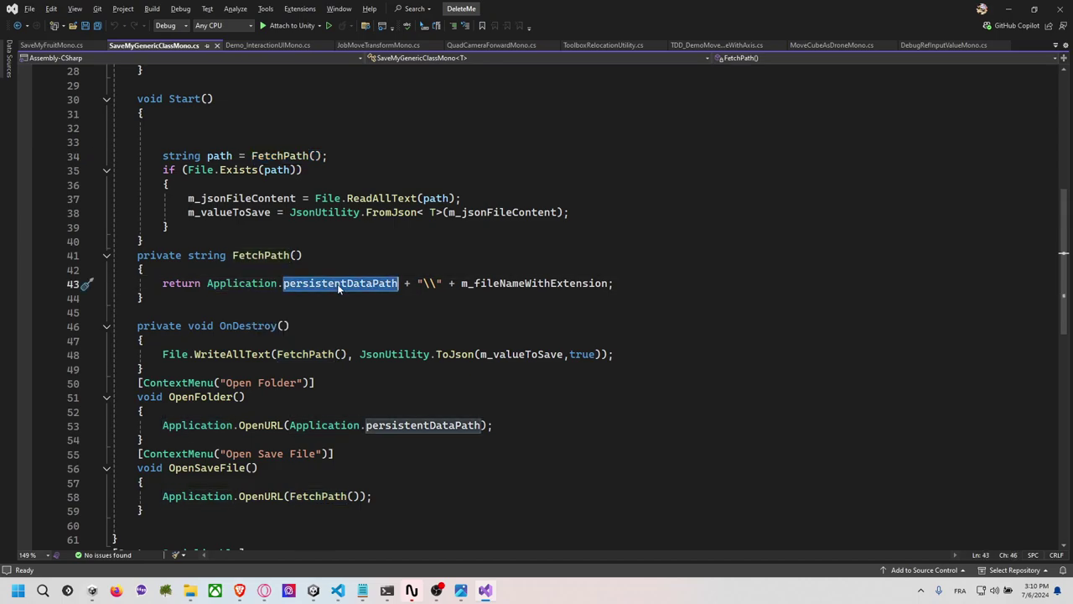
mouse_move(337, 283)
double_click(530, 284)
scroll(392, 264, "up", 6)
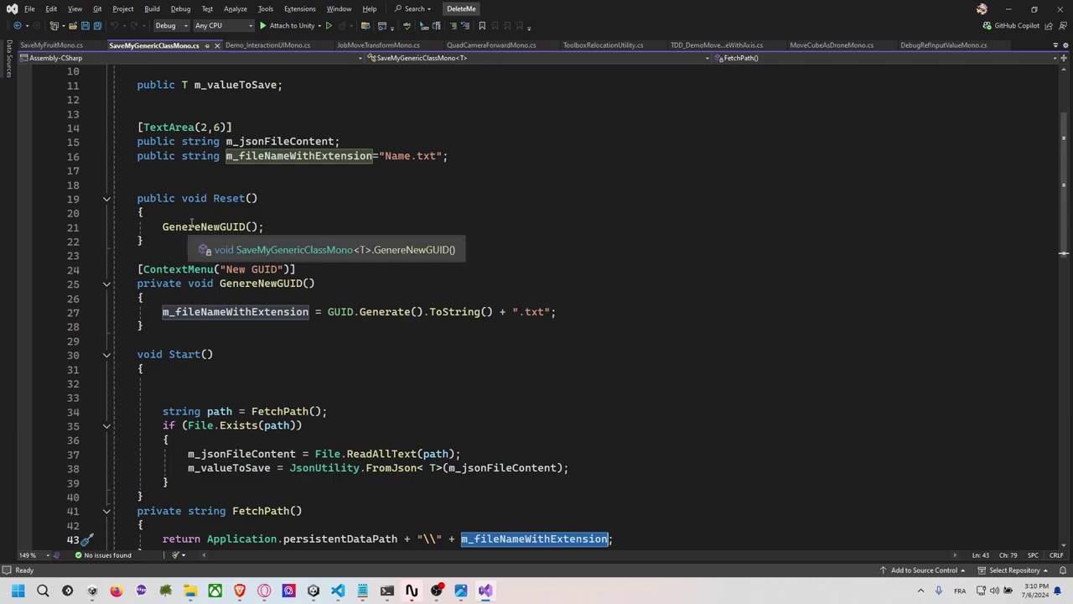
scroll(282, 268, "down", 2)
scroll(368, 357, "down", 1)
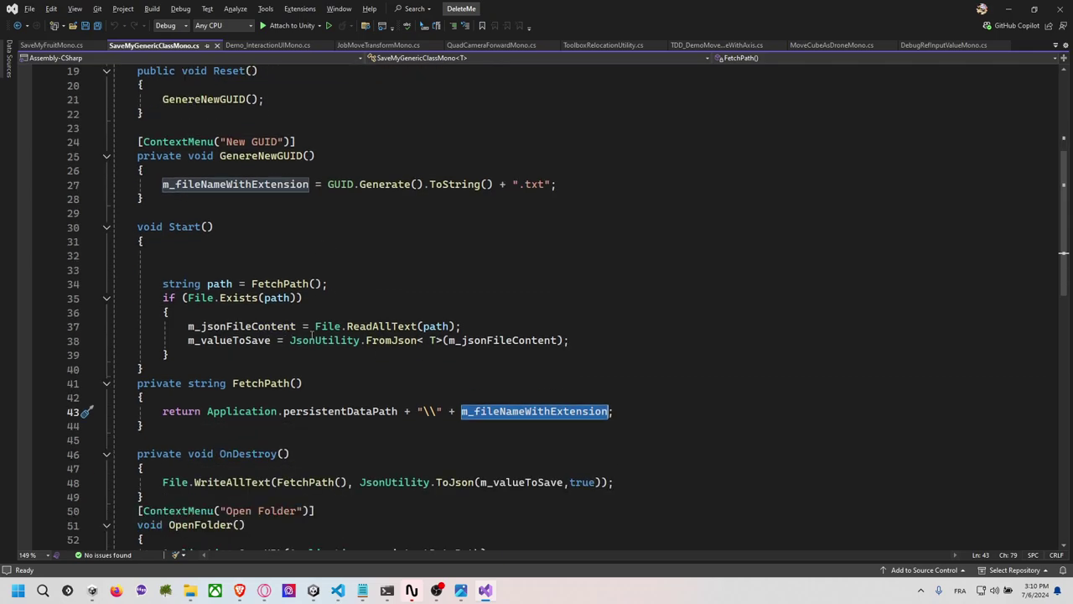
left_click(232, 283)
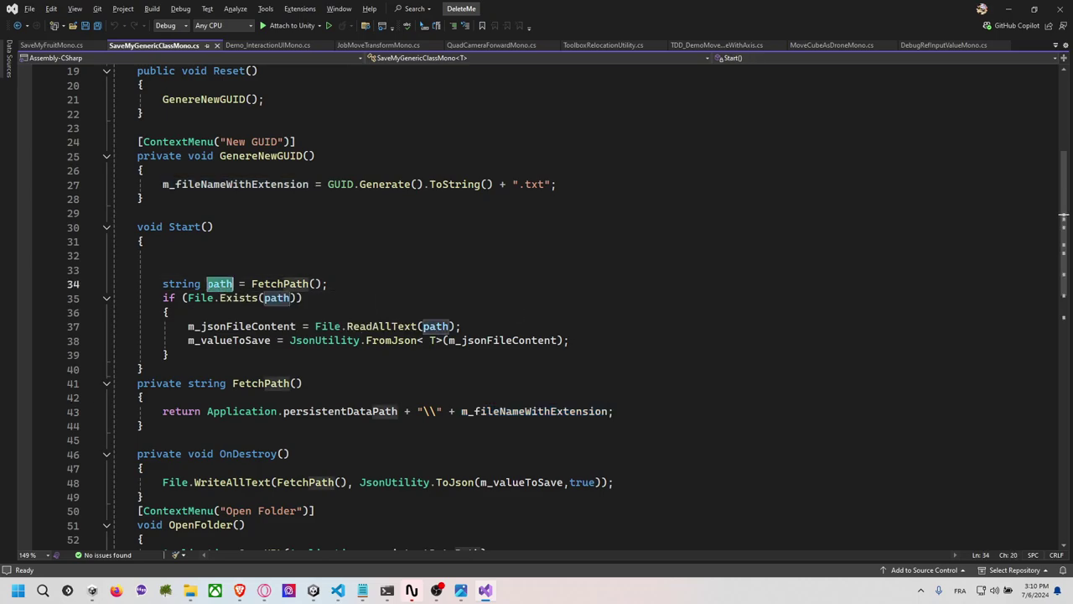
Follow ReadAllText into m_jsonFileContent and FromJson<T> into m_valueToSave, then return to Unity.
double_click(381, 326)
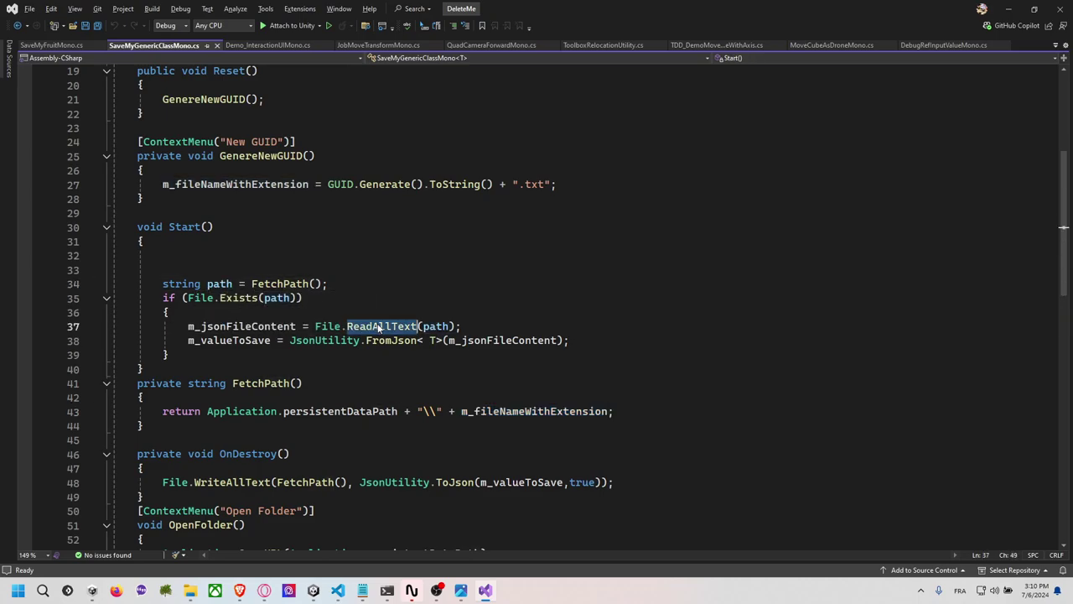
double_click(274, 327)
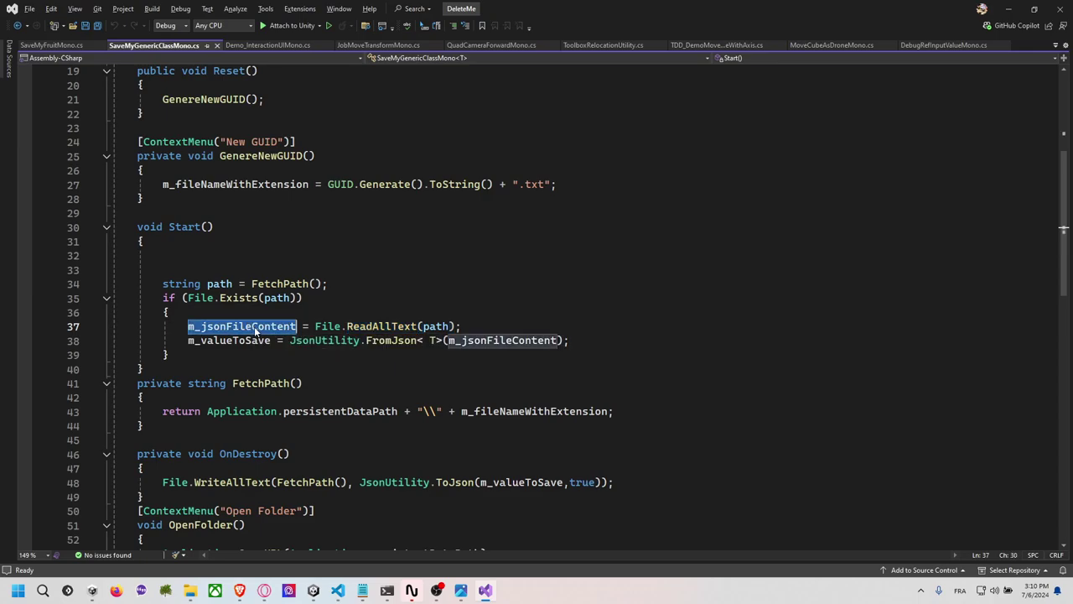
double_click(394, 341)
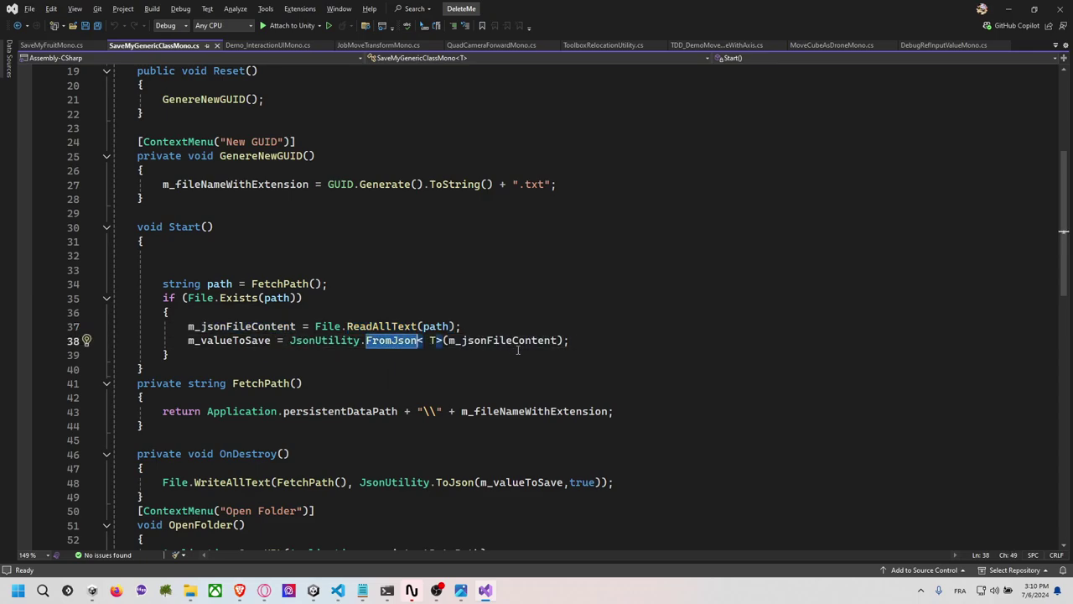
left_click(435, 340)
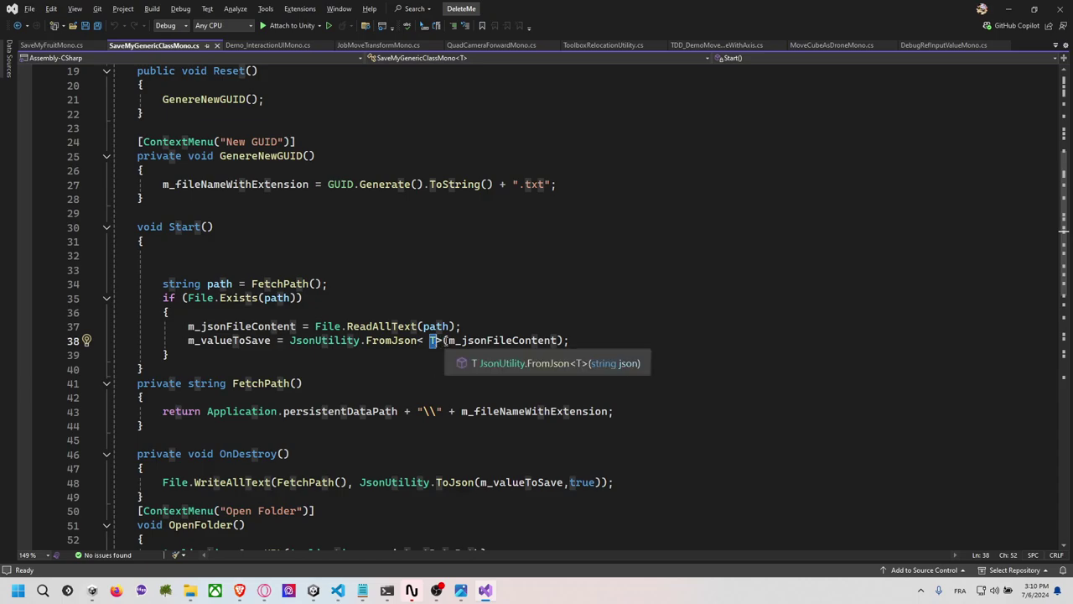
left_click(528, 327)
scroll(521, 332, "down", 1)
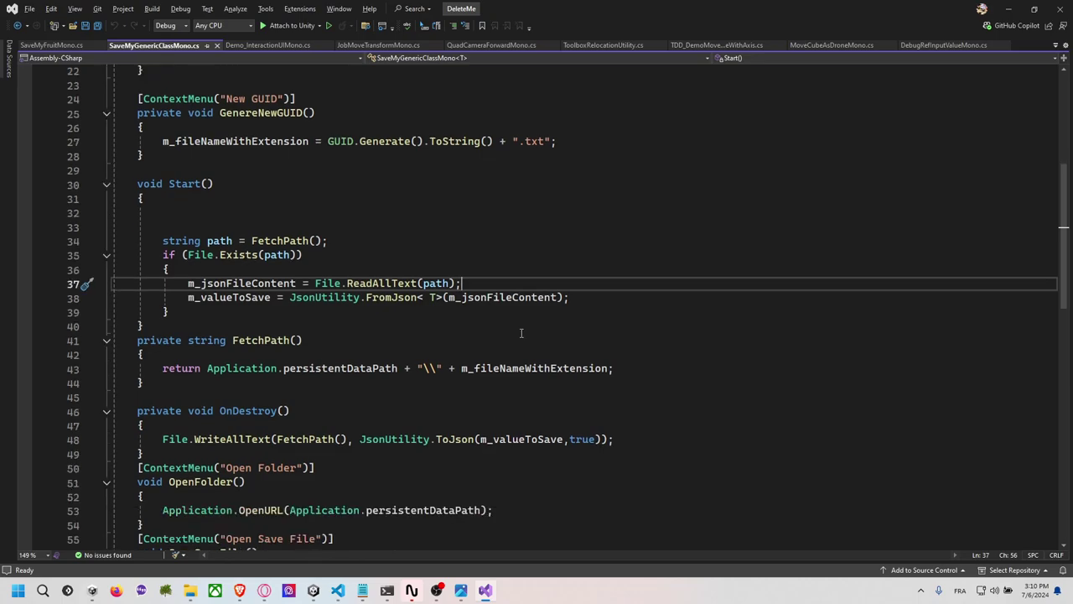
double_click(243, 298)
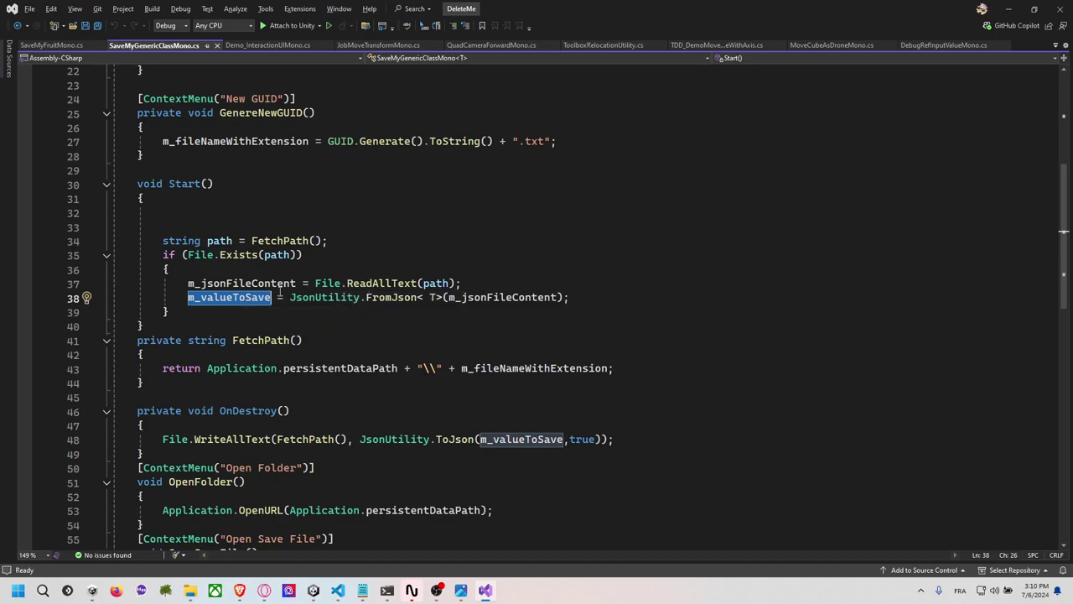
scroll(279, 290, "up", 2)
scroll(279, 289, "up", 5)
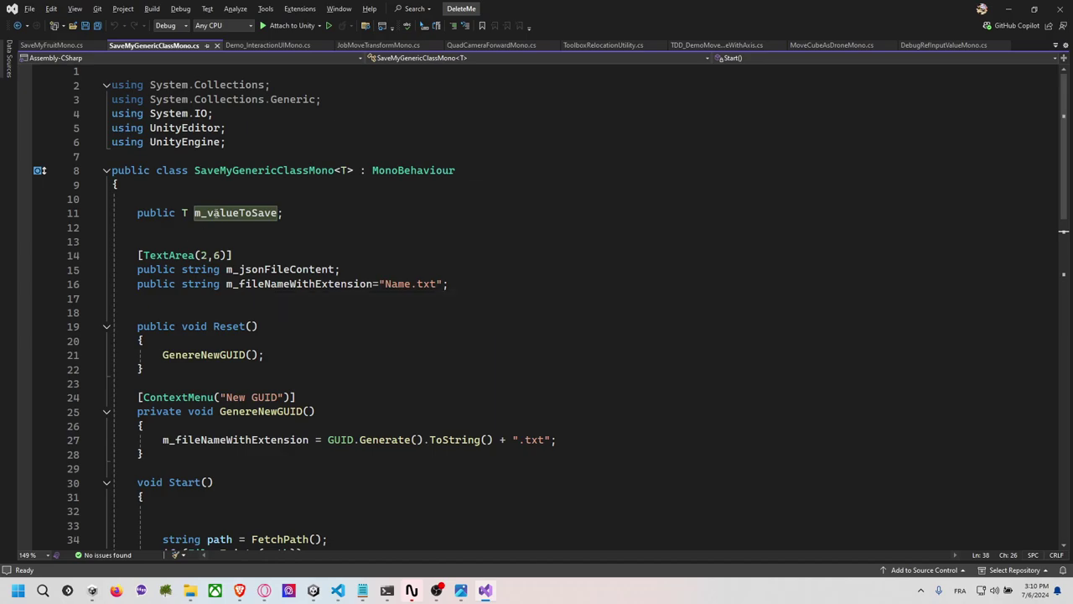
scroll(244, 252, "down", 3)
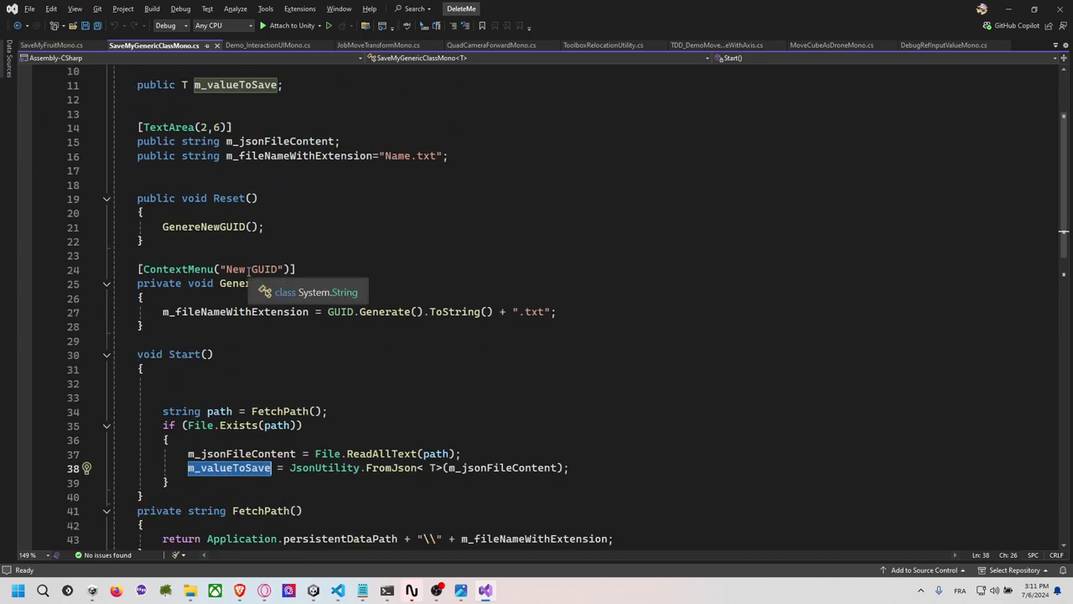
key("alt+Tab")
left_click(408, 207)
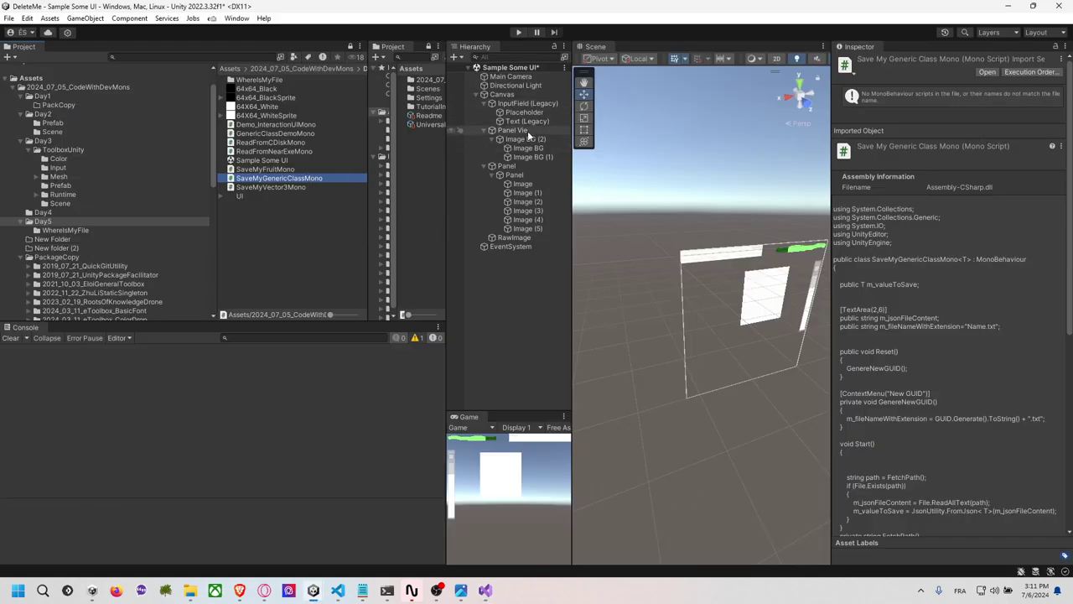
Reload the Sample Some UI scene, discarding unsaved changes.
double_click(269, 156)
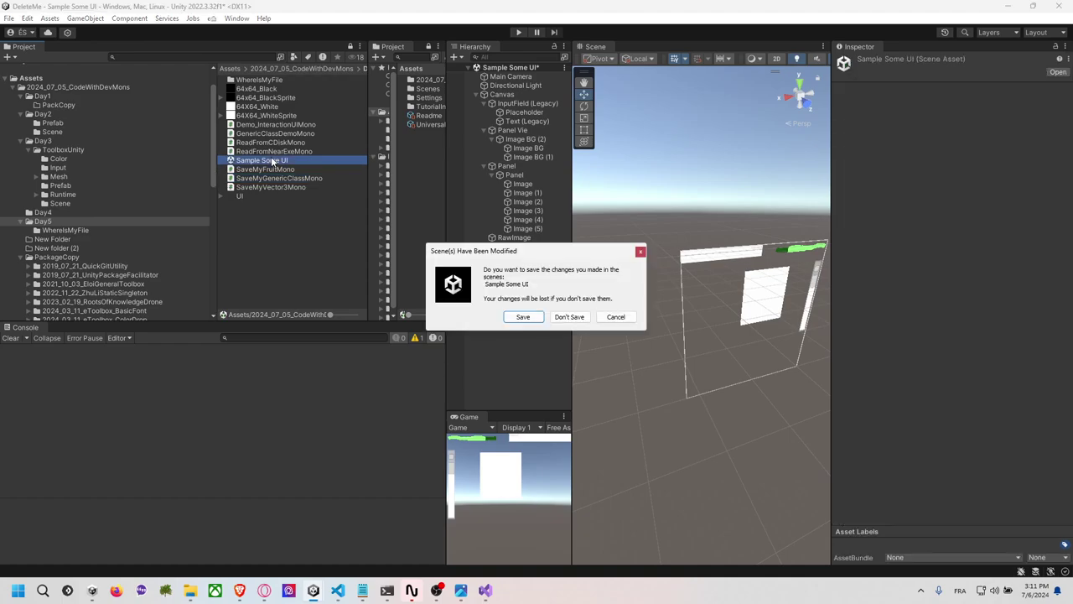
left_click(573, 317)
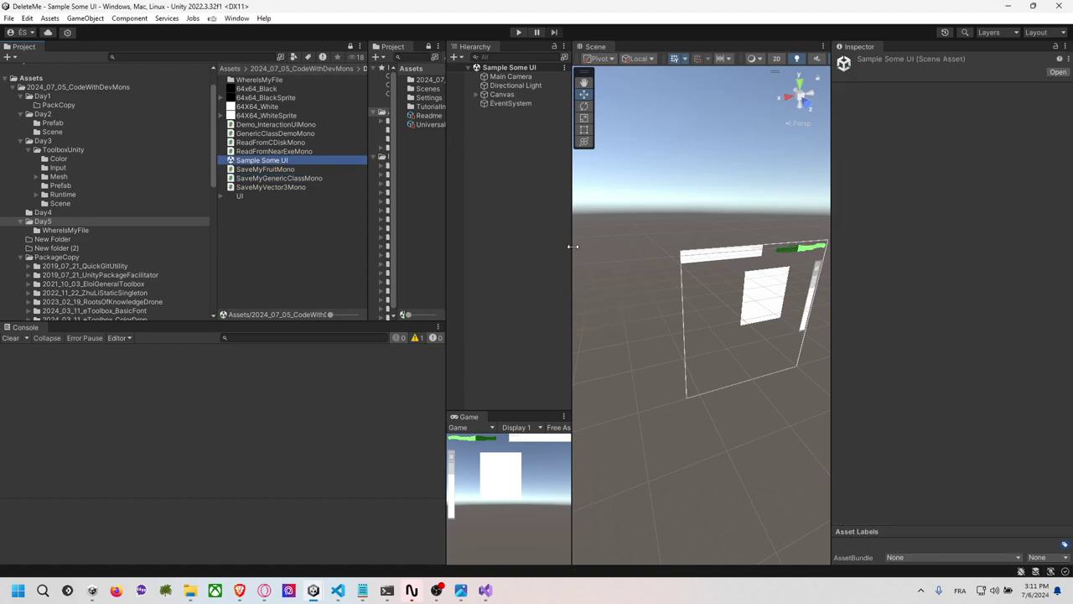
left_click(476, 95)
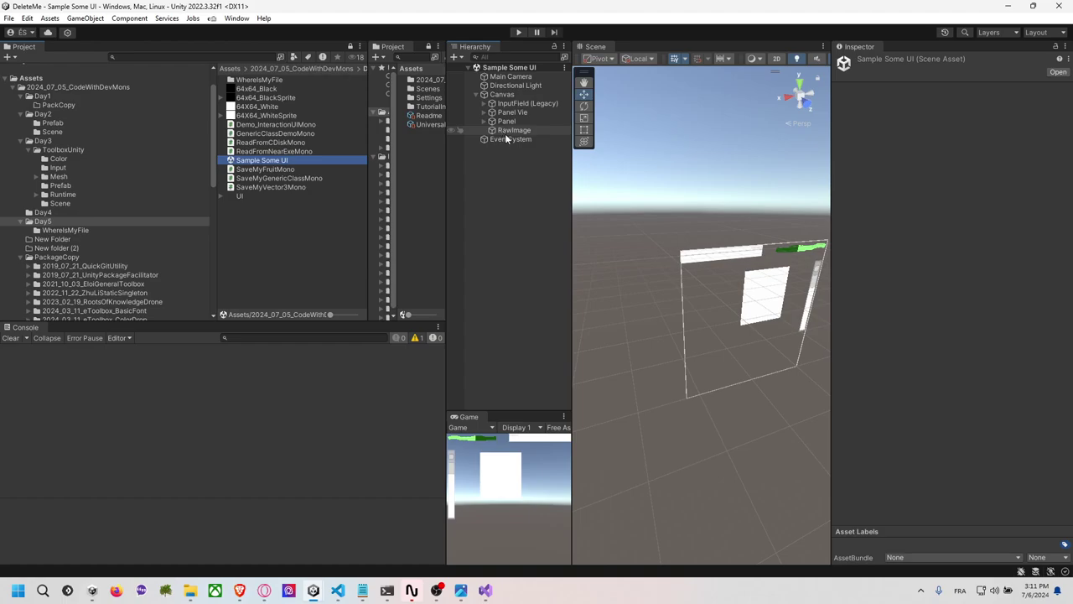
Create an empty GameObject with SaveMyFruitMono attached and expand Value To Save.
right_click(499, 209)
left_click(539, 362)
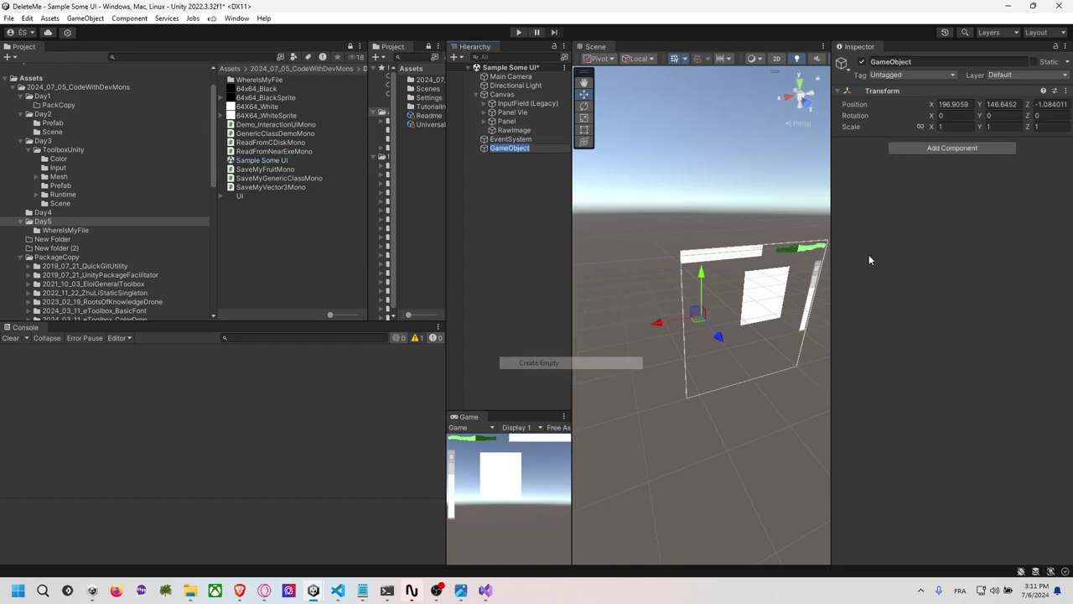
left_click(951, 147)
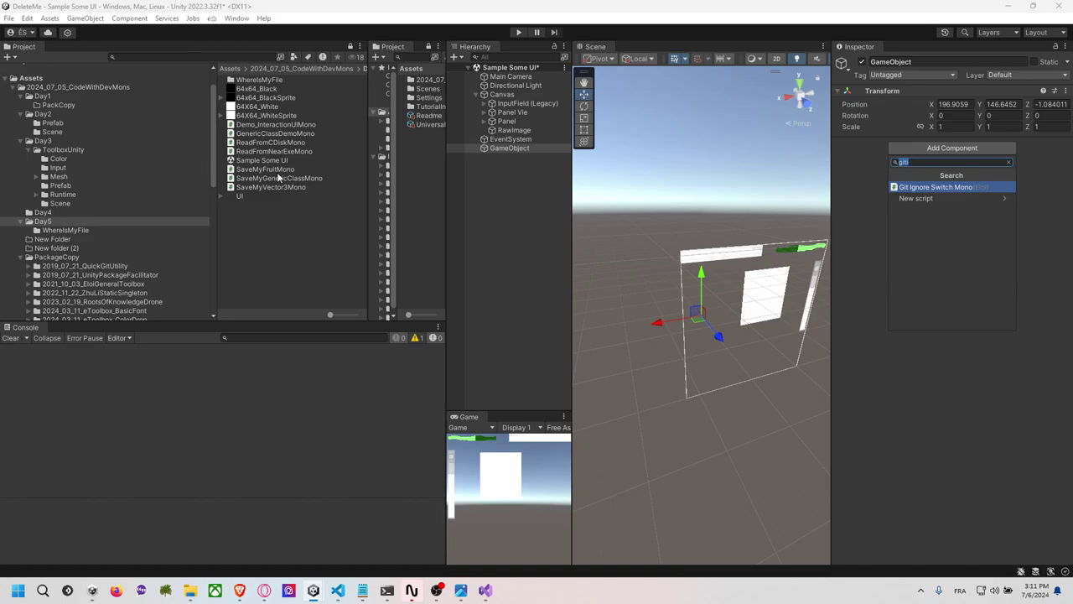
left_click_drag(265, 168, 916, 188)
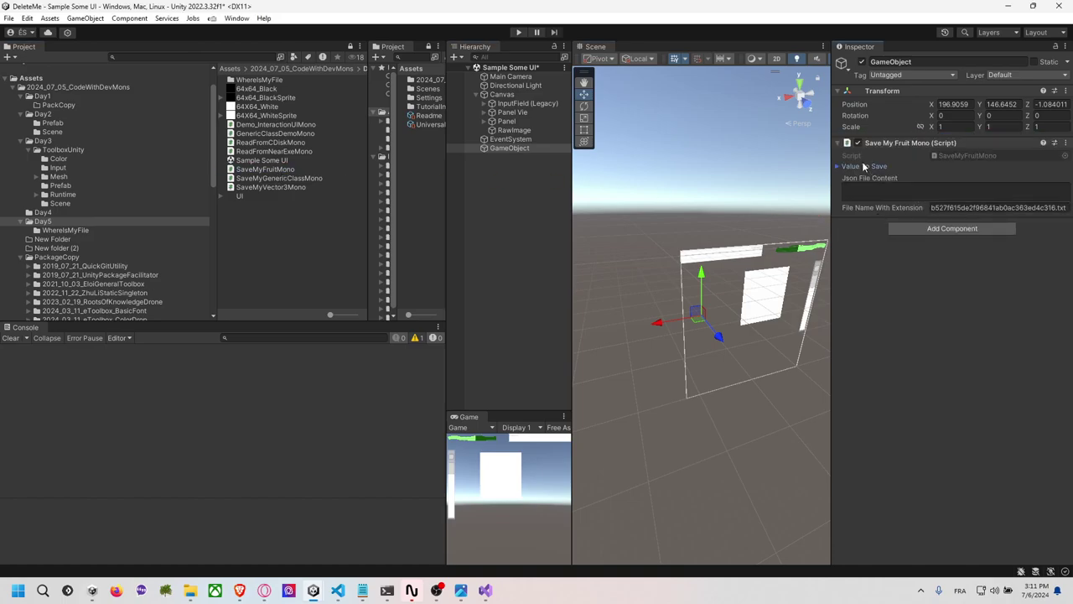
left_click(868, 166)
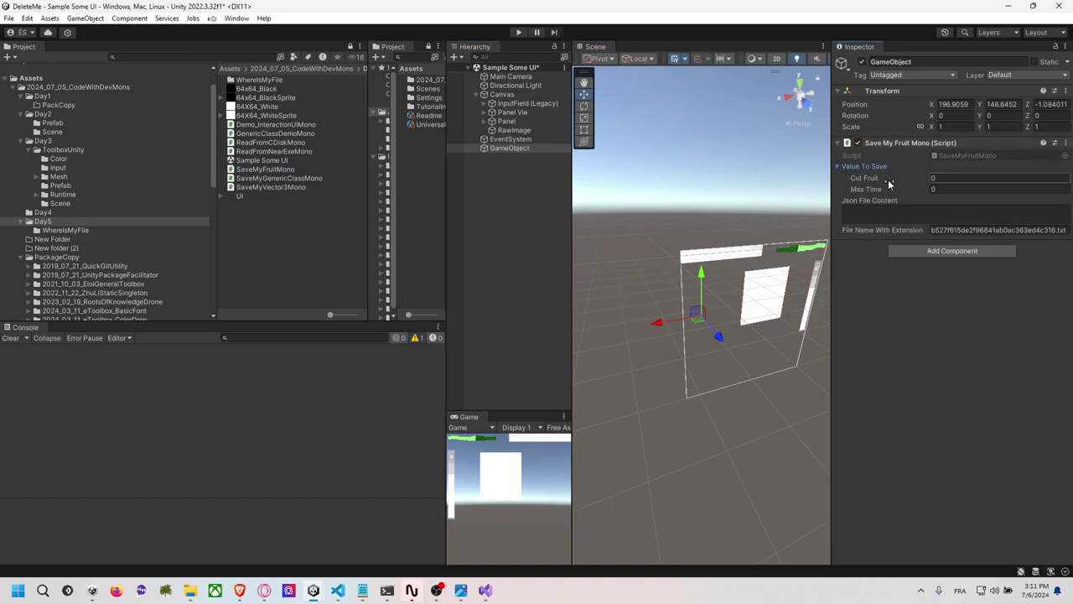
In play mode, set Cut Fruit to 4564 and Max Time to 54656.
left_click(518, 31)
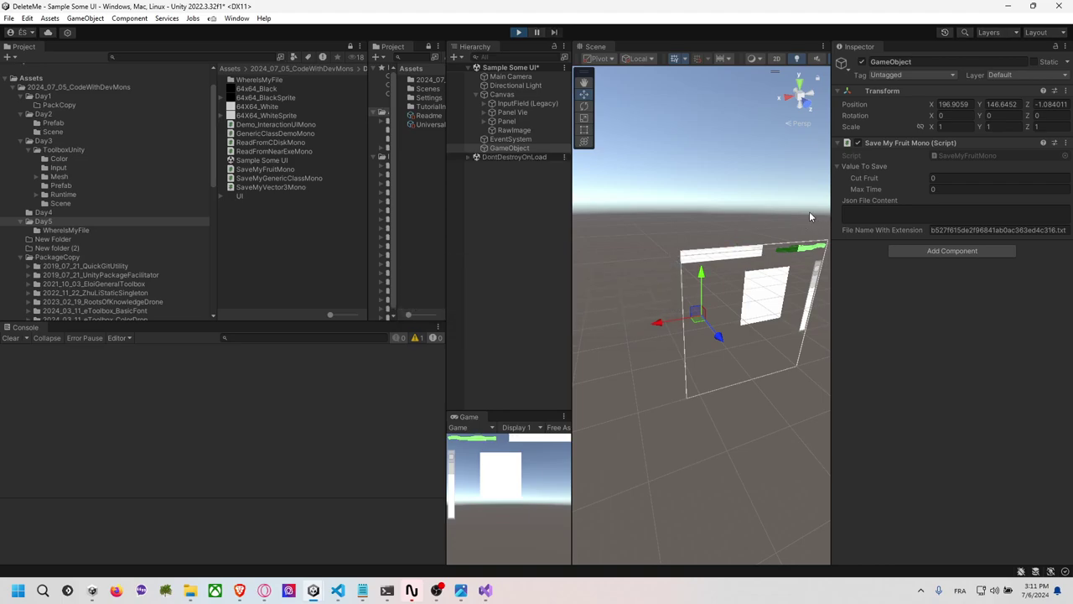
left_click(903, 211)
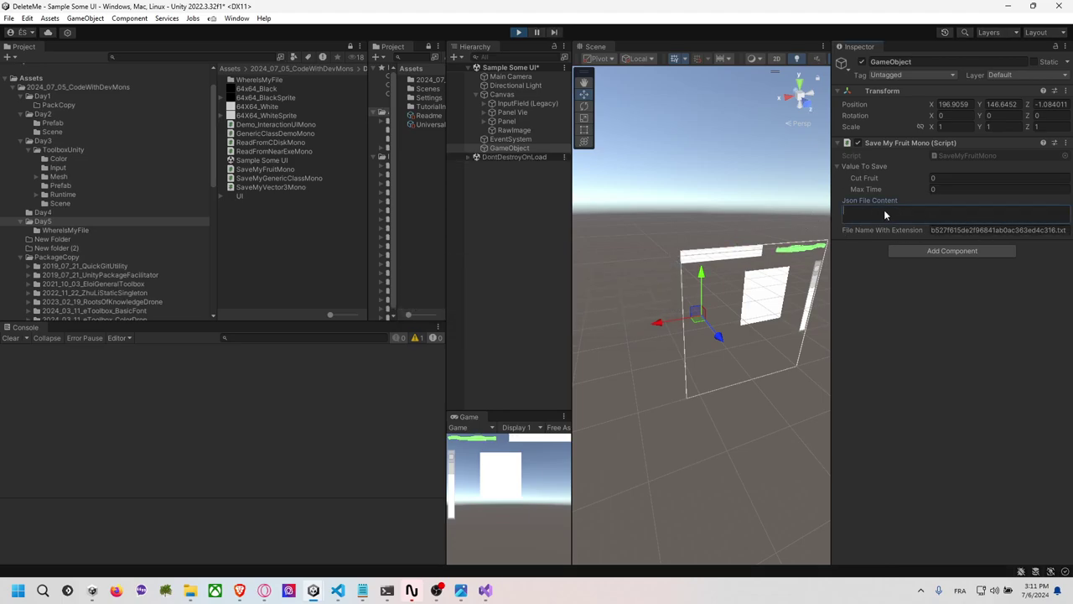
left_click(957, 179)
type("4564")
left_click(957, 189)
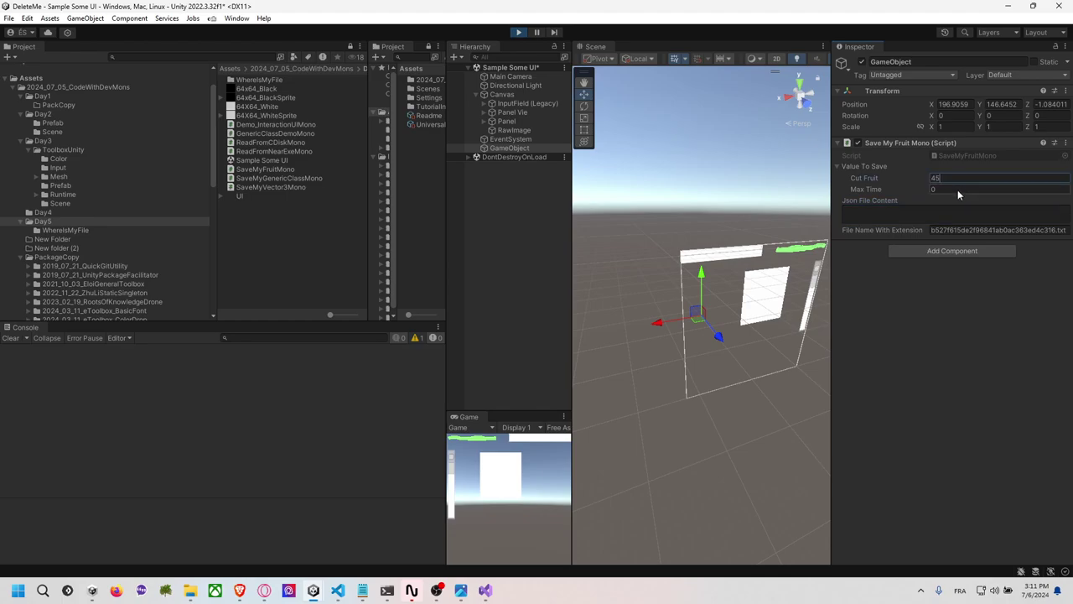
type("54656")
Stop and replay the scene to confirm the values reload from the saved JSON, then go to Visual Studio.
left_click(519, 33)
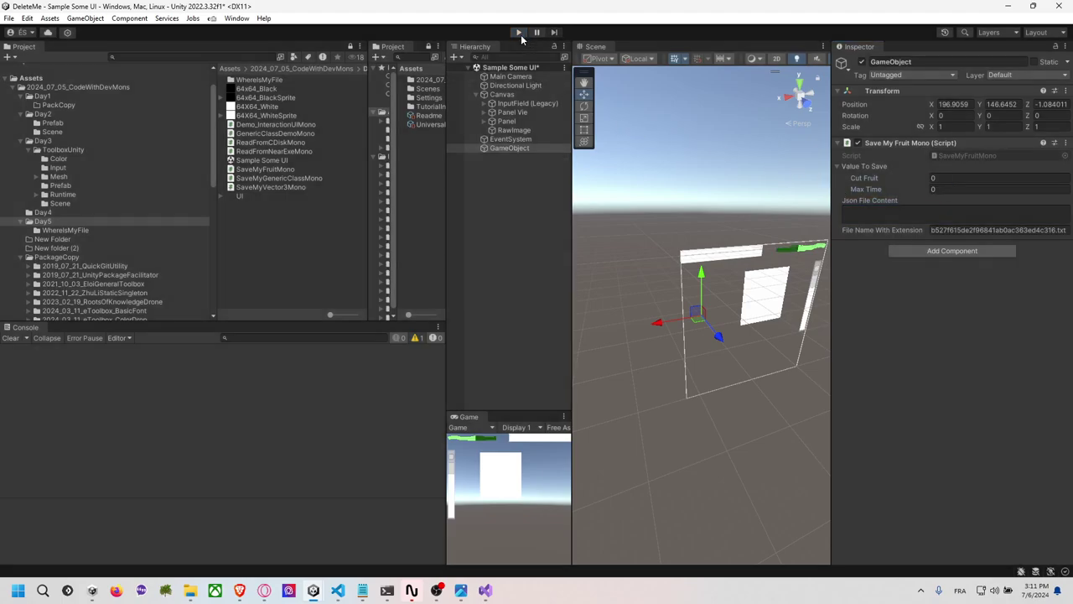
left_click(519, 33)
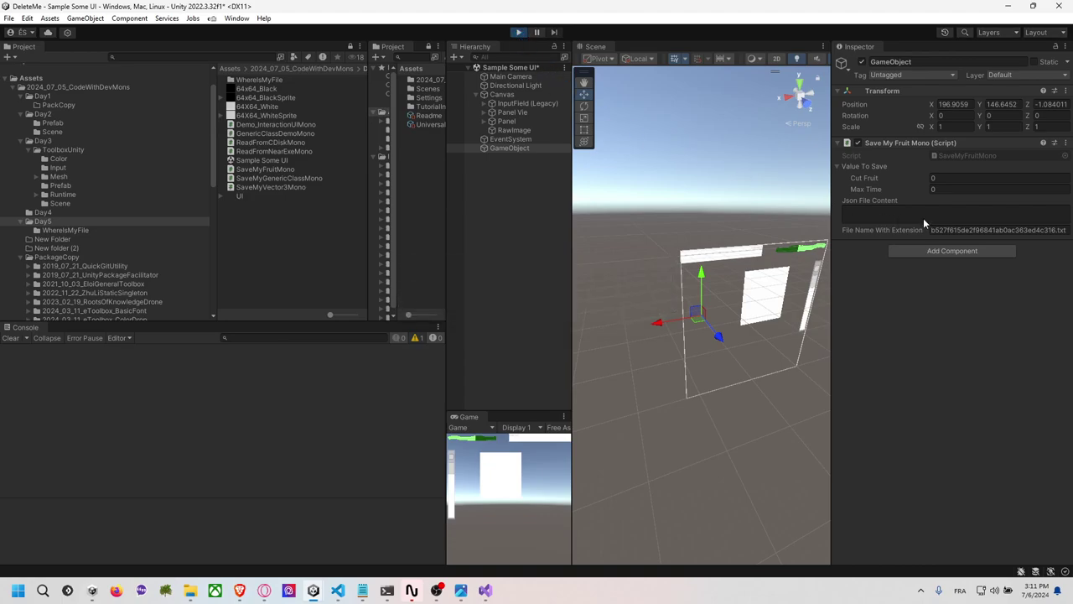
left_click(865, 228)
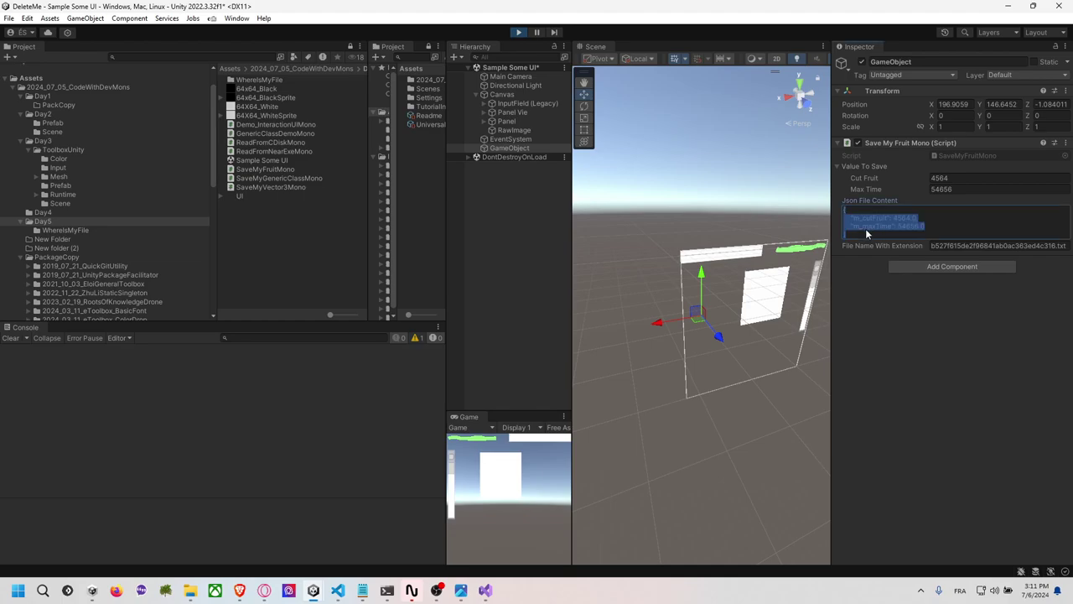
left_click(860, 224)
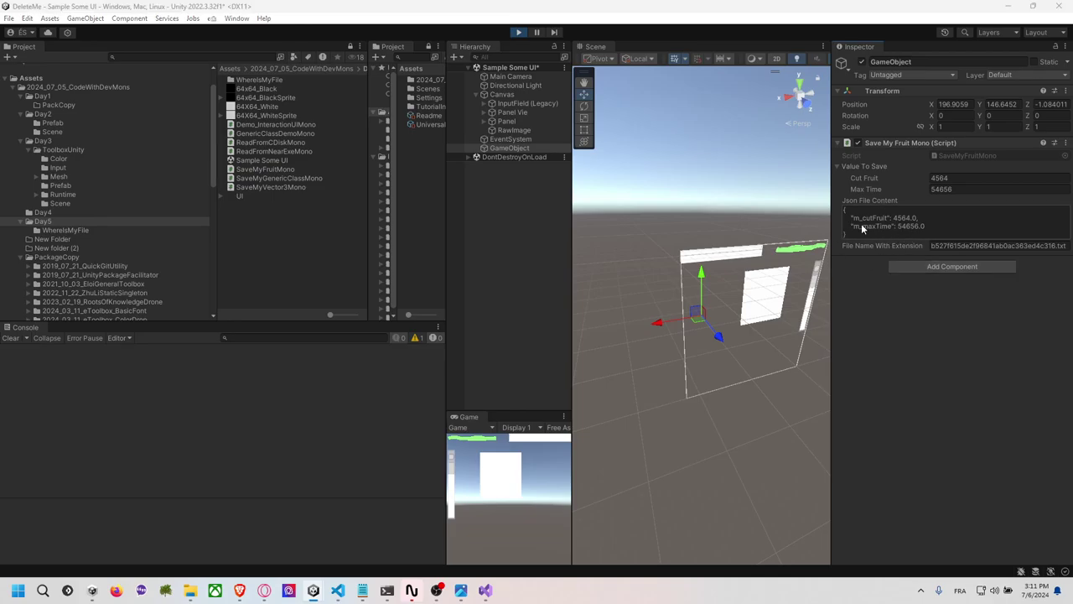
key("alt+Tab")
double_click(393, 382)
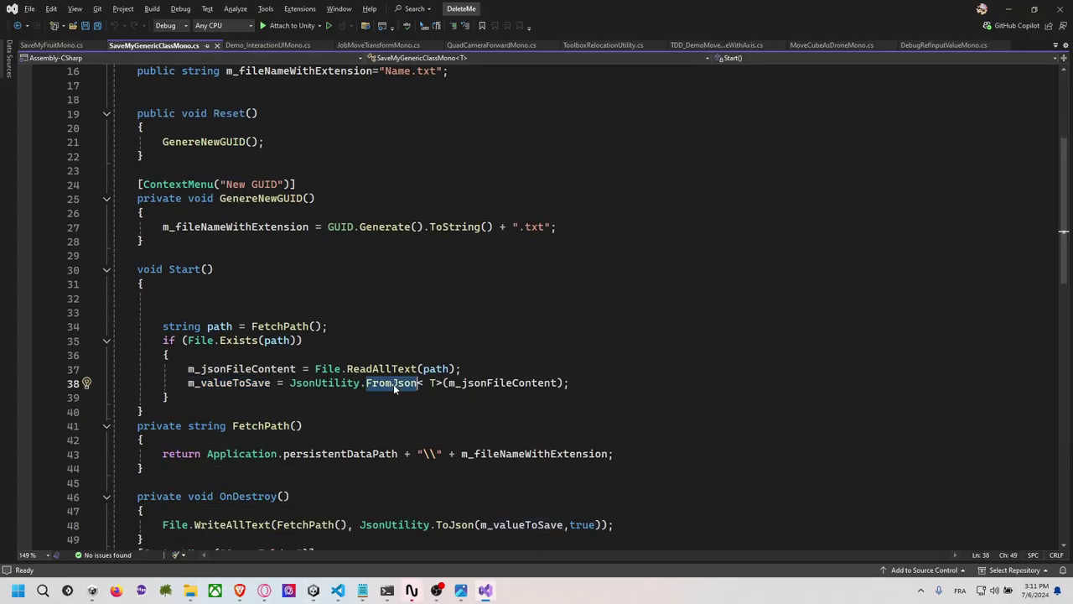
scroll(347, 329, "down", 2)
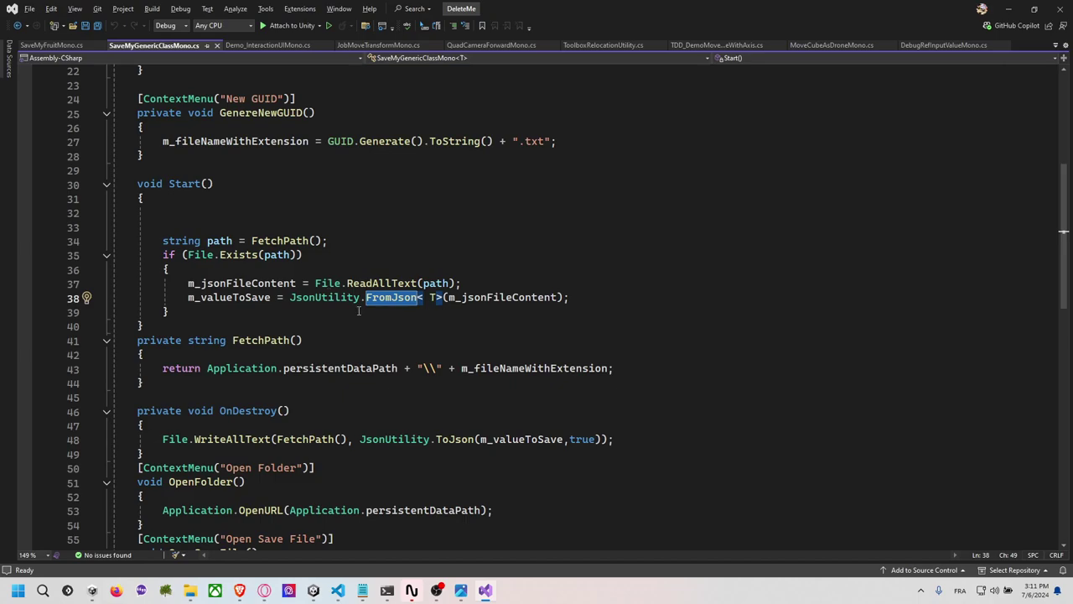
scroll(259, 181, "up", 3)
scroll(227, 142, "up", 3)
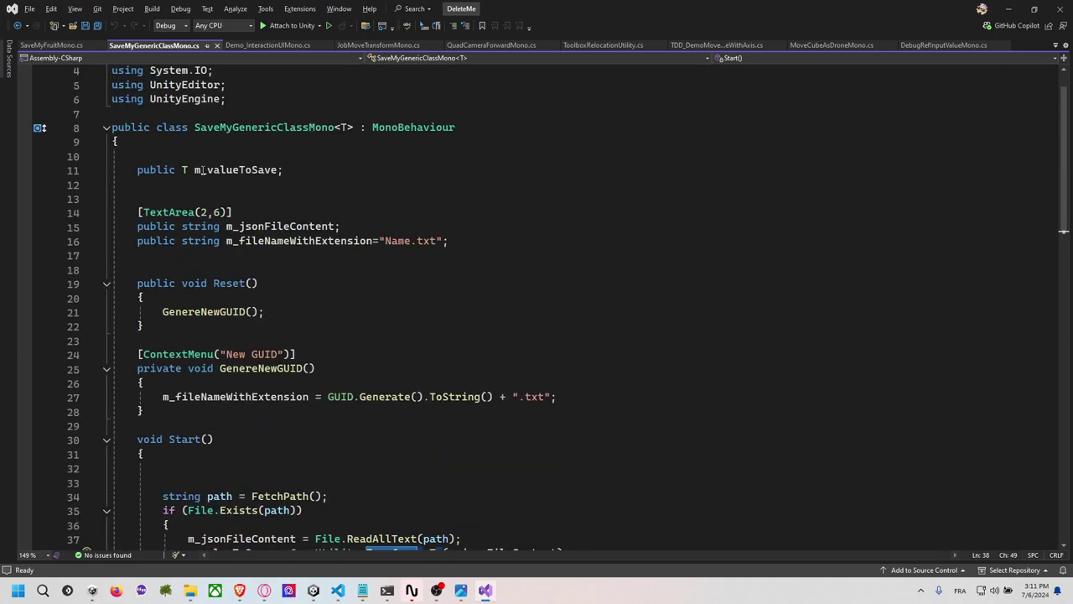
scroll(193, 170, "down", 4)
scroll(235, 226, "down", 2)
scroll(260, 260, "down", 1)
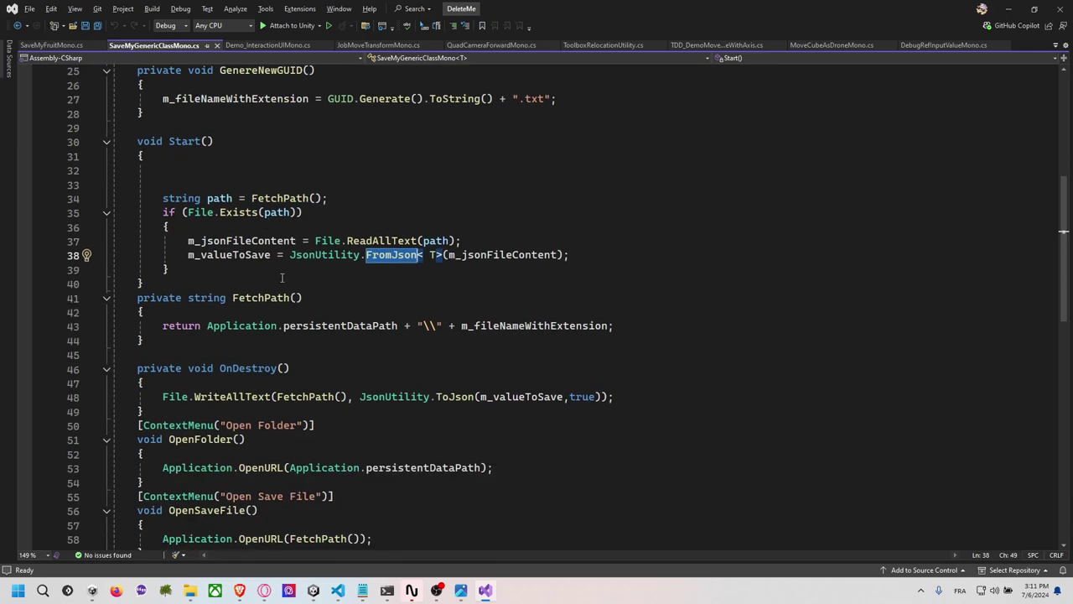
scroll(280, 282, "down", 2)
double_click(233, 285)
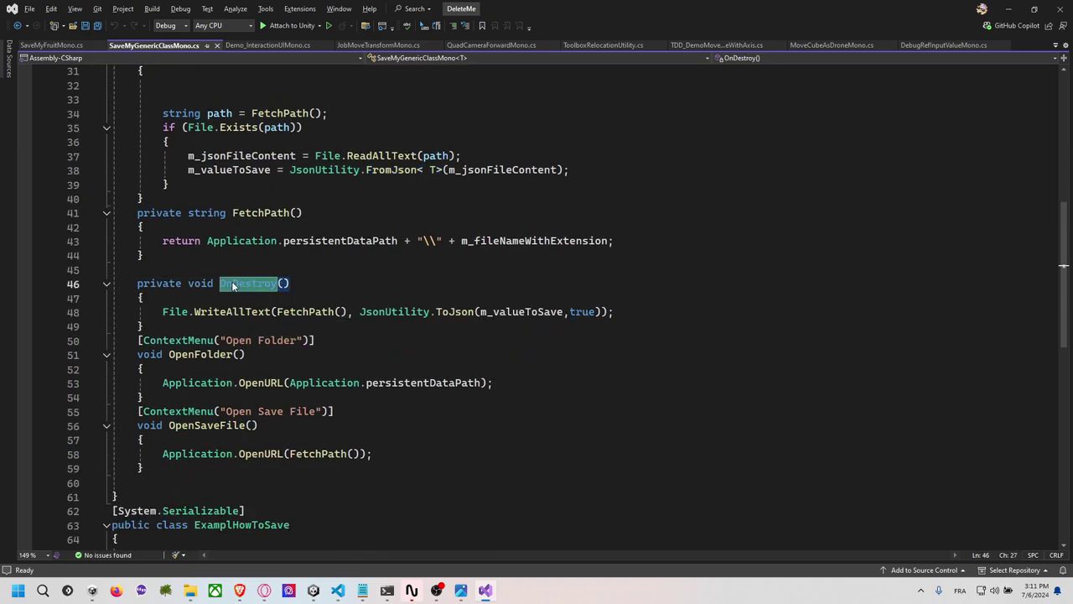
scroll(256, 264, "down", 1)
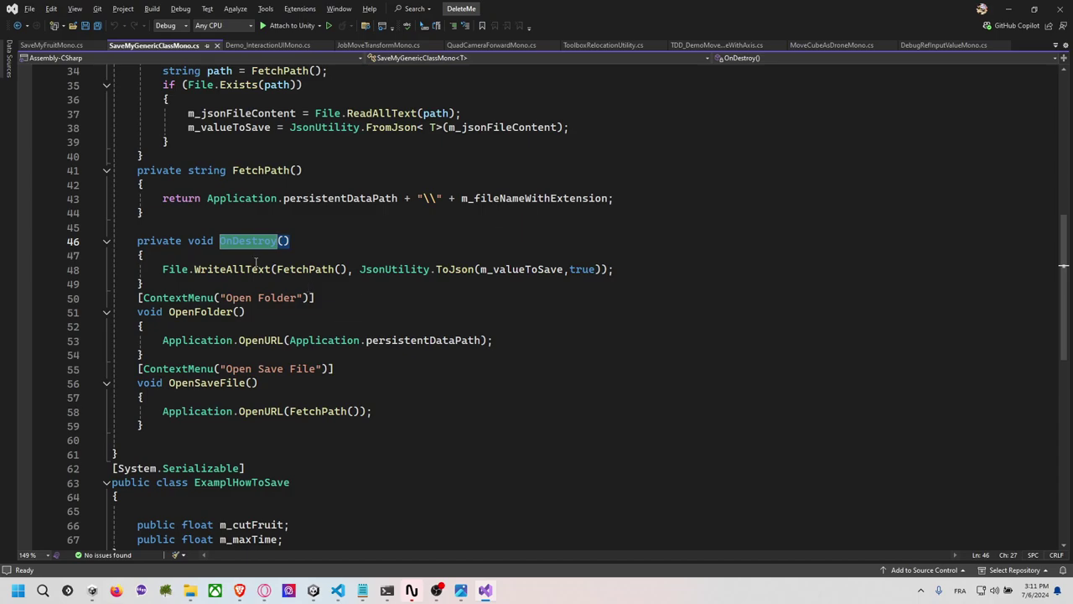
left_click(246, 268)
double_click(246, 268)
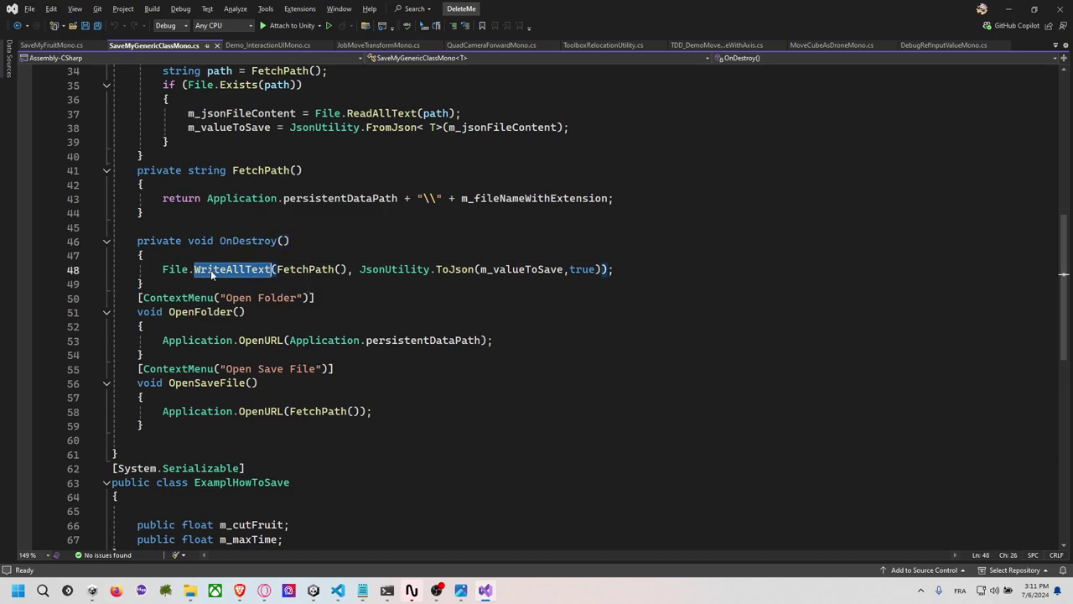
double_click(320, 273)
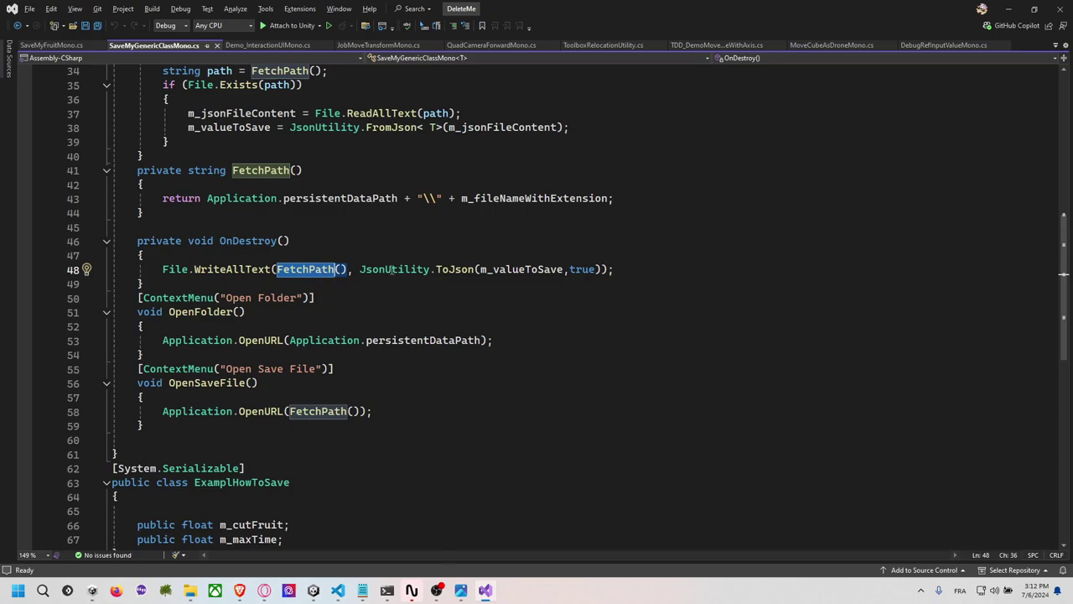
double_click(455, 269)
double_click(521, 272)
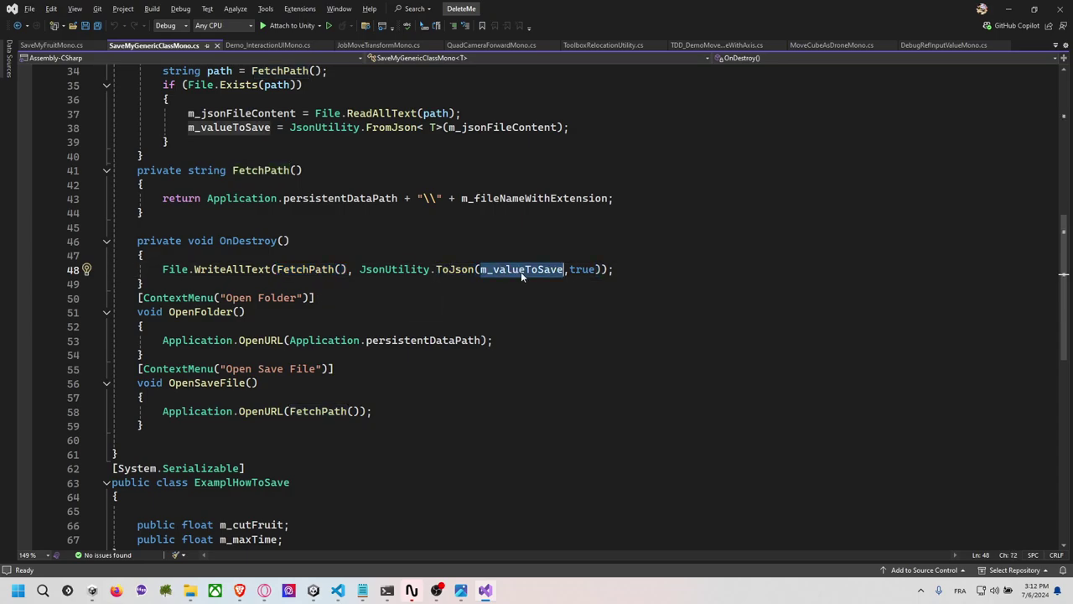
double_click(583, 269)
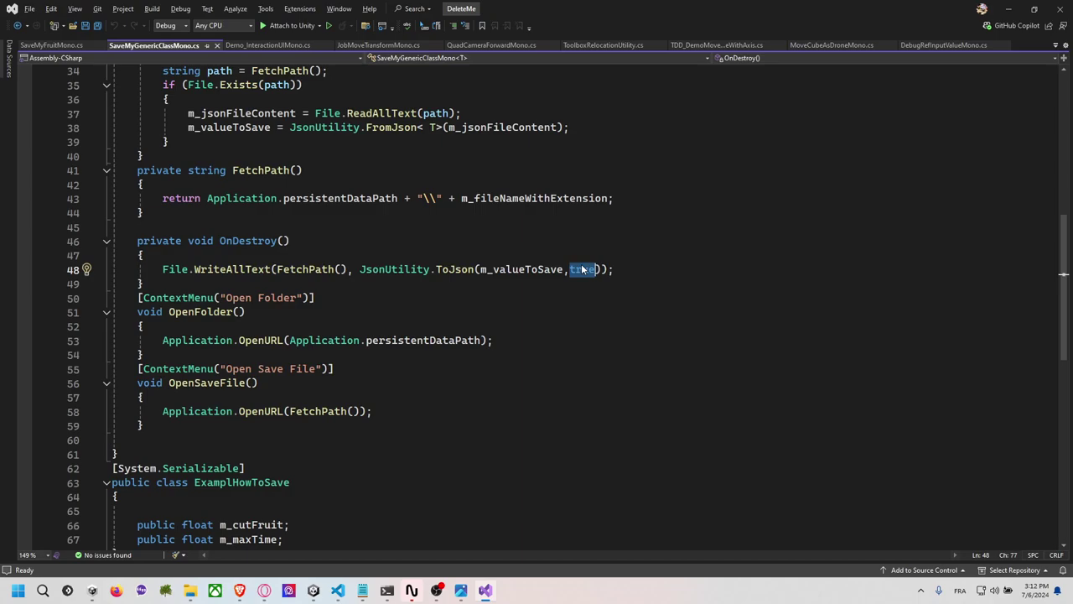
mouse_move(457, 269)
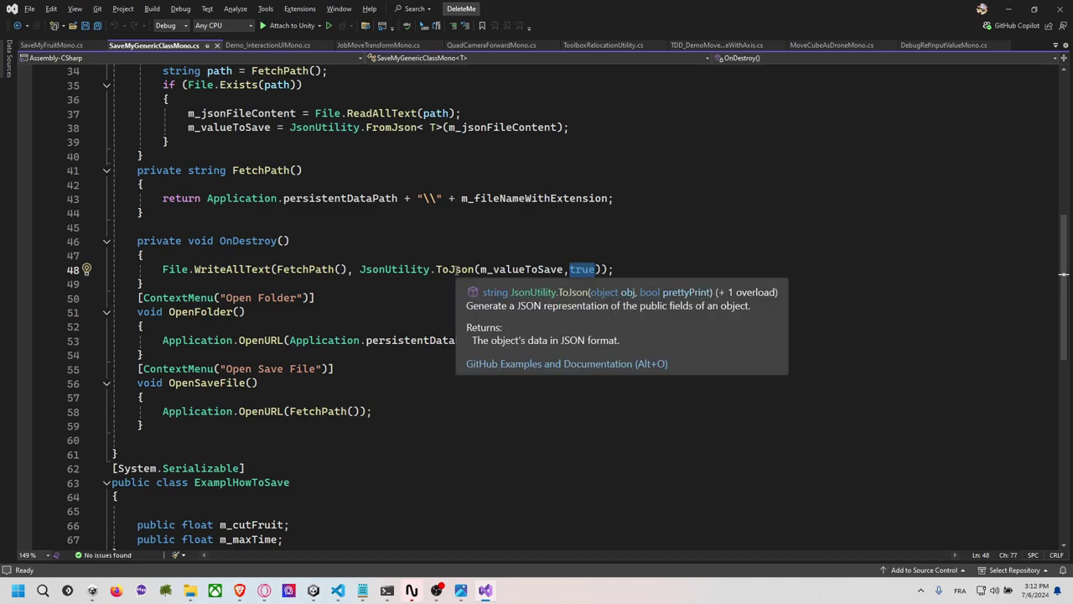
scroll(449, 269, "down", 1)
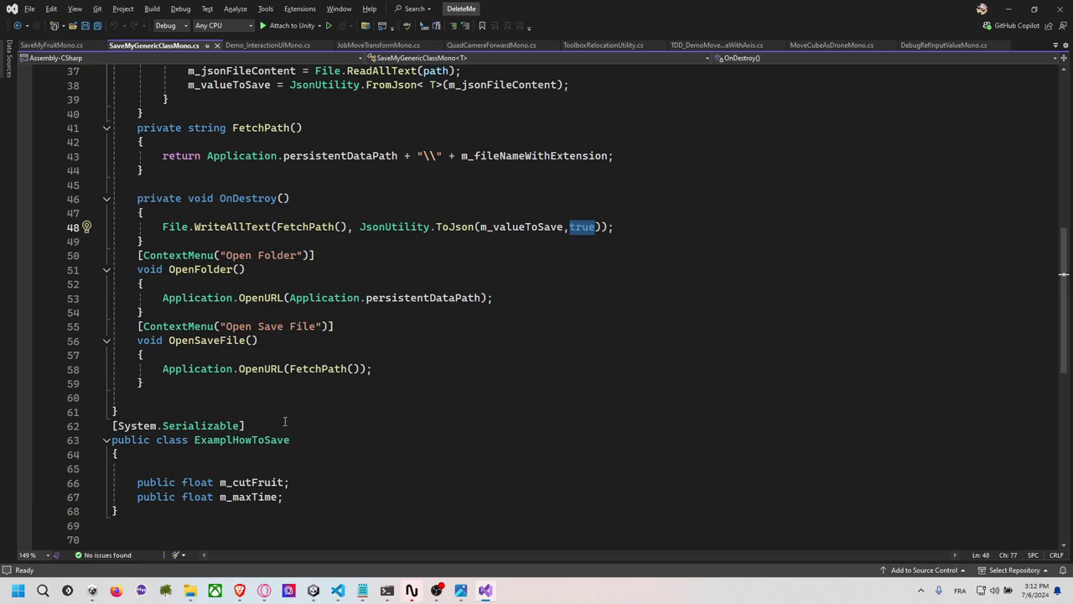
scroll(292, 415, "down", 1)
scroll(192, 384, "down", 2)
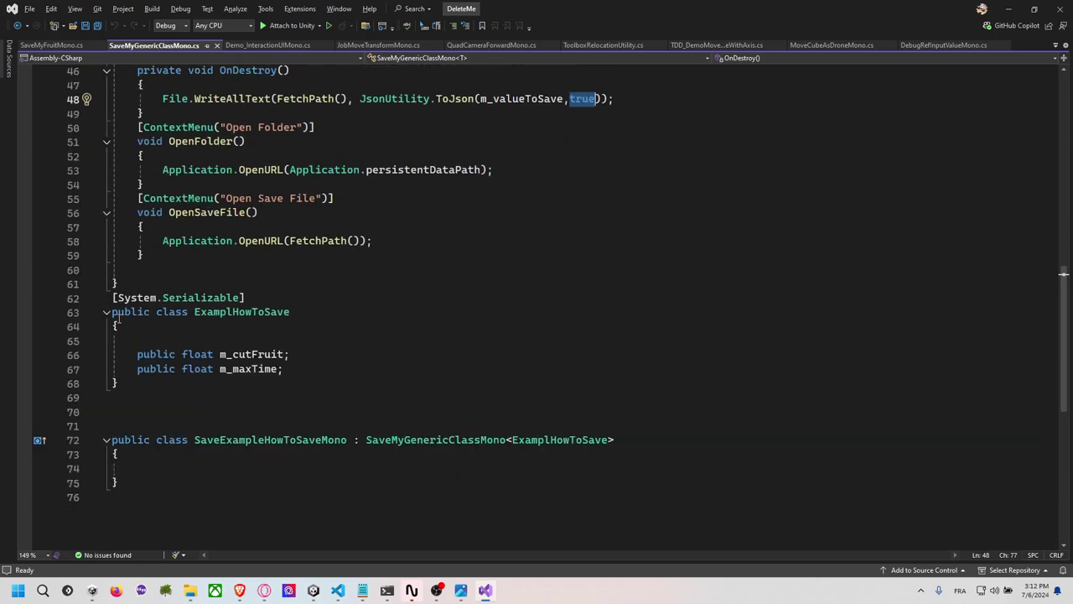
left_click_drag(112, 298, 320, 480)
left_click(407, 481)
scroll(407, 481, "down", 1)
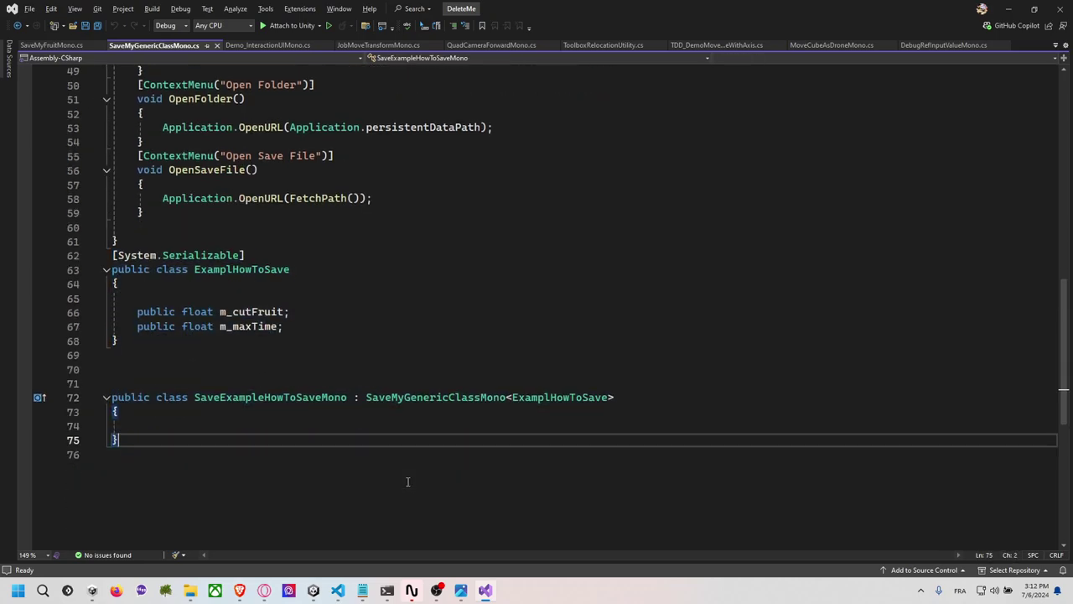
double_click(424, 401)
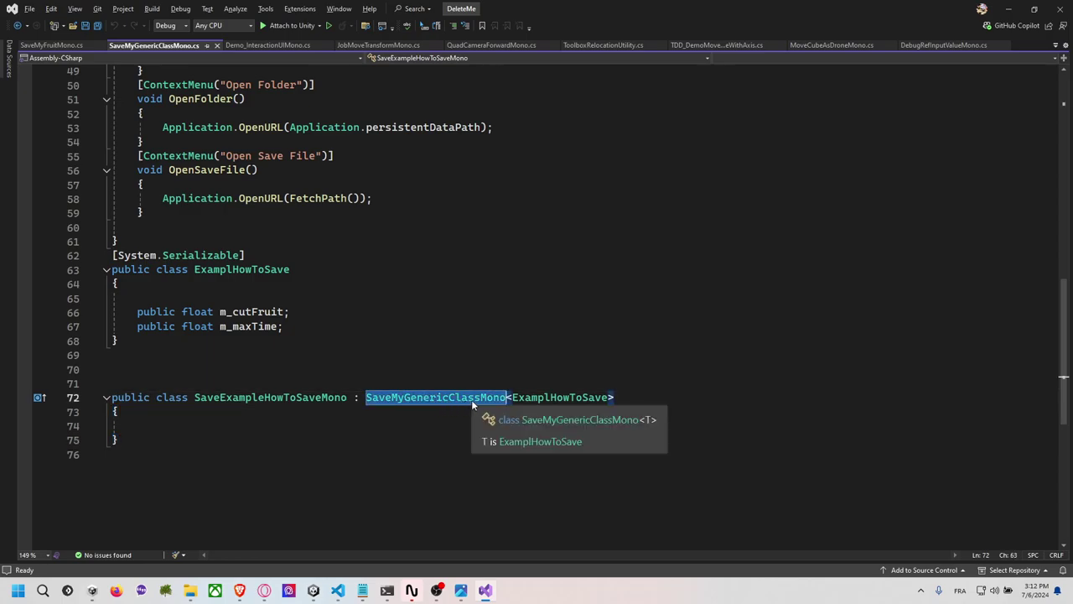
double_click(546, 398)
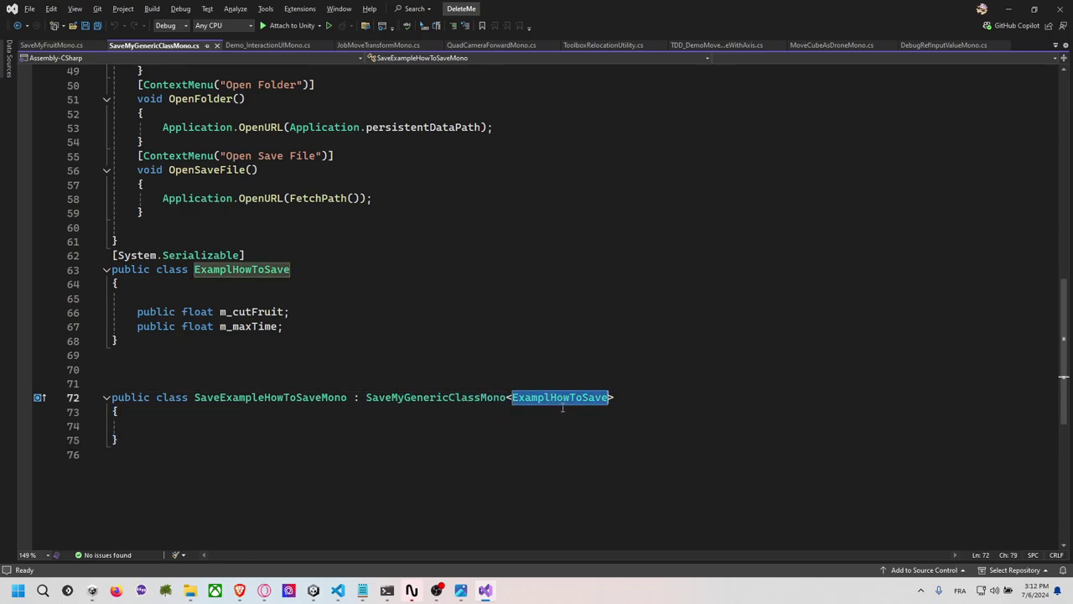
double_click(246, 398)
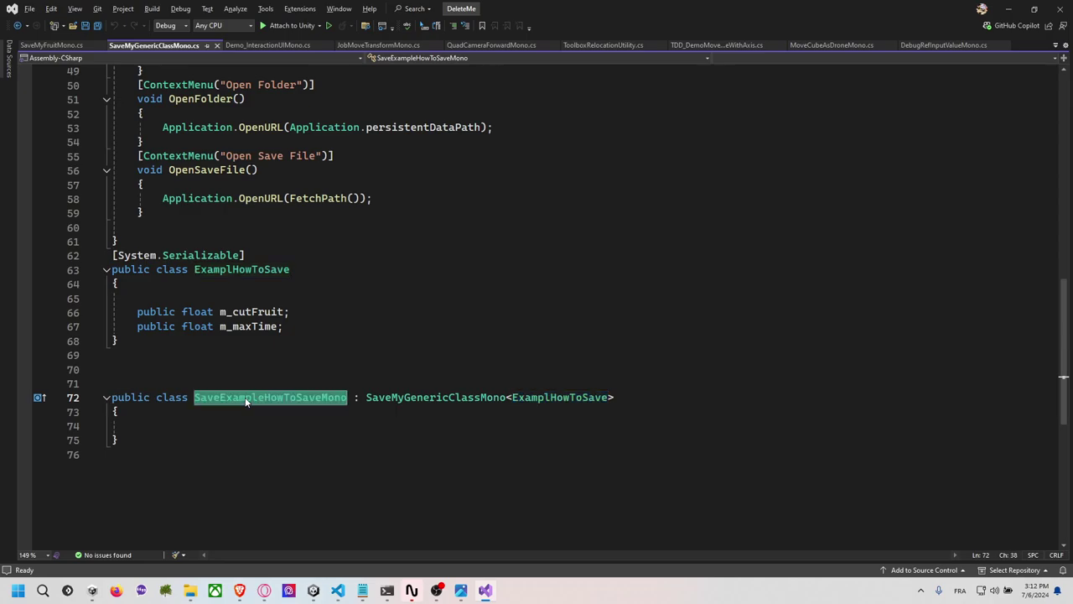
Attach SaveMyVector3Mono to the GameObject in Unity, then return to Visual Studio.
key("alt+Tab")
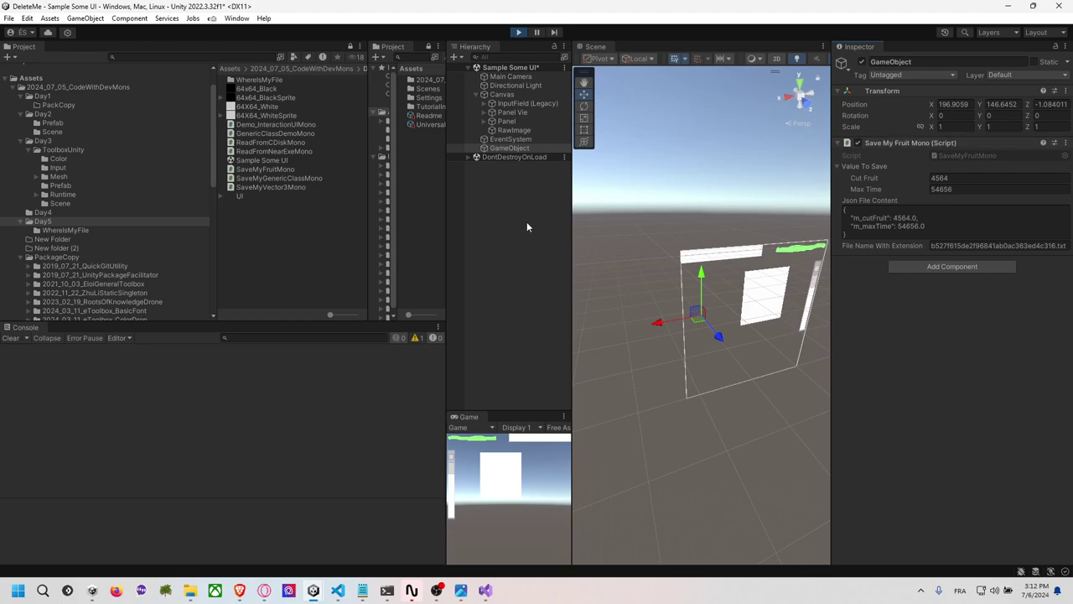
left_click_drag(285, 187, 880, 289)
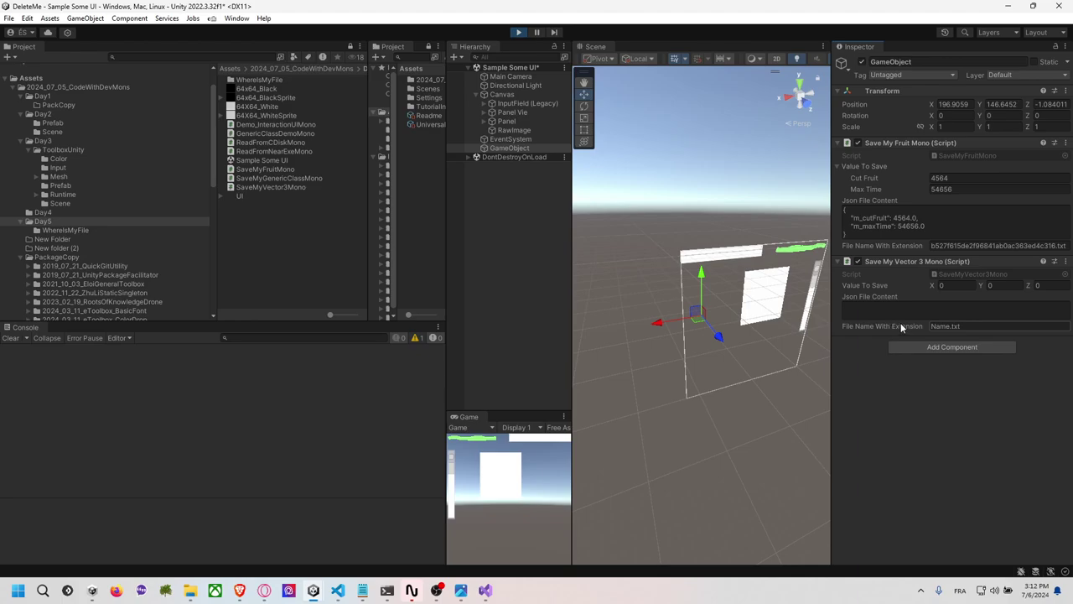
key("alt+Tab")
Add the comment //PlayerPrefs.SetString("Key", JsonUtility.ToJson(m_valueToSave)), save, and return to Unity.
left_click(276, 342)
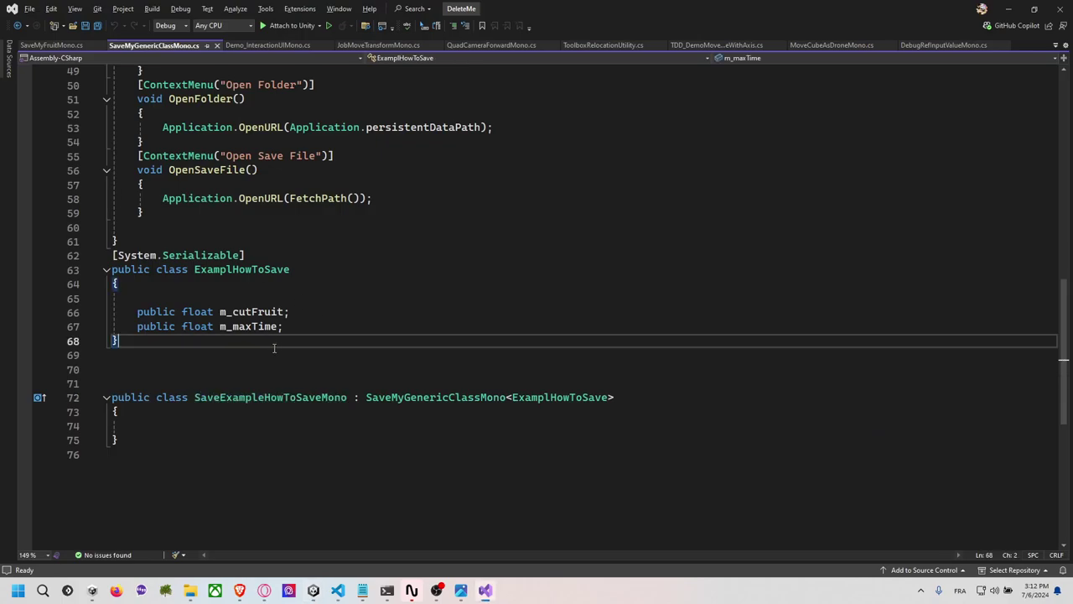
key("Return")
key("Return")
type("//Playe")
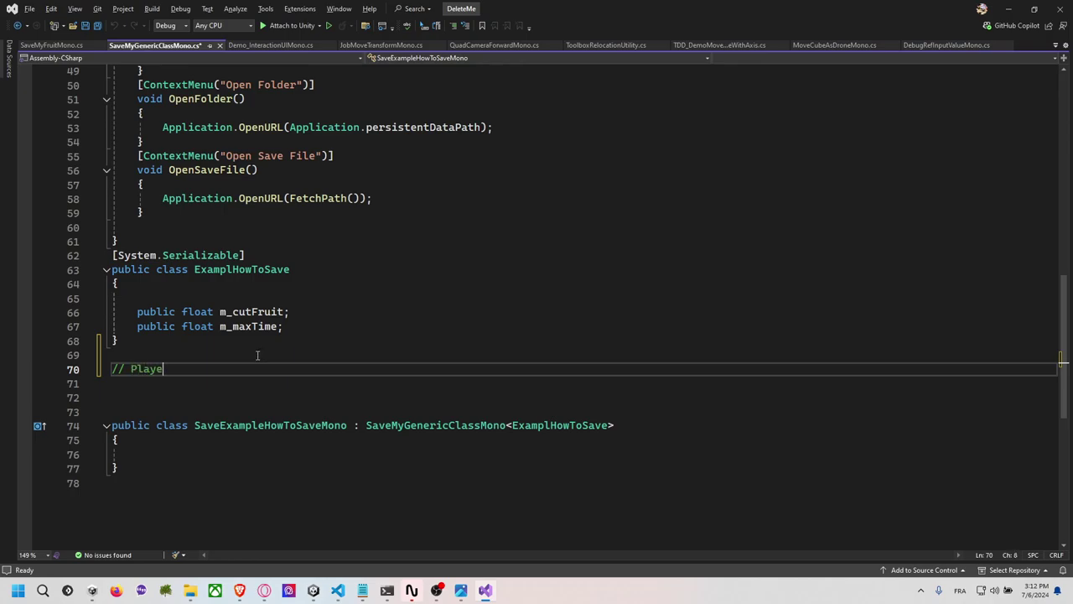
type("rPrefs.Set")
type("Stri")
key("BackSpace")
key("BackSpace")
key("BackSpace")
type("T")
type("ing(\"Key")
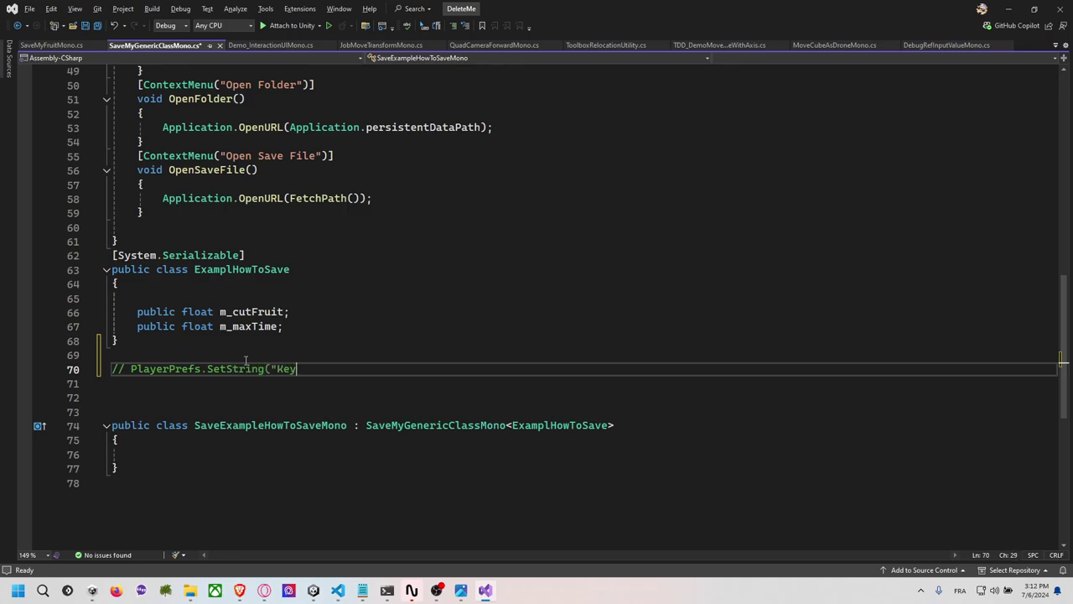
type("\",")
key("Tab")
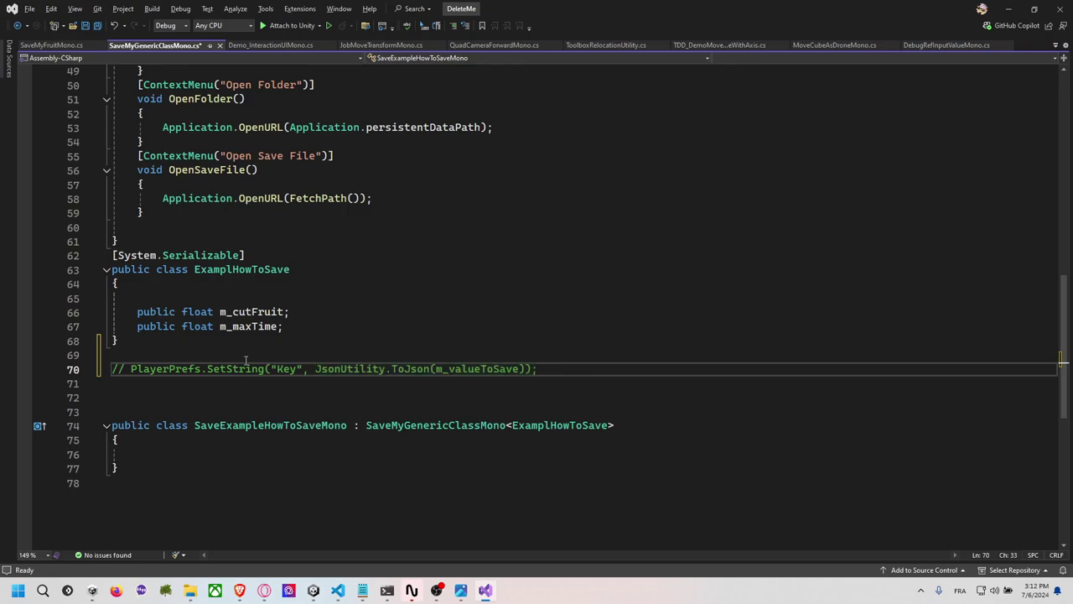
left_click(305, 383)
key("ctrl+s")
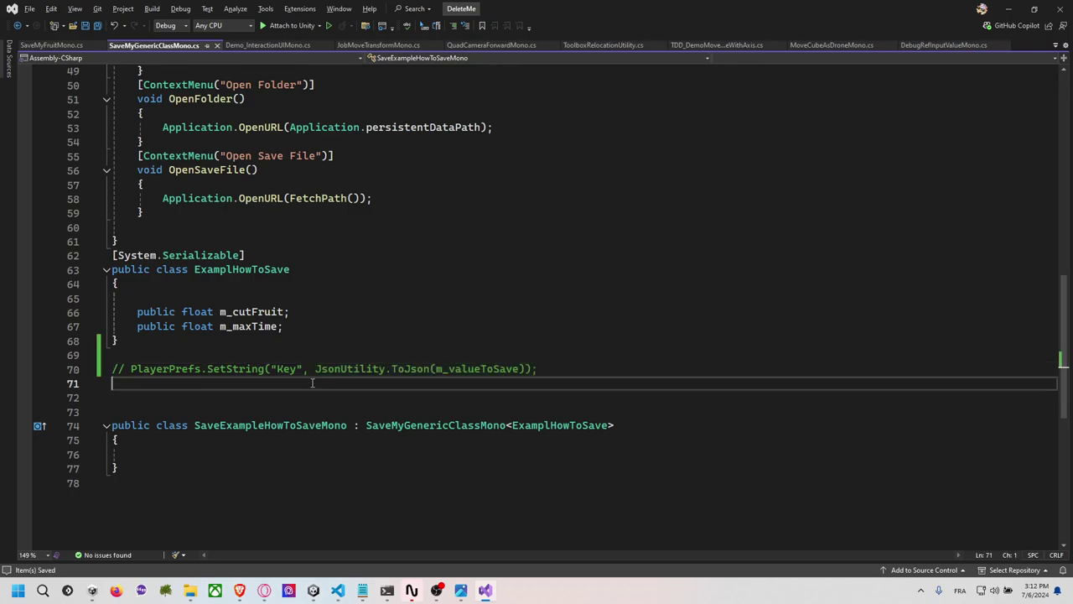
left_click(312, 590)
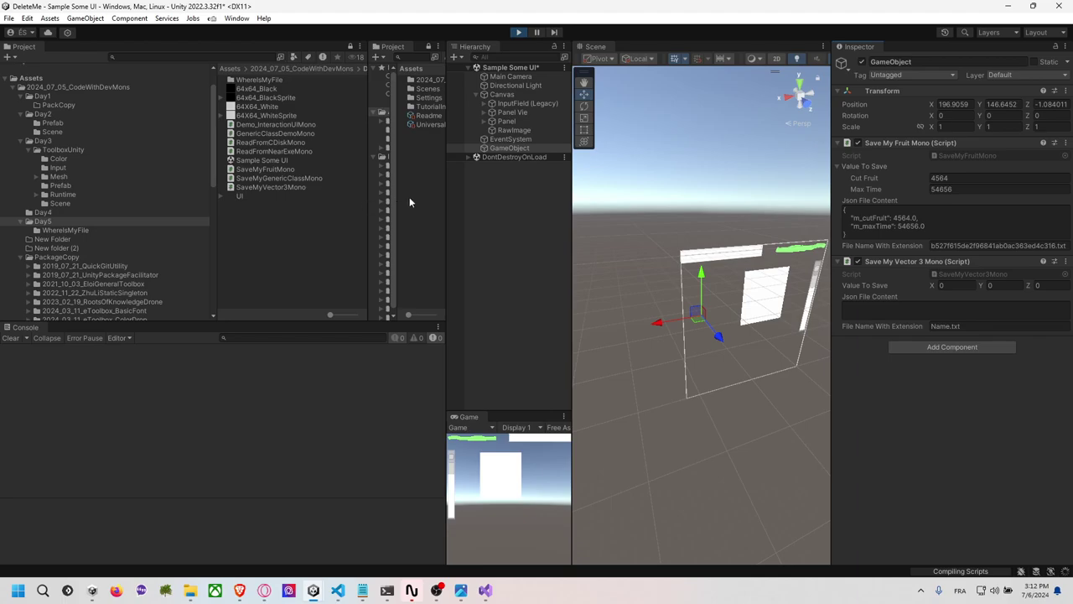
Open ReadMyAbstractPathFileMon from the WhereIsMyFile folder in Visual Studio.
left_click(288, 178)
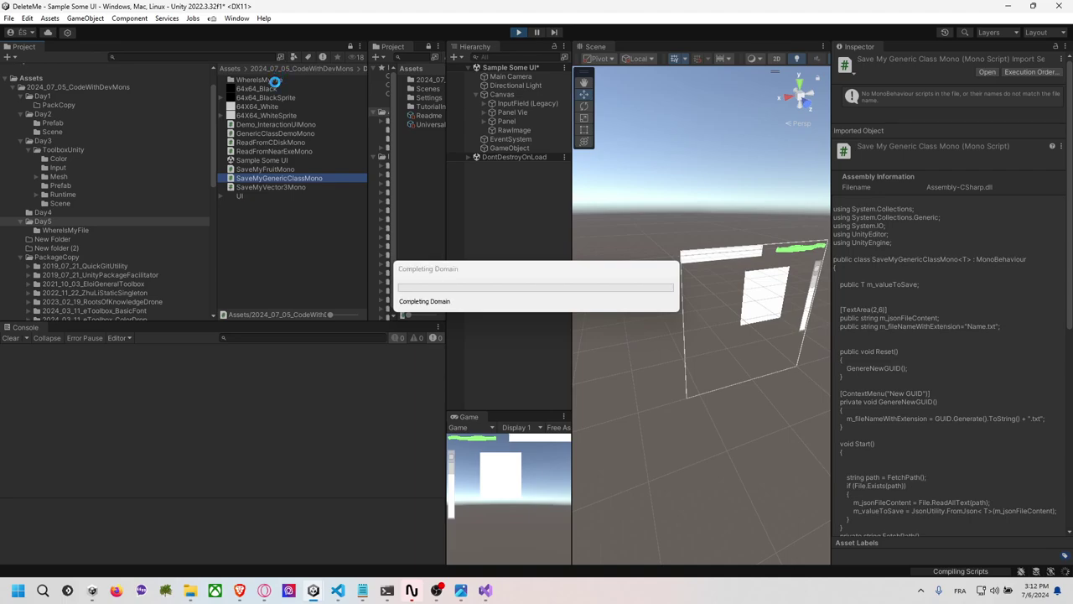
double_click(276, 82)
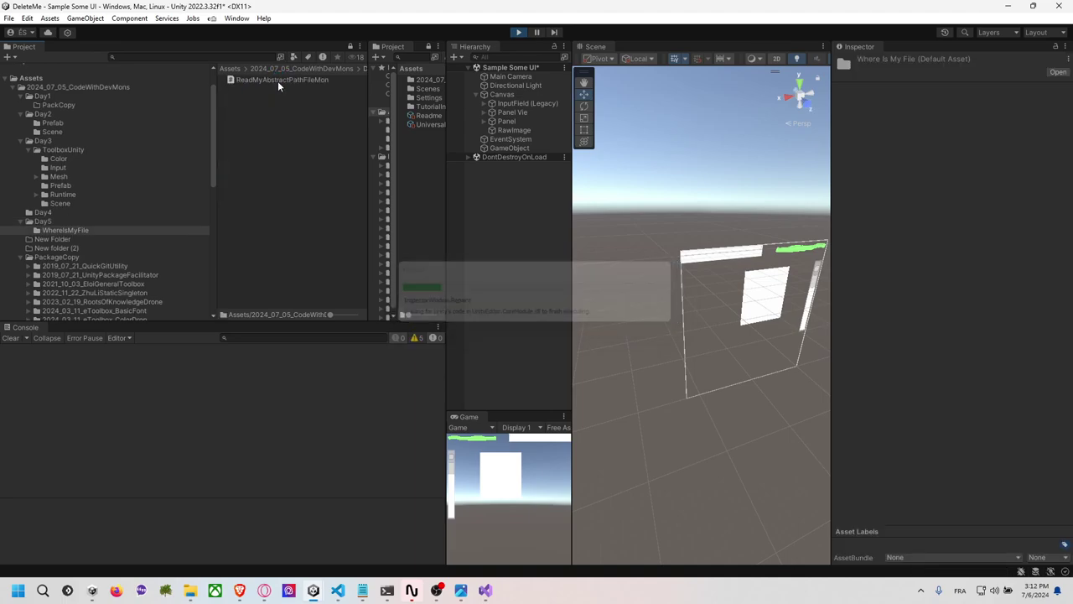
left_click(277, 82)
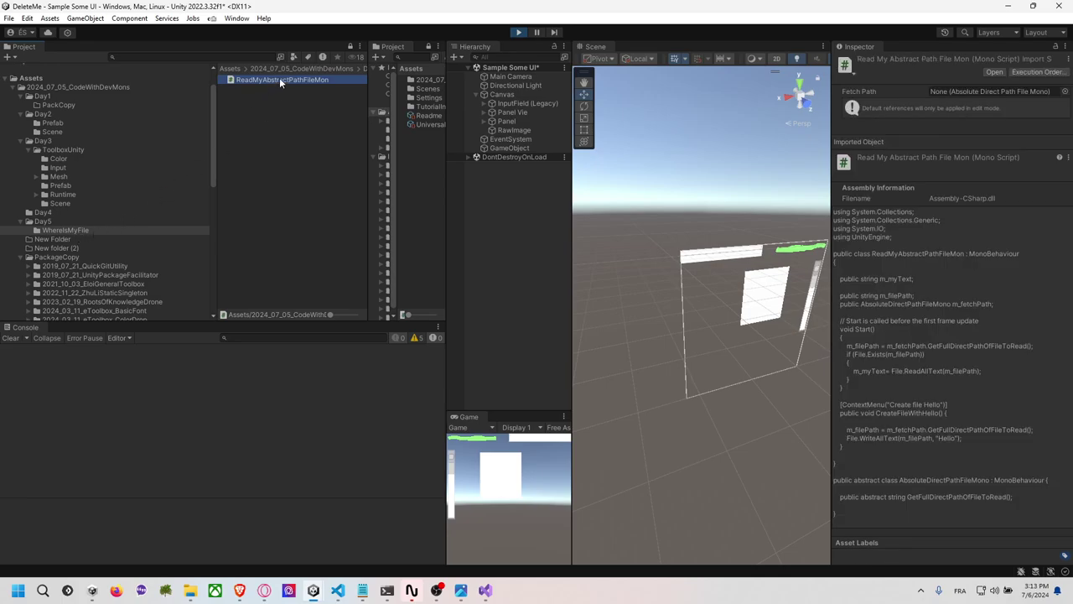
double_click(281, 81)
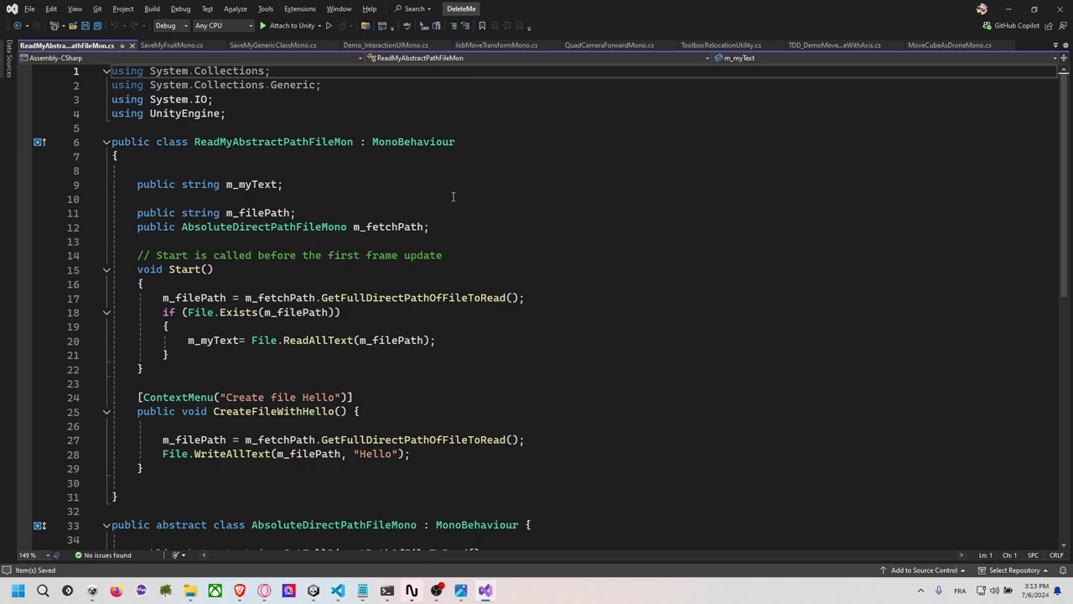
Delete the blank line 10 between the string fields in ReadMyAbstractPathFileMon.
left_click(391, 202)
scroll(388, 201, "down", 1)
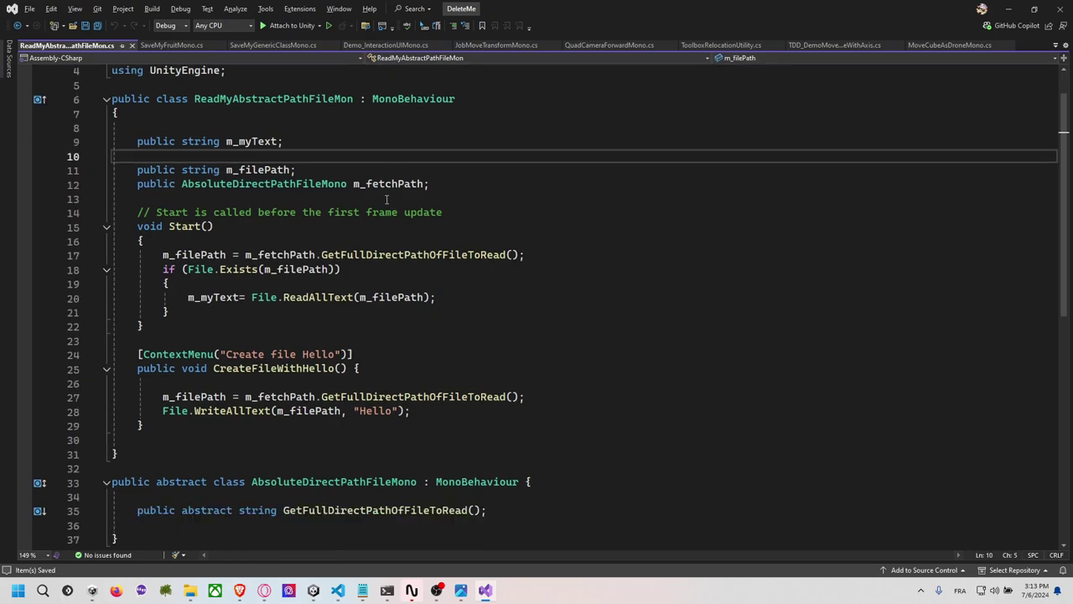
left_click(313, 113)
double_click(313, 101)
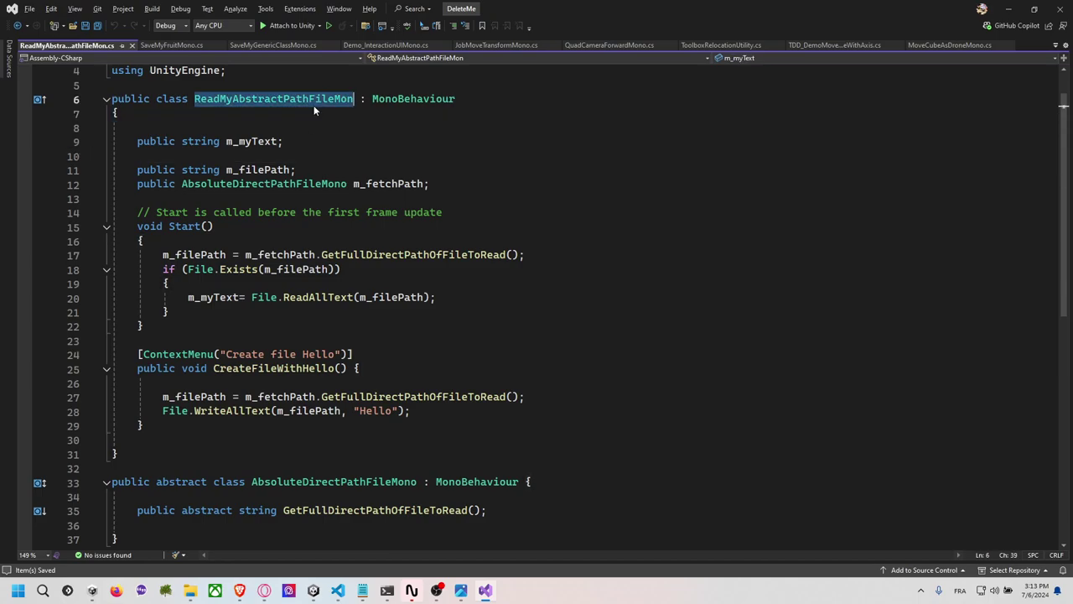
left_click(306, 109)
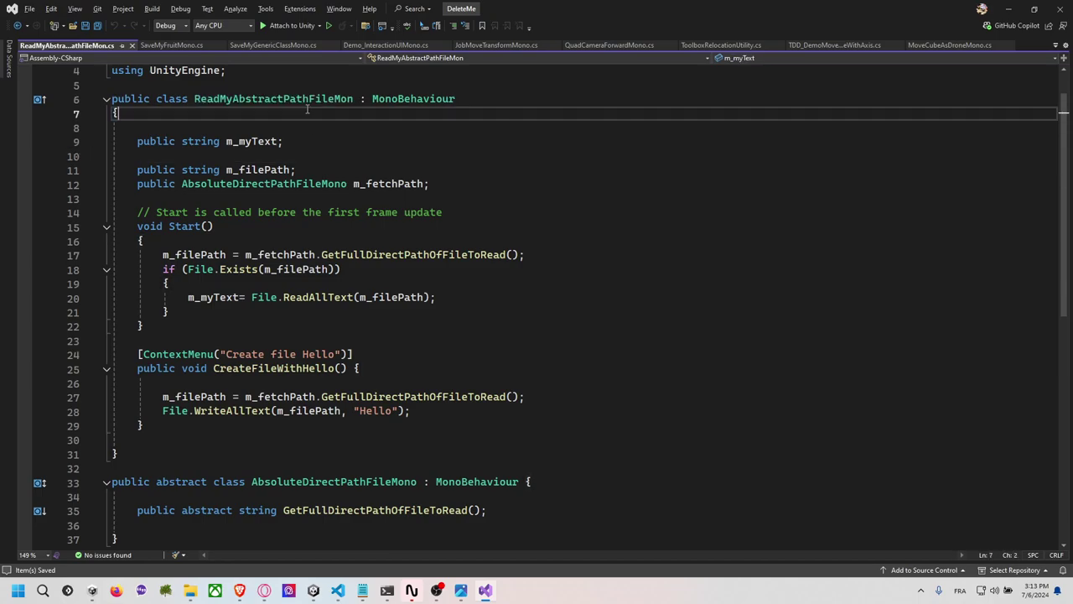
double_click(288, 99)
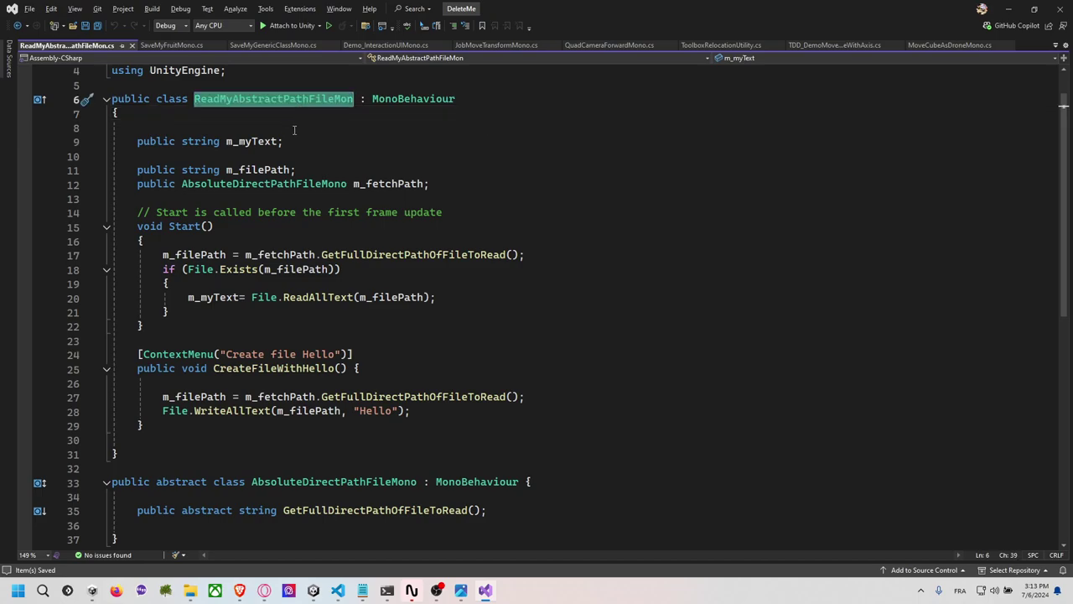
left_click(306, 155)
key("BackSpace")
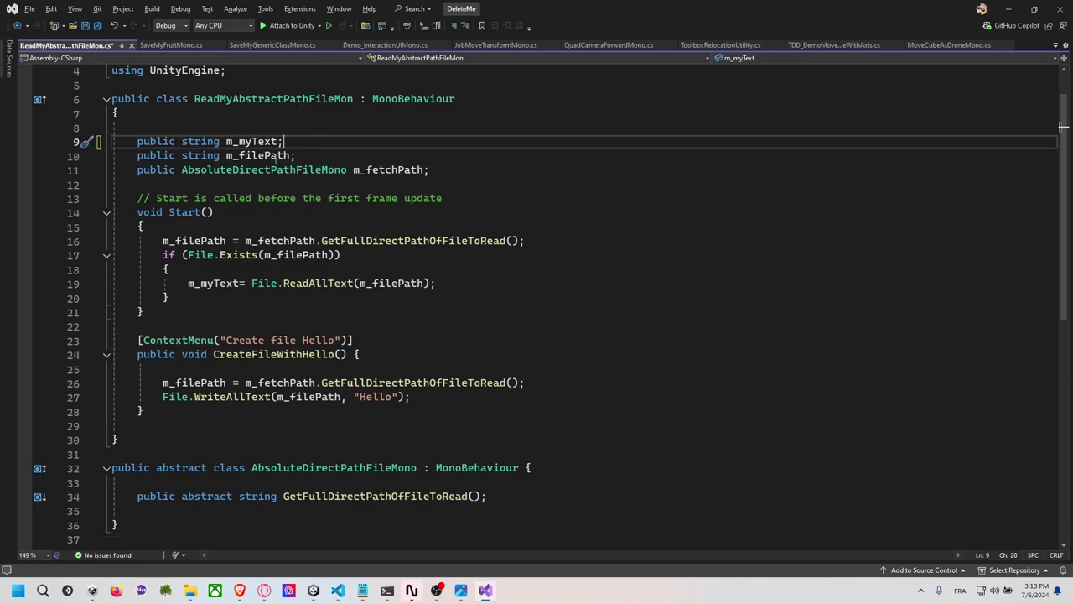
Inspect the abstract AbsoluteDirectPathFileMono class and its GetFullDirectPathOfFileToRead method, then return to Unity.
double_click(287, 170)
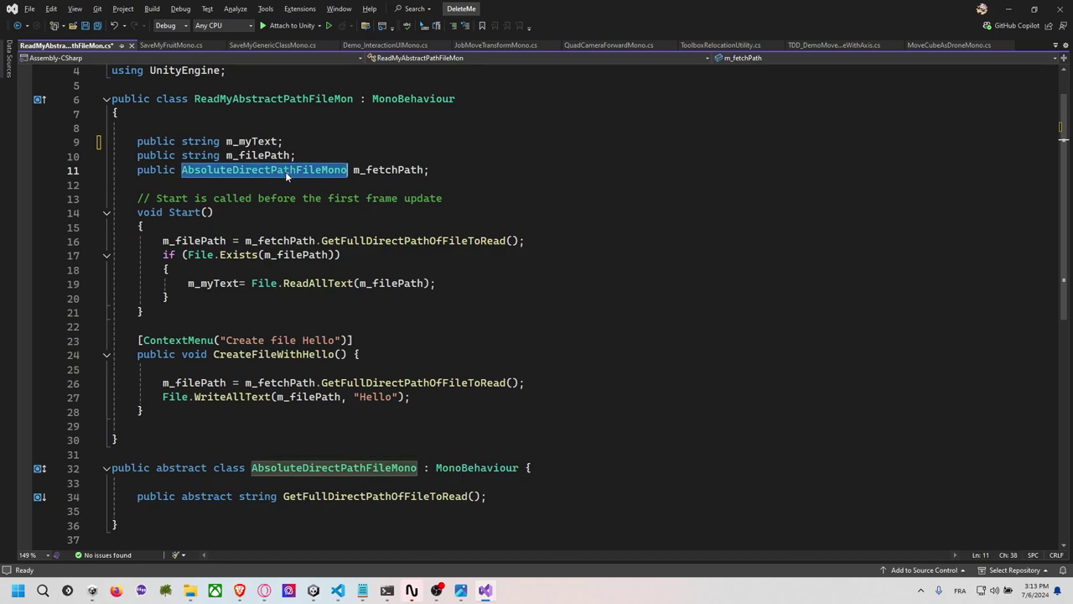
scroll(318, 366, "down", 2)
double_click(358, 384)
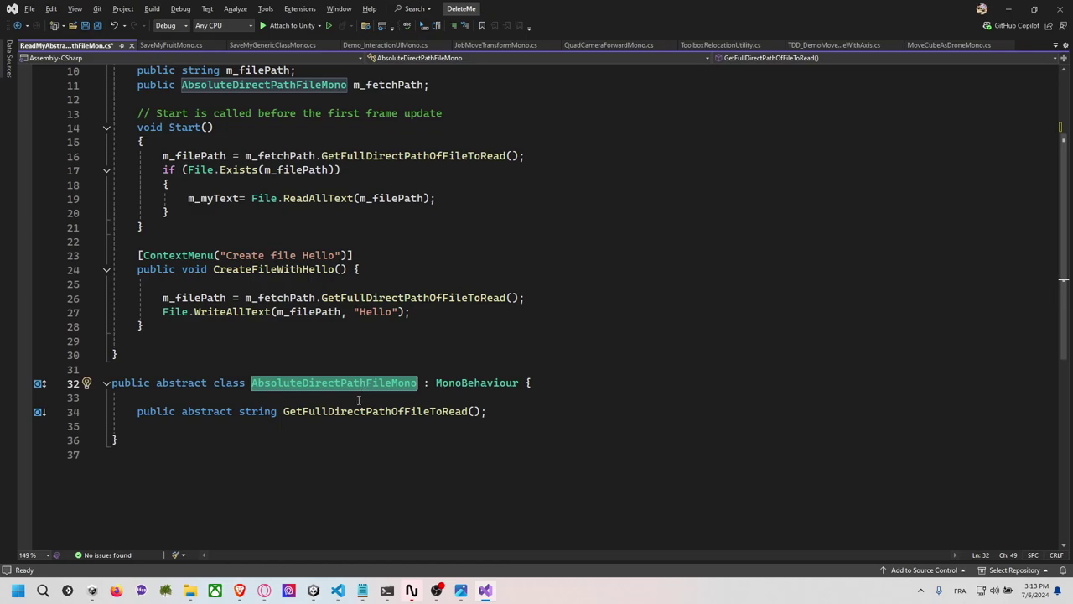
left_click(350, 411)
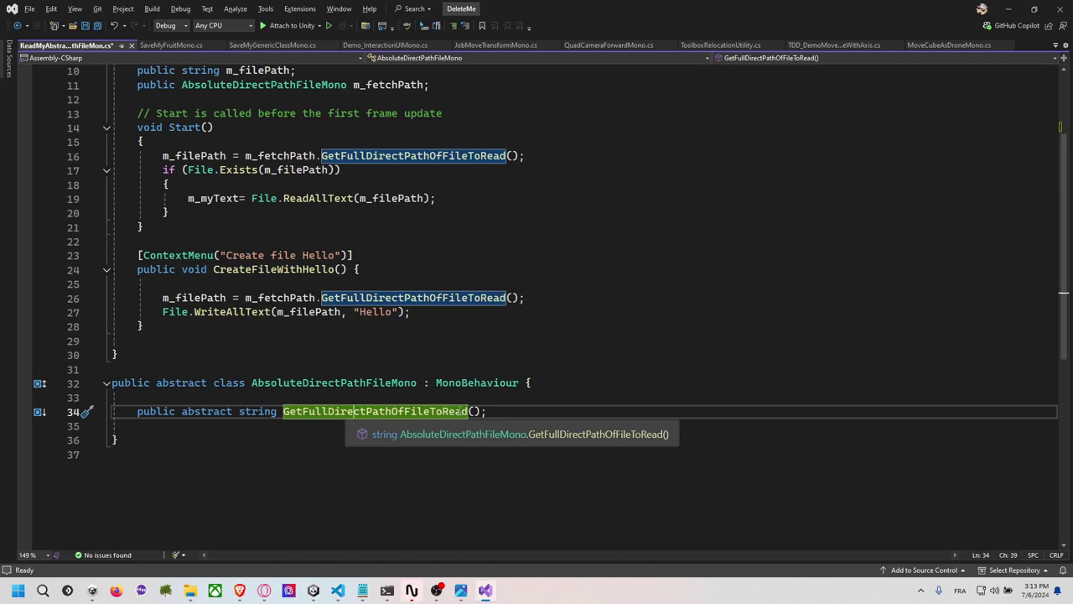
scroll(294, 230, "up", 2)
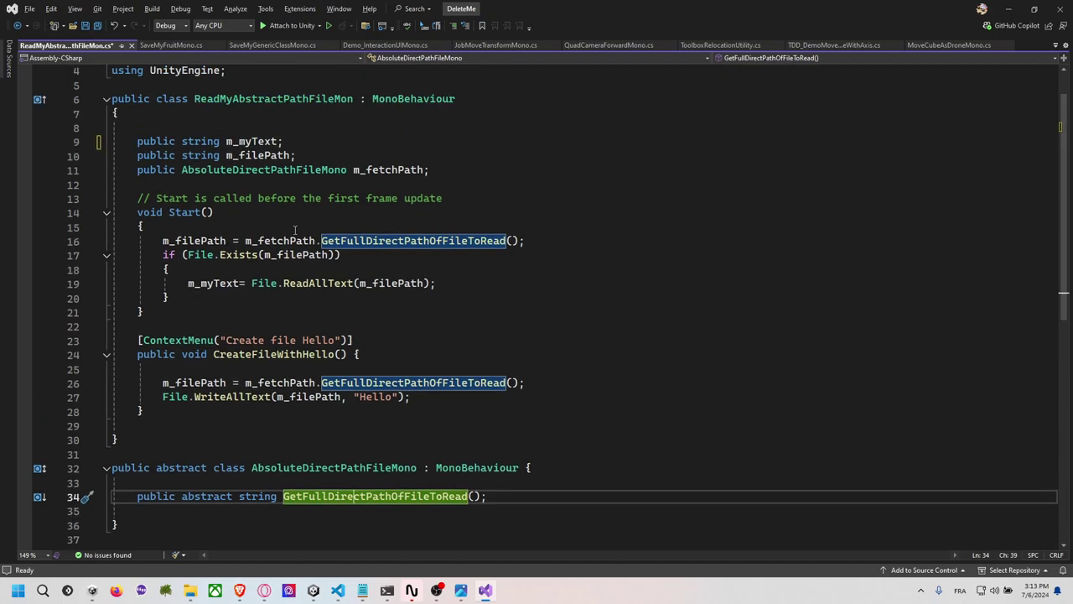
left_click(318, 171)
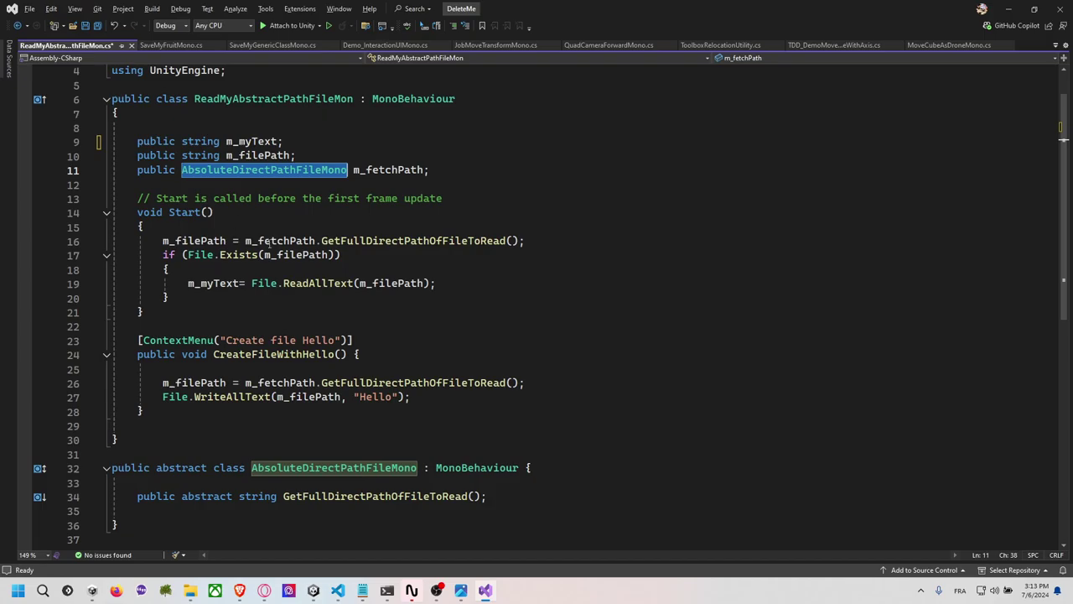
key("alt+Tab")
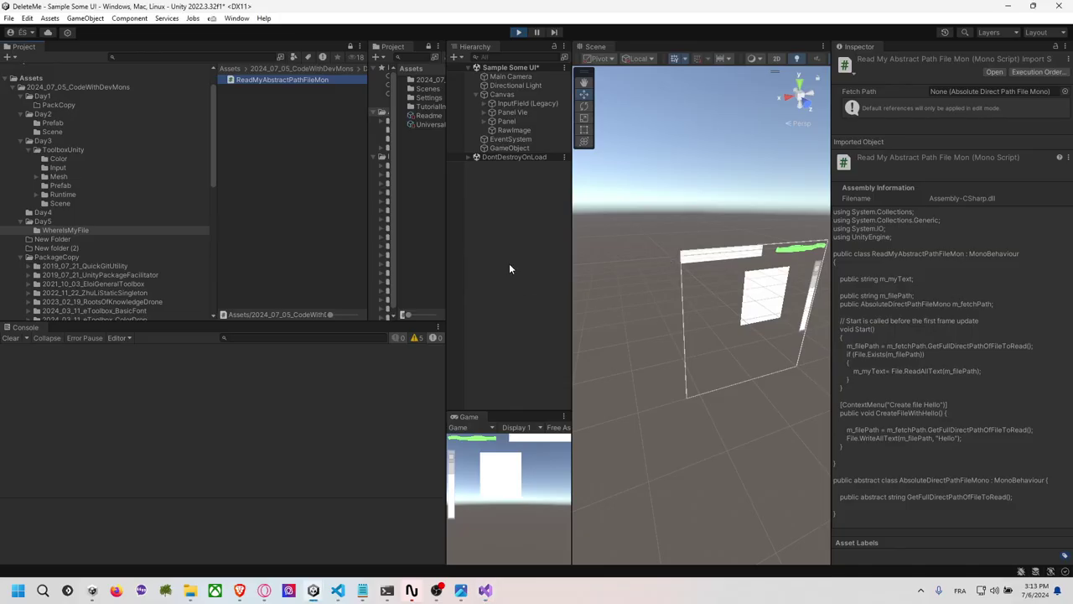
Create an empty GameObject and attach ReadMyAbstractPathFileMon to it.
left_click(515, 172)
right_click(505, 203)
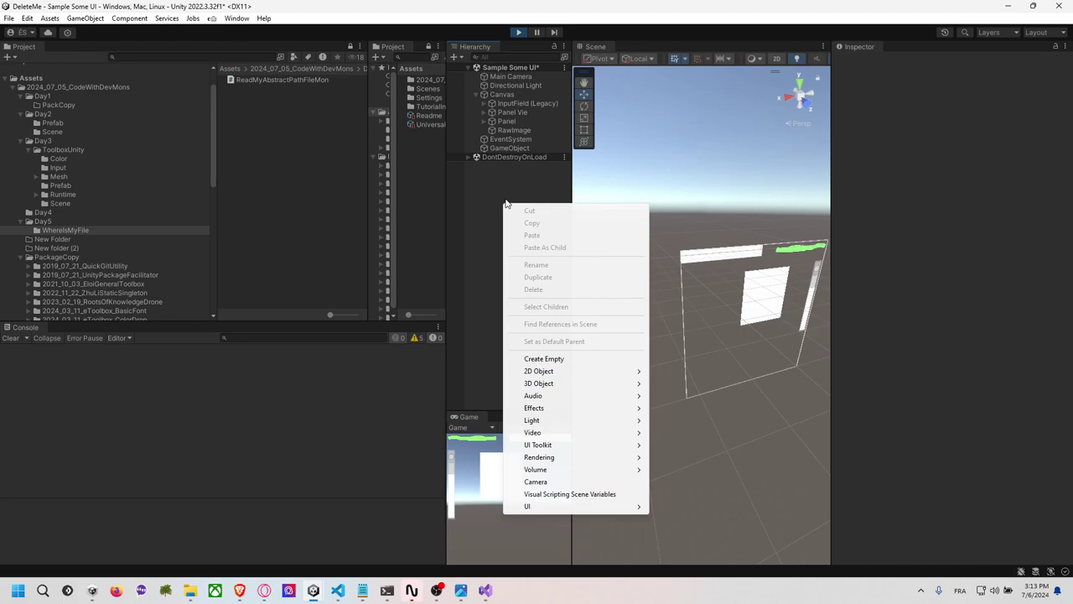
left_click(543, 358)
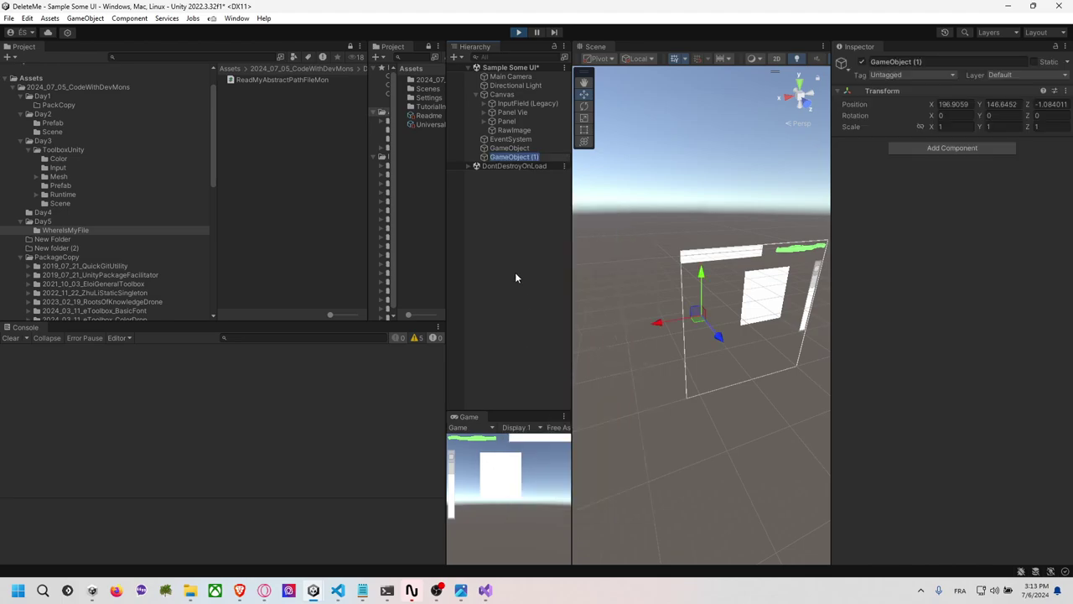
left_click(939, 148)
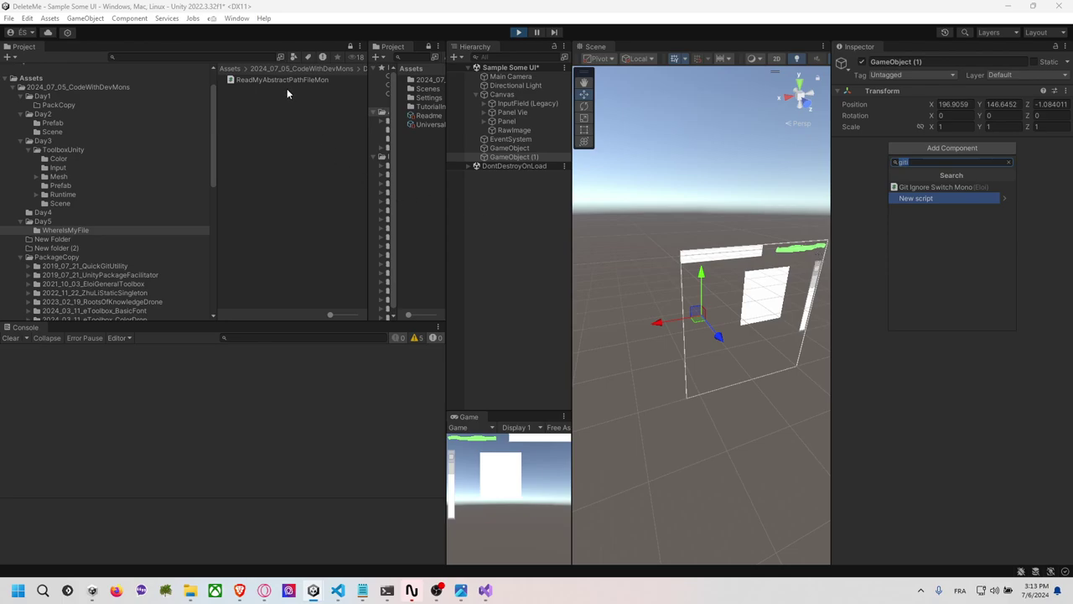
left_click_drag(284, 81, 867, 234)
Add Read From C Disk Mono, link it to Fetch Path, and check its C:\ and HelloWorld.txt values.
left_click(932, 210)
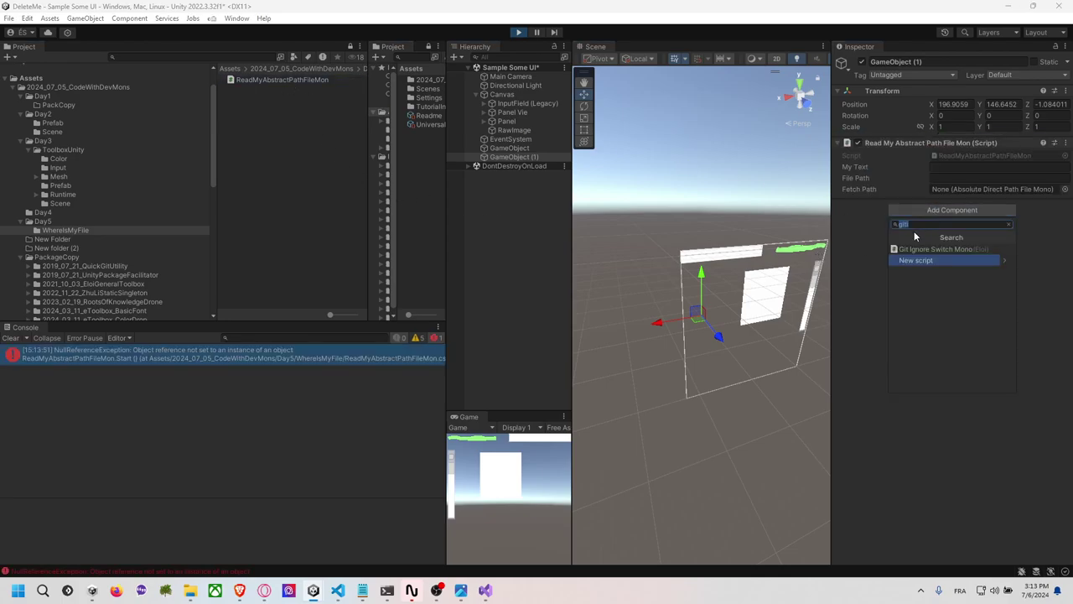
type("fr")
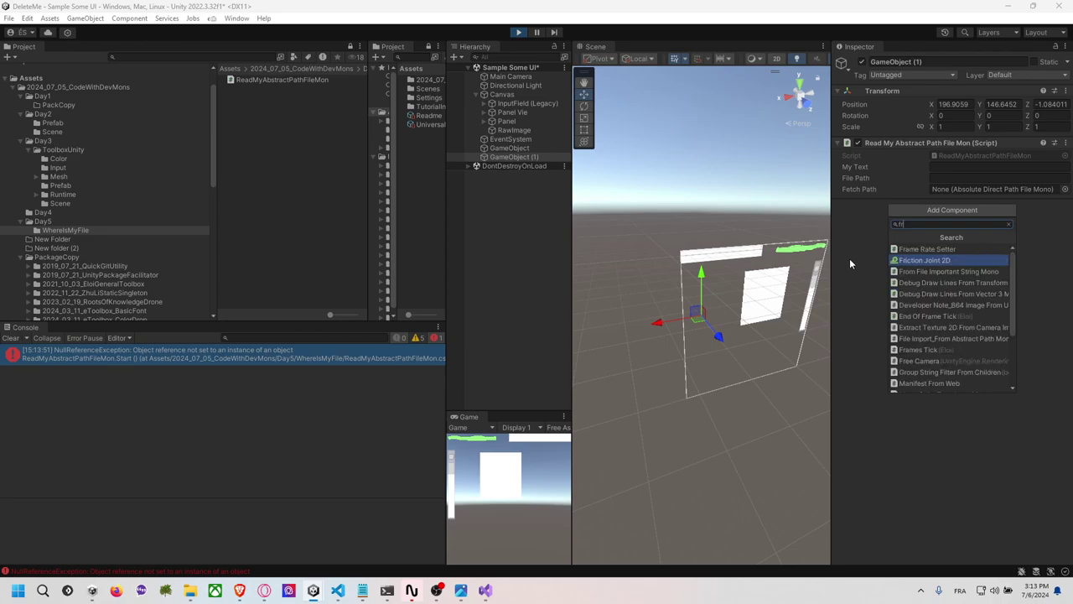
type("omc")
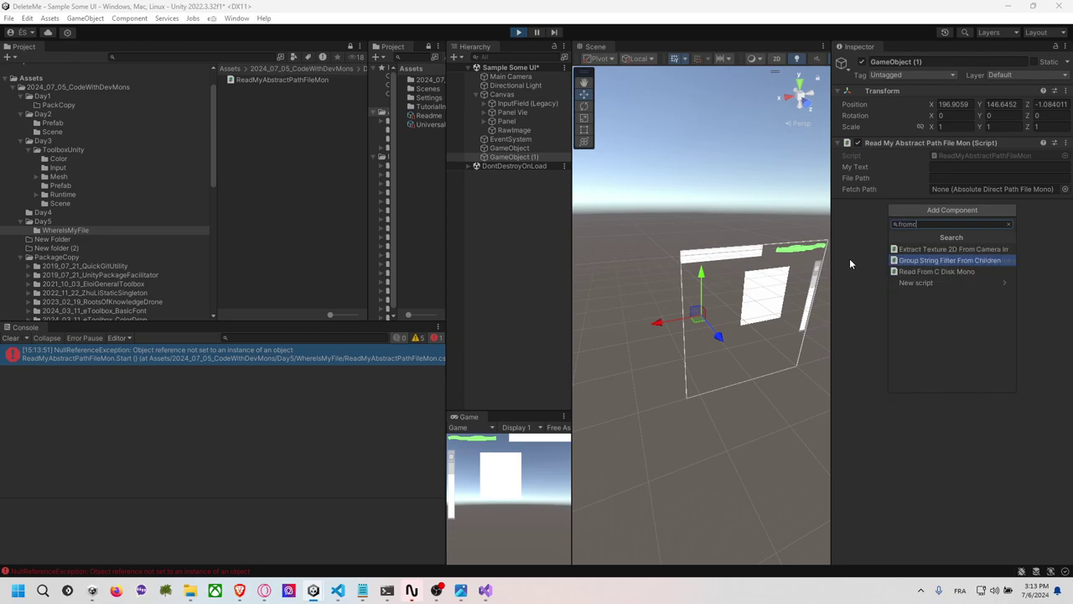
key("Down")
key("Return")
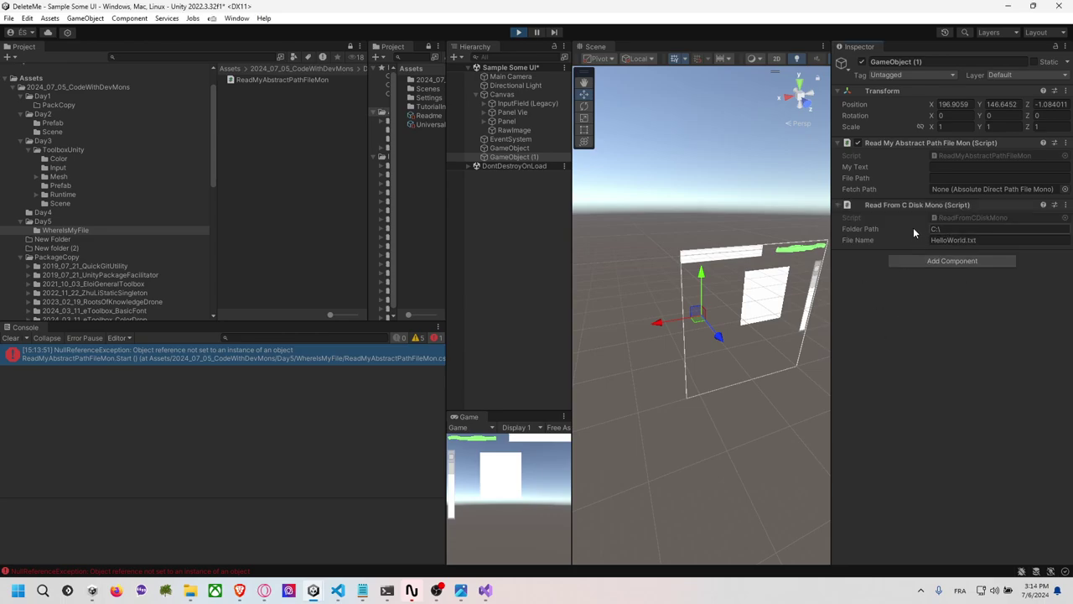
left_click_drag(910, 204, 960, 192)
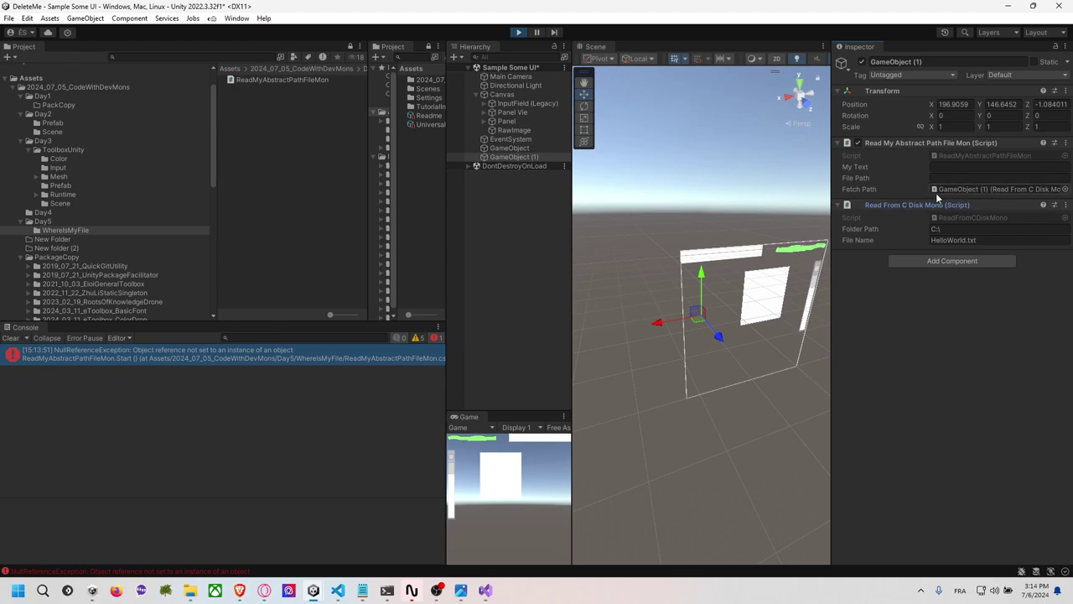
left_click(935, 232)
left_click(938, 241)
Make GetFullDirectPathOfFileToRead return Path.Combine(m_folderPath, m_fileName) in ReadFromCDiskMono, then return to Unity.
double_click(962, 216)
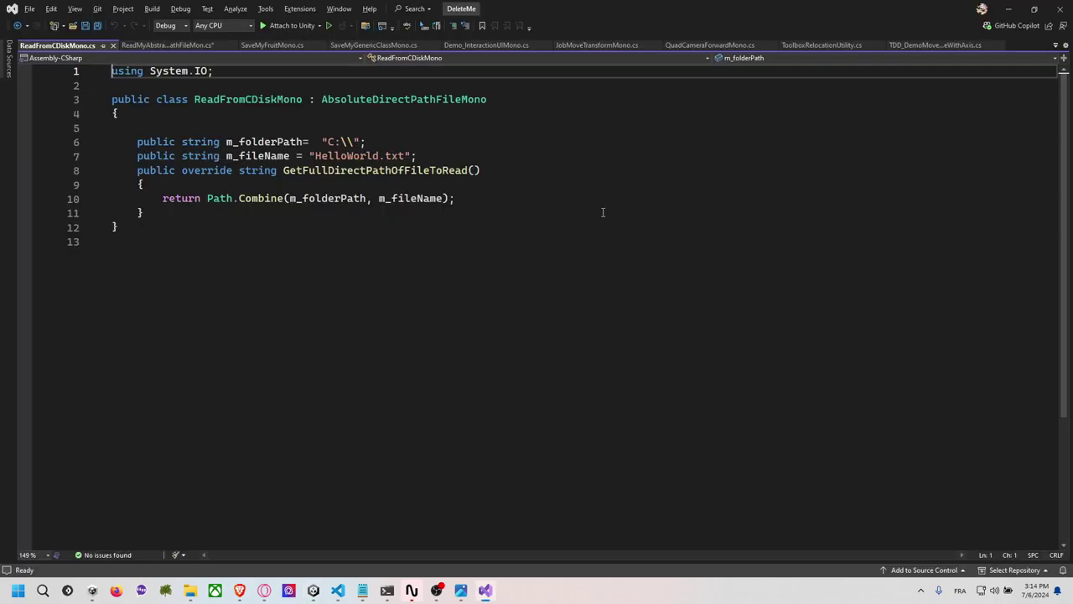
double_click(422, 99)
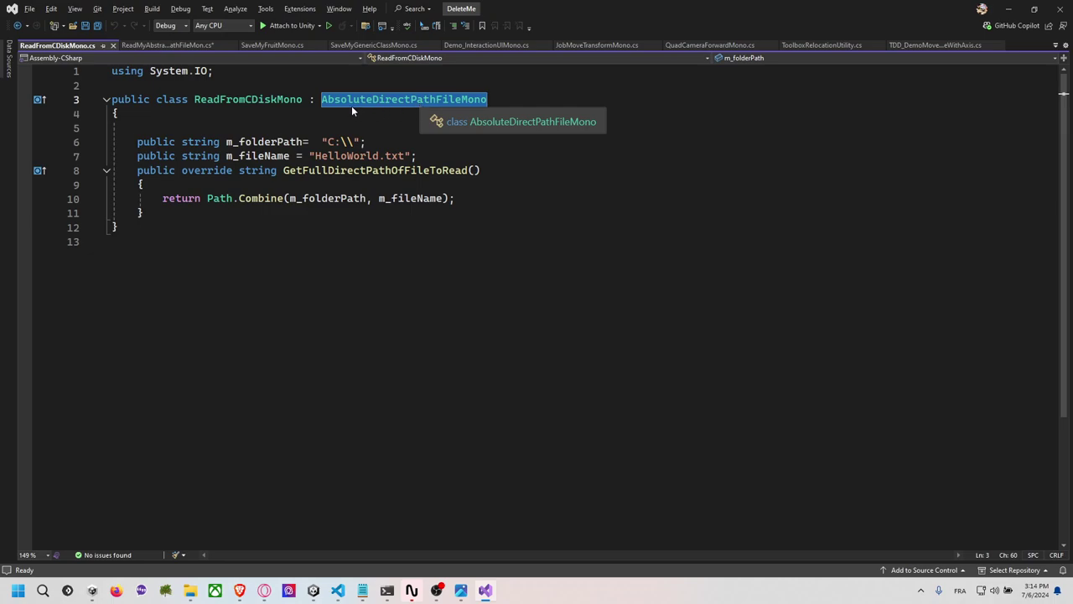
double_click(373, 174)
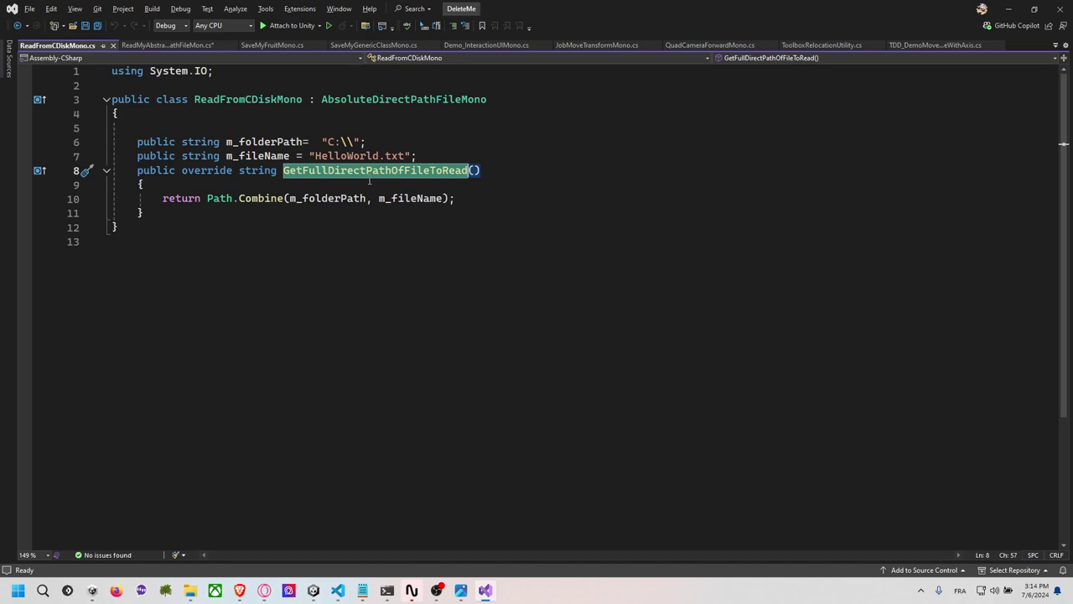
double_click(274, 142)
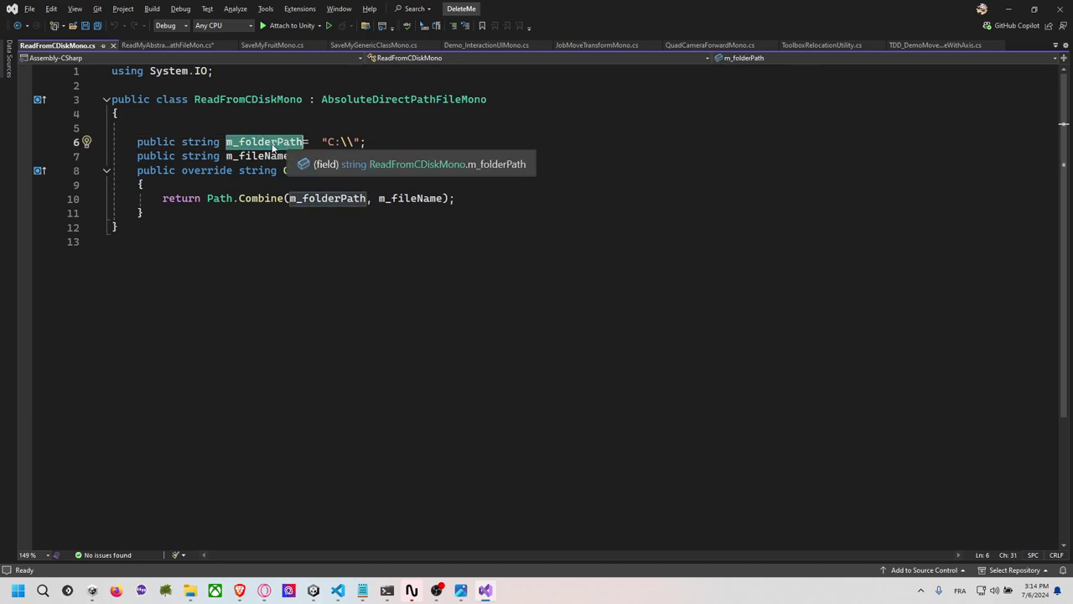
double_click(266, 155)
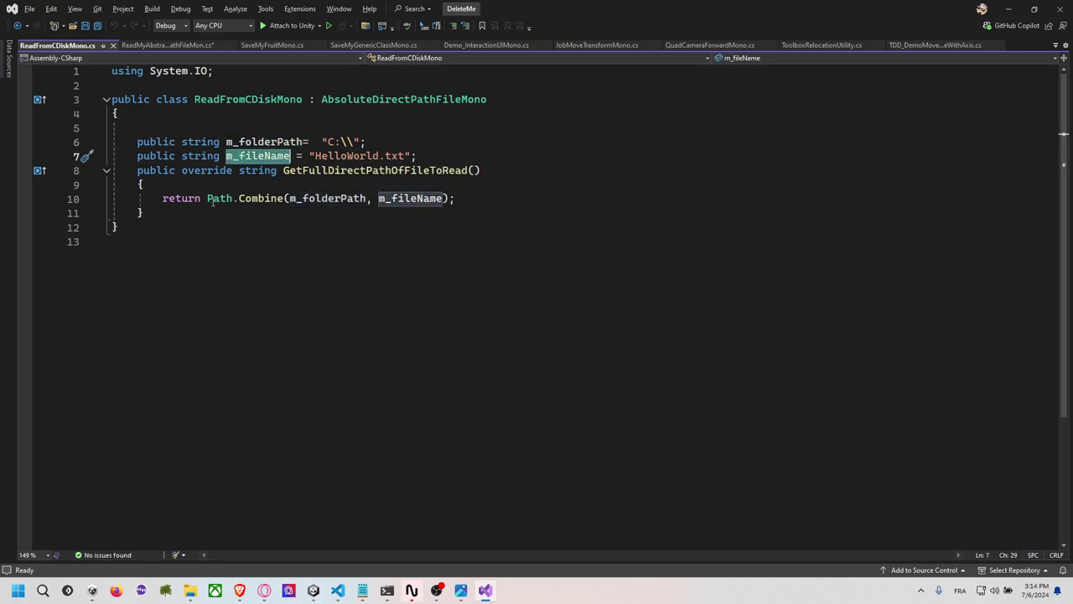
left_click_drag(163, 199, 475, 202)
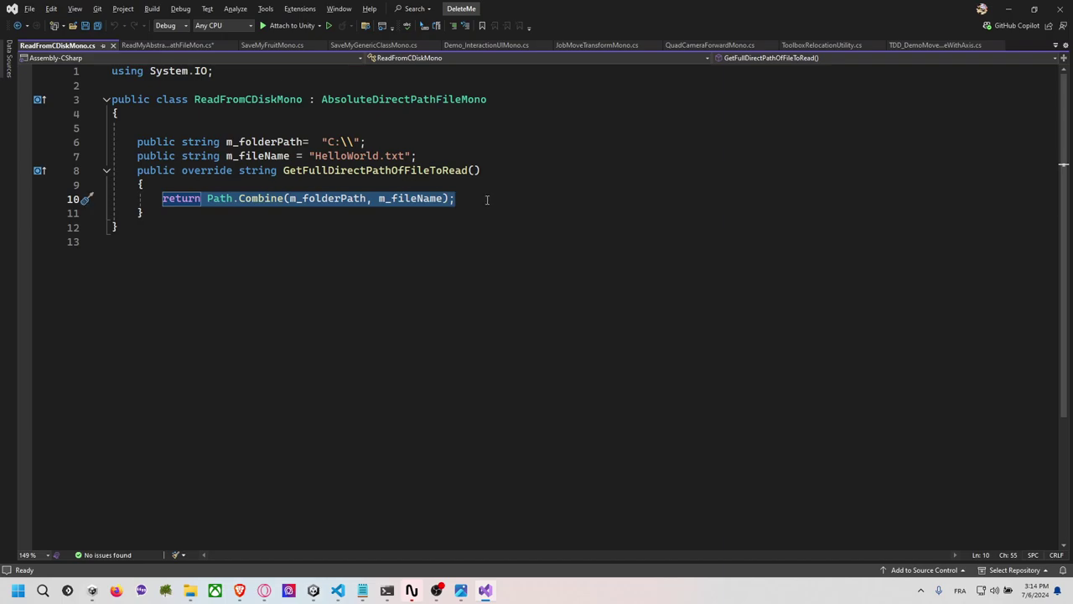
left_click(487, 199)
key("alt+Tab")
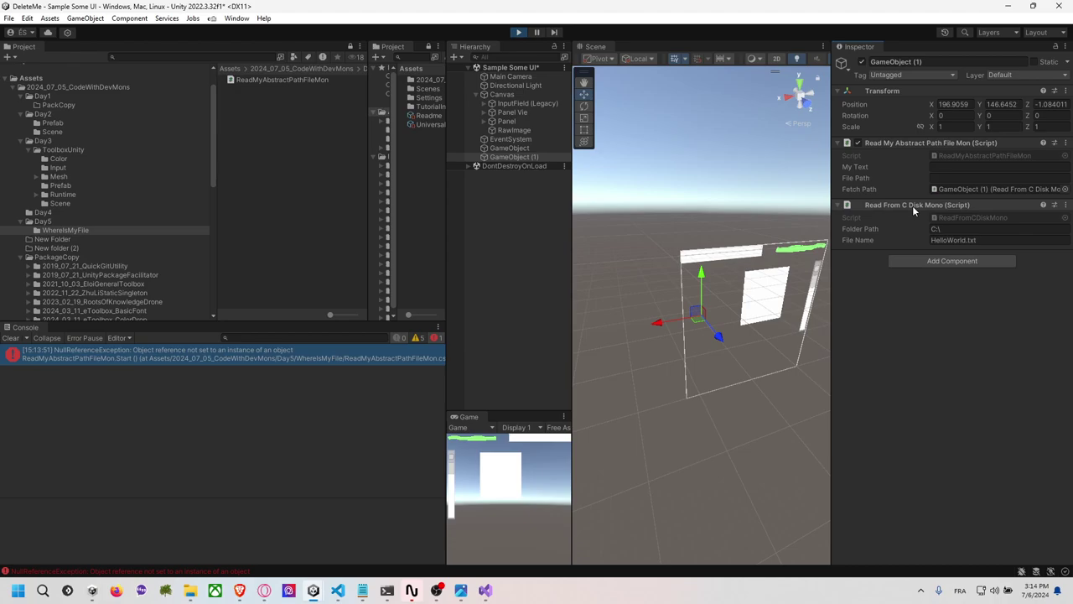
Assign Read From C Disk Mono as the Fetch Path and run Create File Hello, hitting an access denied error.
left_click_drag(912, 208, 964, 189)
right_click(917, 146)
left_click(962, 297)
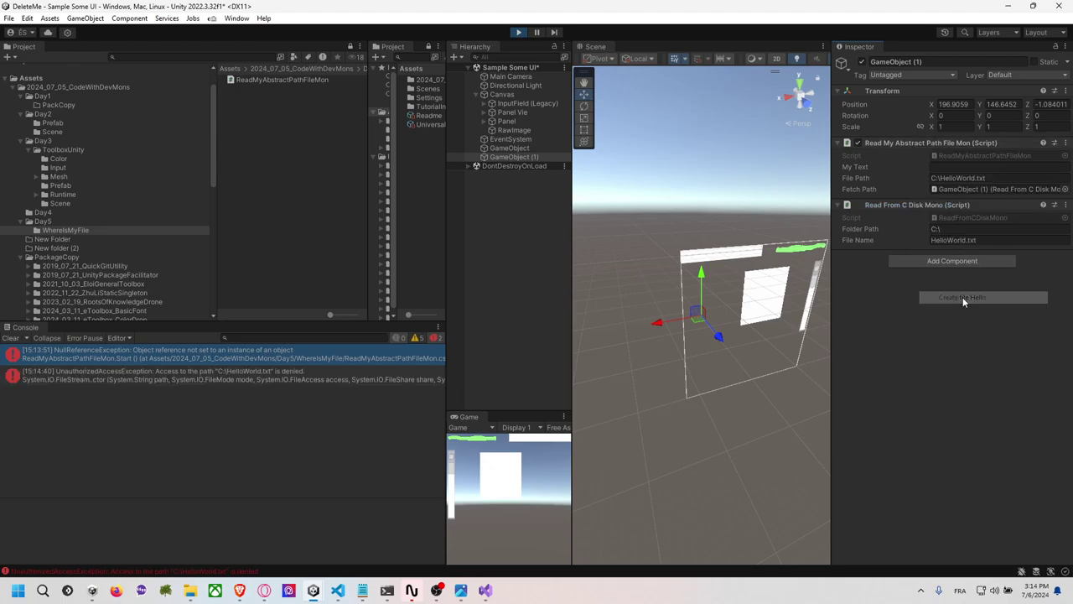
left_click(270, 382)
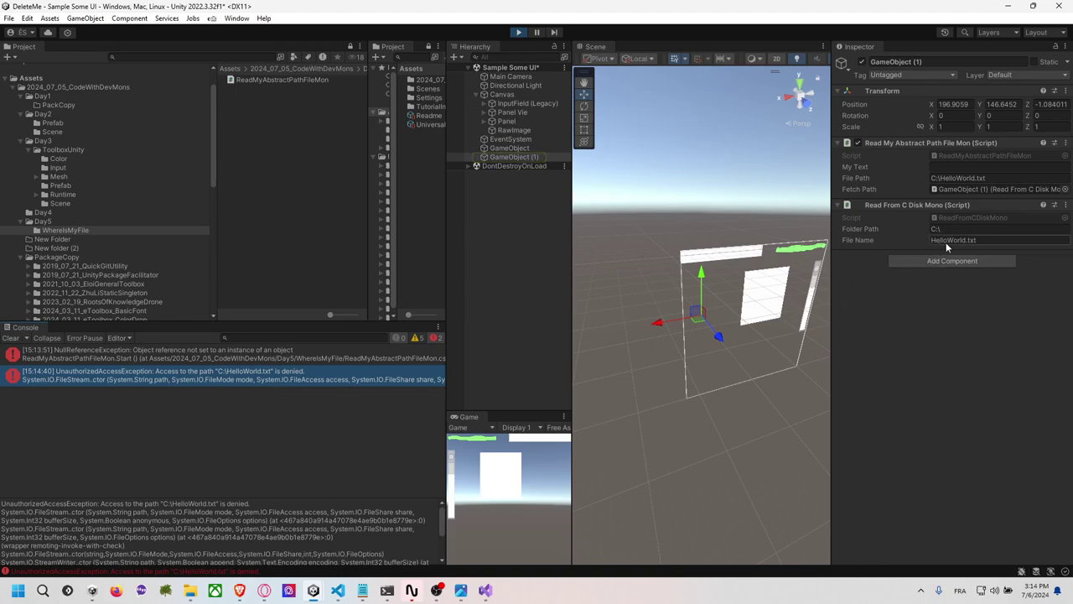
Replace the Read From C Disk Mono component with Read From Near Exe Mono.
right_click(916, 203)
left_click(947, 228)
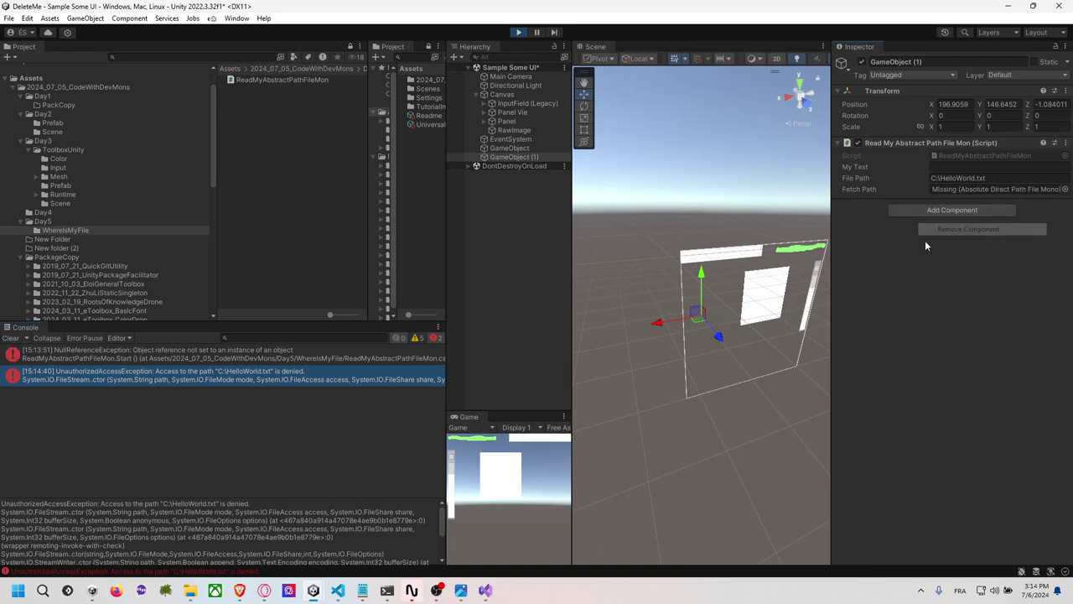
left_click(927, 212)
type("readfr")
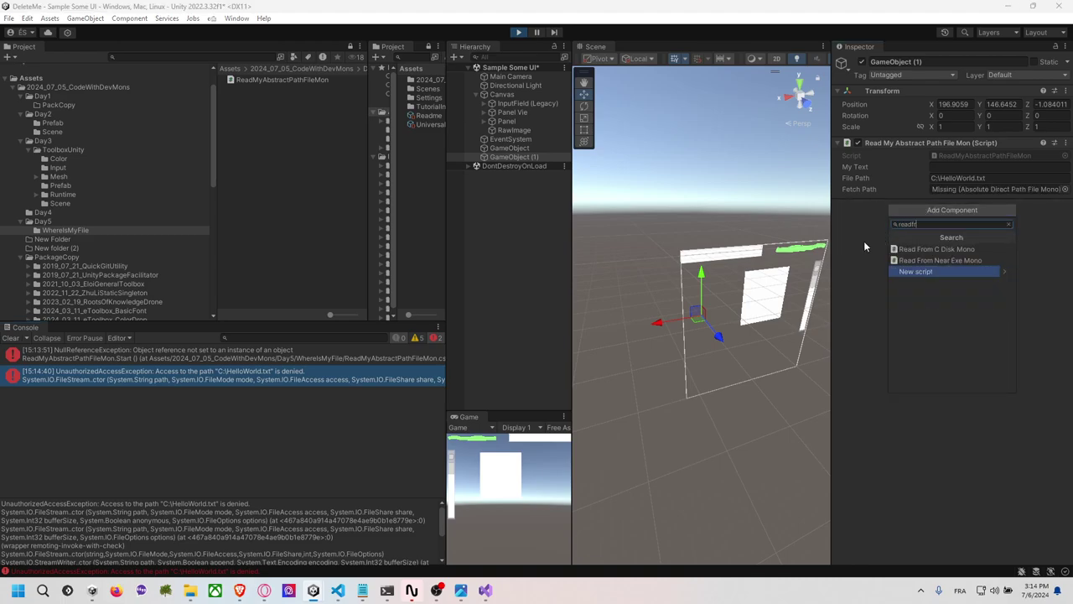
key("Up")
key("Return")
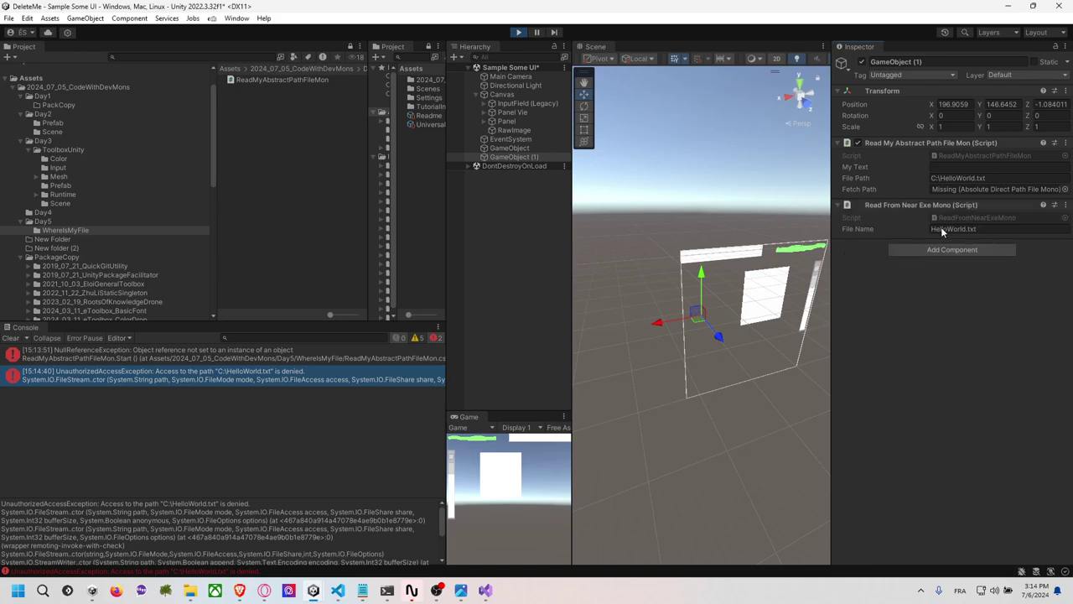
Assign Read From Near Exe Mono as the Fetch Path, run Create file Hello, and copy the generated path.
left_click_drag(922, 206, 989, 189)
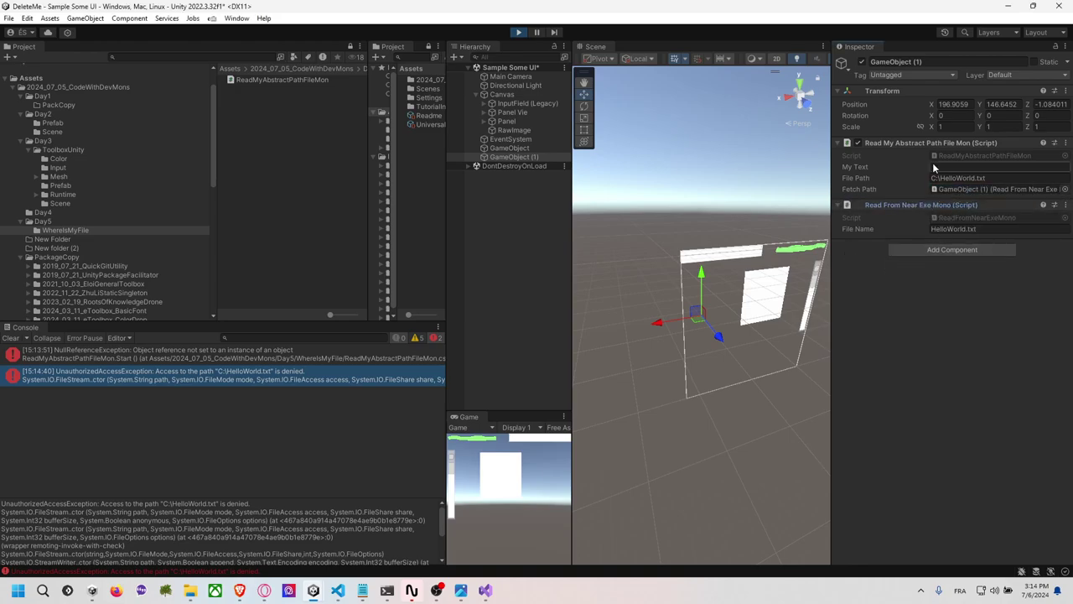
right_click(932, 148)
left_click(975, 295)
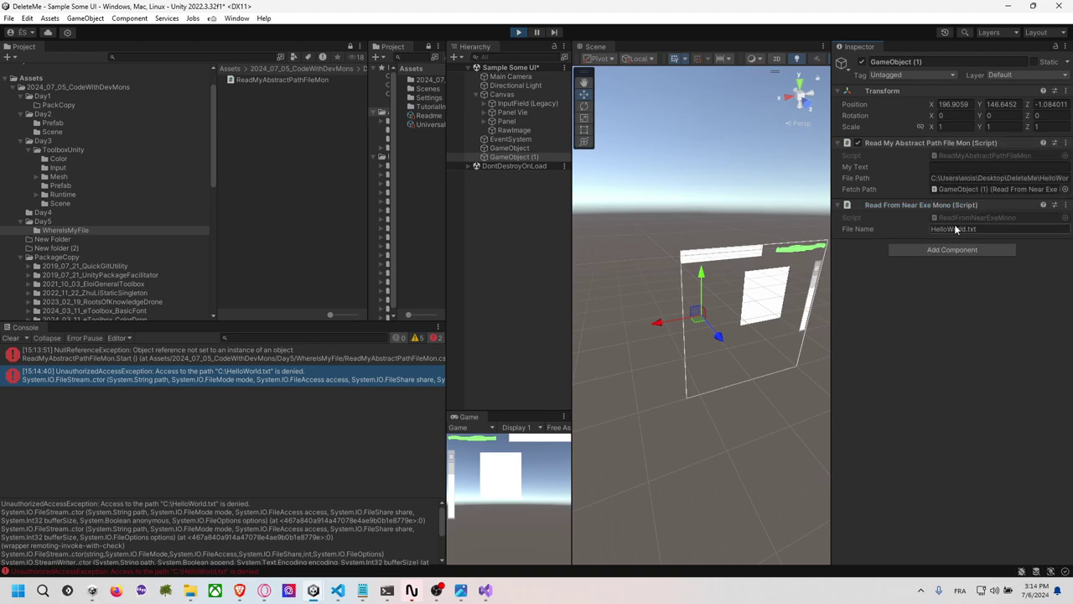
right_click(937, 144)
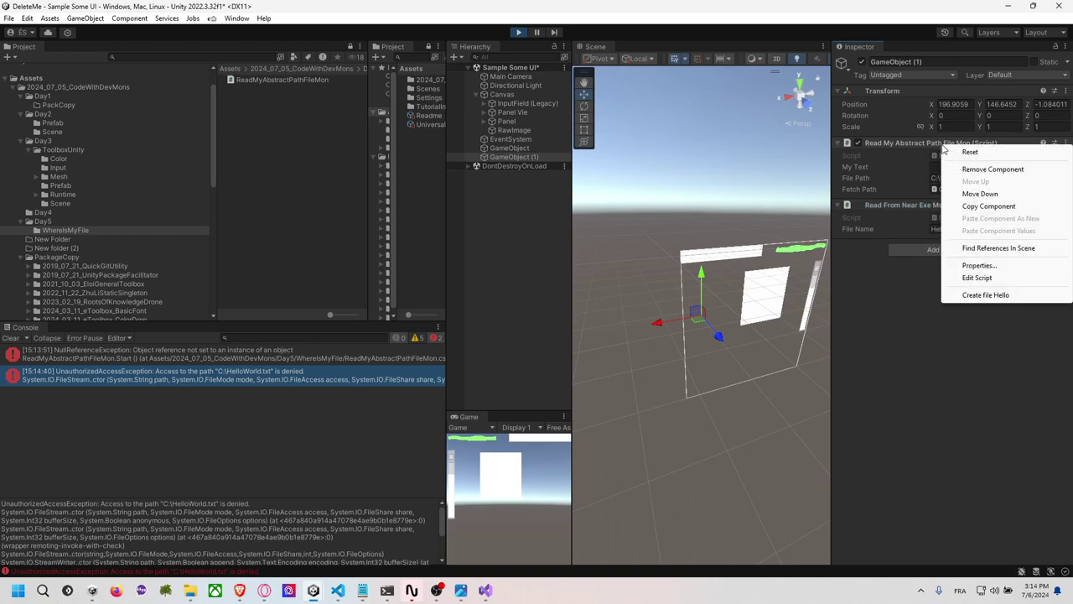
left_click(988, 294)
right_click(930, 145)
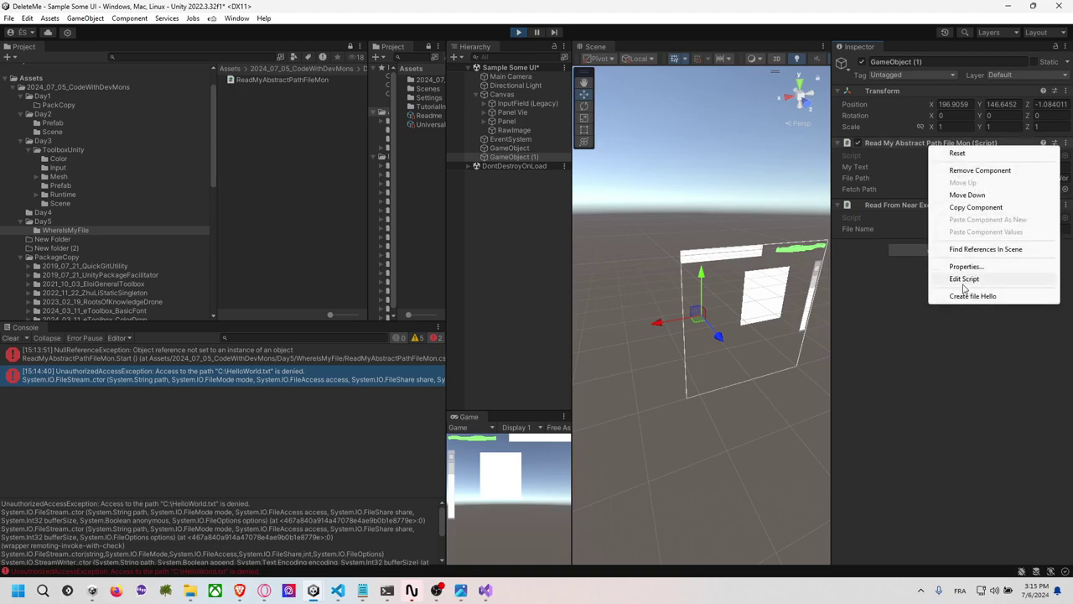
left_click(947, 312)
left_click(992, 179)
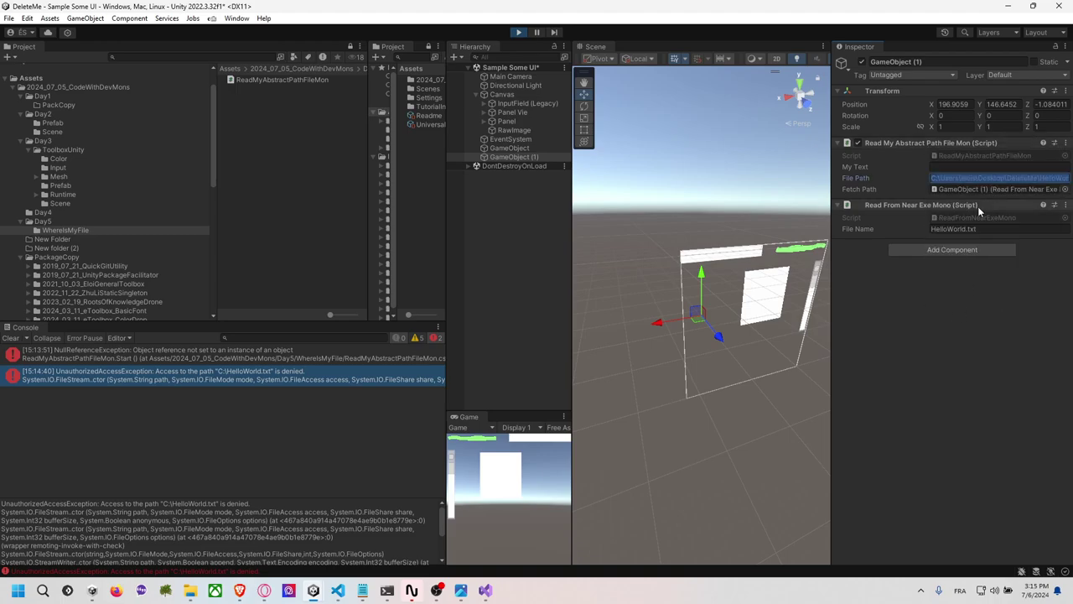
In File Explorer, paste the copied path and trim it to go to the DeleteMe project folder.
key("alt+Tab")
key("alt+Tab")
key("alt+Tab")
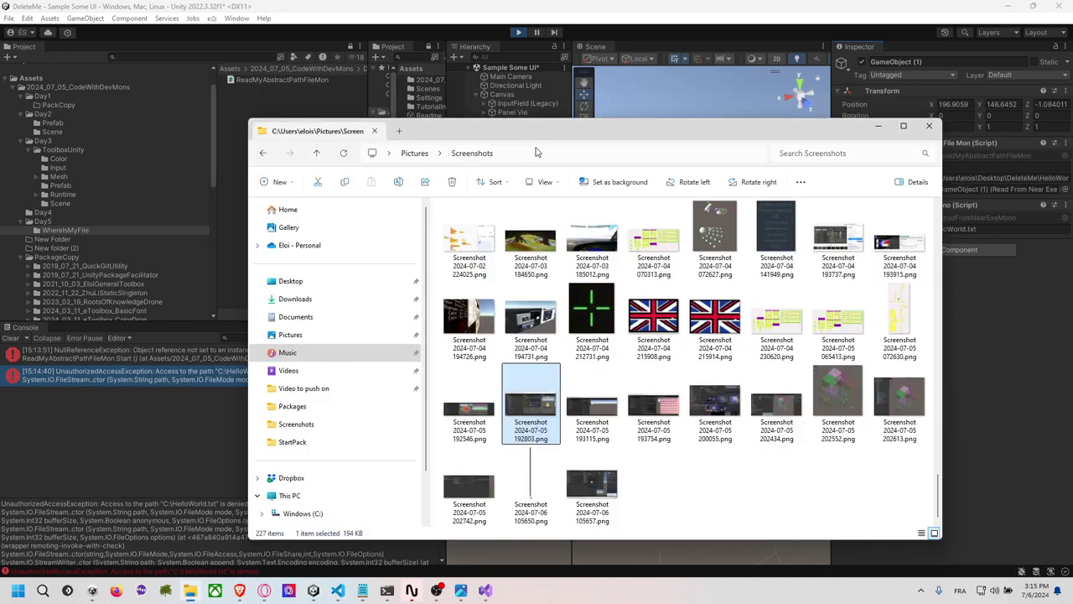
left_click(553, 152)
type("C:\\Users\\elois\\Desktop\\DeleteMe\\HelloWorld.txt")
key("BackSpace")
key("BackSpace")
key("BackSpace")
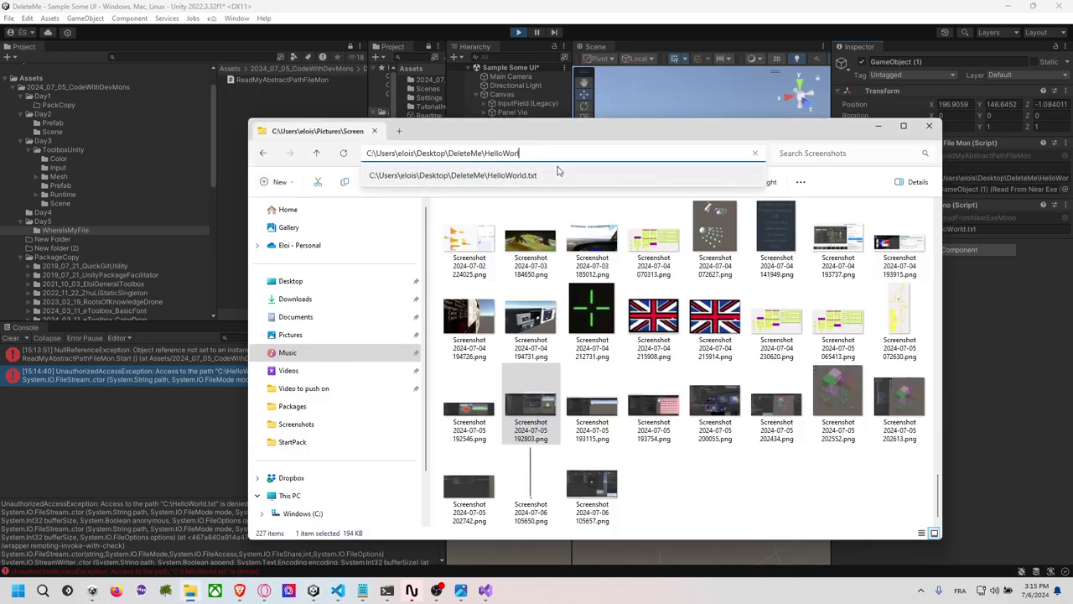
key("BackSpace")
key("BackSpace")
key("BackSpace")
key("Return")
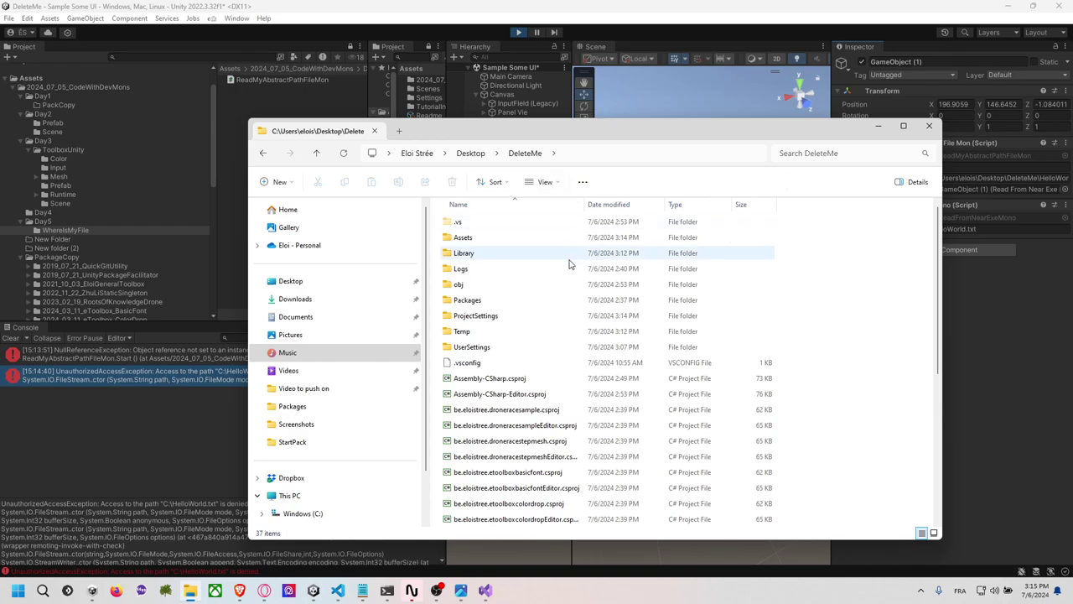
Open HelloWorld.txt to confirm it contains 'Hello', then return to Unity.
scroll(529, 352, "down", 4)
scroll(530, 352, "down", 2)
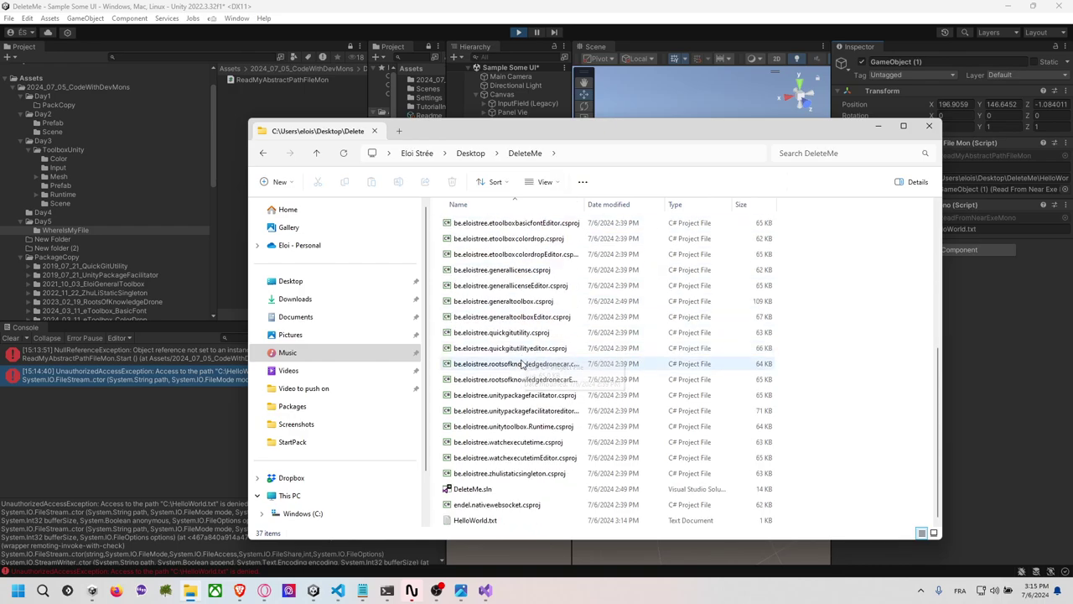
left_click(501, 521)
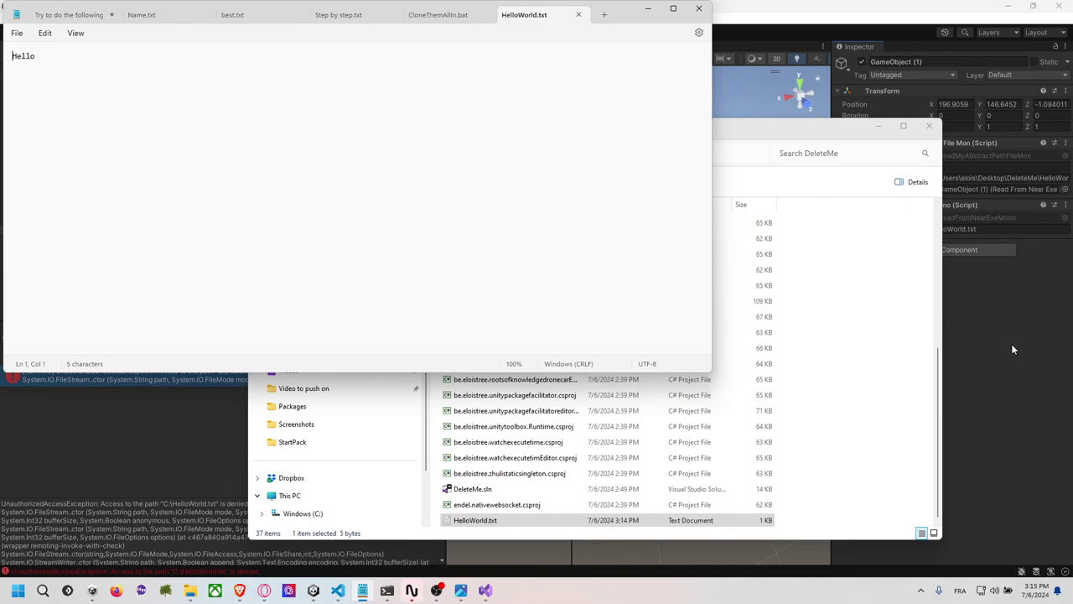
left_click(1011, 343)
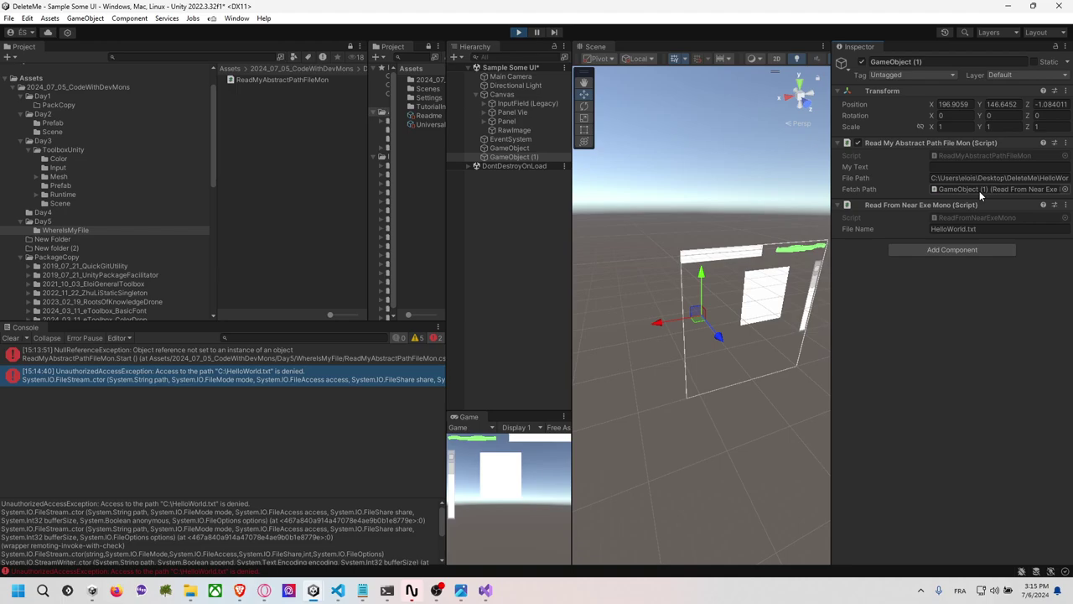
Stop play mode and browse the Project tree to the StartPackDrone12 folder.
left_click(519, 33)
scroll(105, 158, "up", 2)
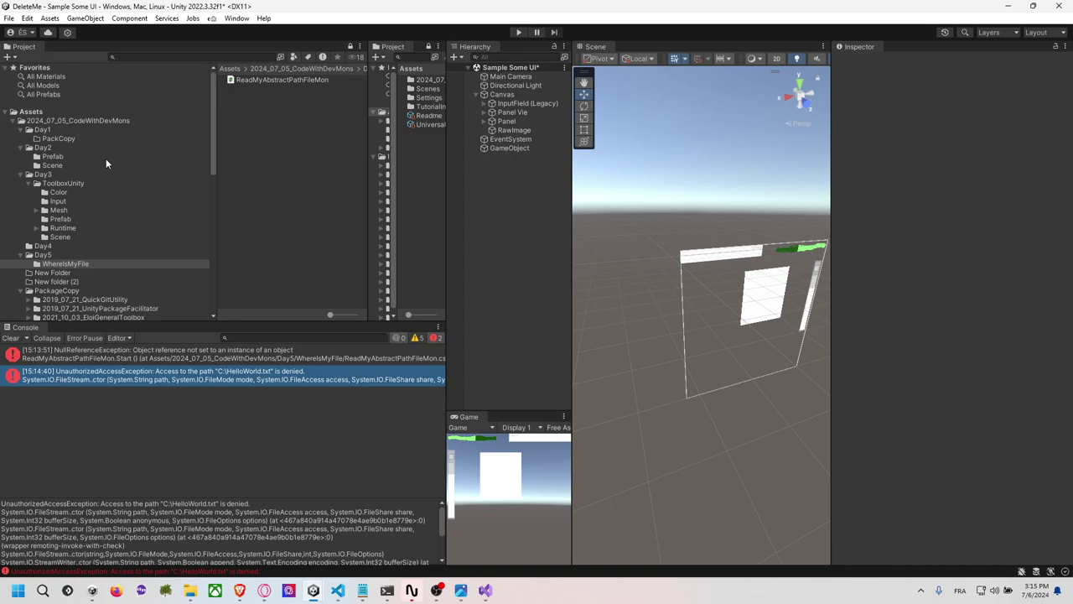
left_click(57, 255)
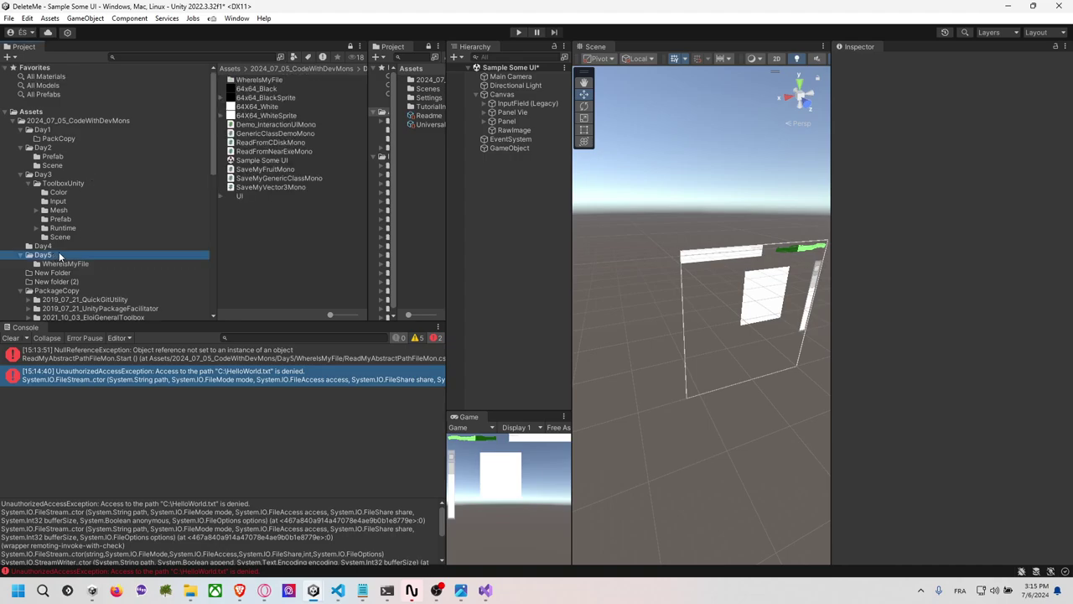
left_click(58, 264)
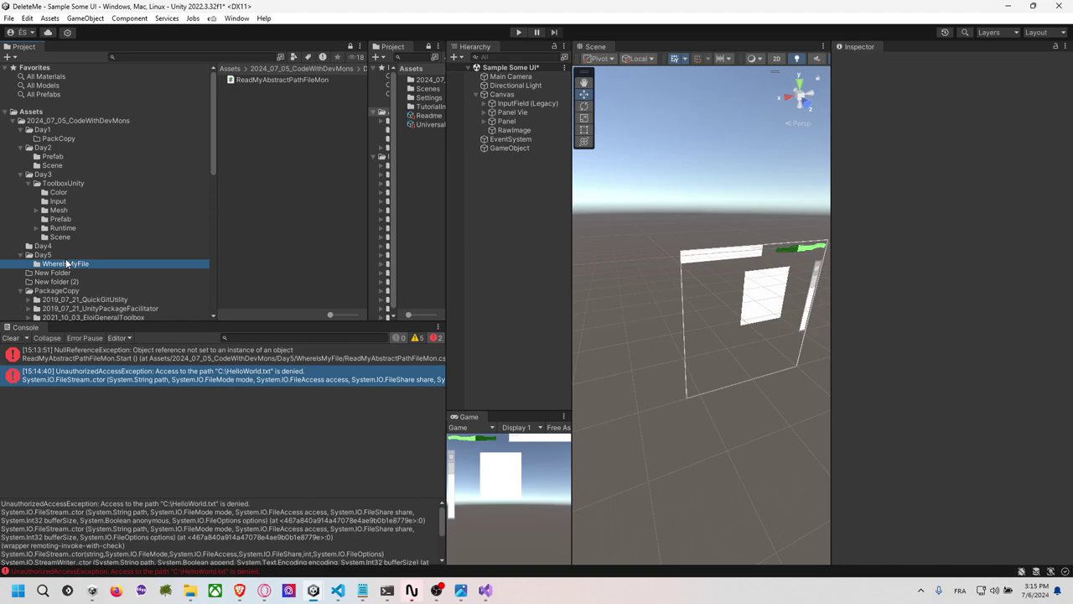
left_click(69, 256)
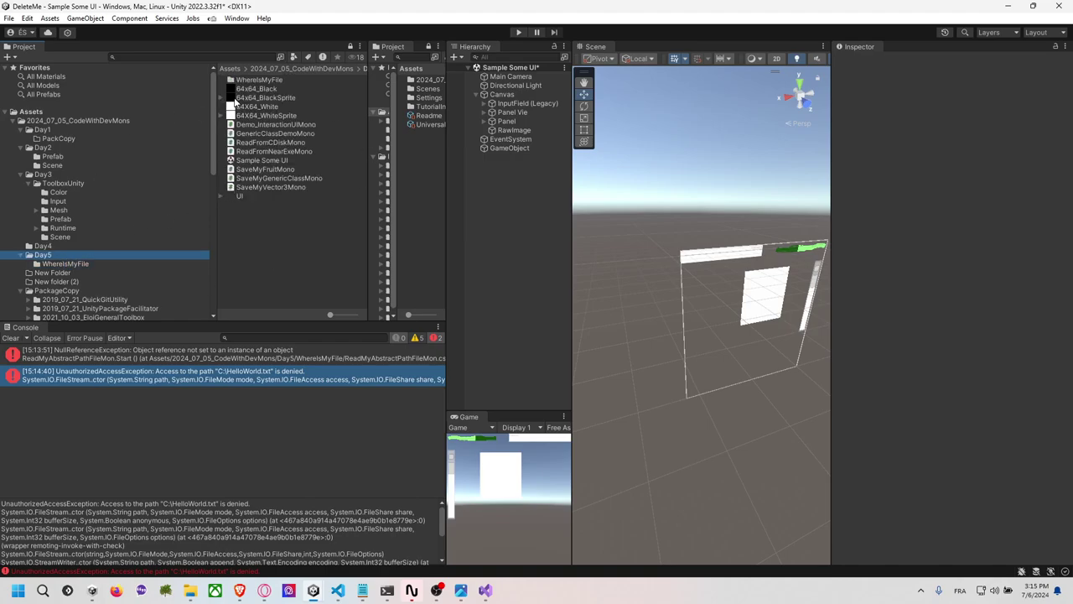
scroll(159, 227, "down", 2)
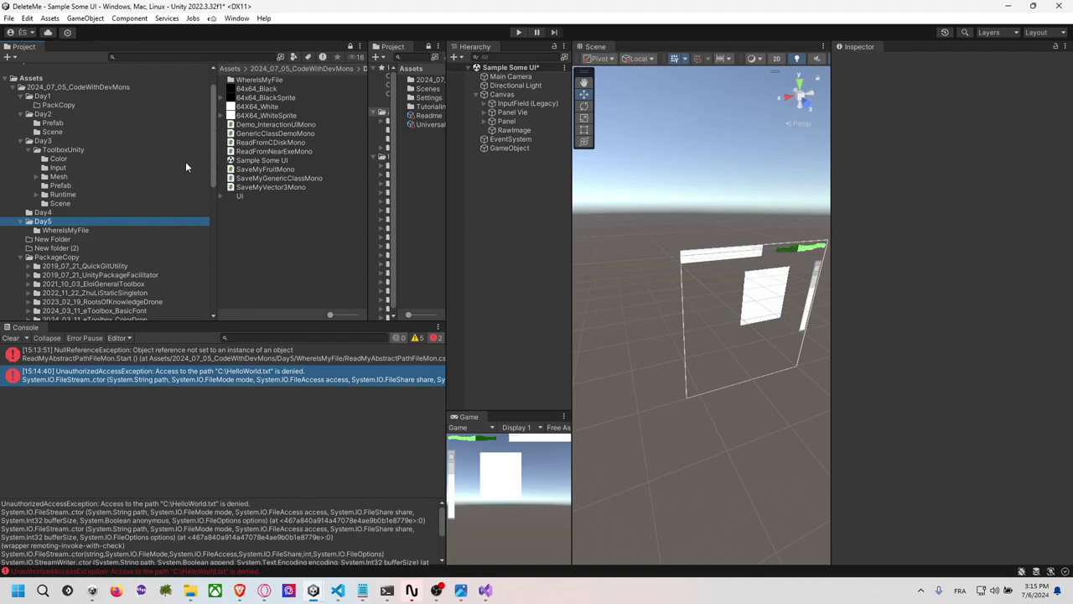
scroll(134, 211, "down", 2)
scroll(100, 186, "down", 1)
scroll(114, 218, "down", 2)
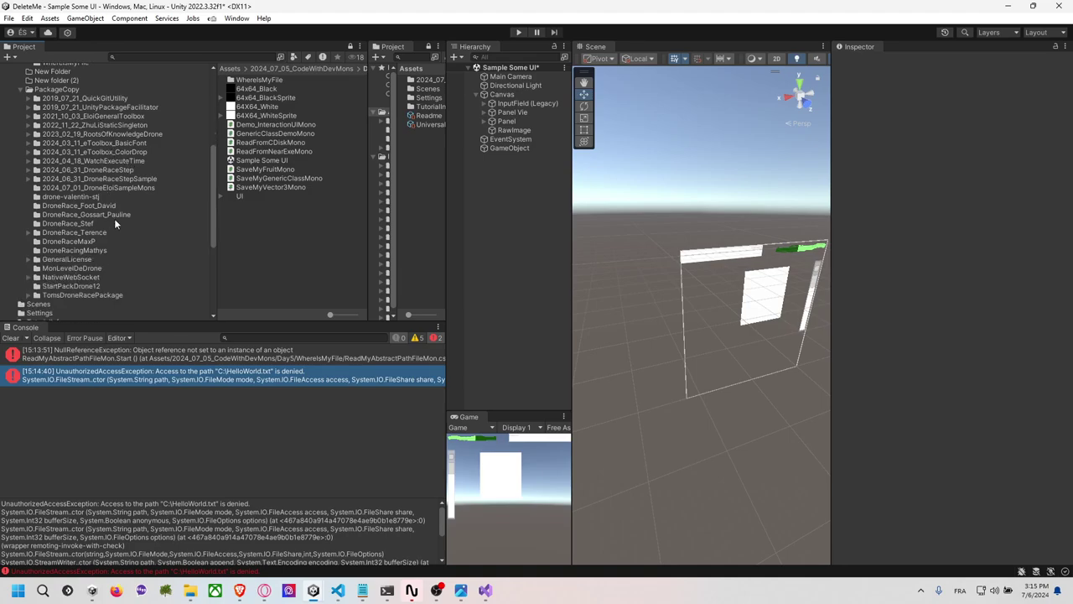
left_click(90, 279)
left_click(90, 286)
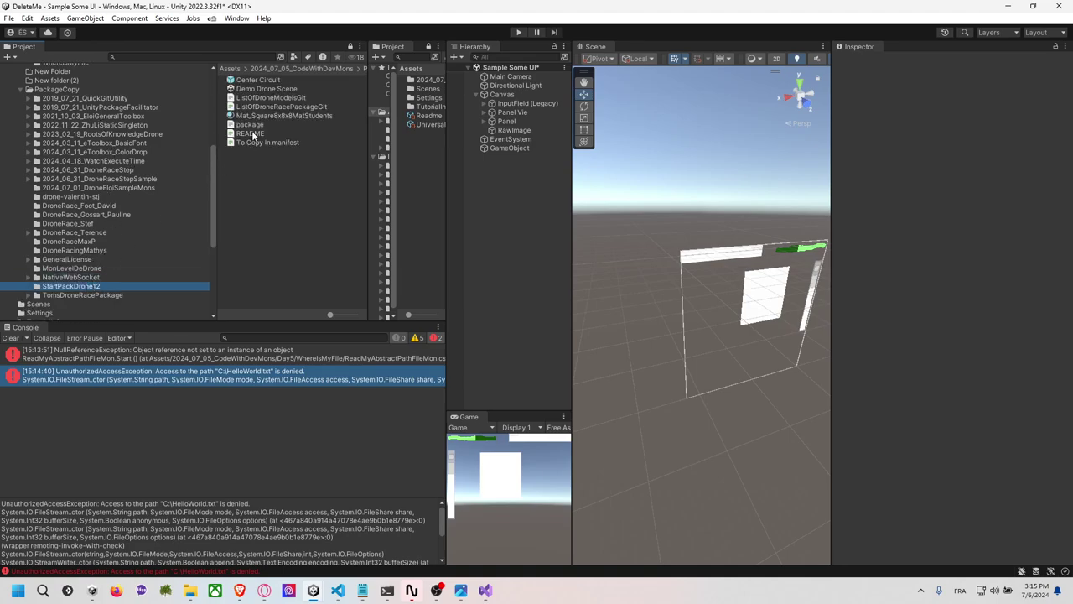
Open Demo Drone Scene without saving Sample Some UI, and frame the Center Circuit.
left_click(260, 89)
double_click(261, 92)
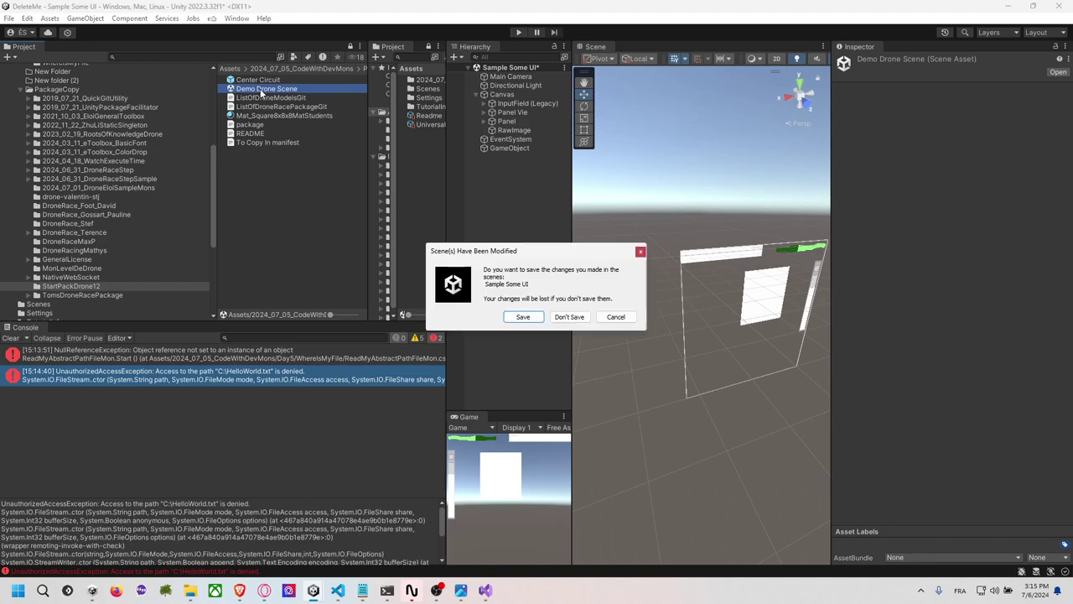
left_click(580, 322)
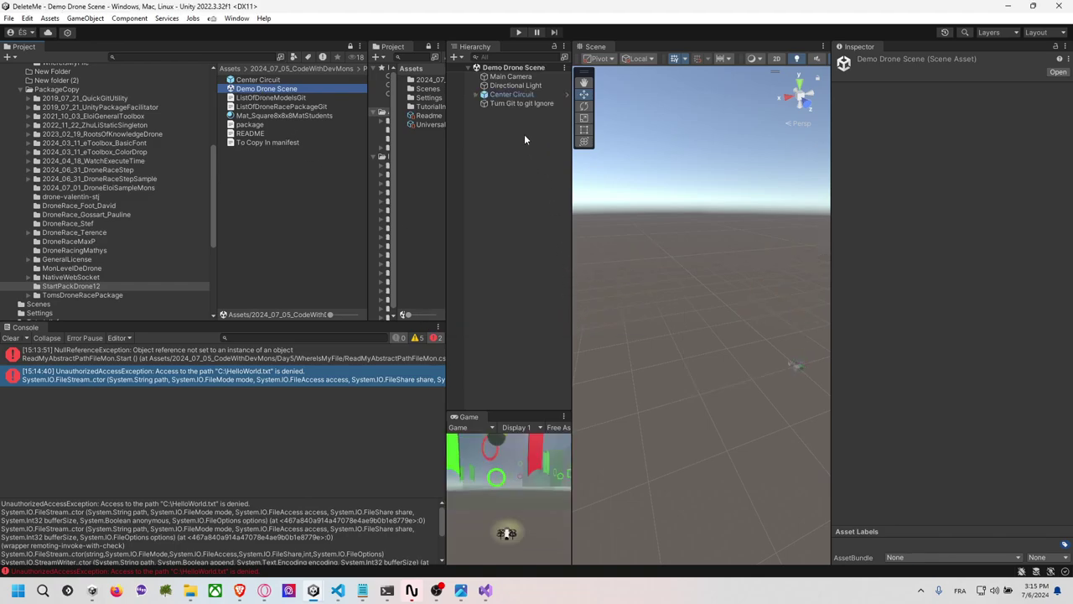
double_click(512, 94)
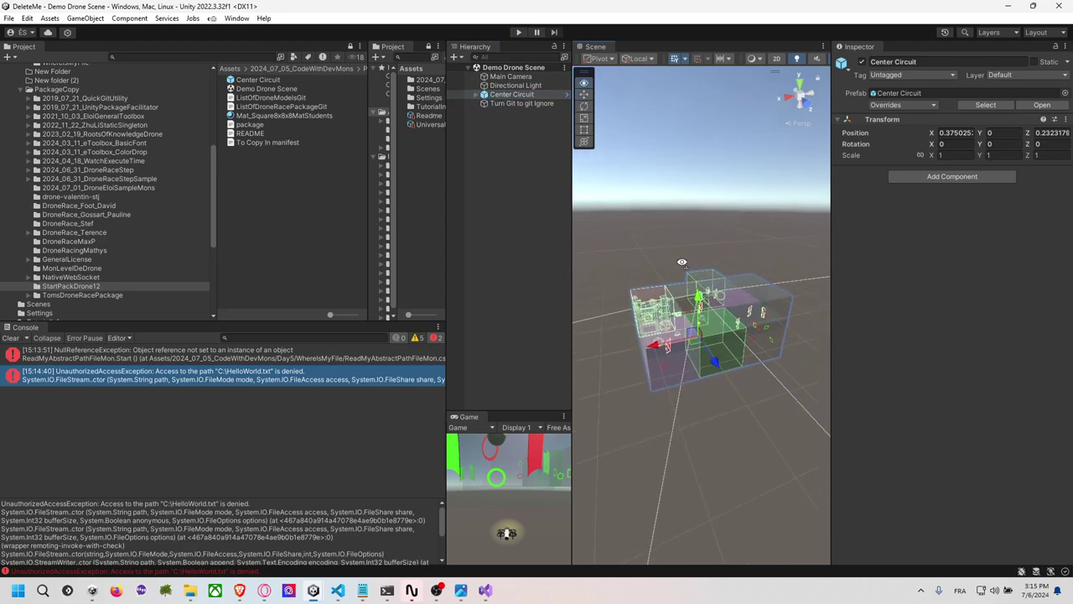
left_click_drag(692, 285, 763, 219, "alt")
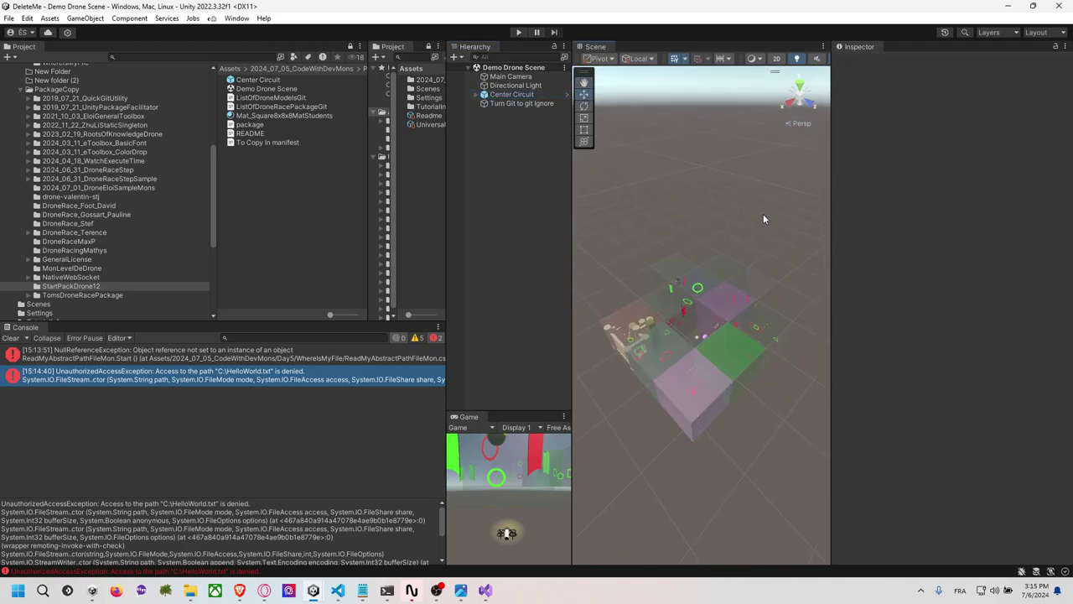